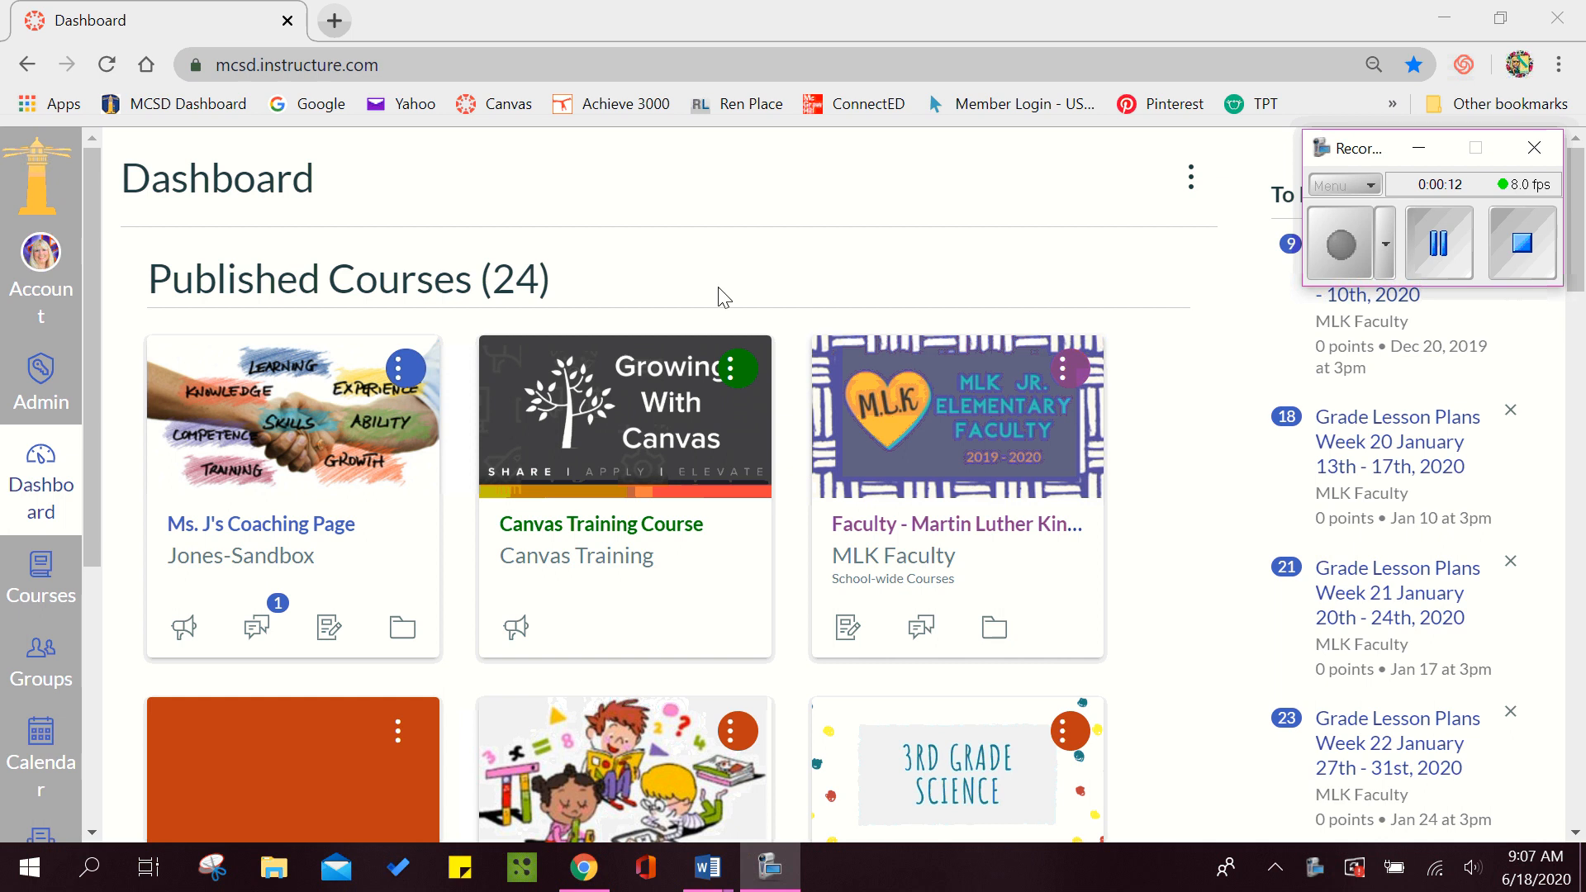
- Open the 3.9 Create a Quiz assignment from the Canvas Training Course's Sprouting module and read its instructions
click(580, 561)
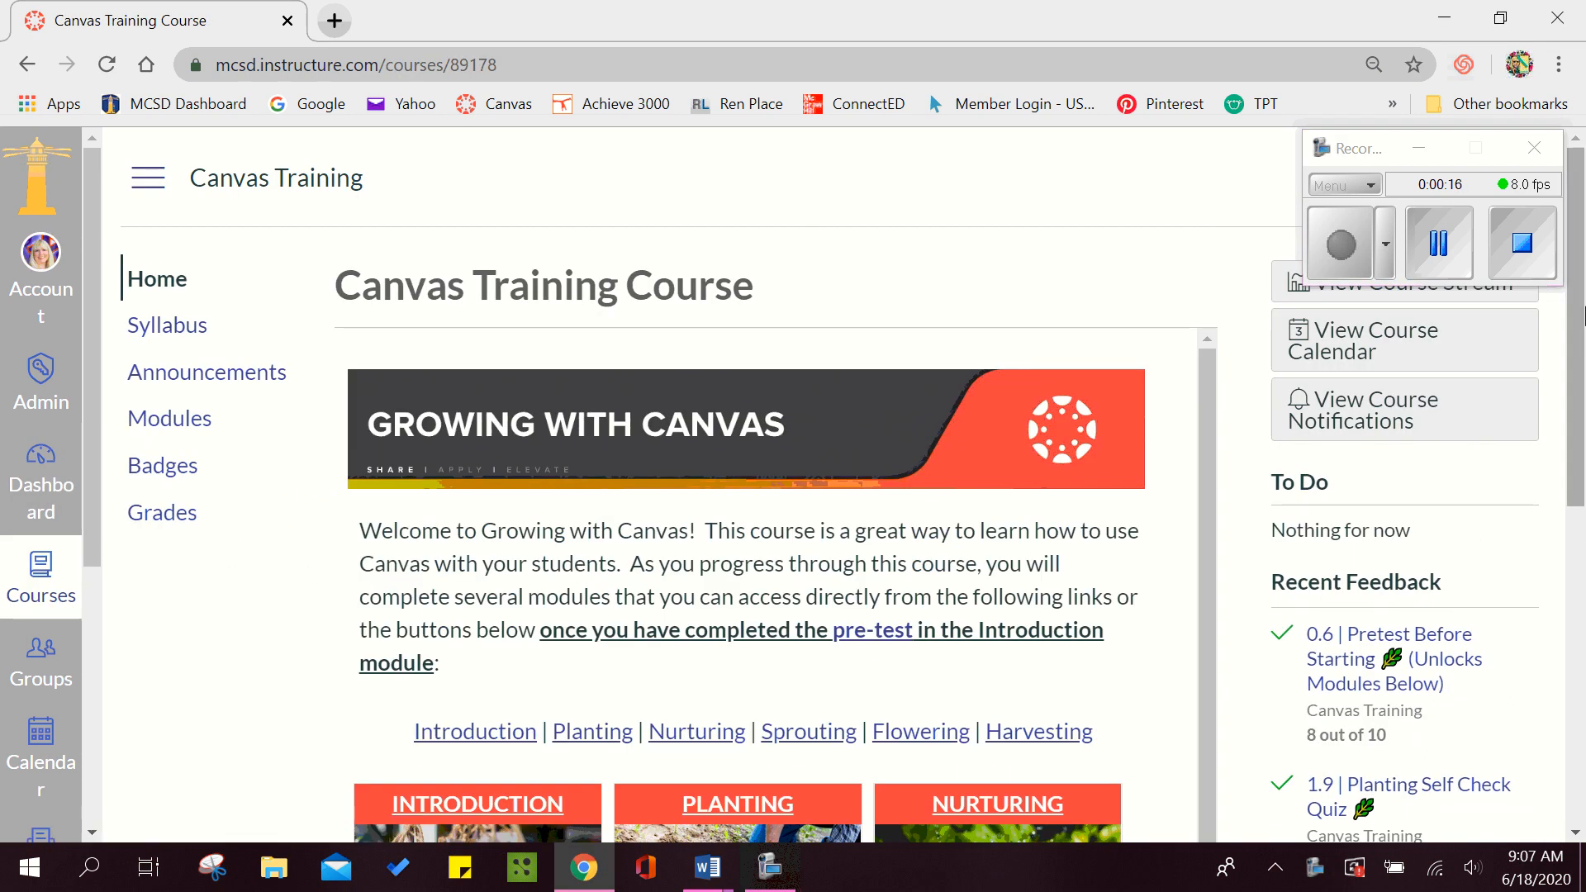
drag(1581, 310, 1582, 649)
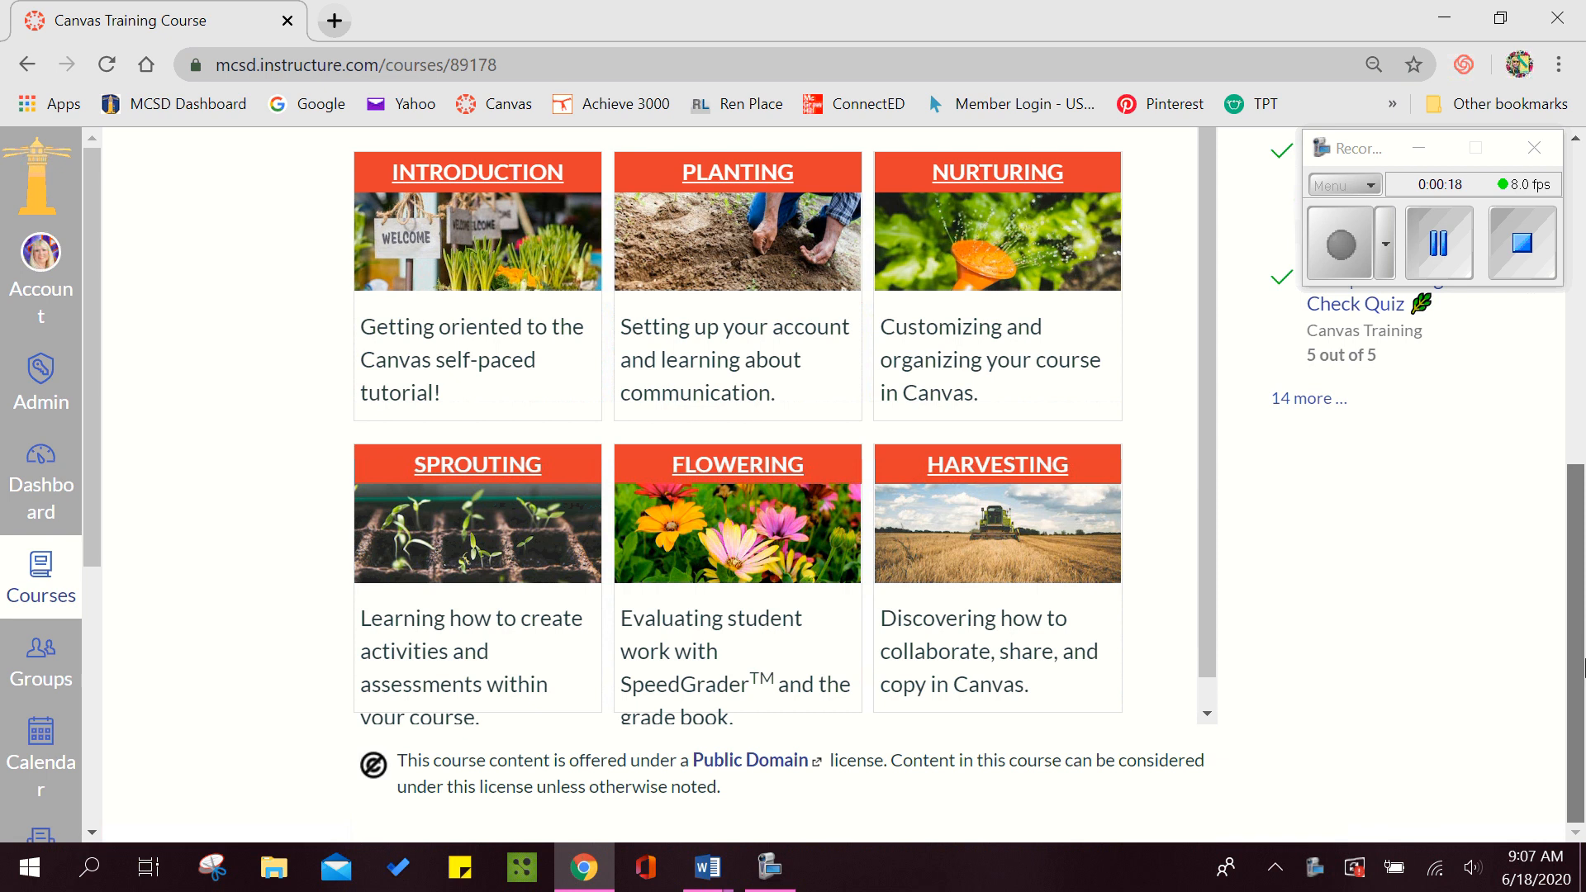
click(465, 476)
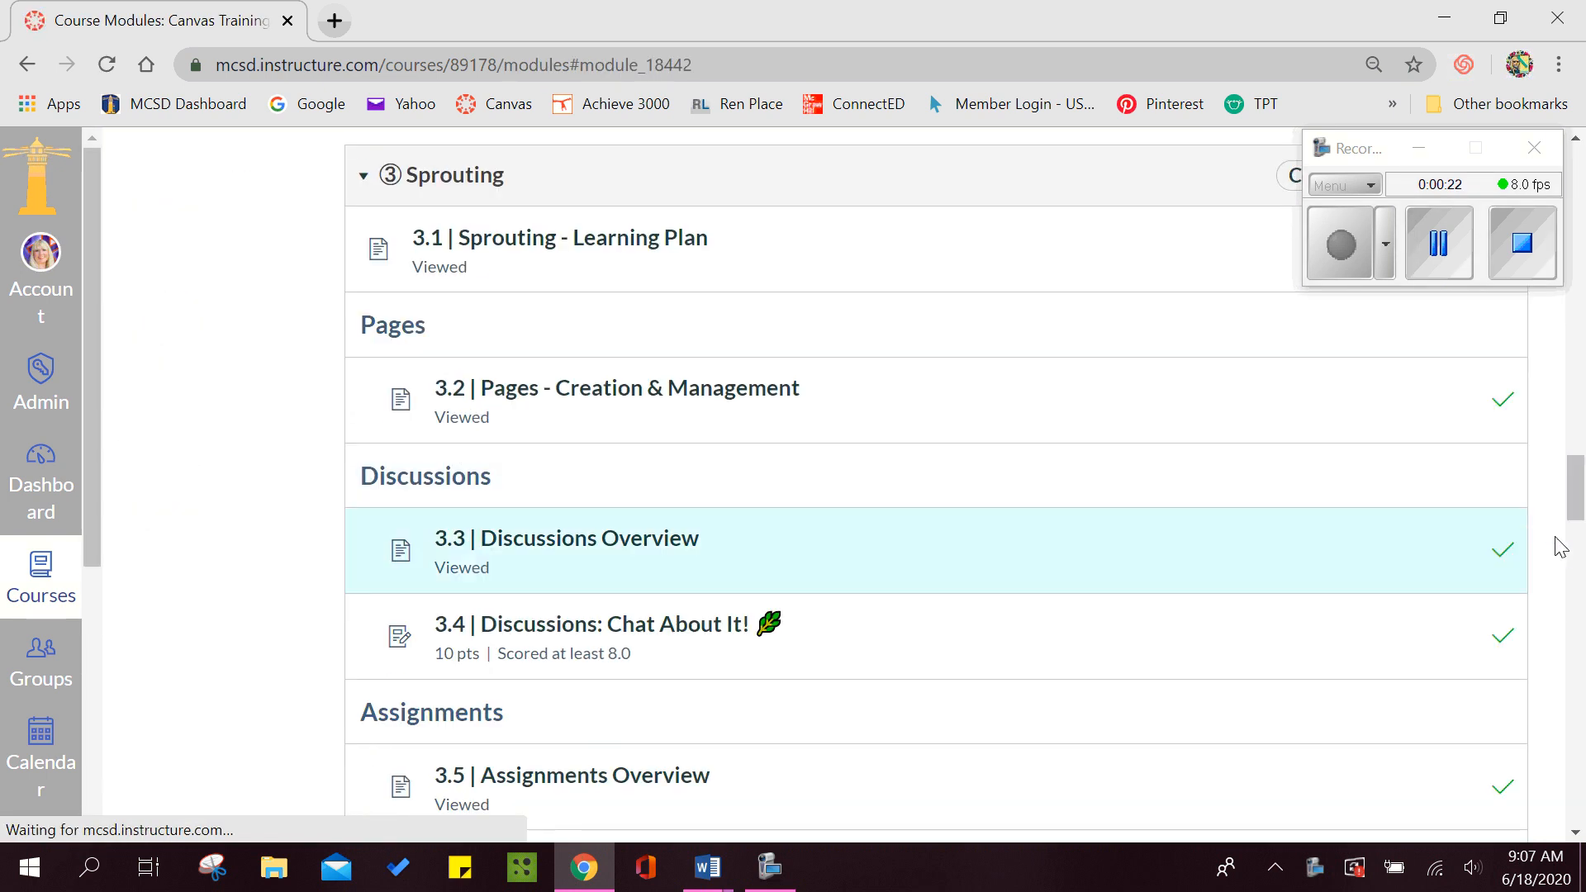
scroll(784, 512, down, 10)
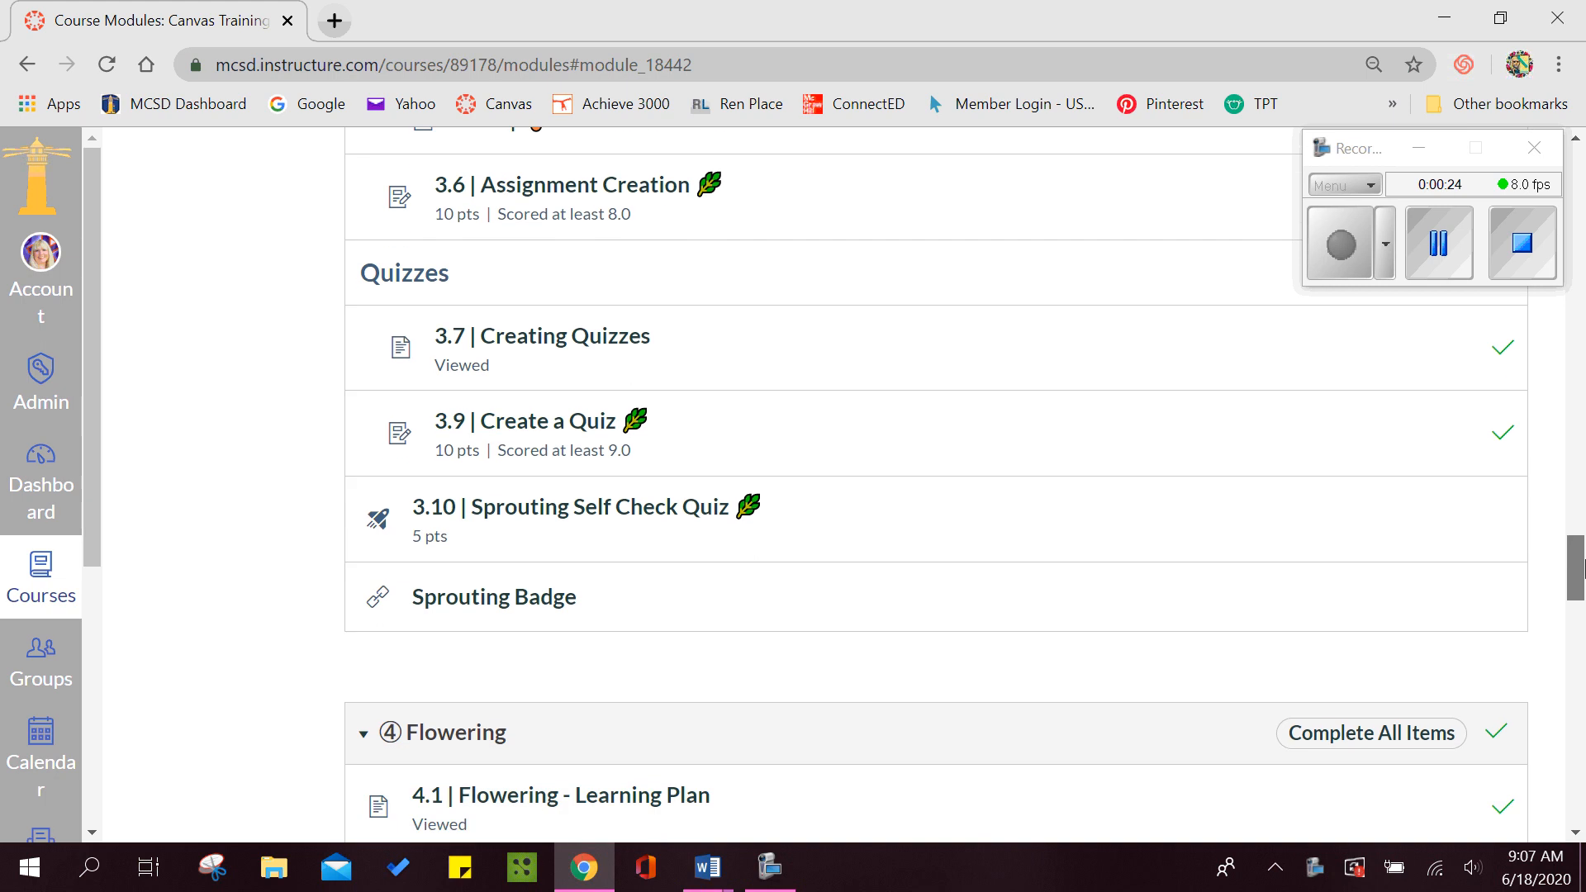
click(494, 423)
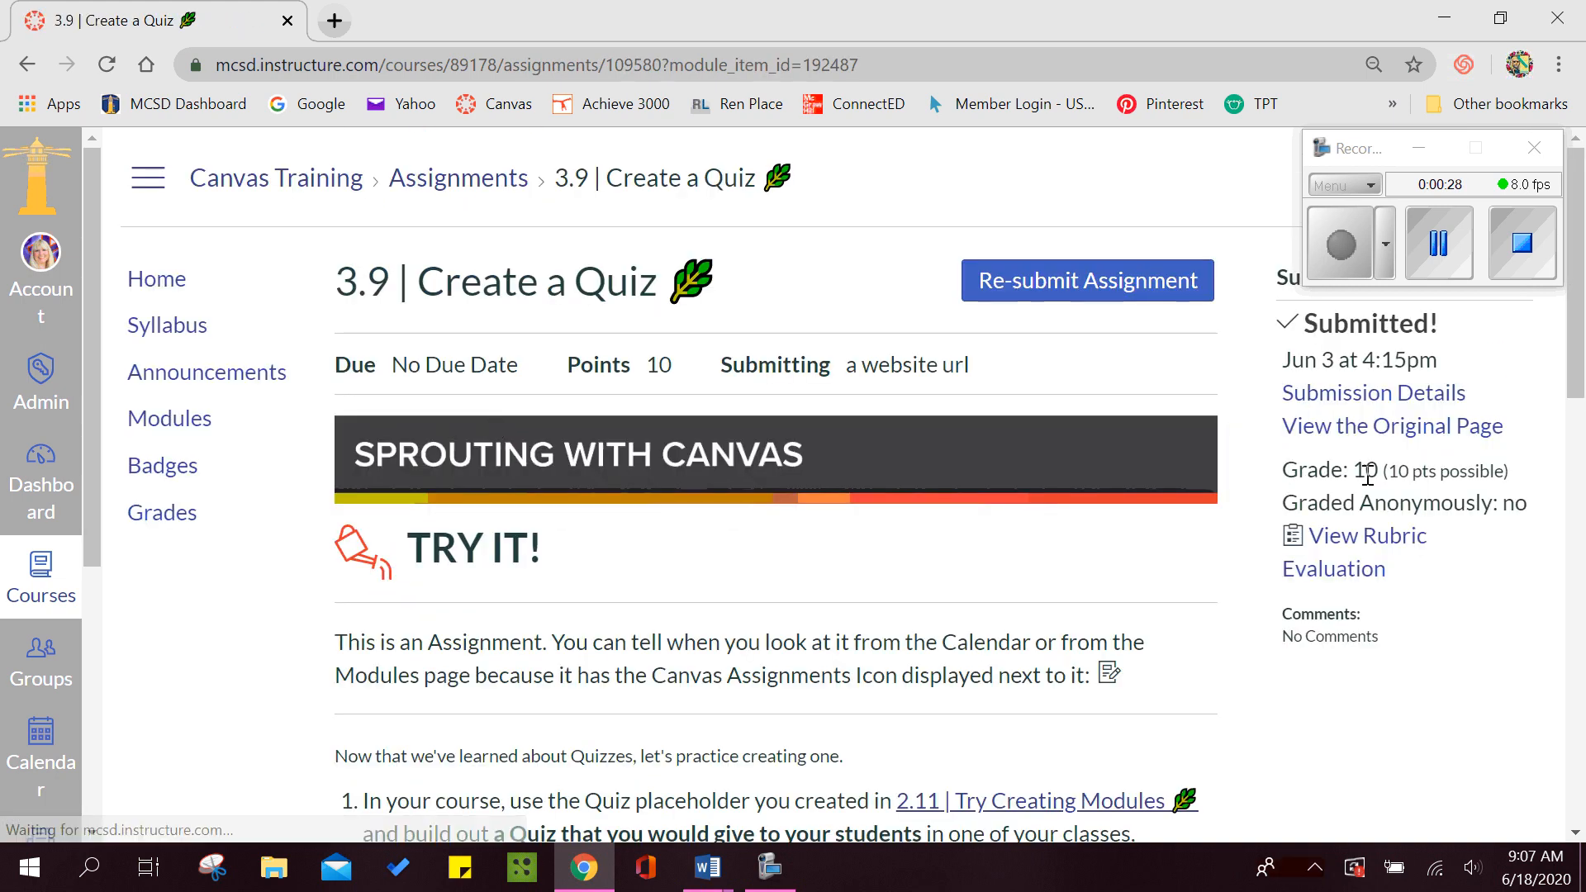
drag(1578, 330, 1582, 514)
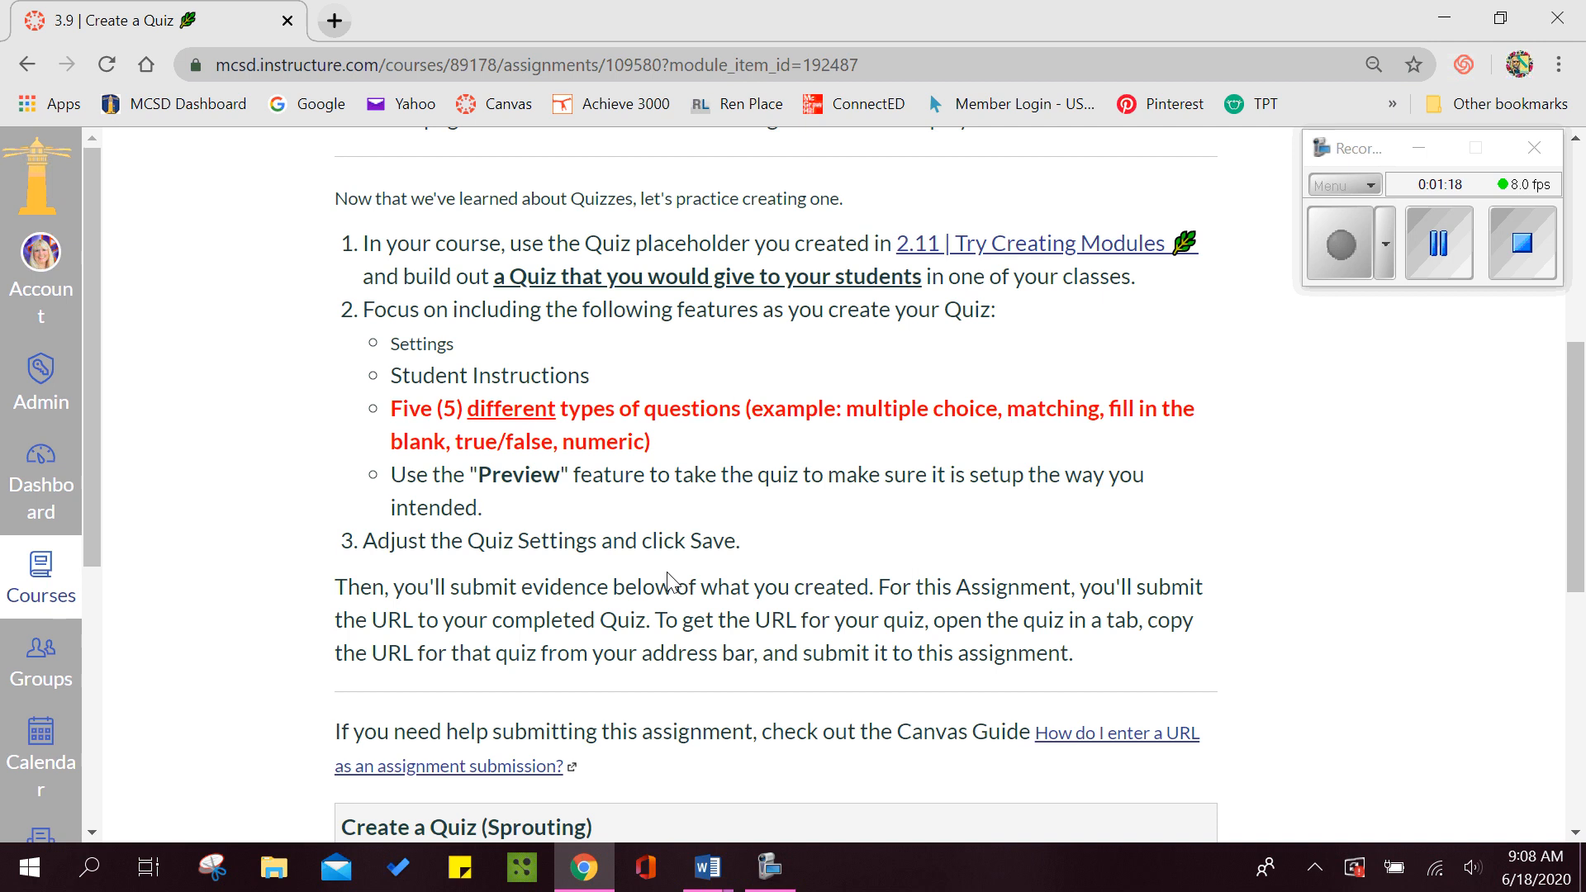
- Switch to Word and review the questions in the Chapter 17 through 20 quiz and its TEMP MODIFIED version
mouse_move(713, 873)
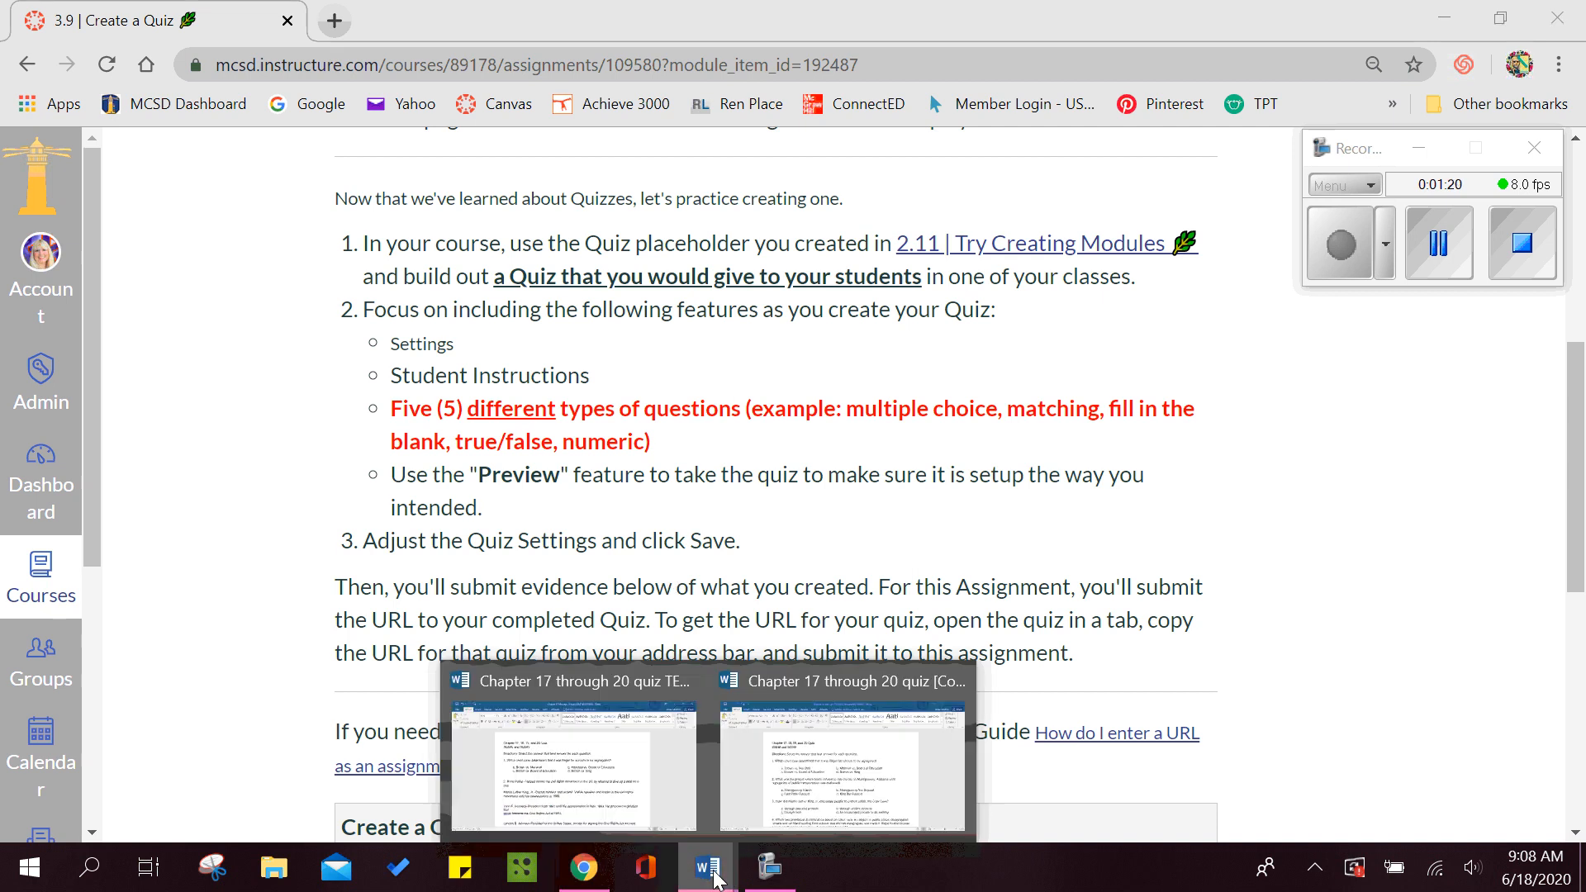
click(636, 811)
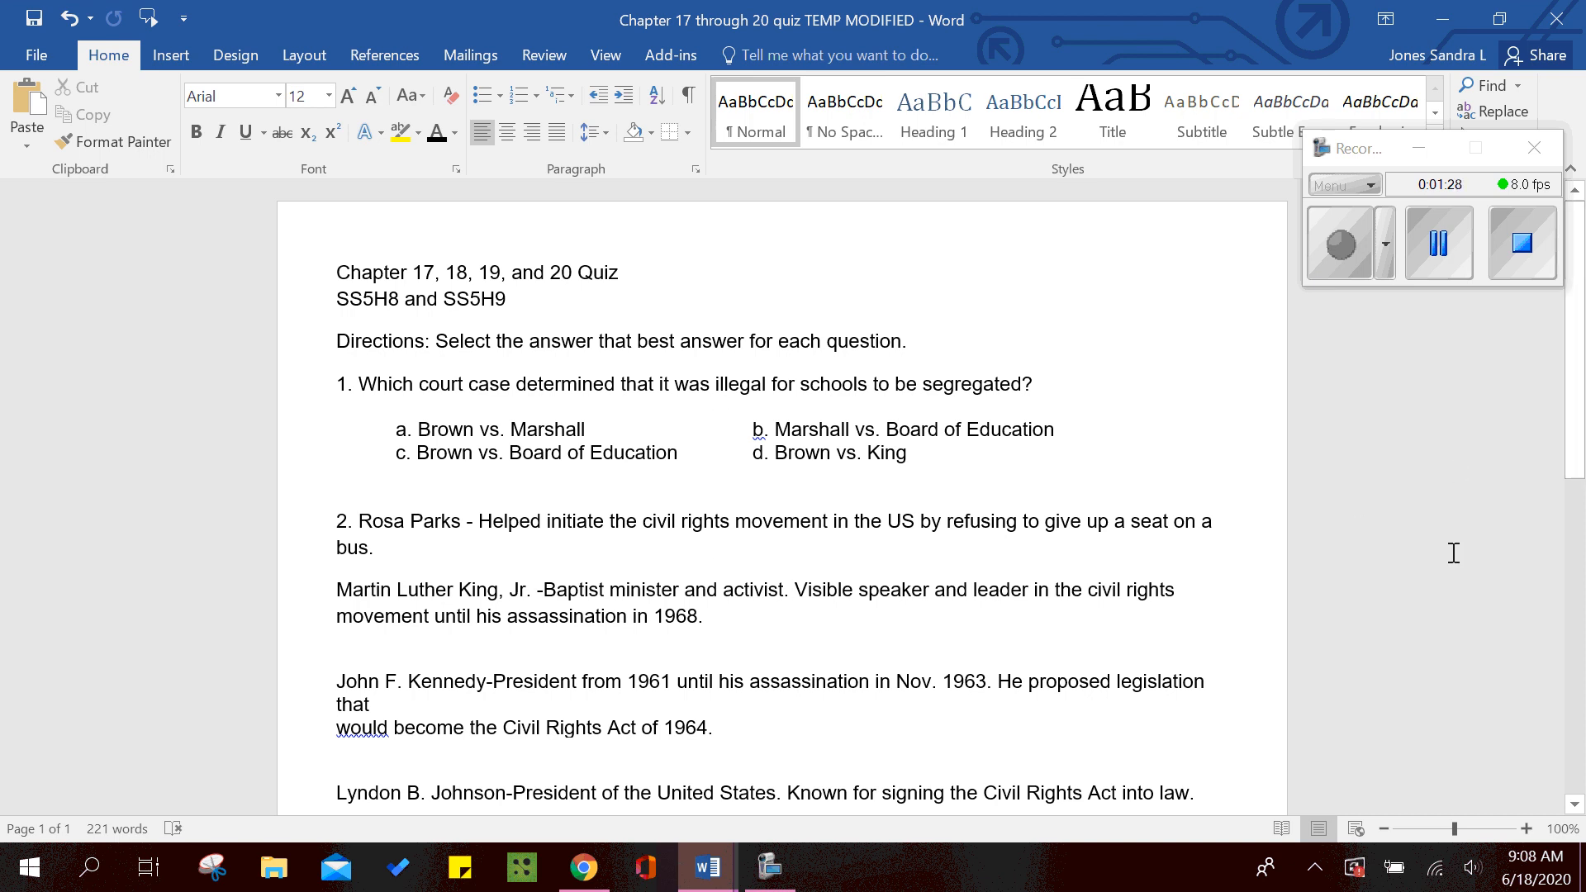
mouse_move(712, 880)
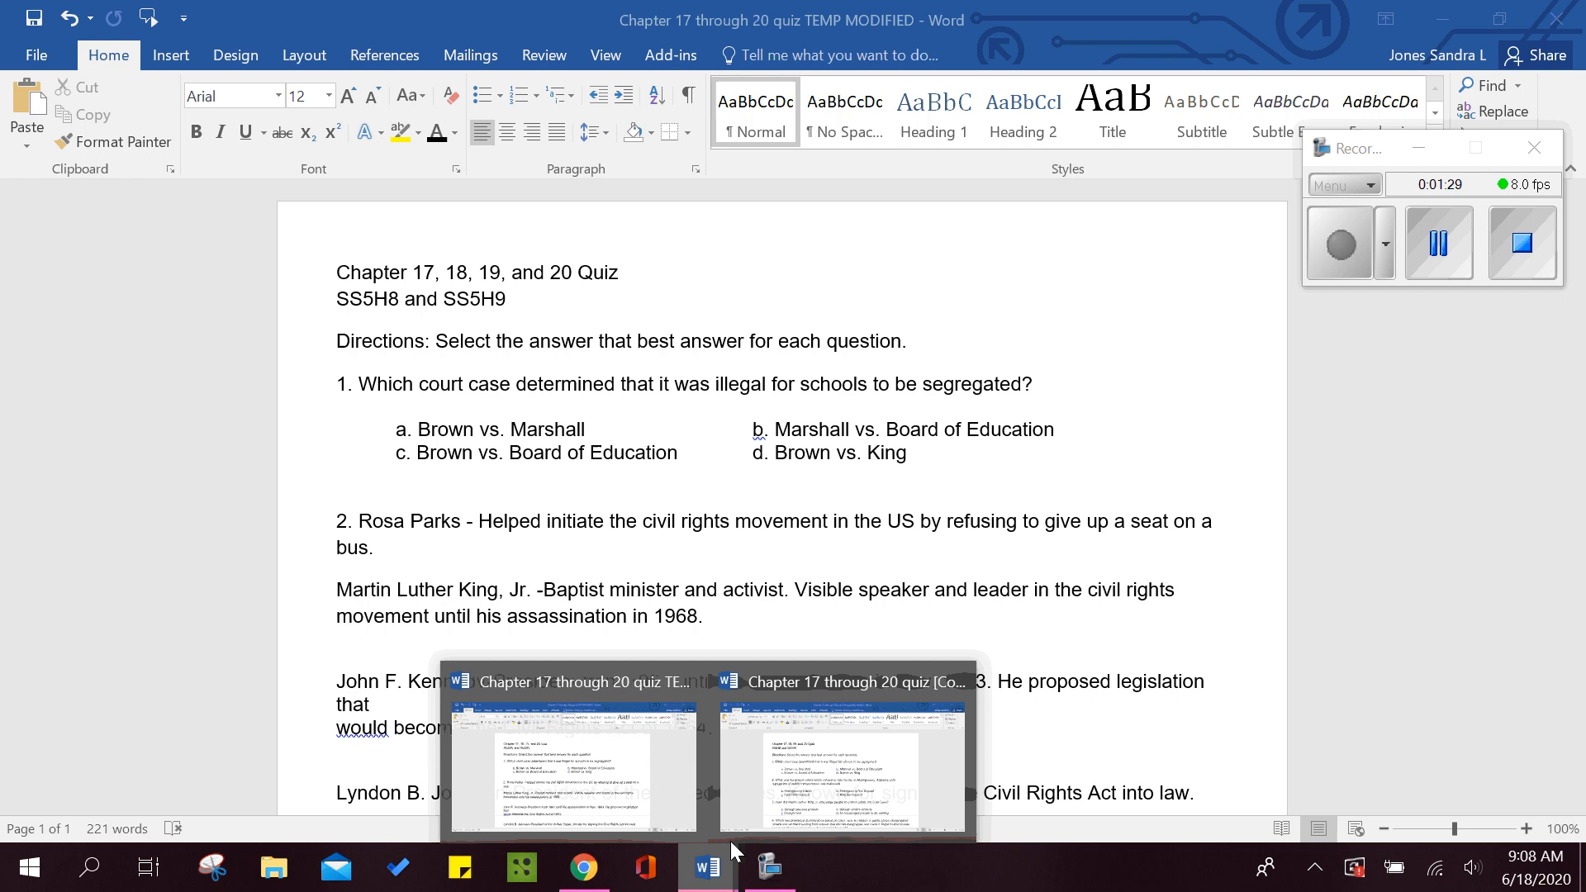
click(782, 806)
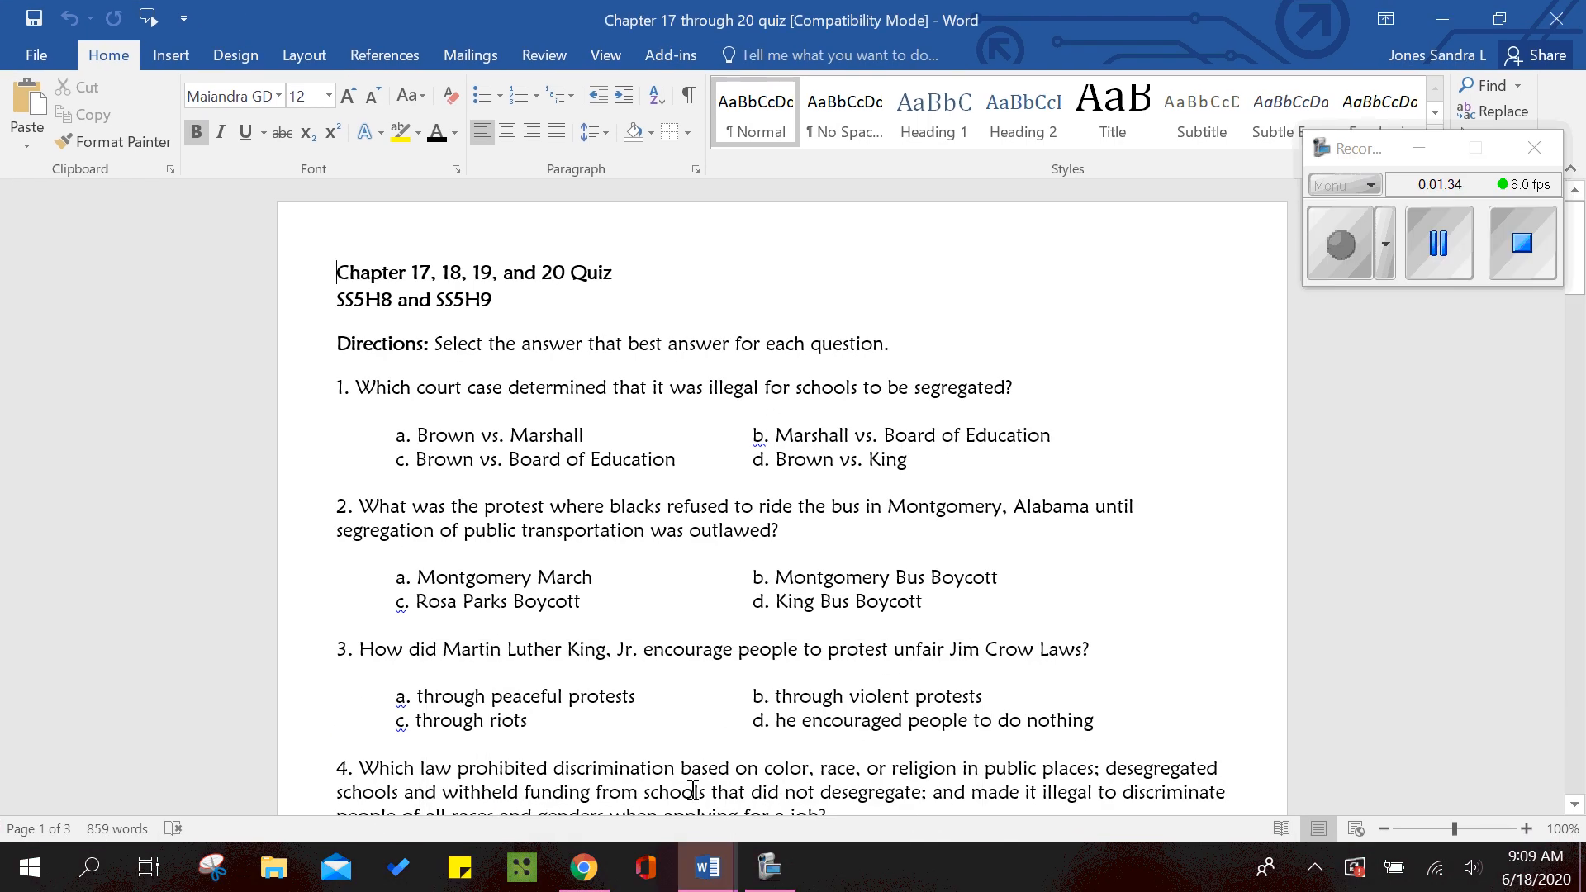
mouse_move(698, 881)
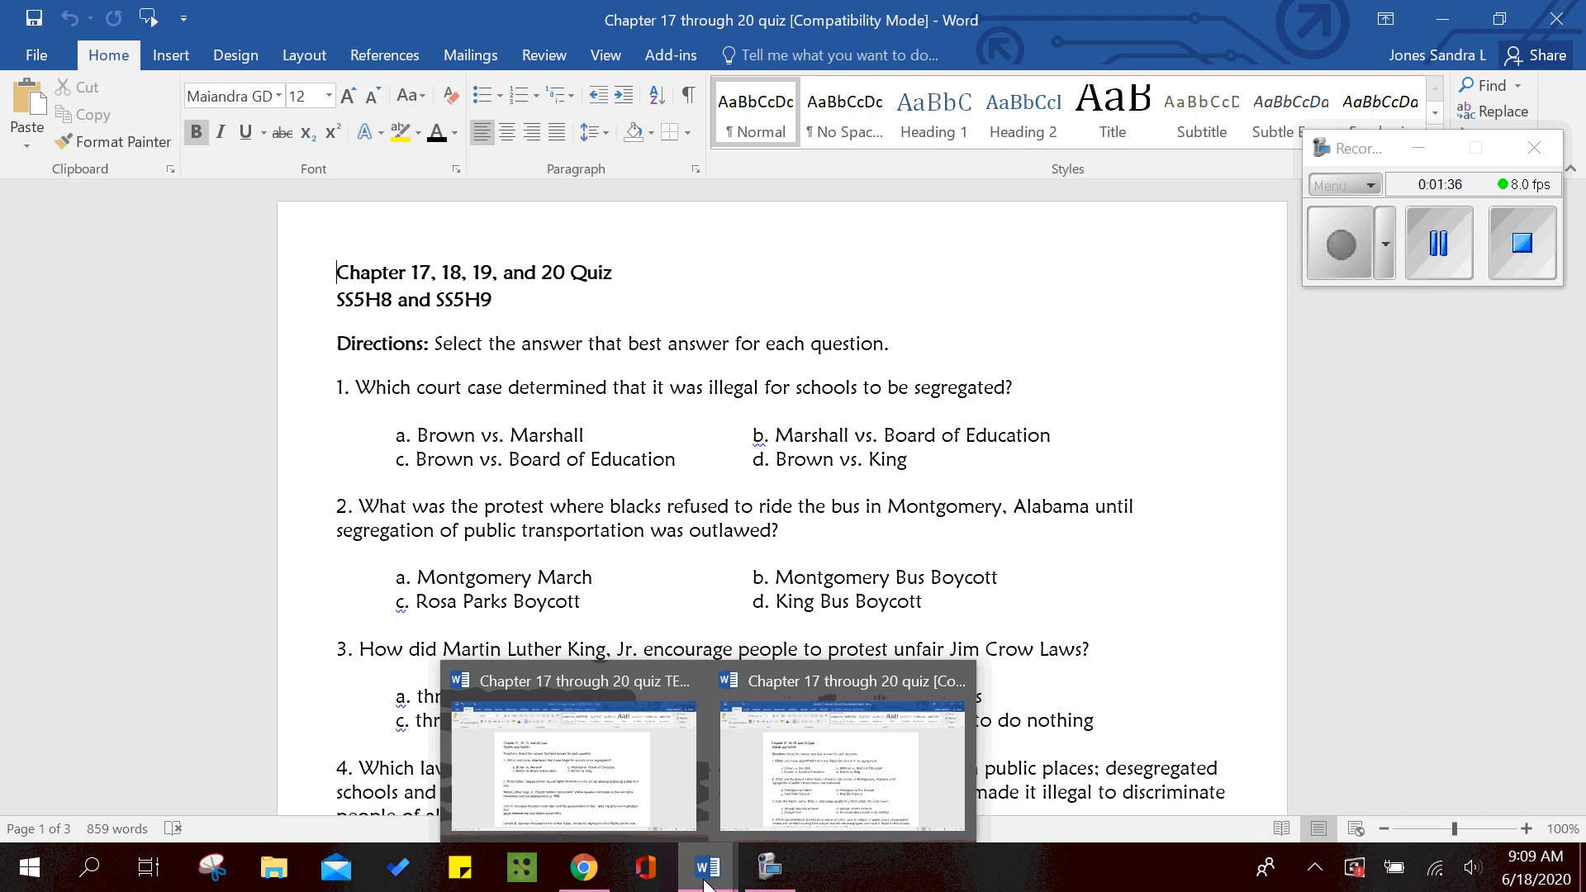
click(651, 822)
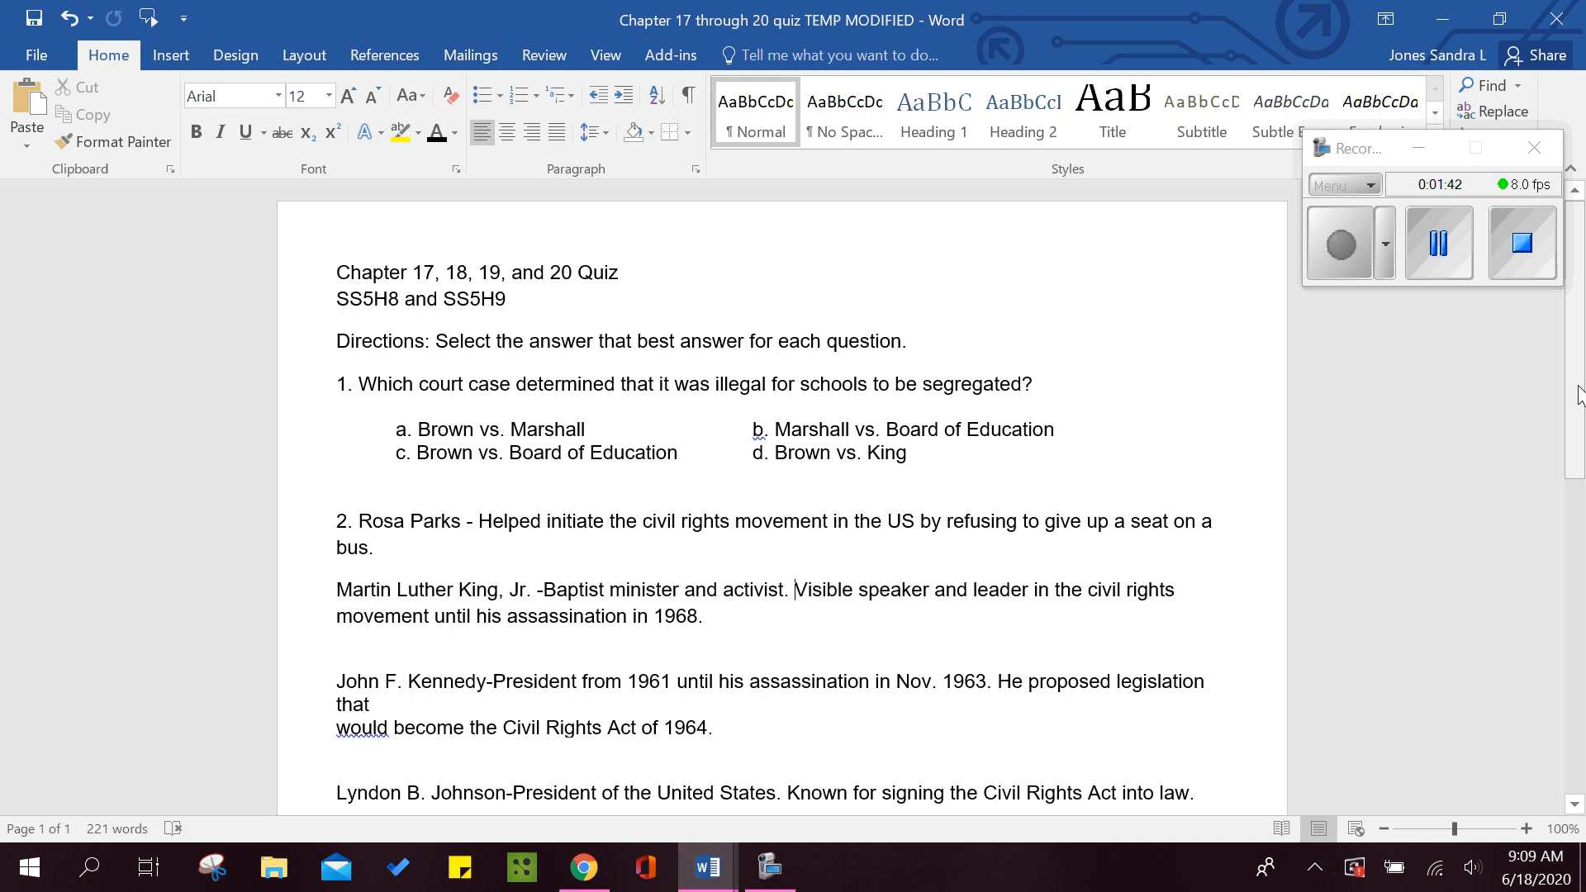
mouse_move(1578, 394)
mouse_down()
mouse_move(1579, 637)
mouse_move(1583, 379)
mouse_up()
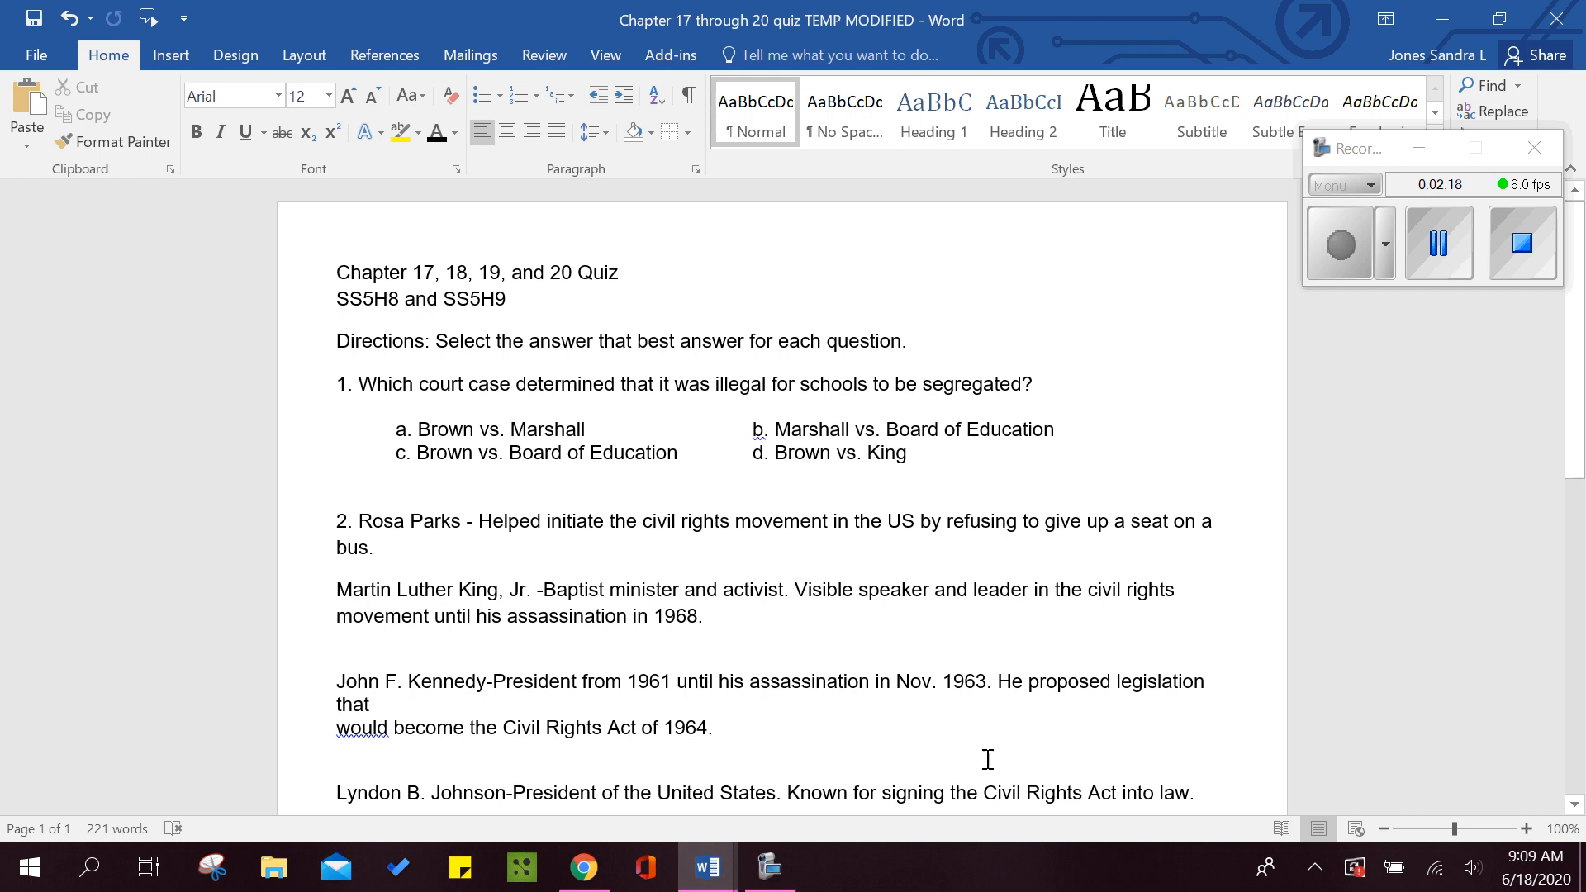
- Switch back to Canvas in Chrome and open the quiz list of the coaching page sandbox course
click(583, 881)
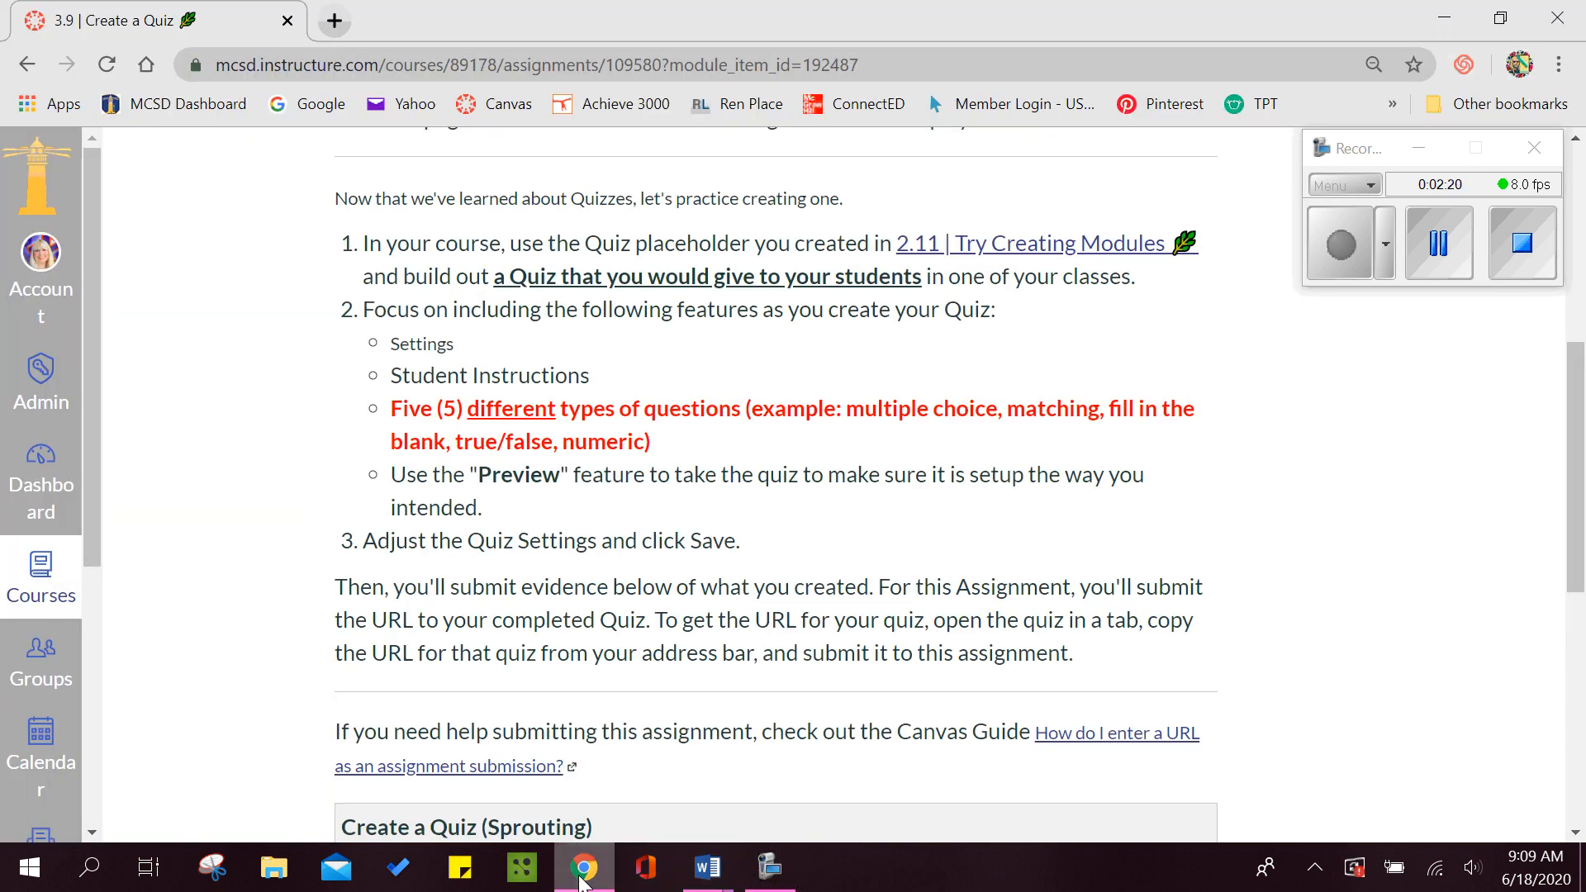
click(47, 511)
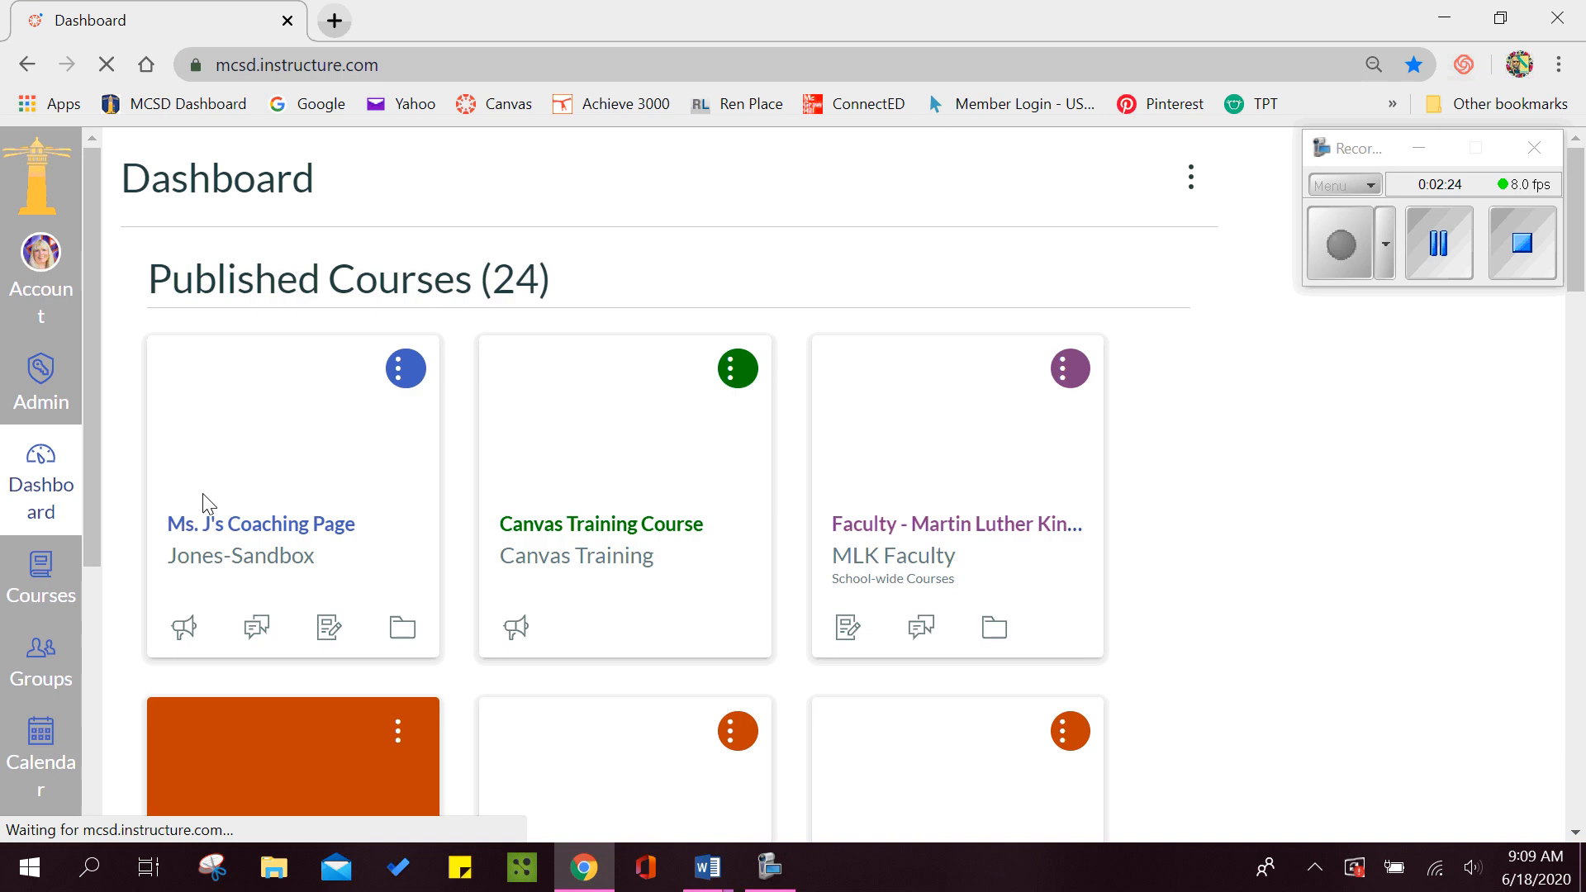
click(245, 559)
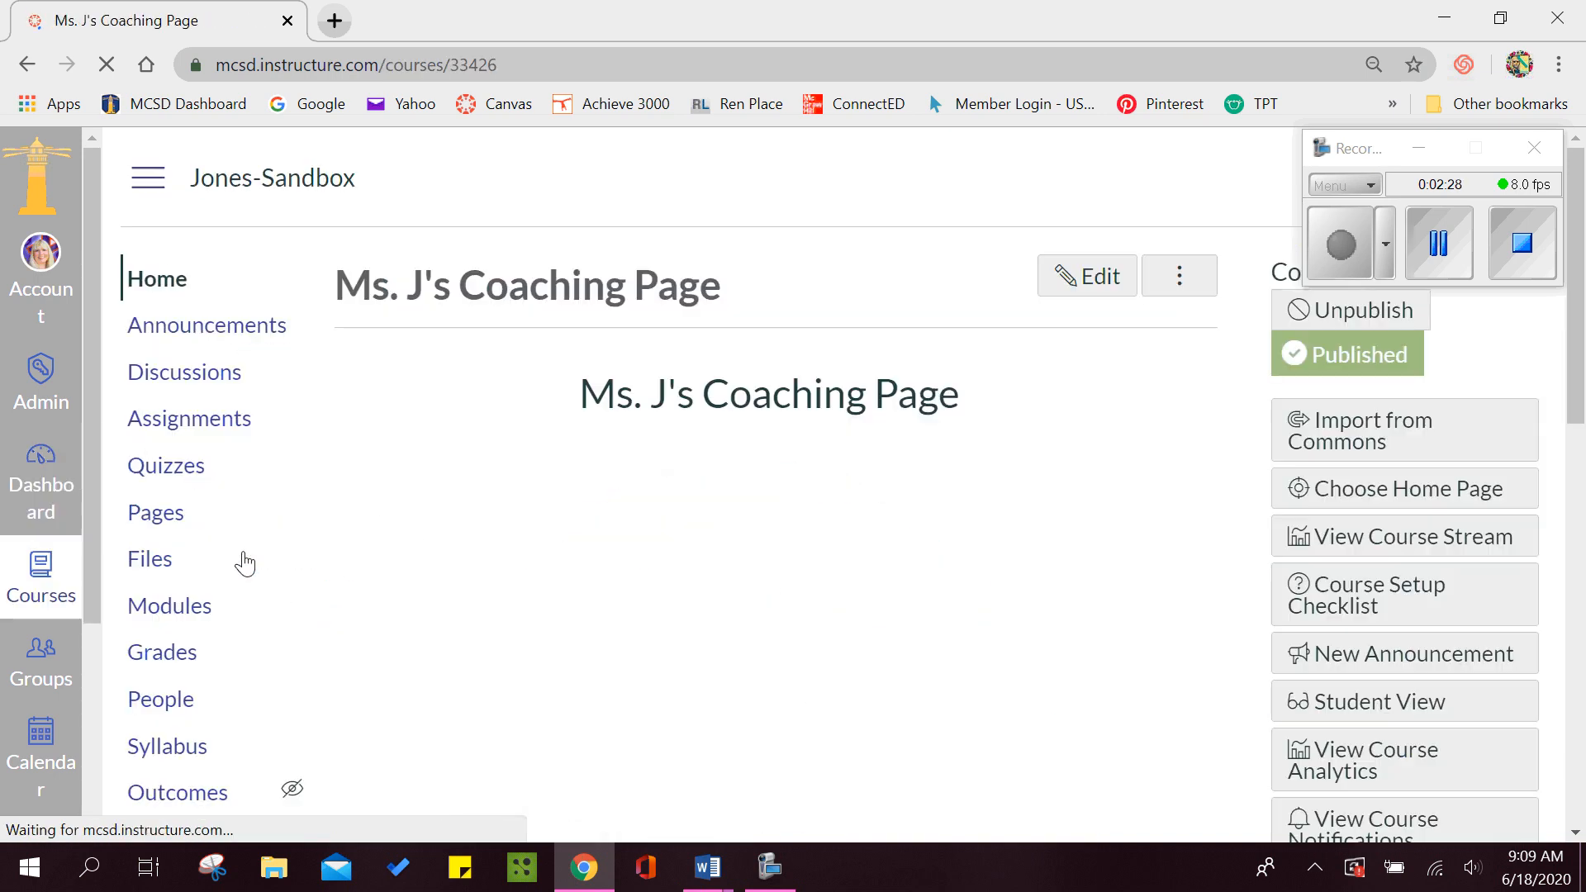
click(165, 484)
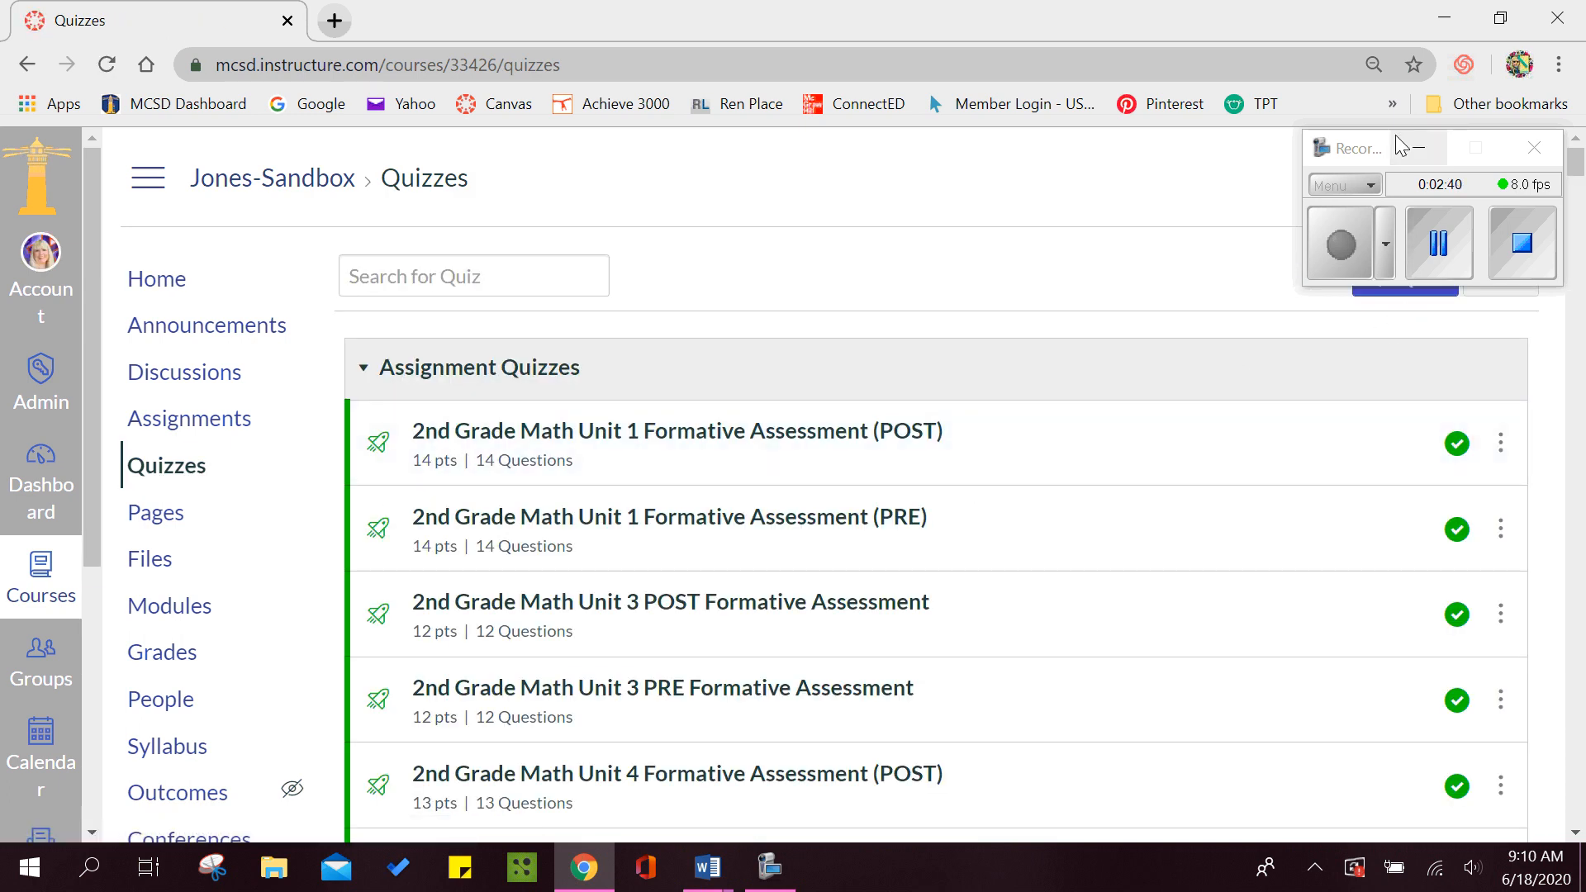
- Create a new quiz in the sandbox course using the Classic Quizzes engine
click(1361, 149)
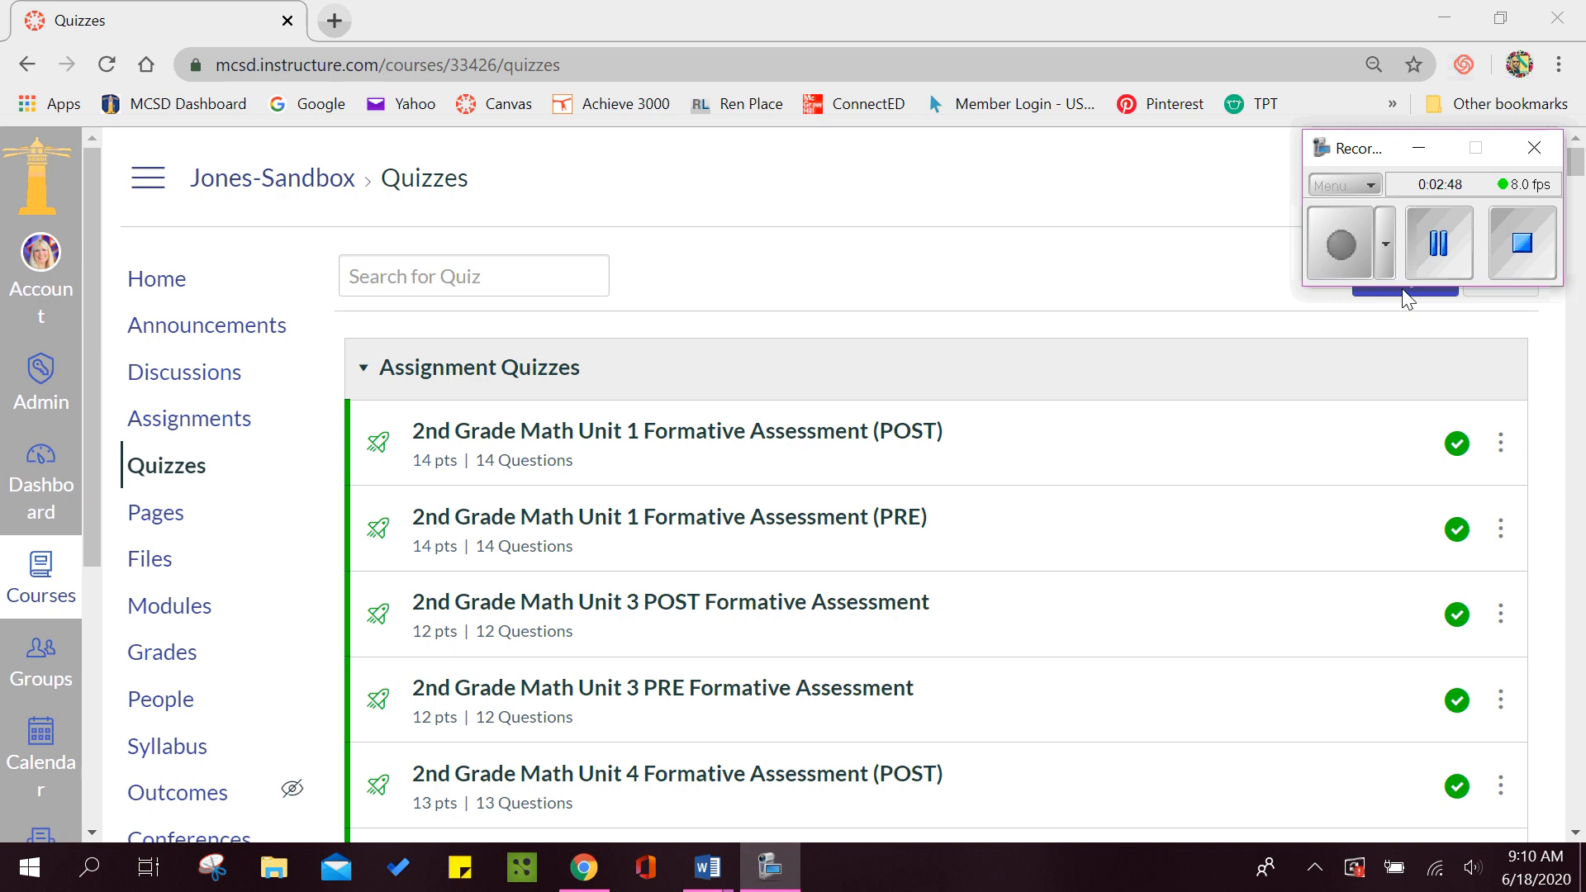
click(1419, 148)
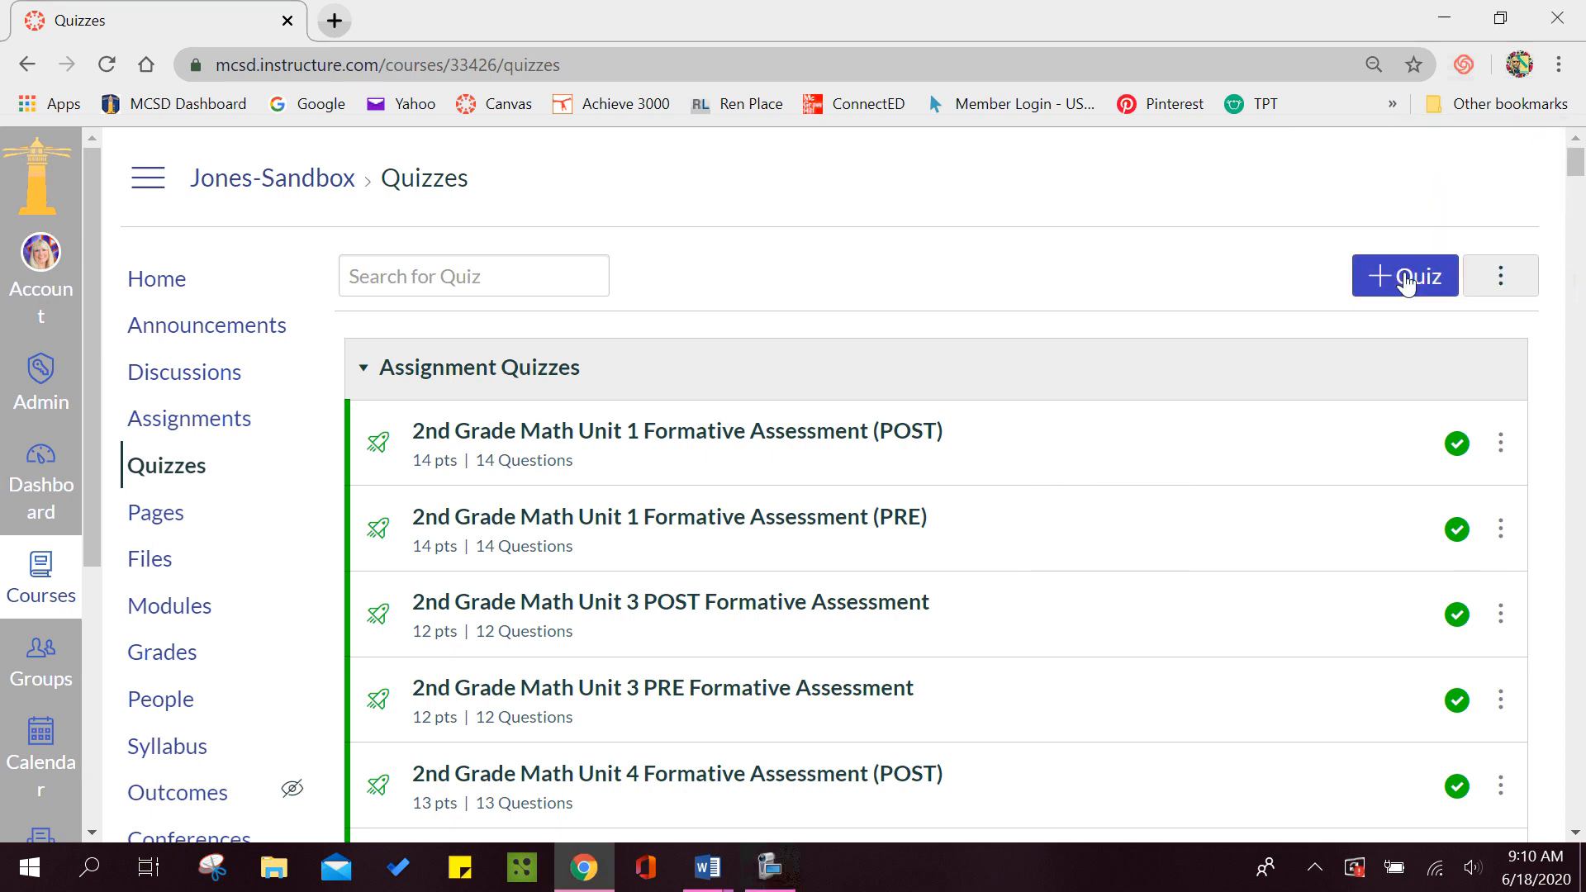
click(1405, 279)
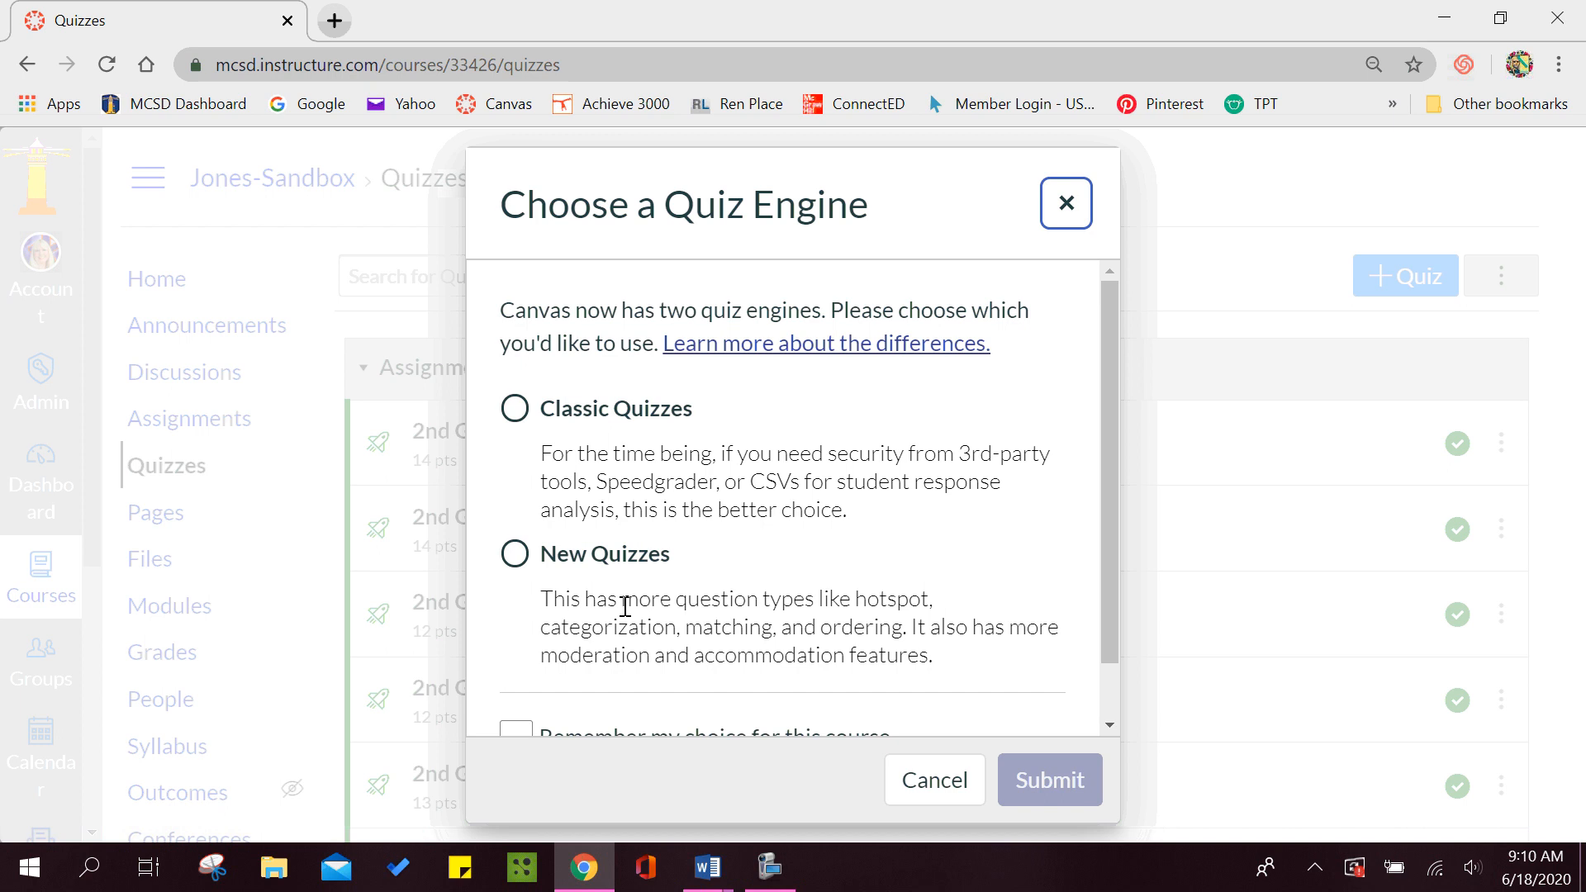
click(516, 413)
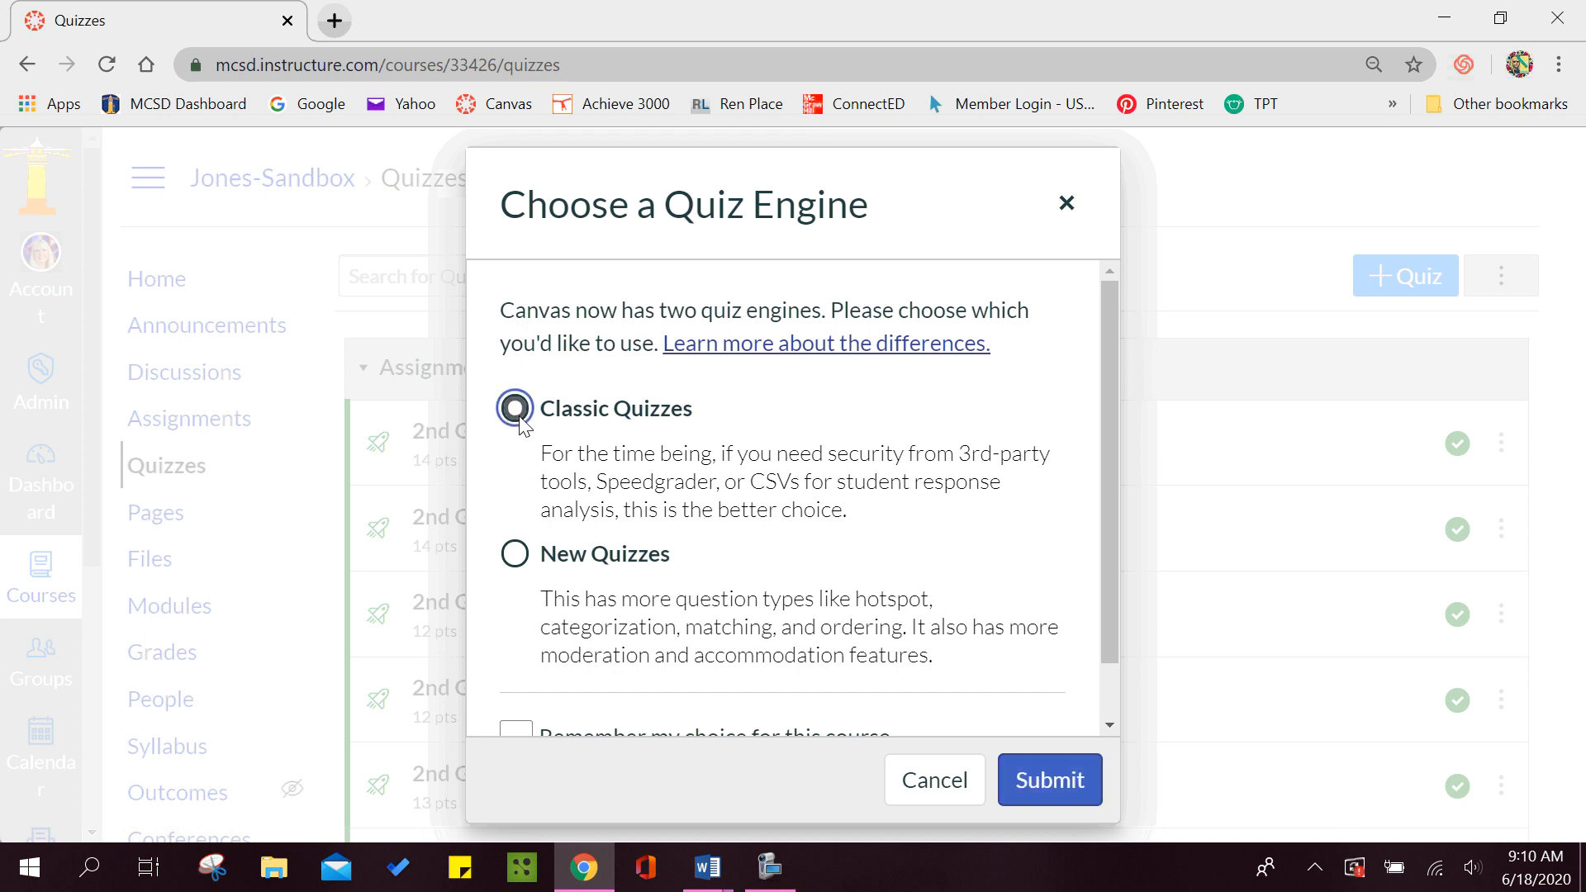
click(1035, 798)
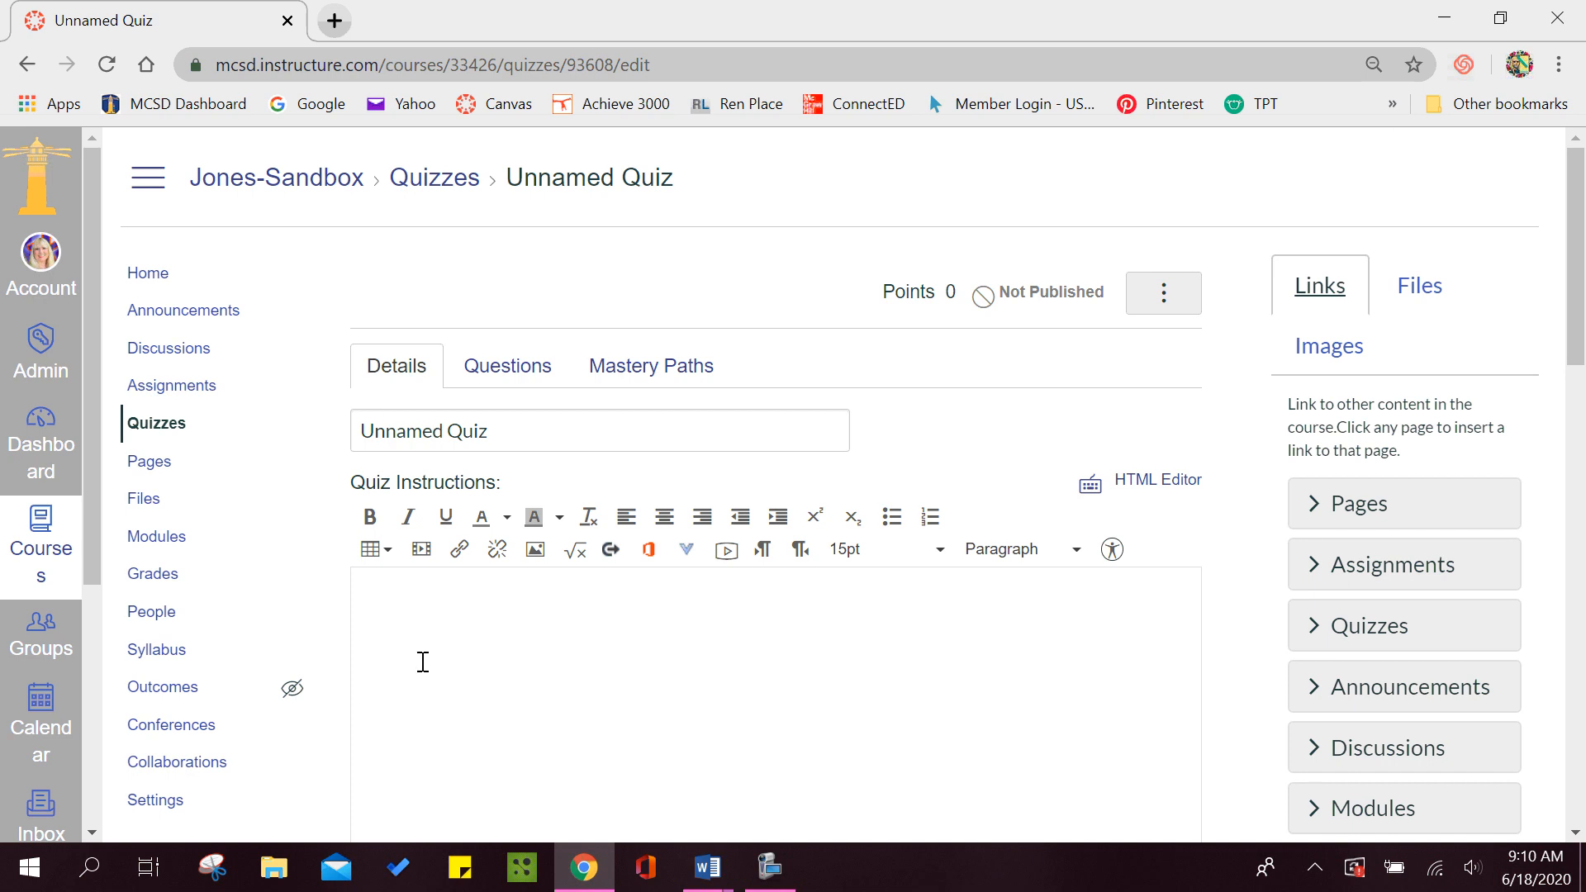
- Look at the new quiz's Questions and Mastery Paths sections, and return to its details
click(510, 370)
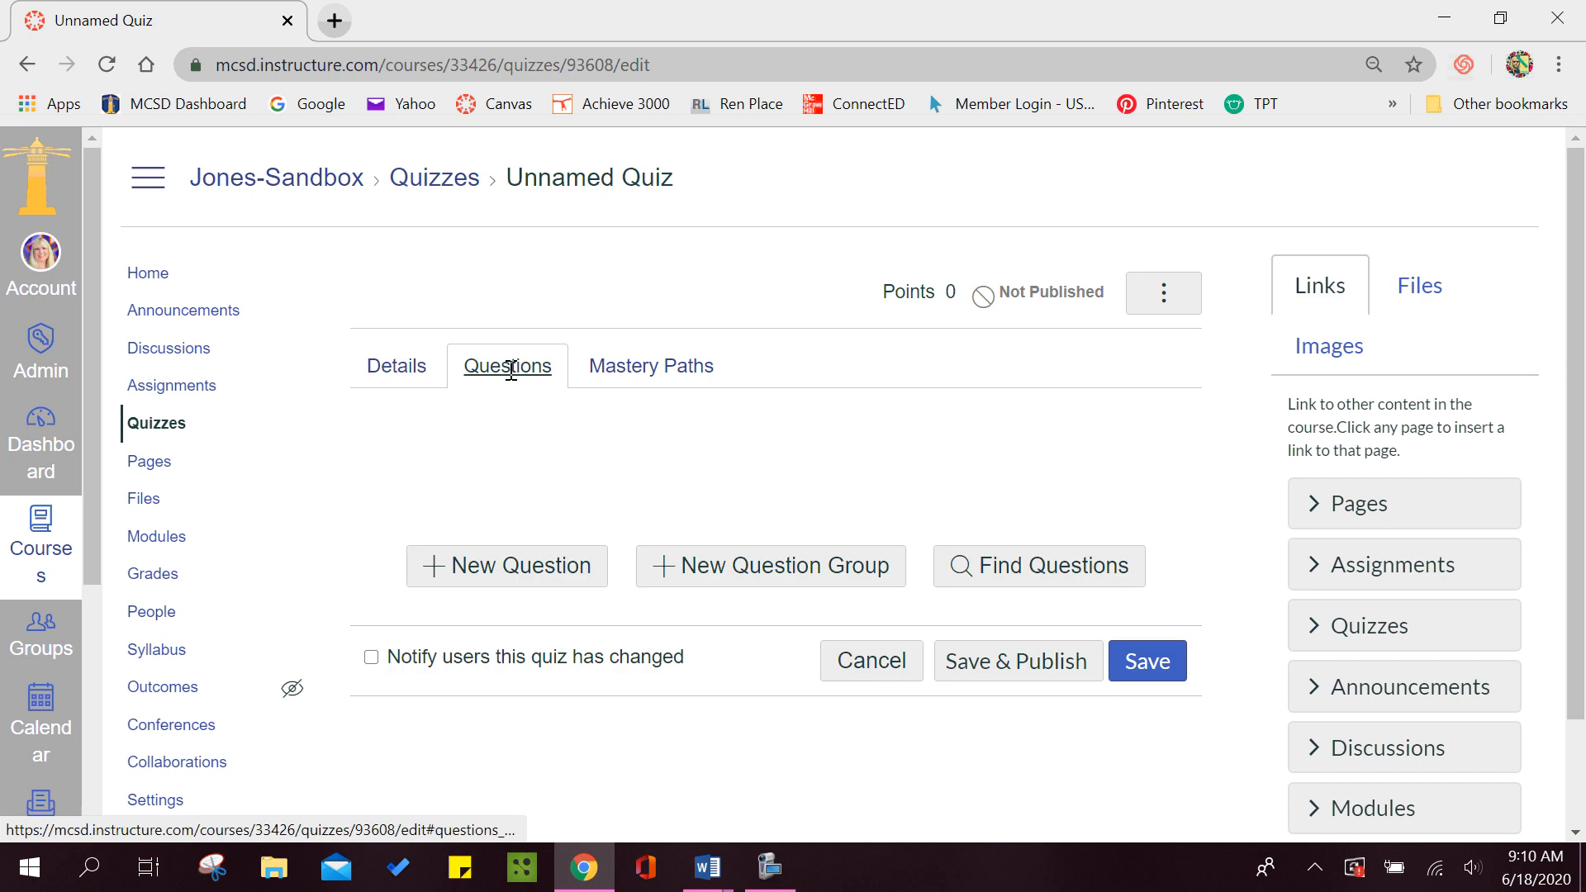
click(637, 373)
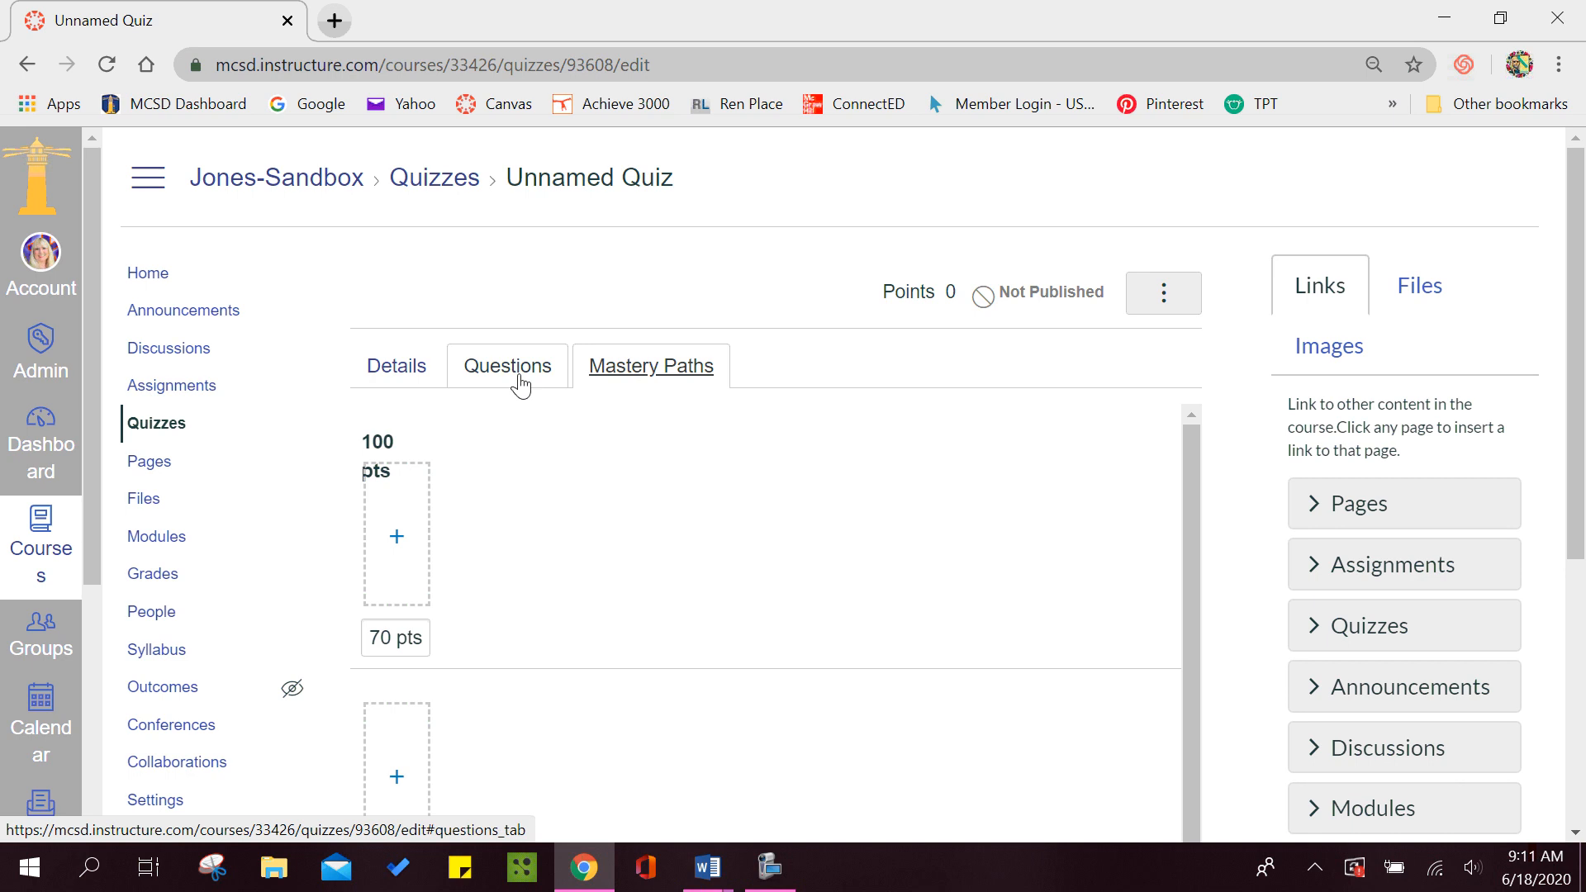
click(381, 373)
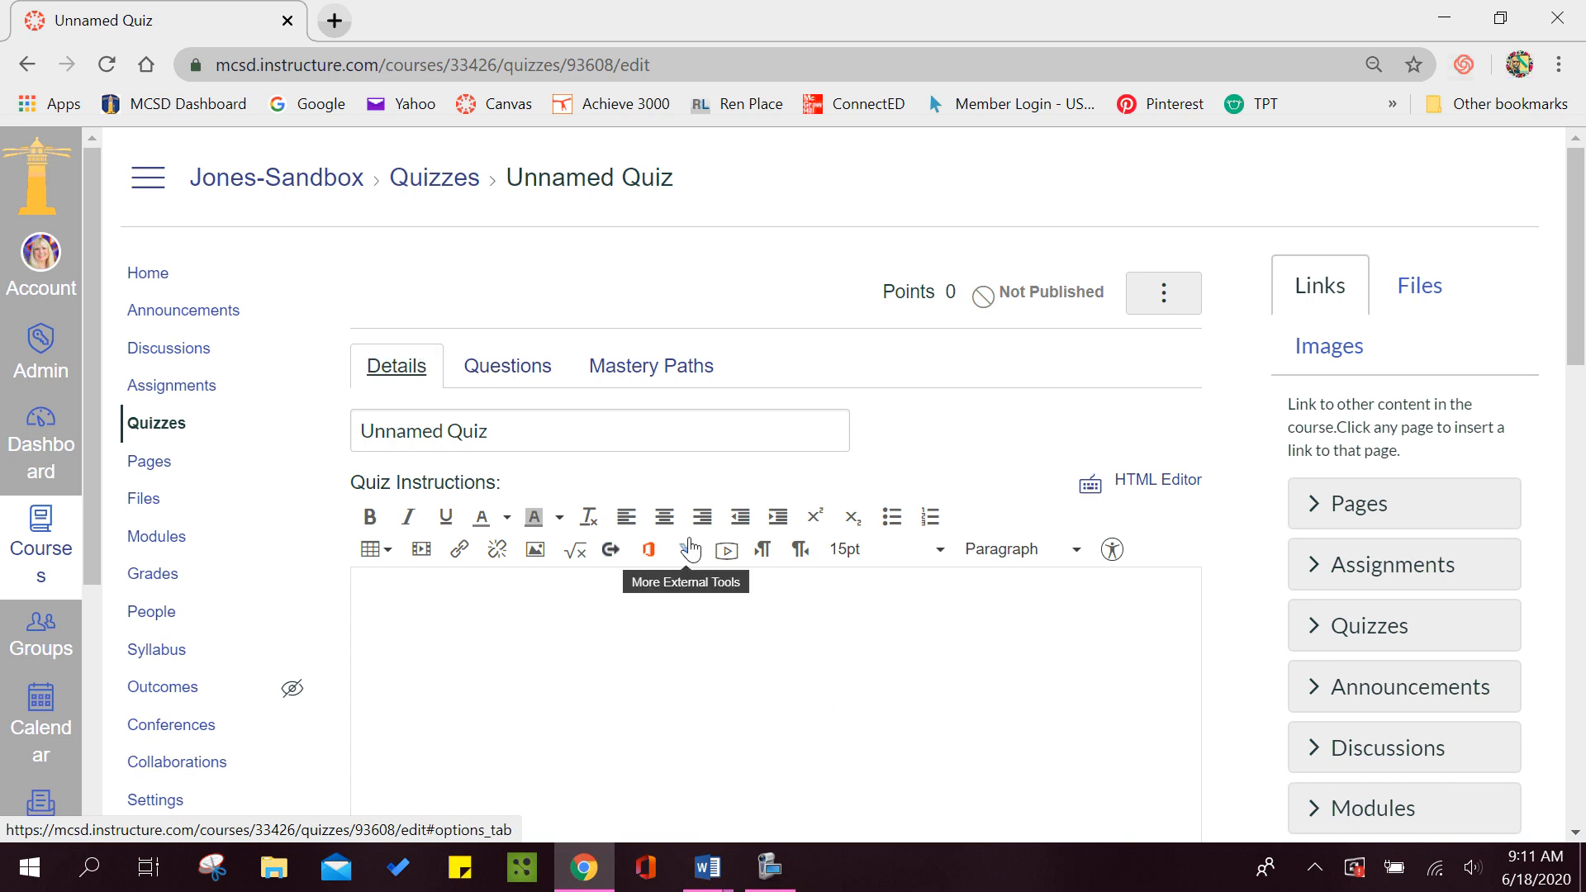
- Name the quiz "Social Studies Assignment Create a Quiz"
drag(534, 430, 362, 426)
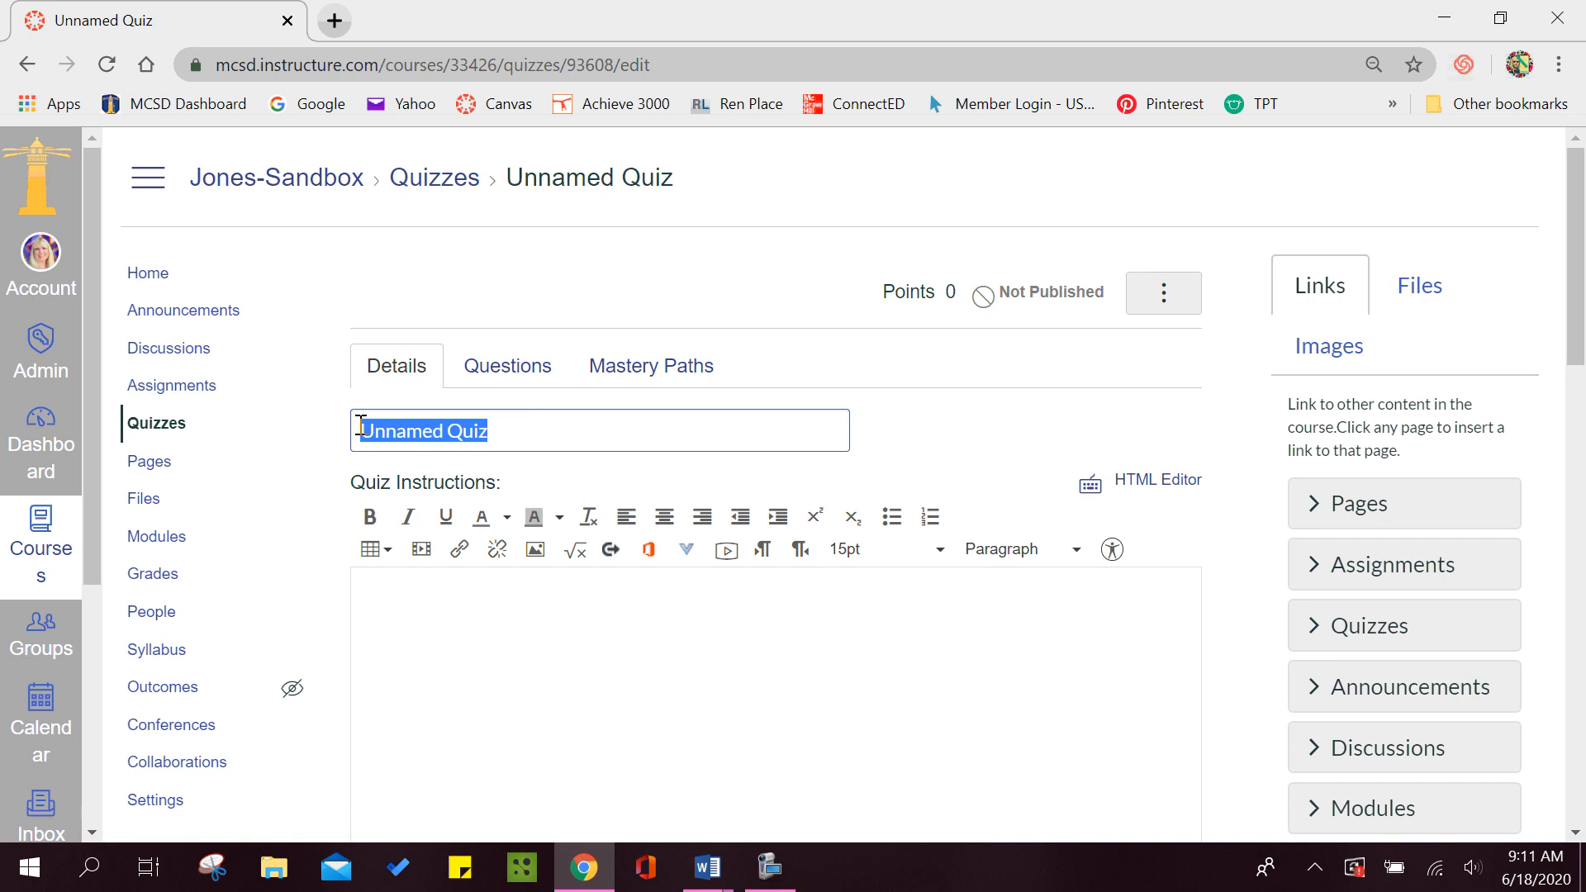
text(Social)
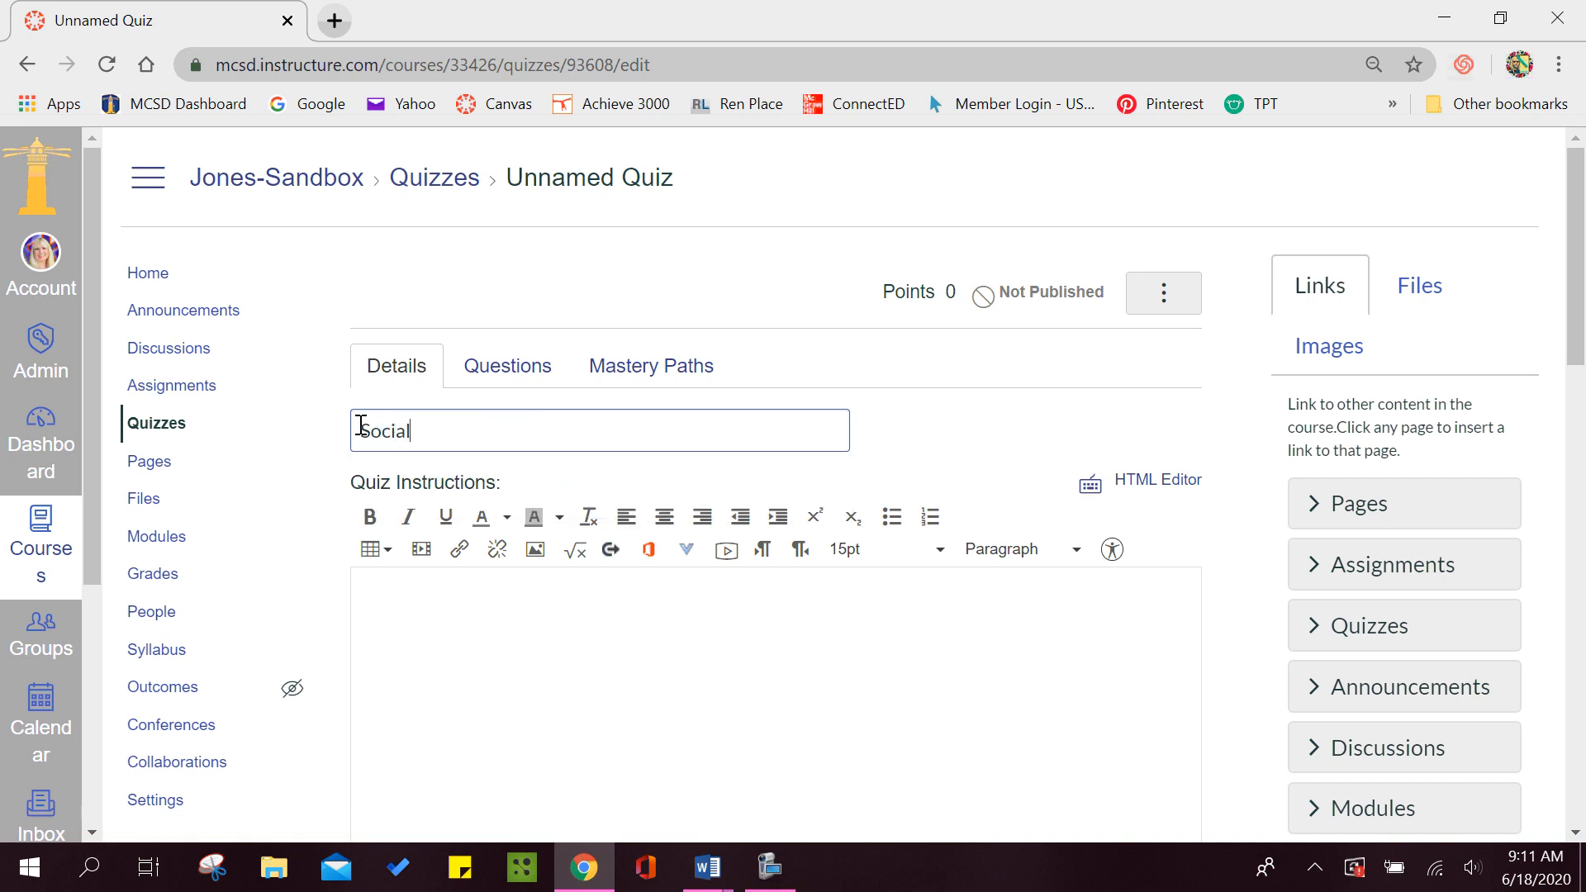
text( Studies Assignm)
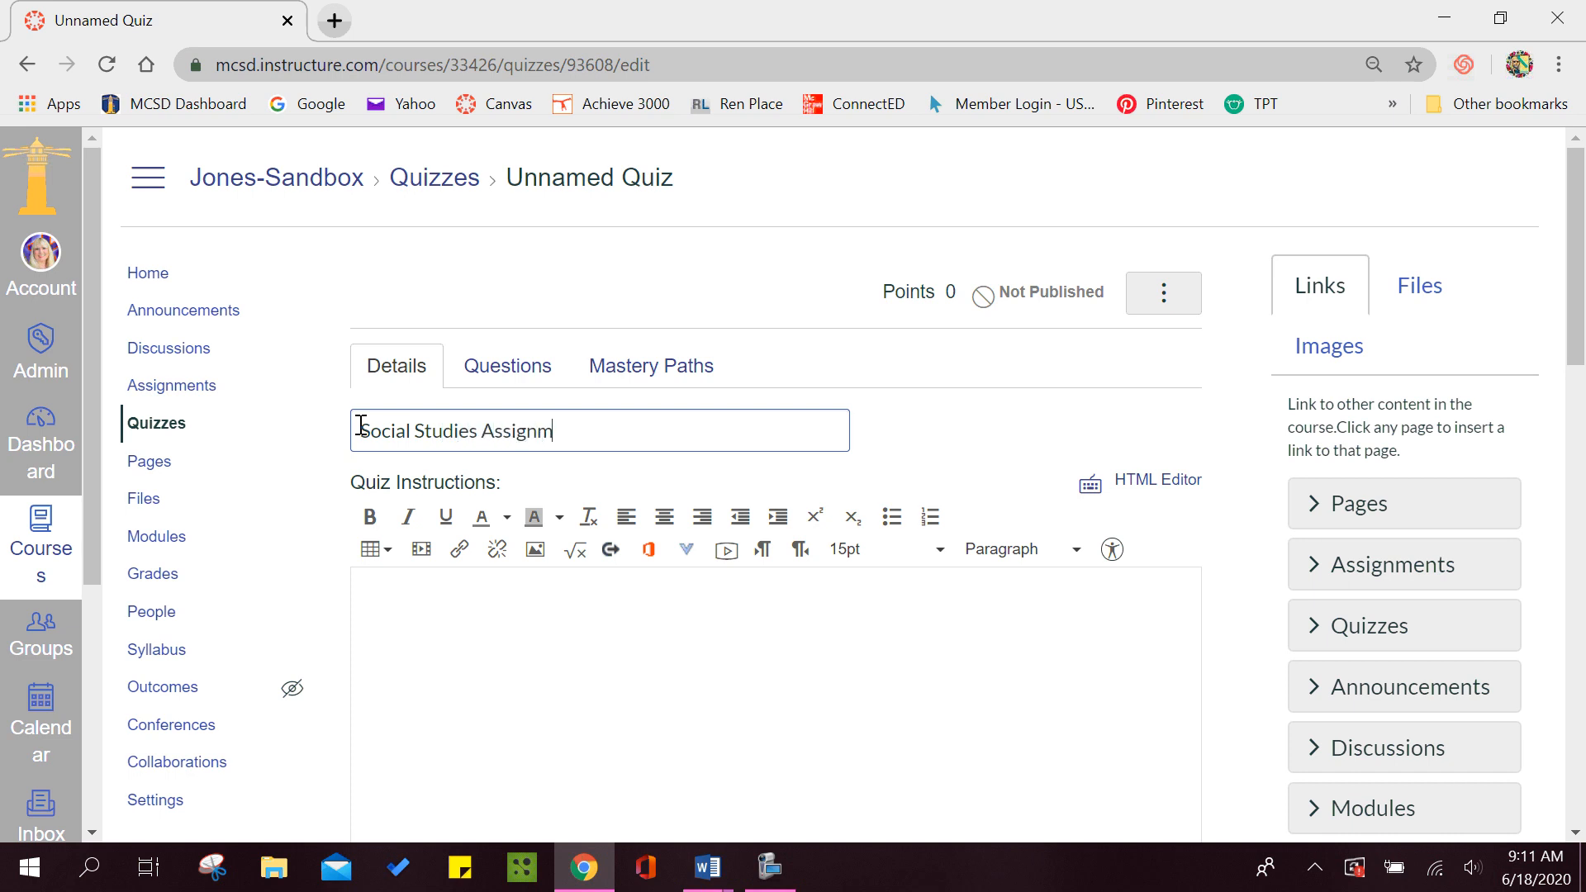
text(ent Create a Quiz)
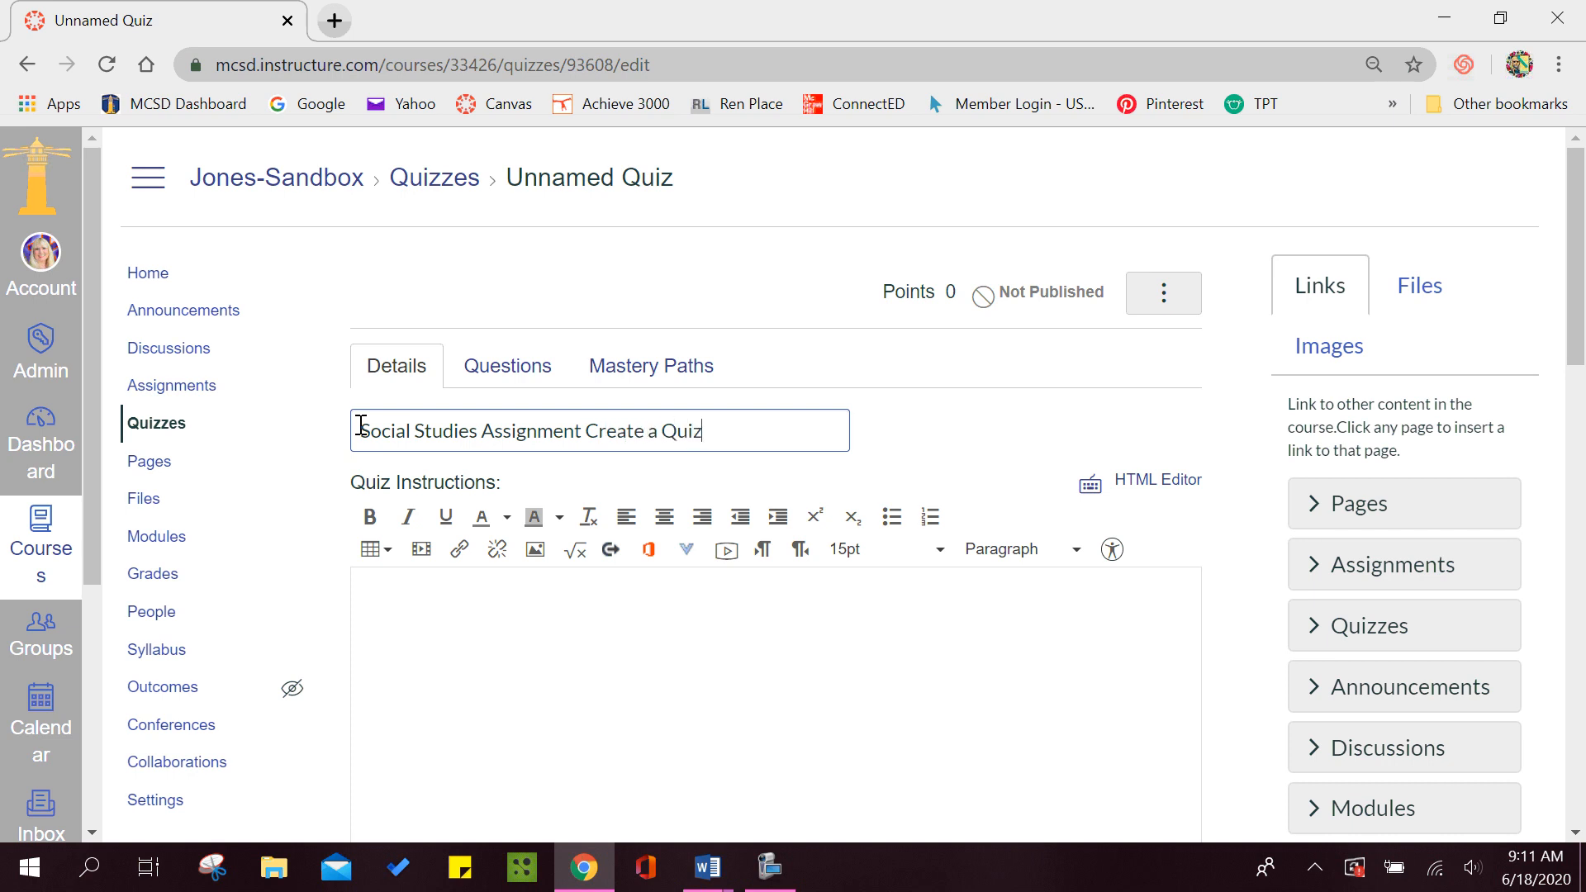
- Enter the quiz instructions "Please answer the following qustions and submit when you are finished."
click(434, 618)
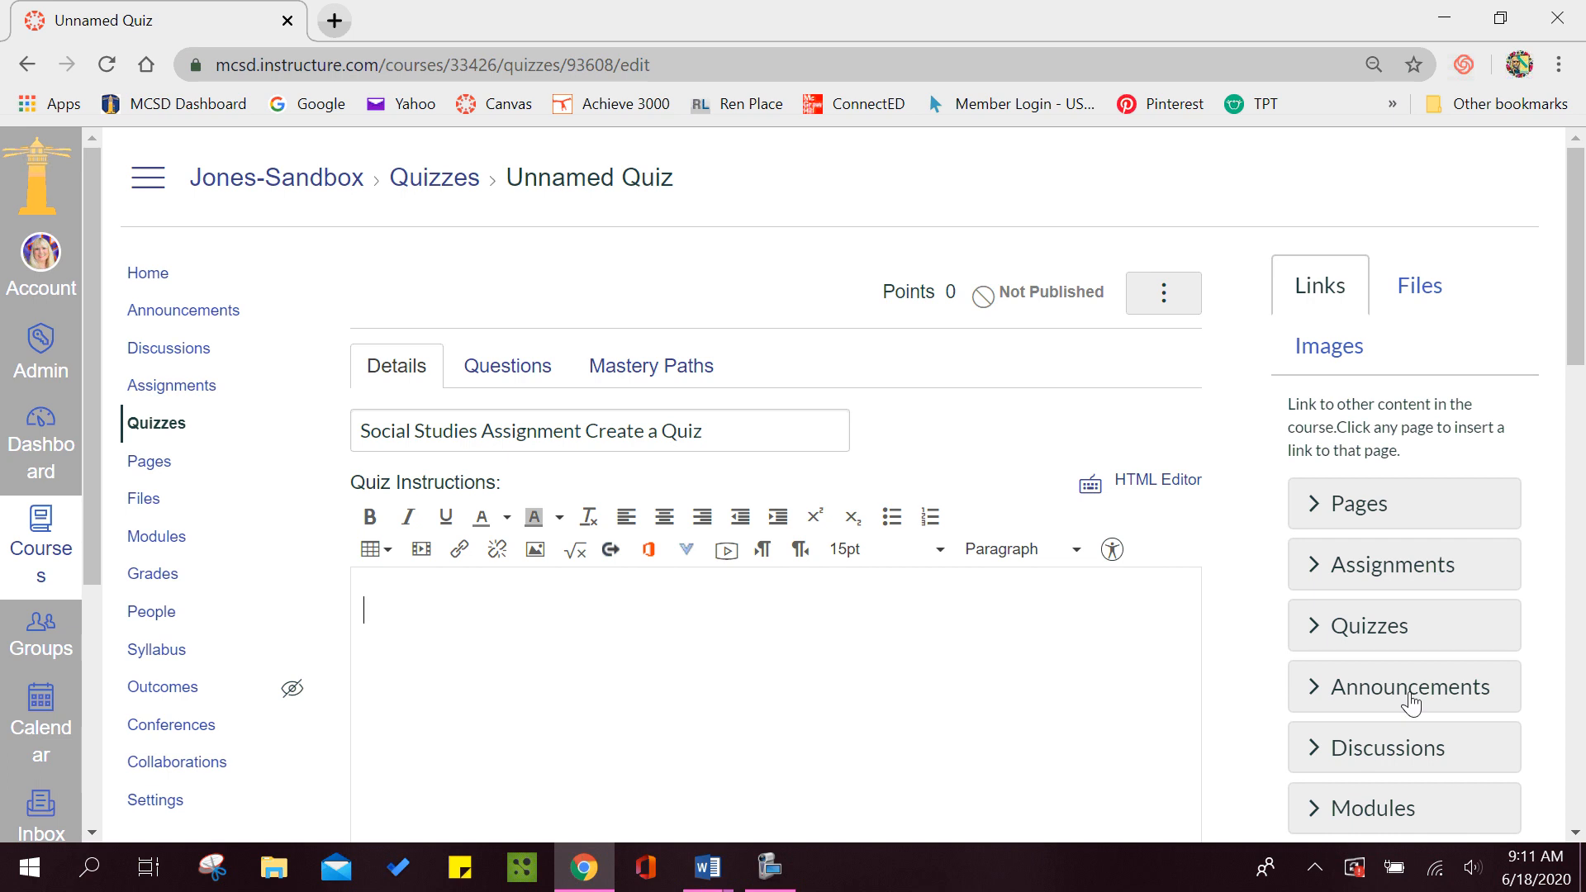
drag(1582, 237, 1584, 322)
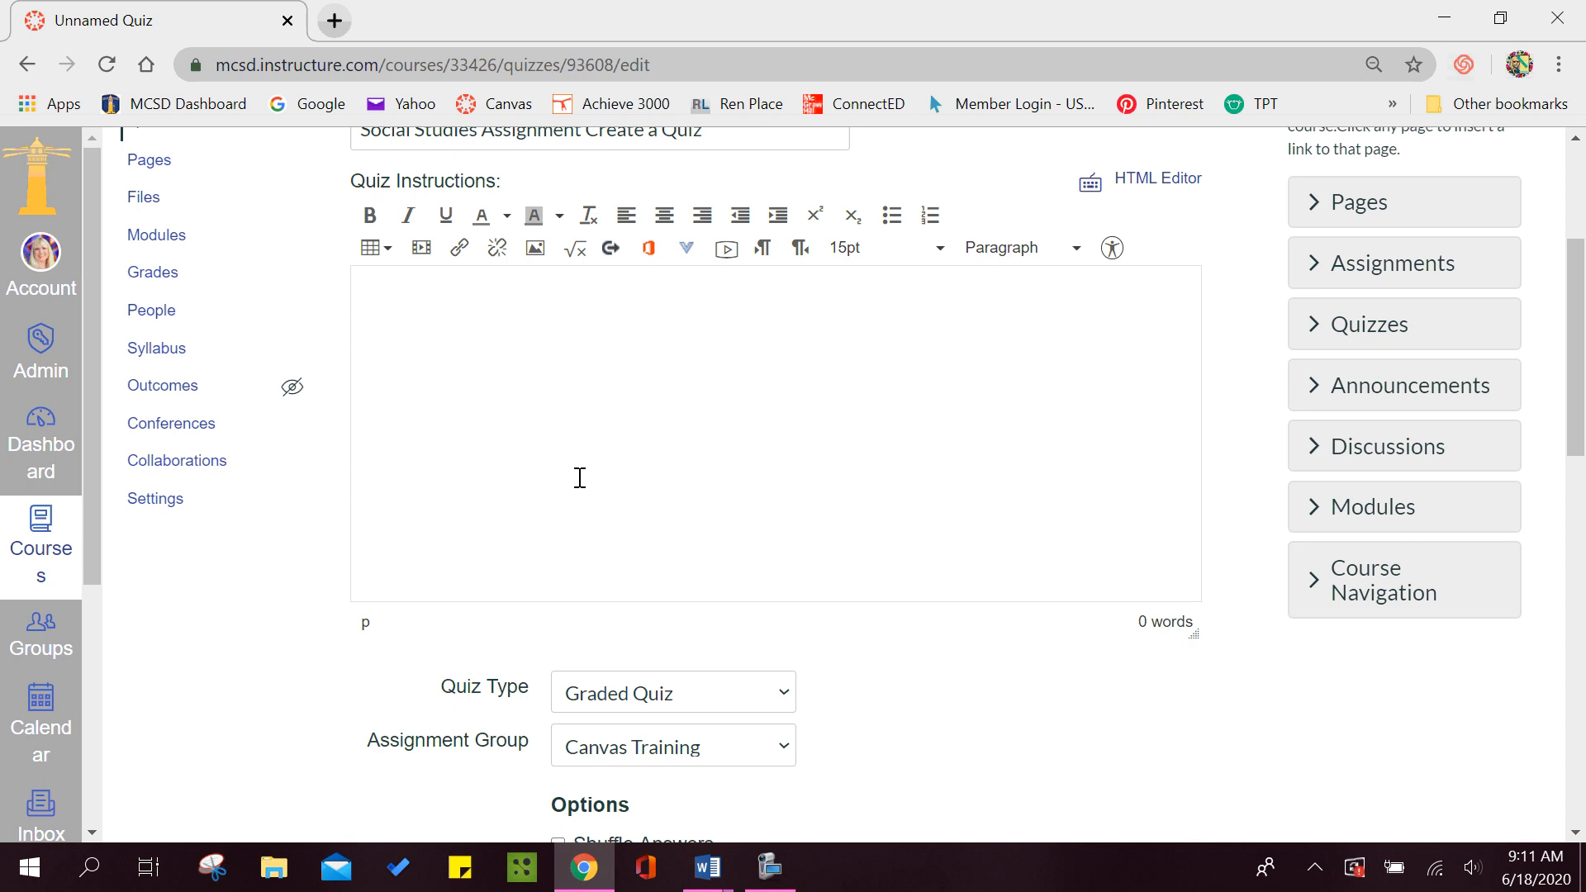
text(Please answer the f)
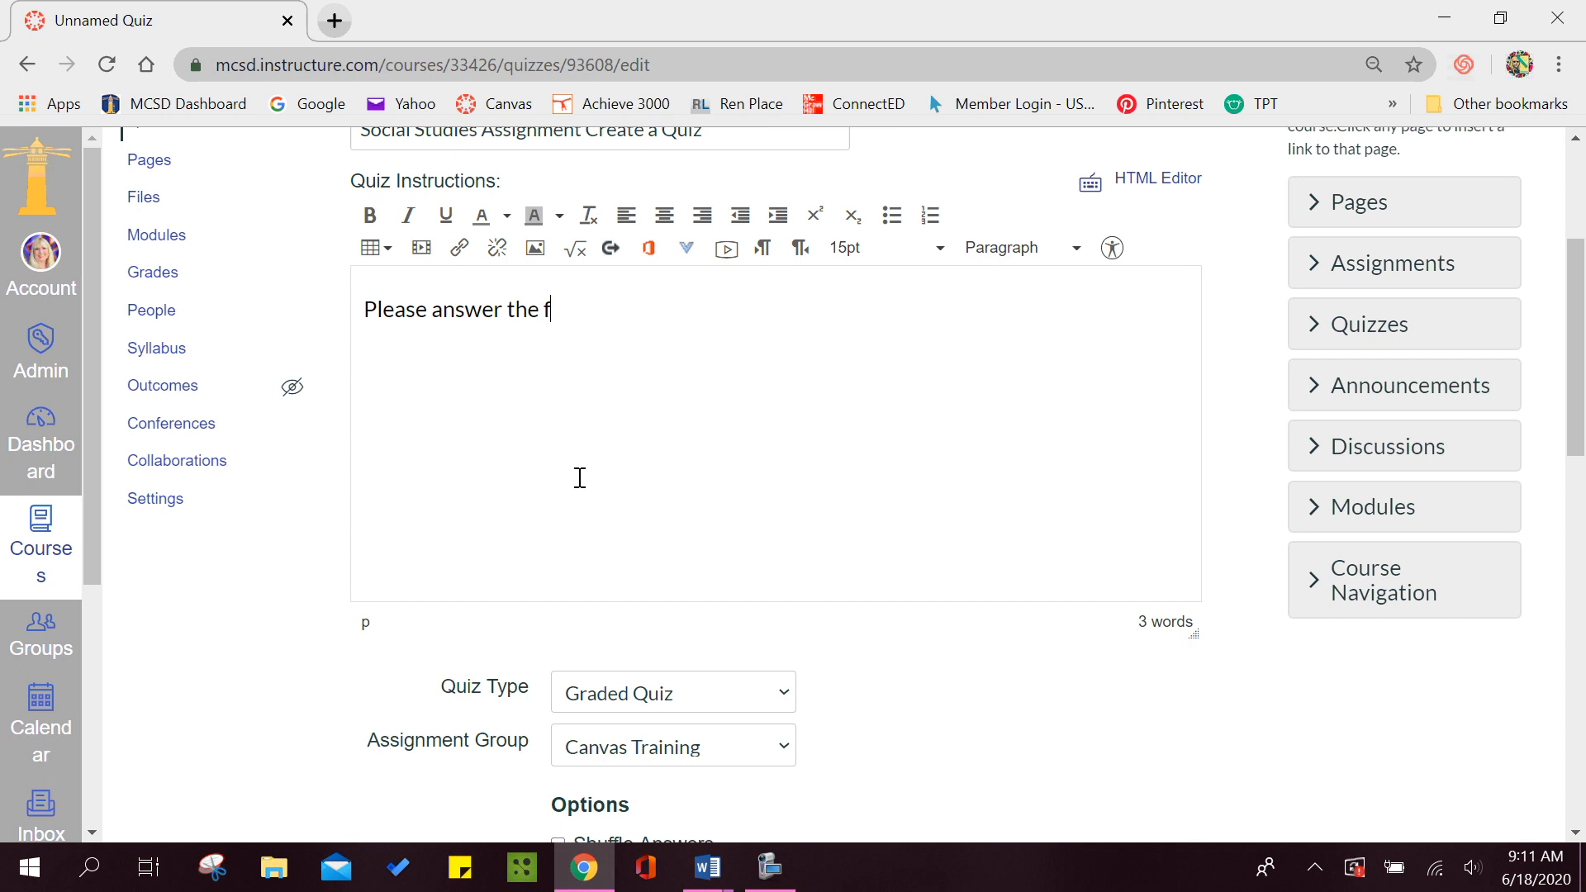
text(ollowing qustions )
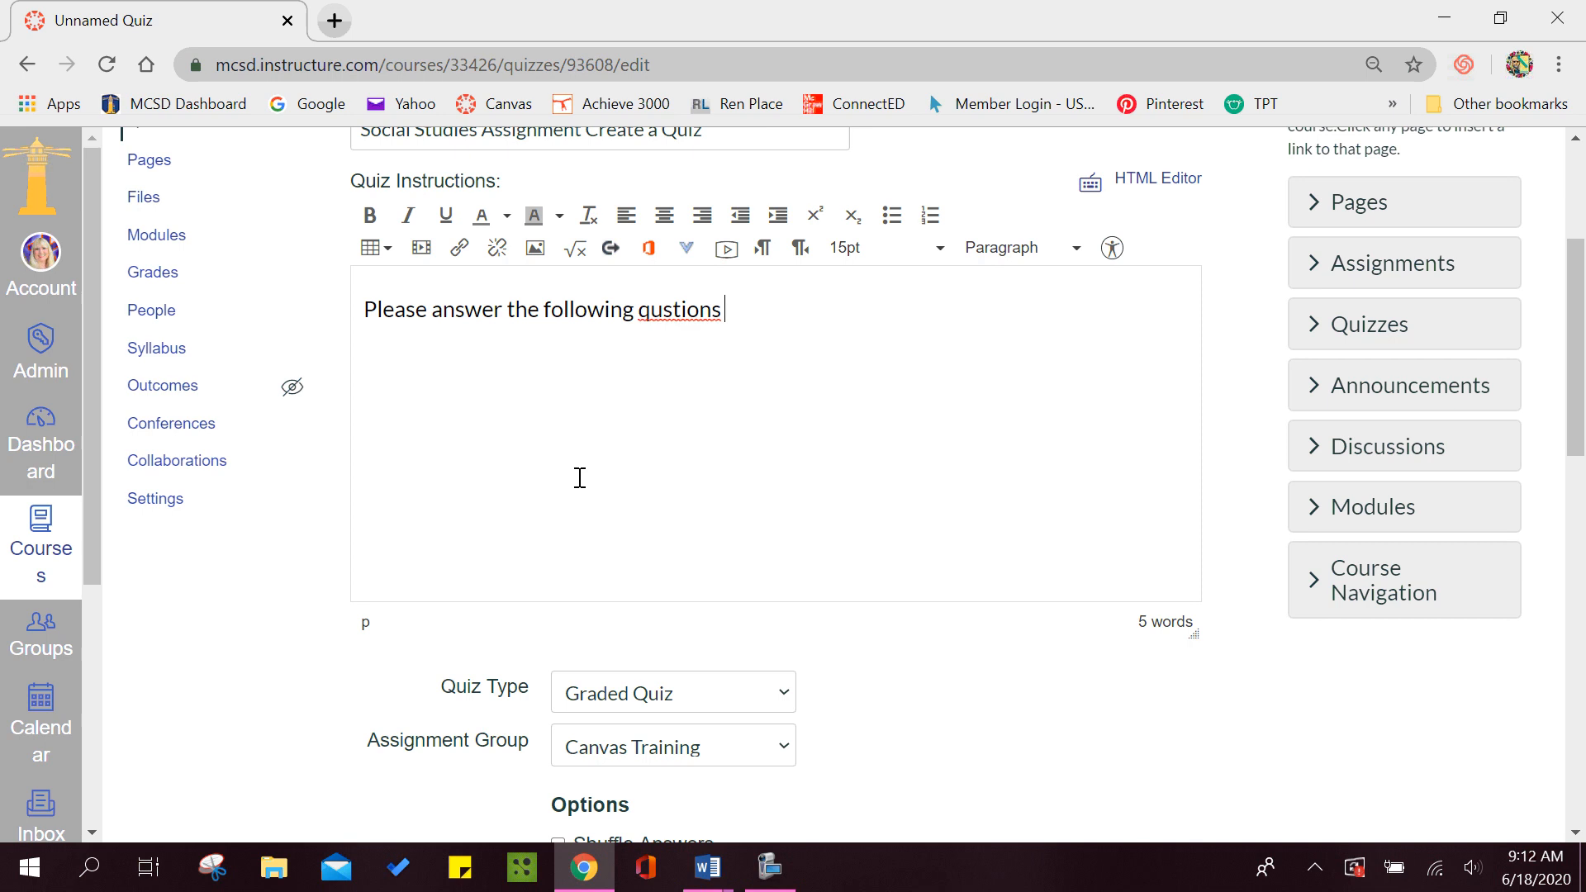
text(and submit when)
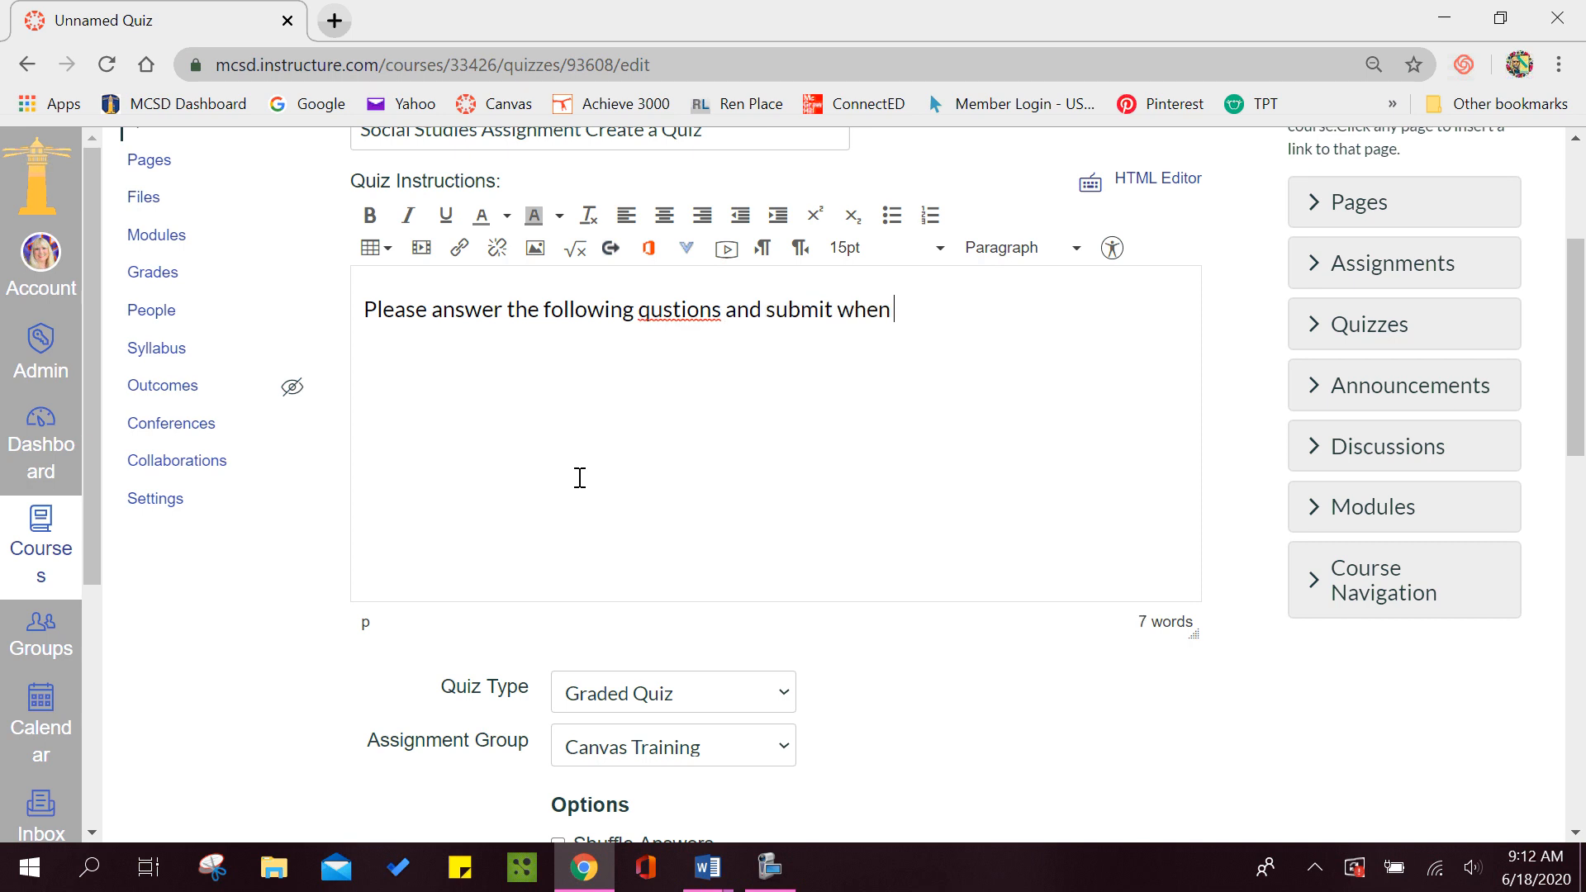
text( you are finished.)
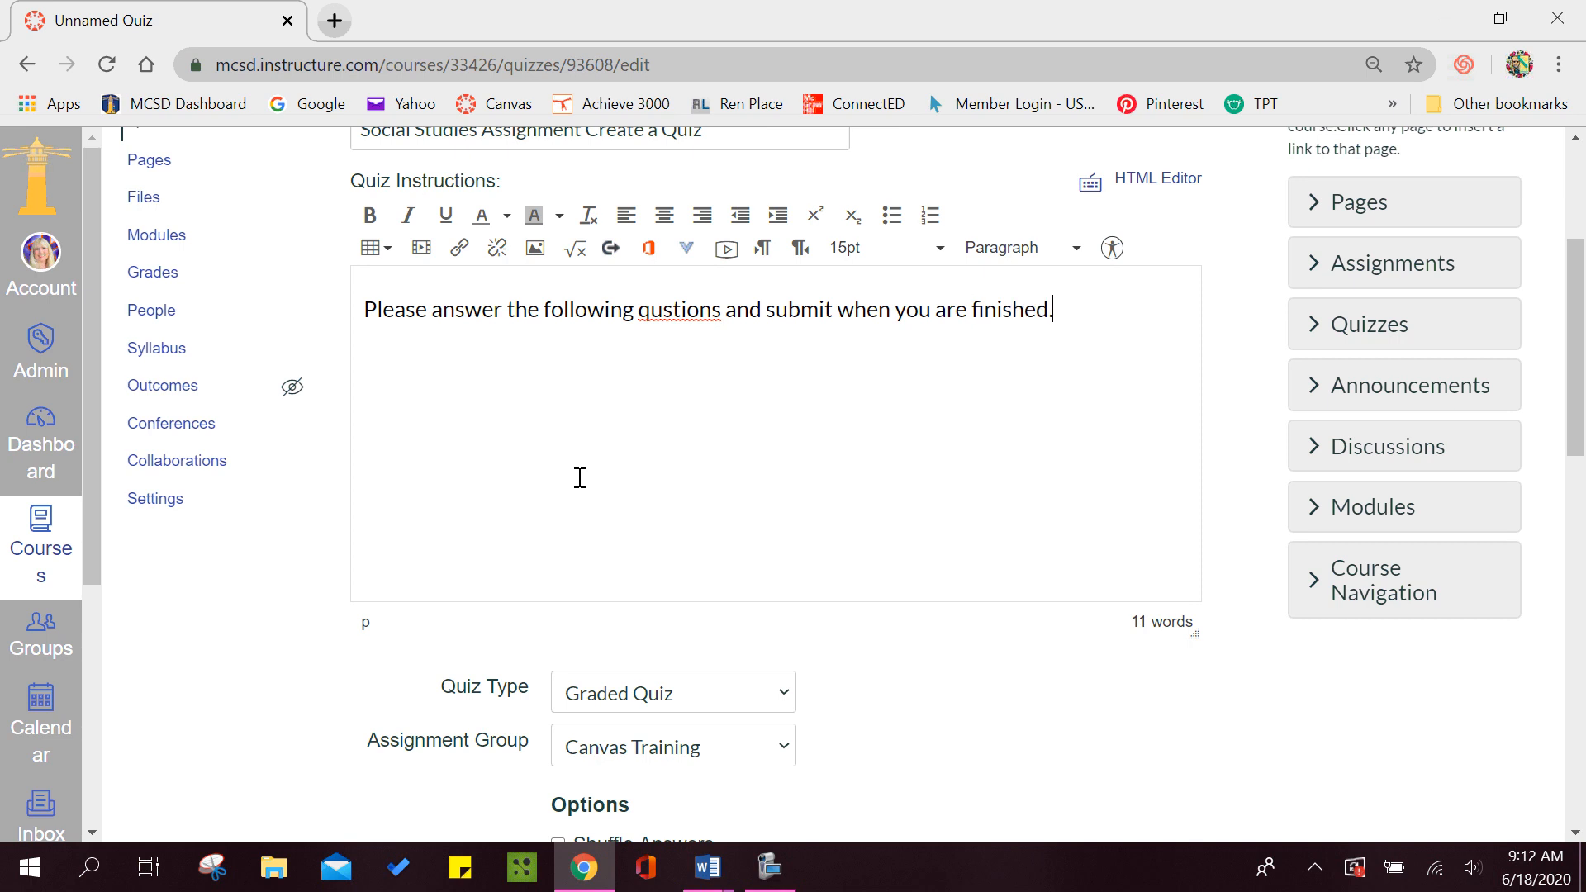
- Correct the misspelled word to "questions" in the quiz instructions, and check the assignment group choices, keeping Canvas Training
right_click(650, 314)
click(710, 336)
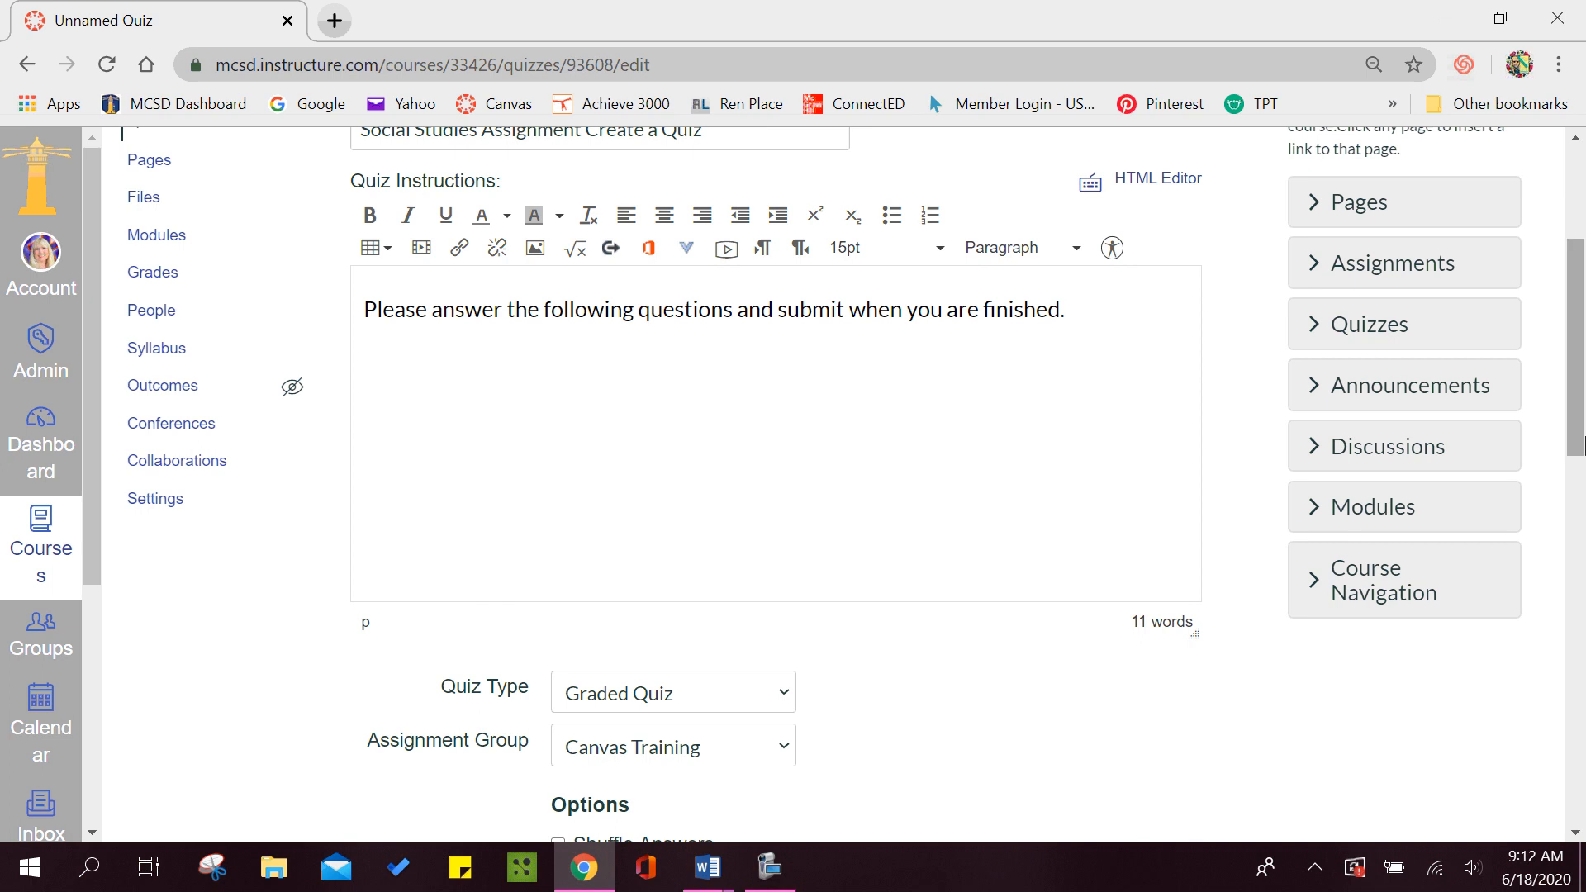
scroll(1583, 450, down, 6)
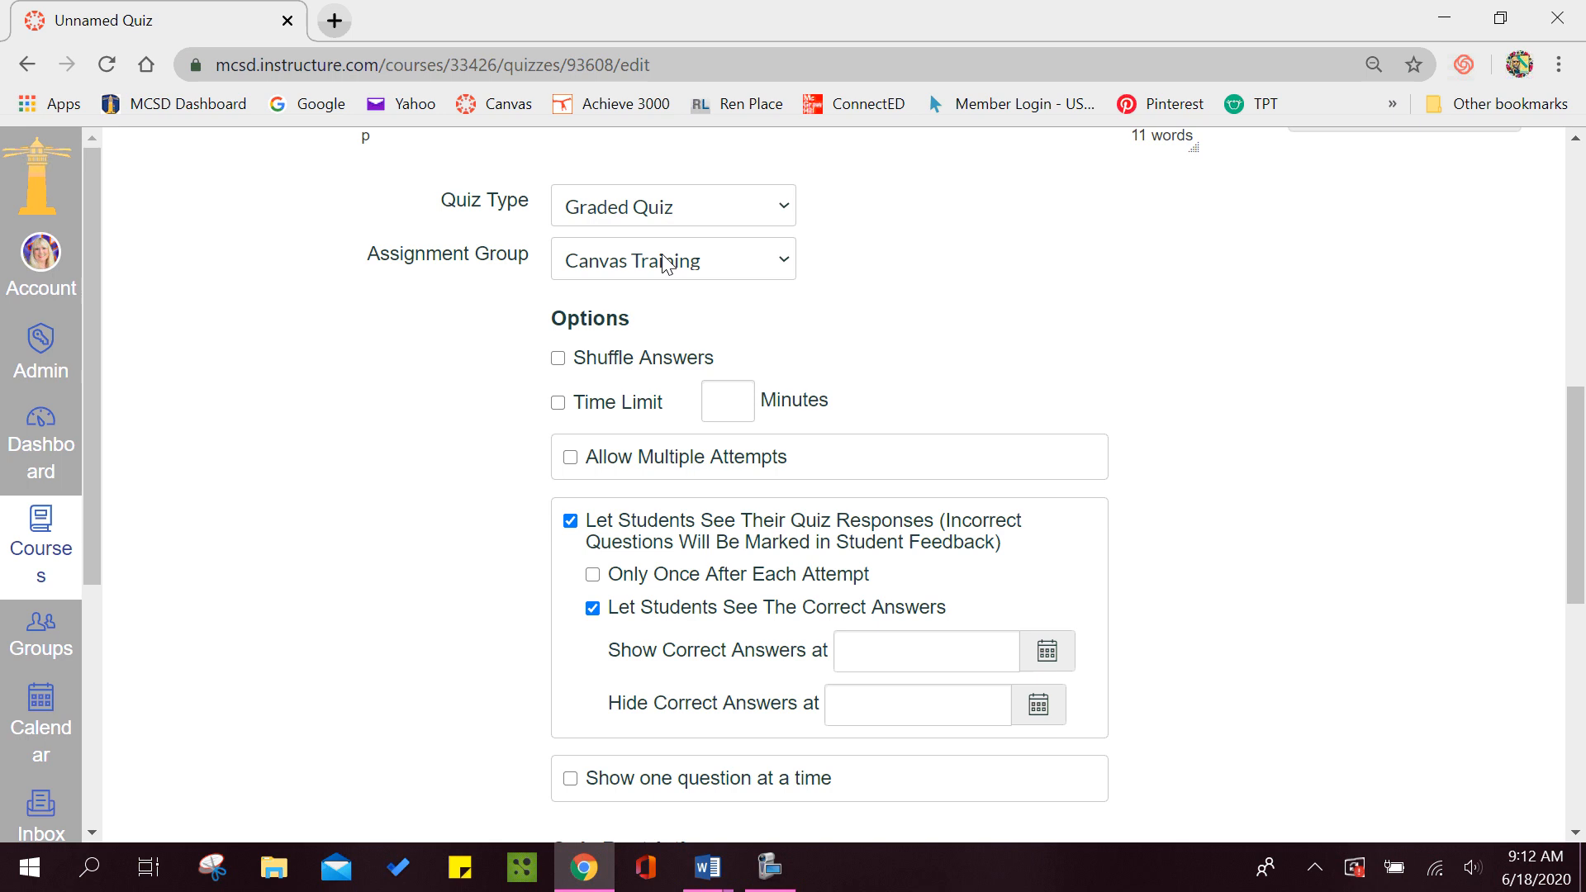
click(781, 261)
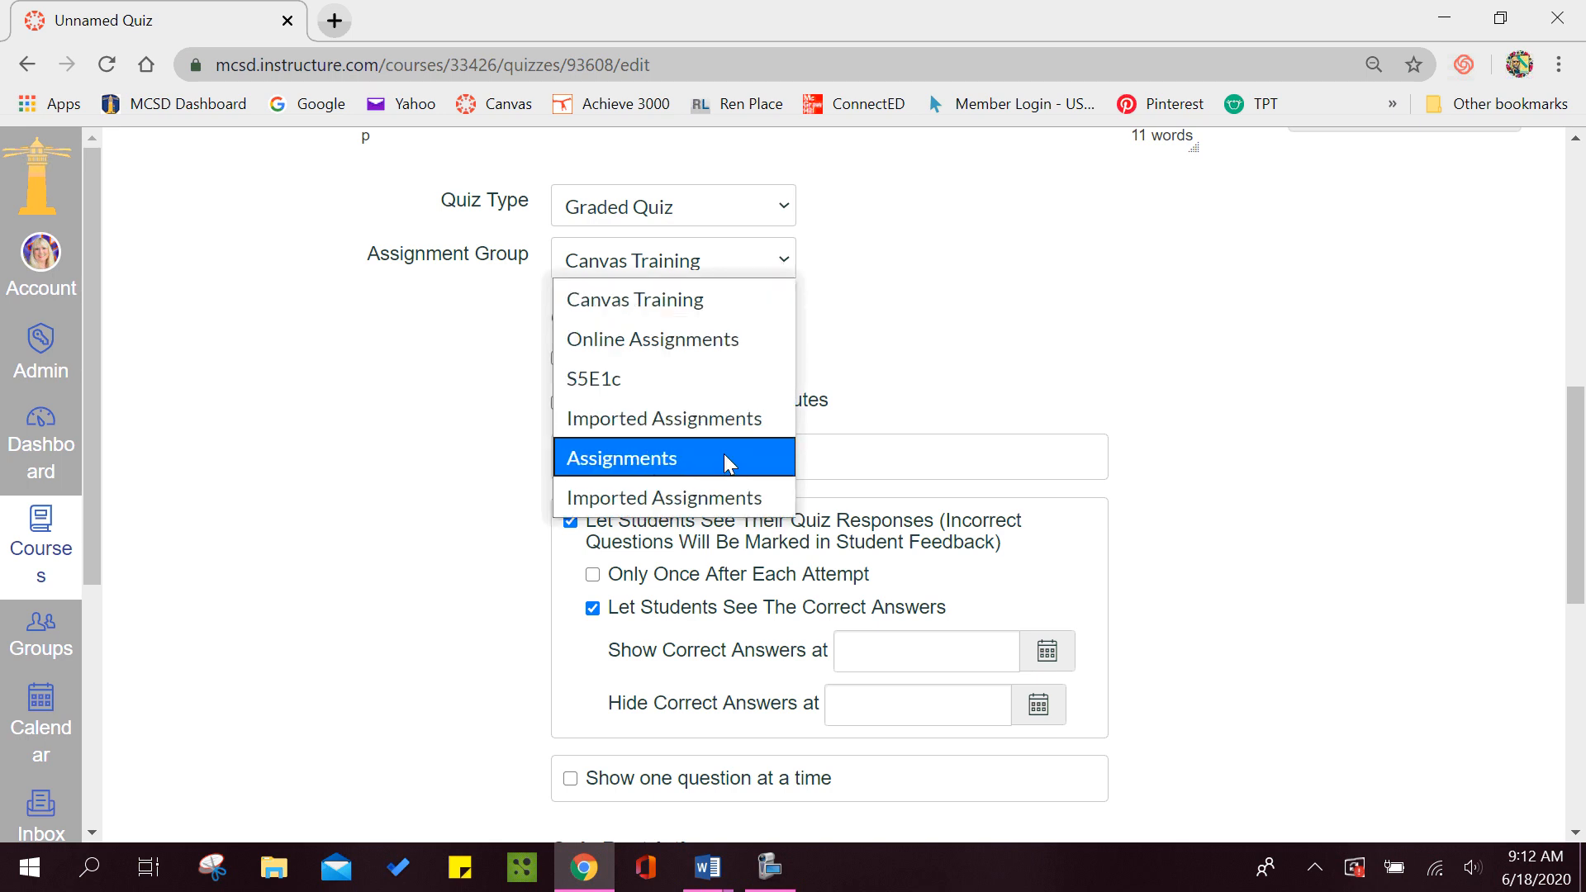
click(874, 303)
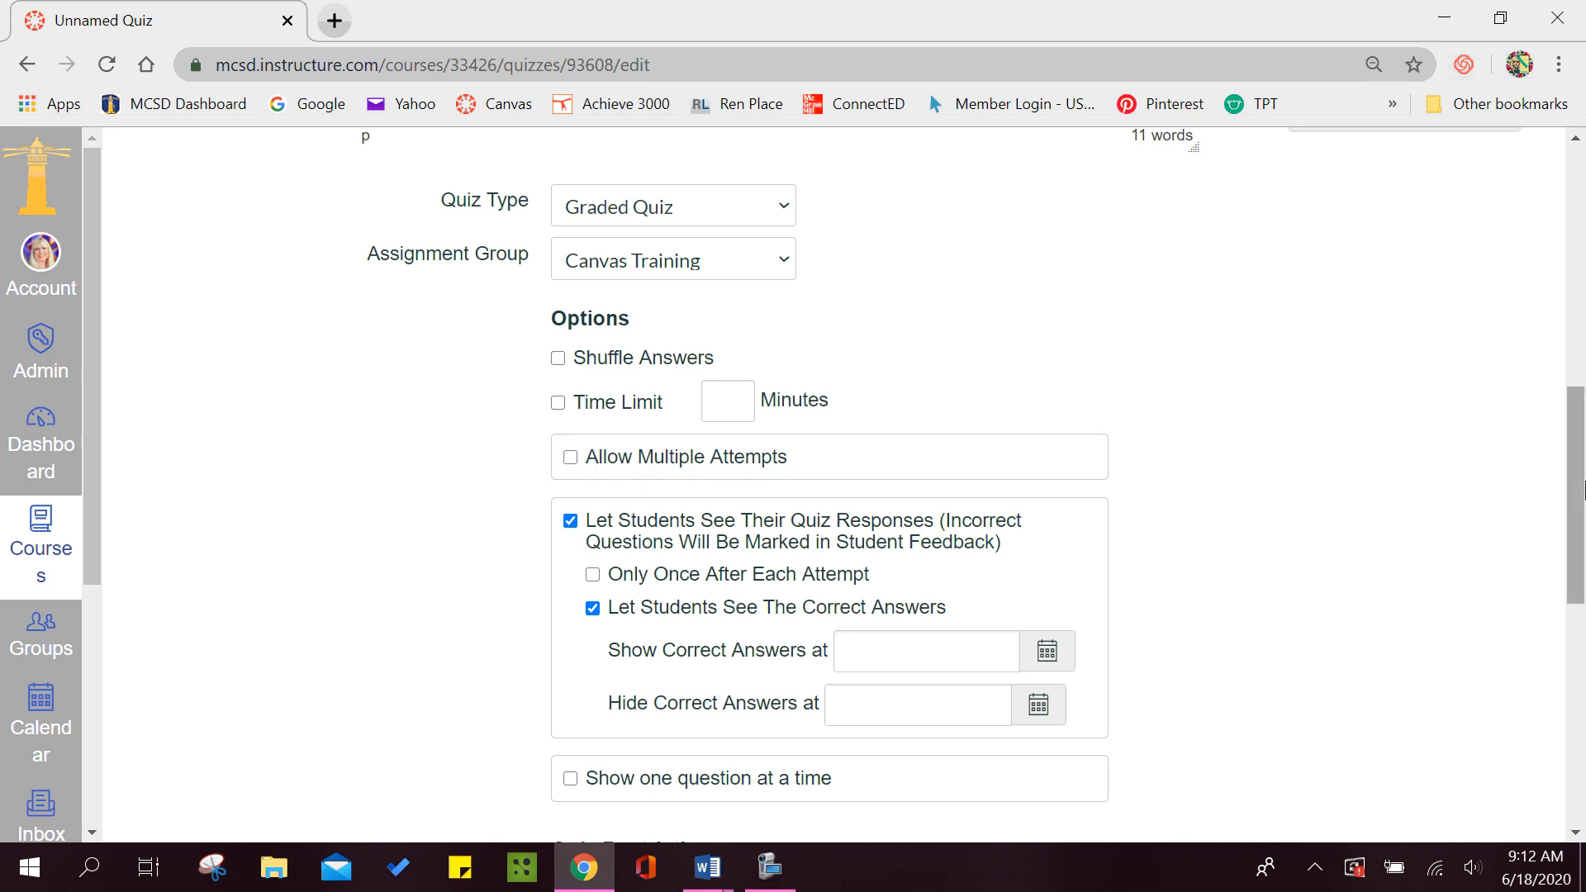
- Set the quiz to show one question at a time and save it without publishing
drag(1579, 434, 1579, 500)
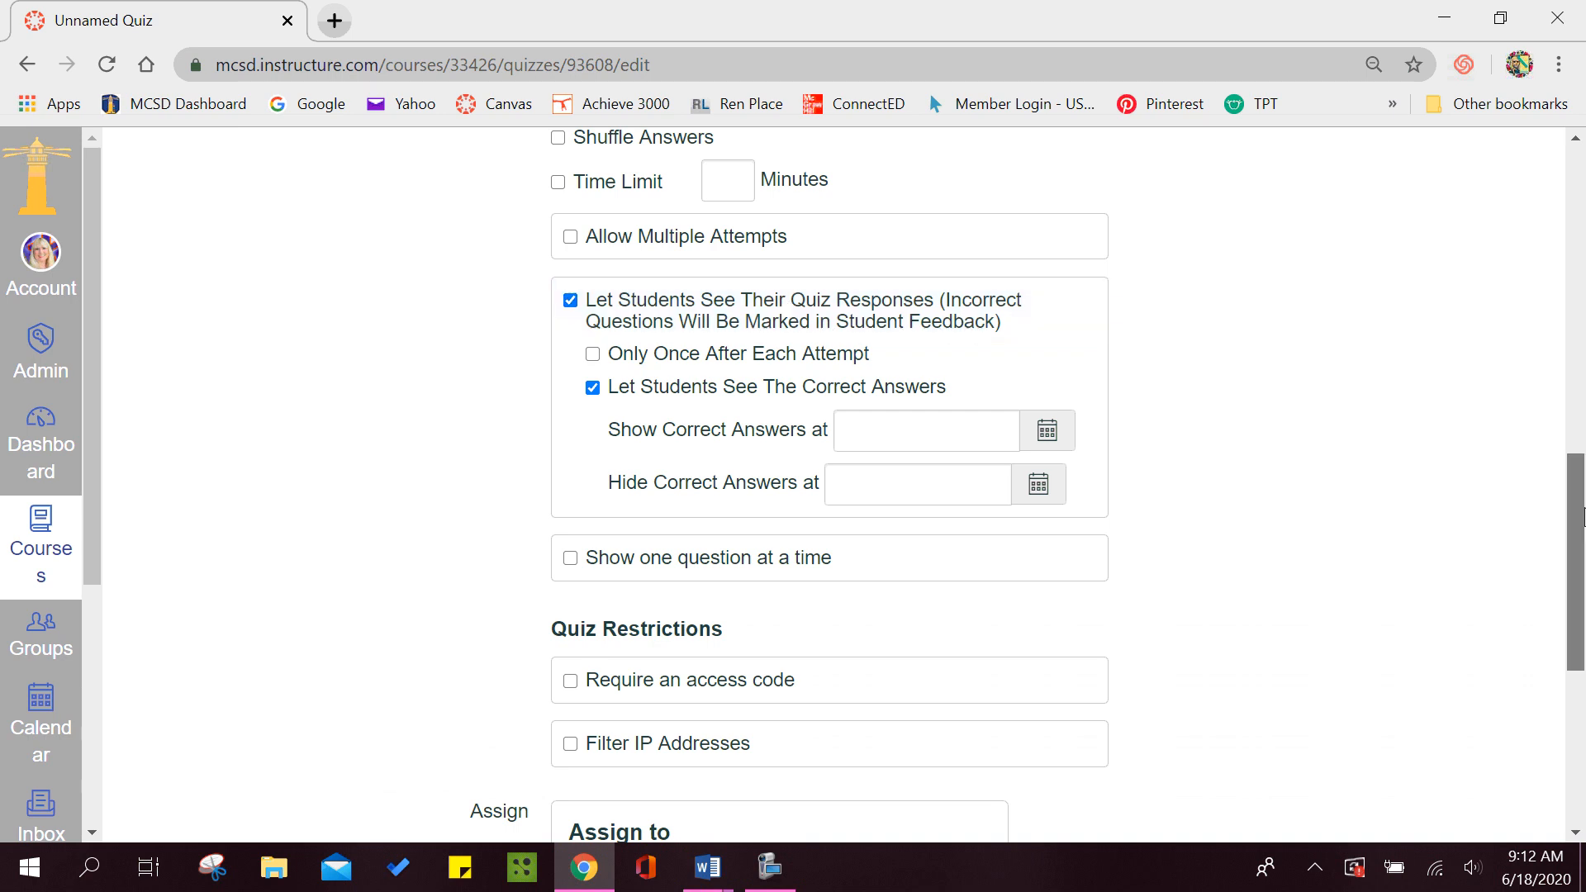
drag(1583, 509, 1584, 560)
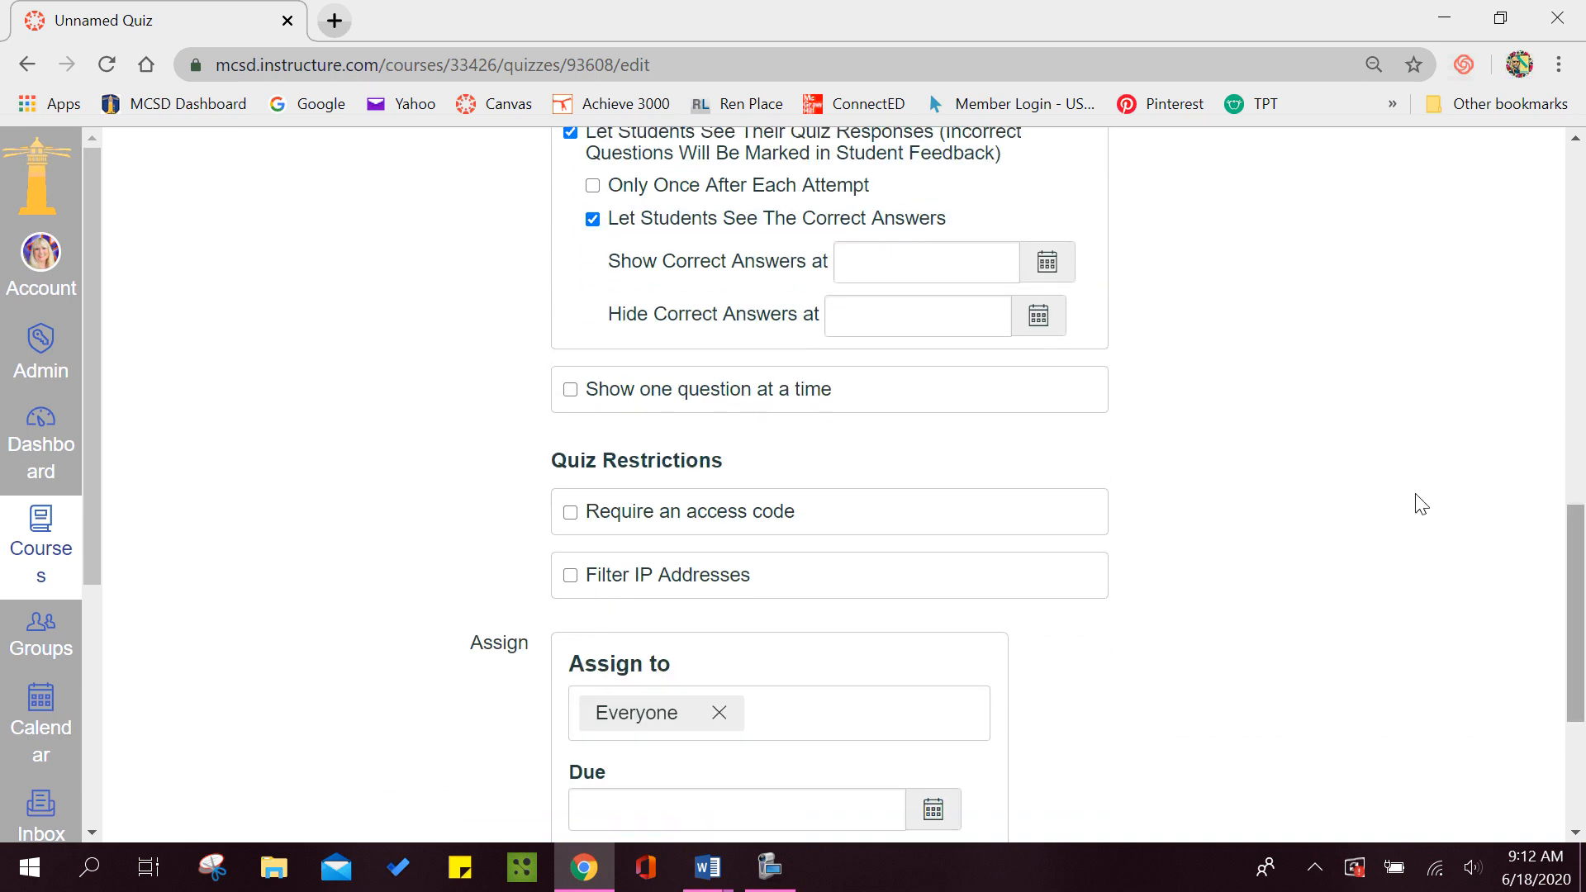
click(570, 390)
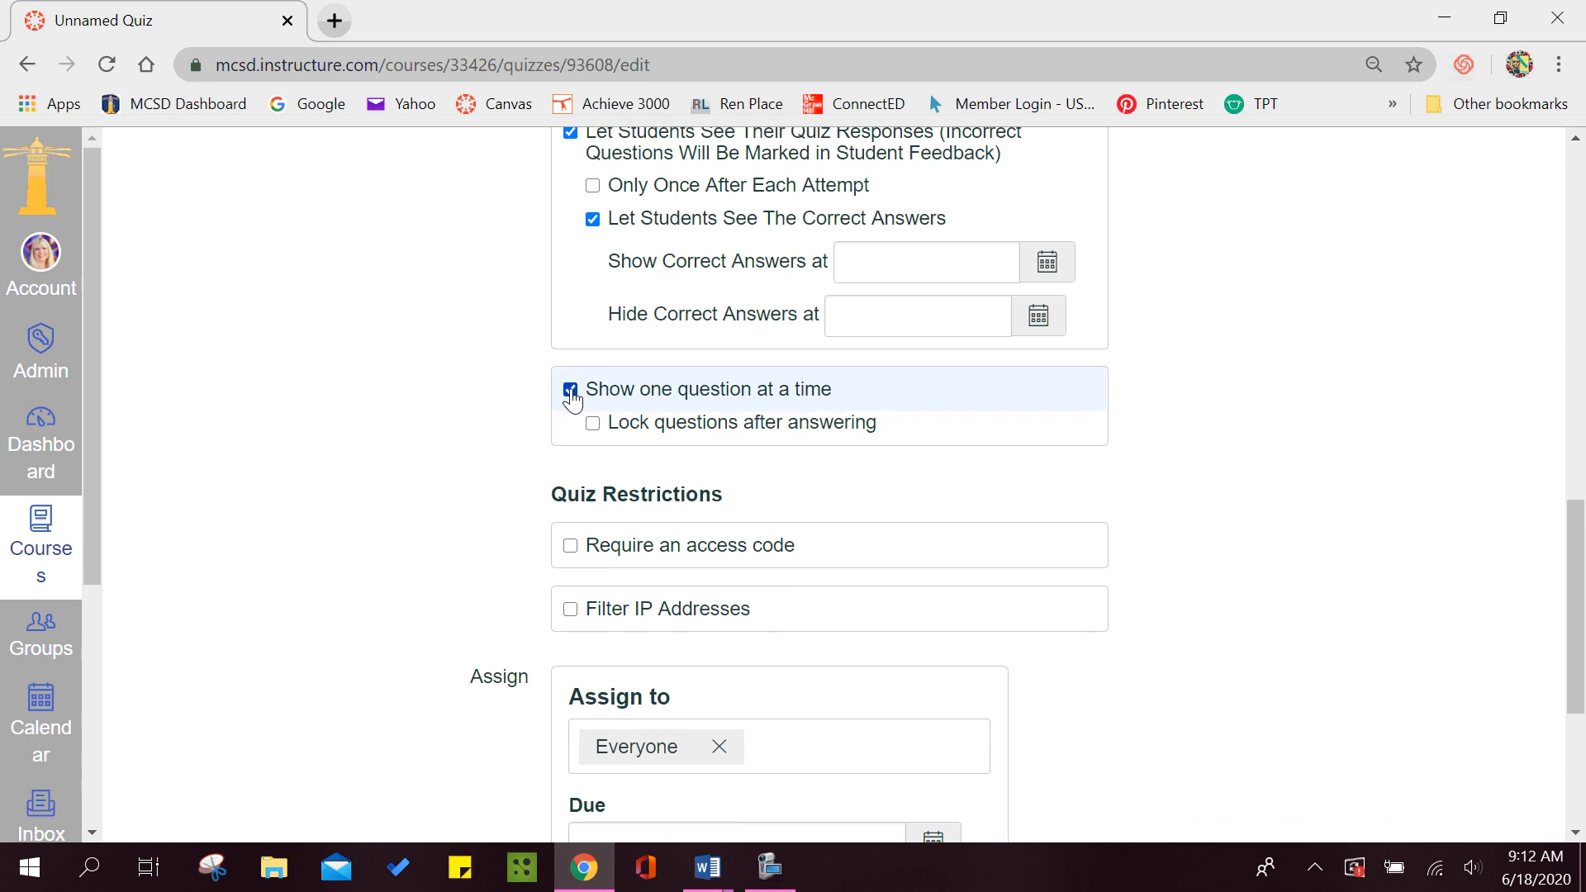
drag(1574, 572, 1576, 632)
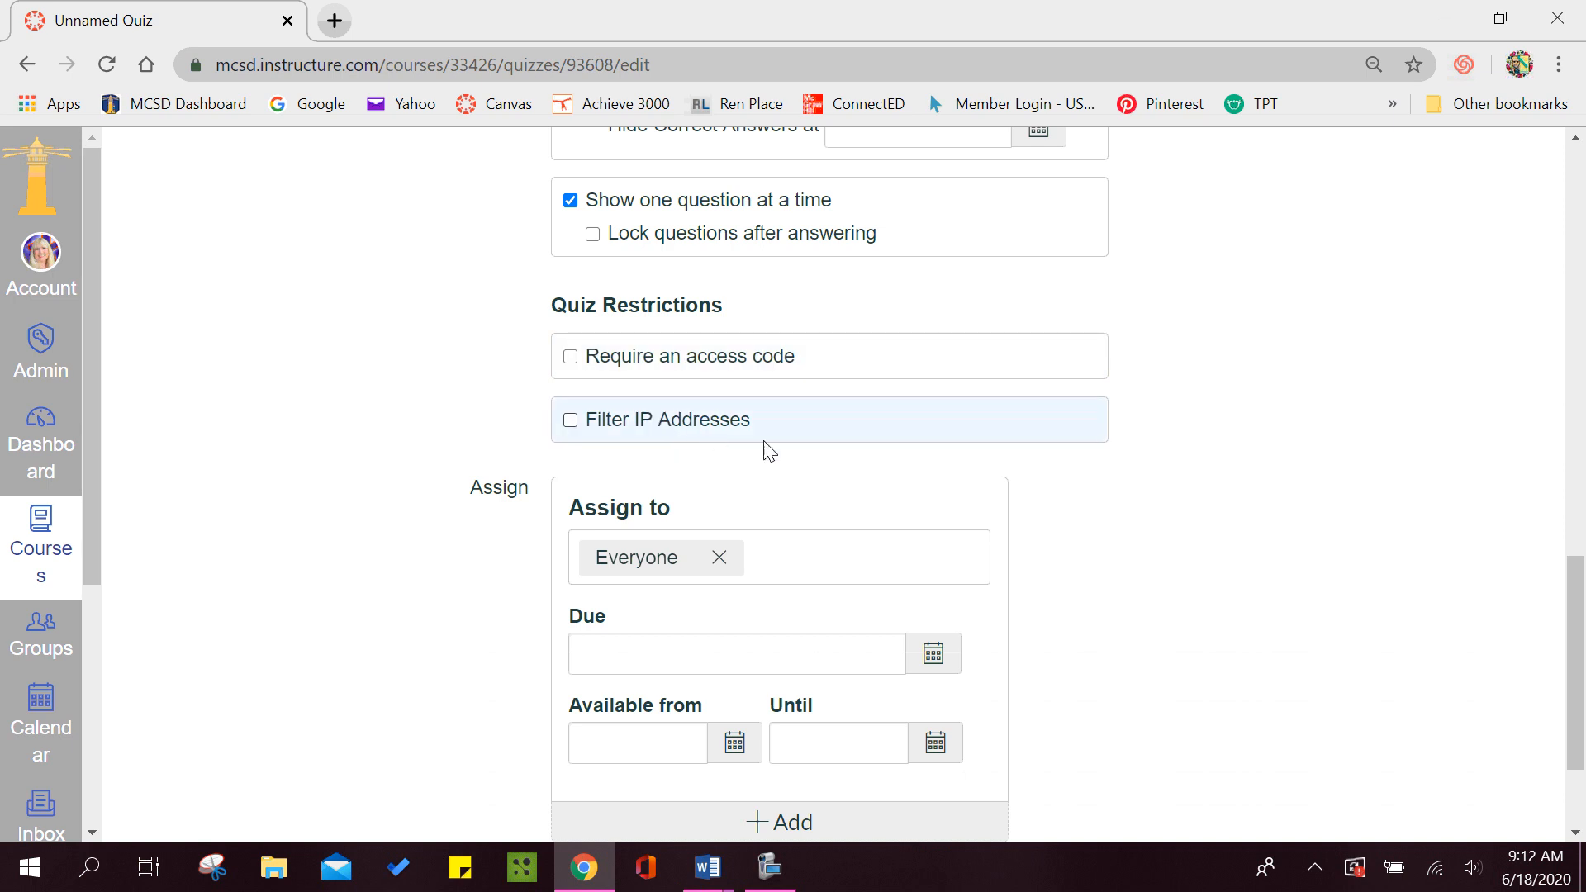
drag(1578, 546, 1578, 611)
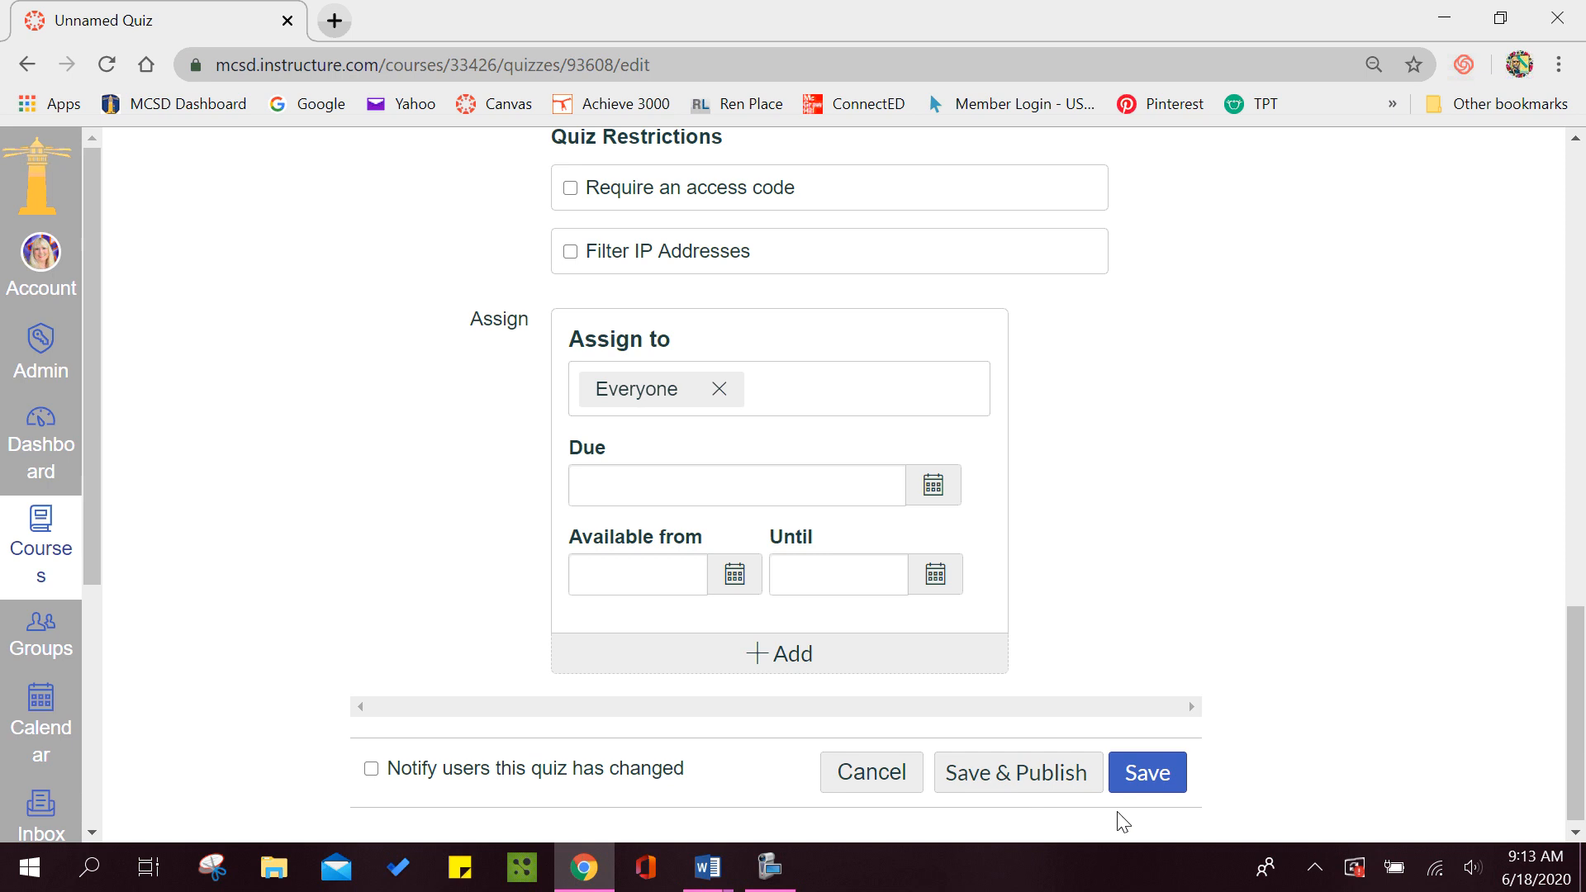
click(1159, 787)
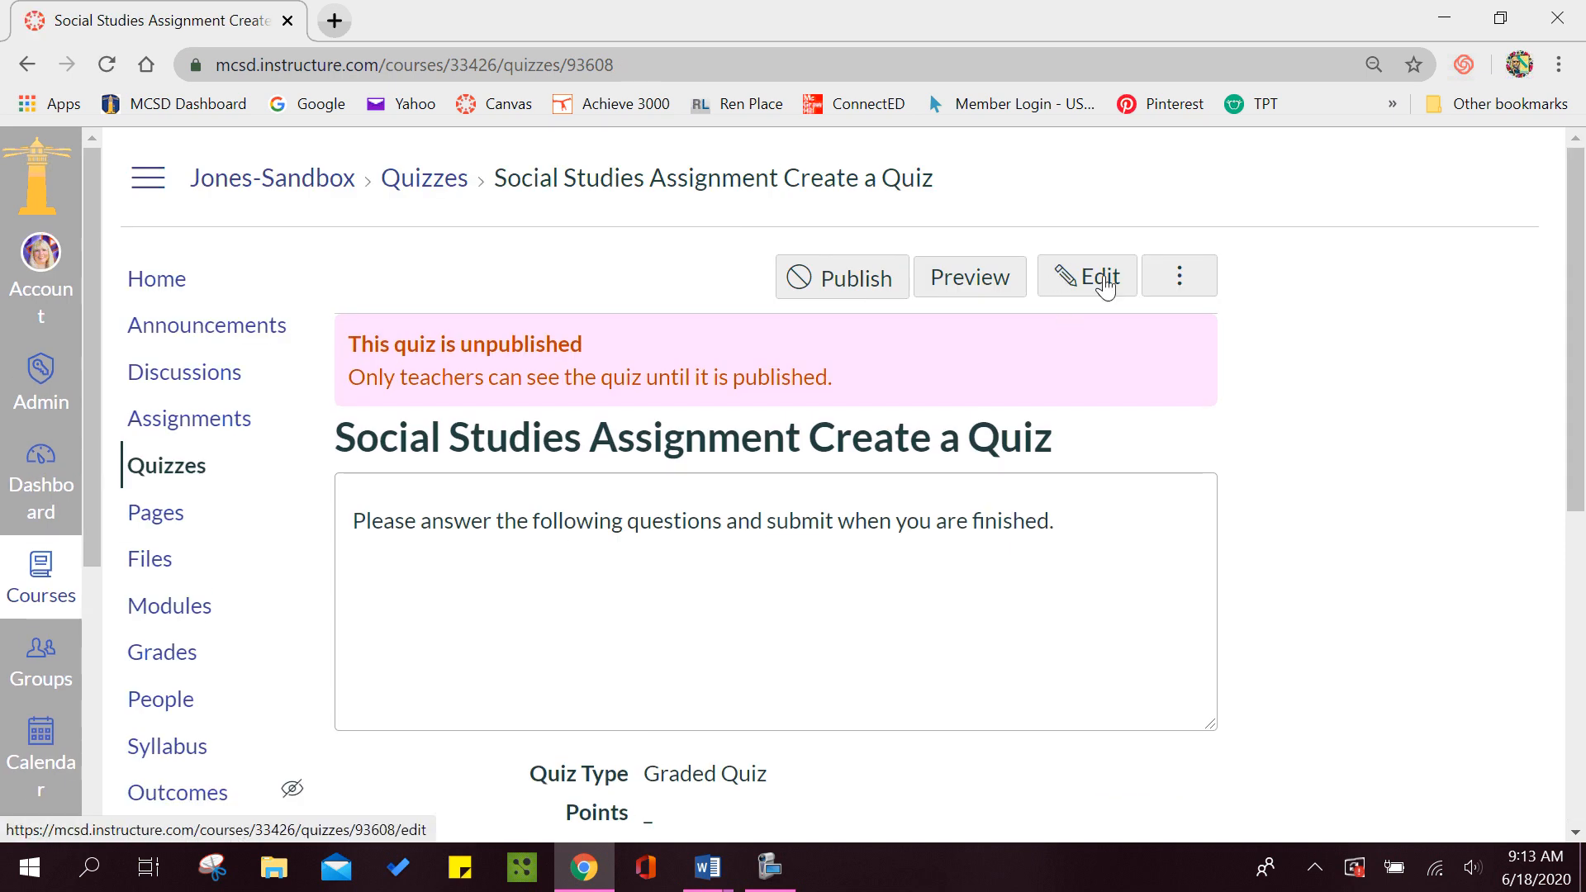
- Reopen the saved quiz for editing and add a new question to it
click(1105, 280)
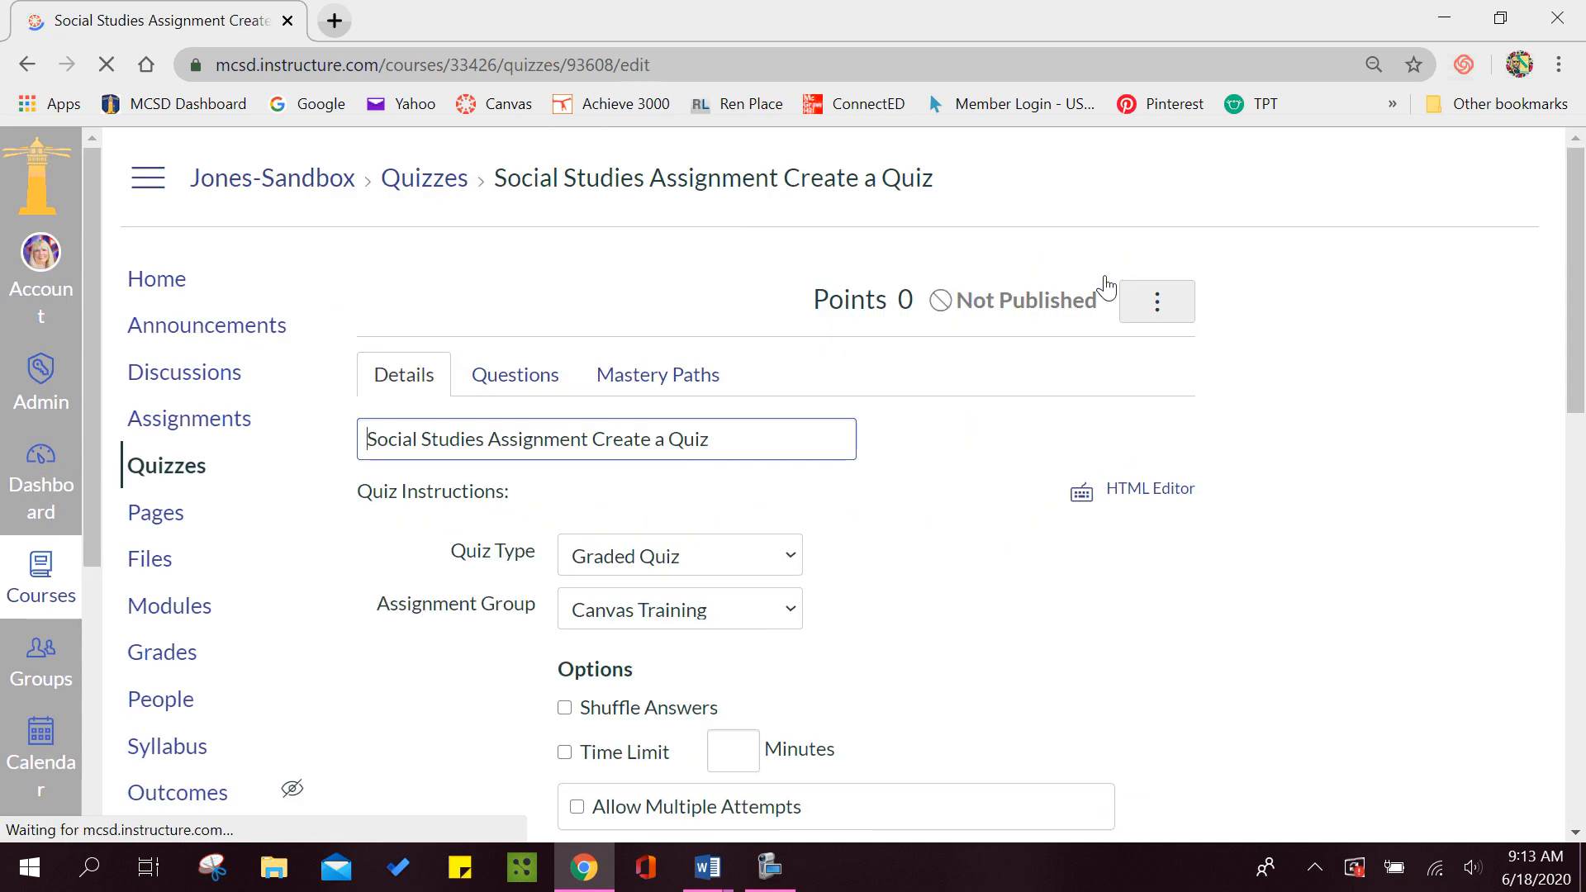
click(523, 367)
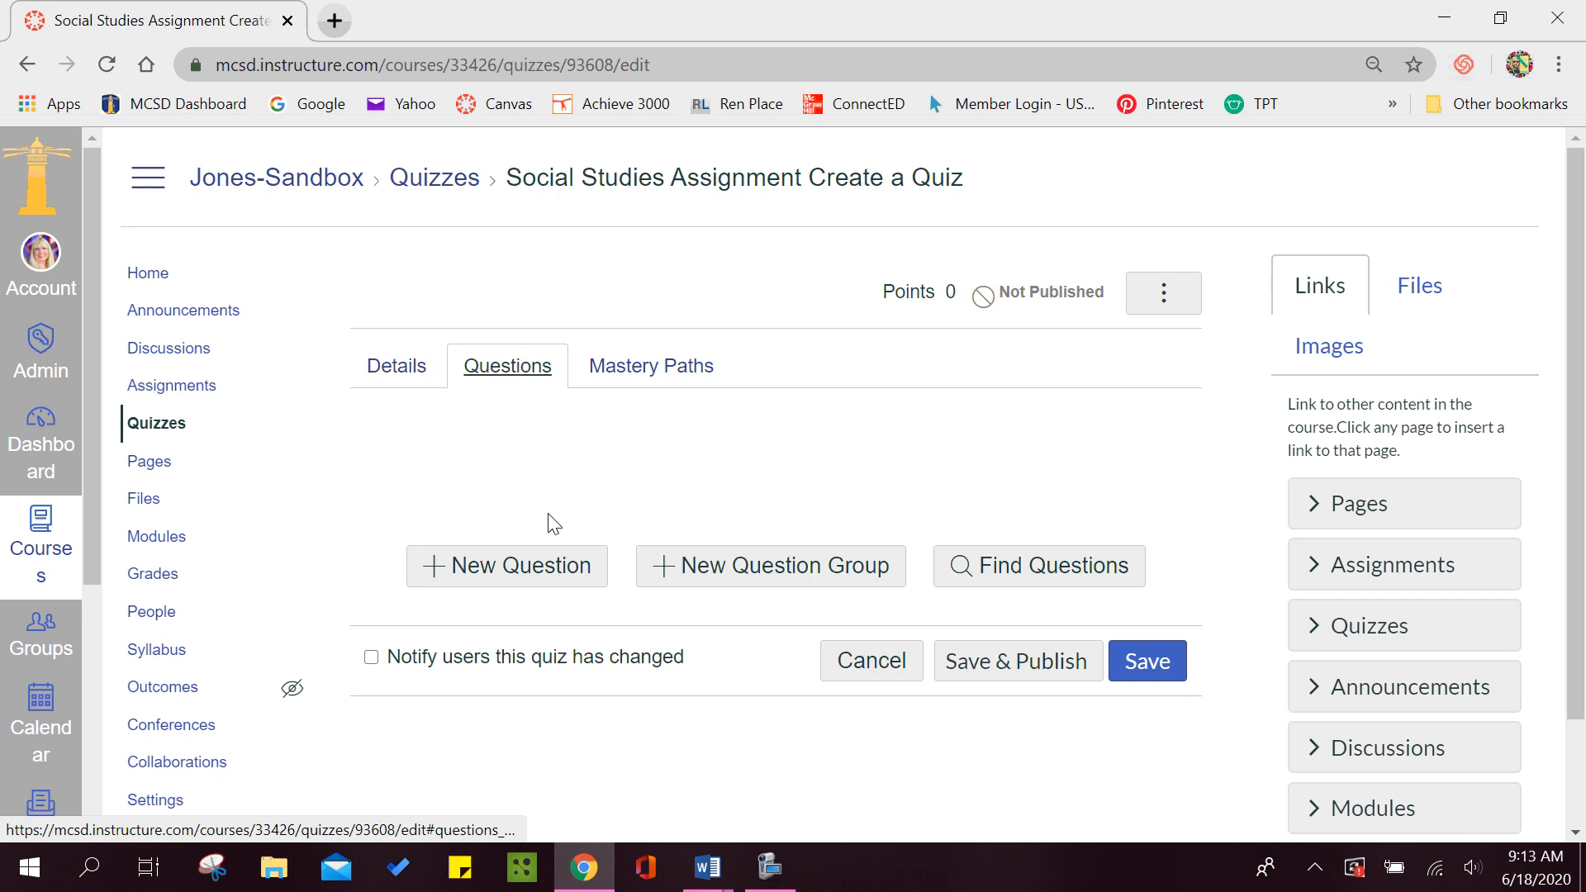
click(506, 575)
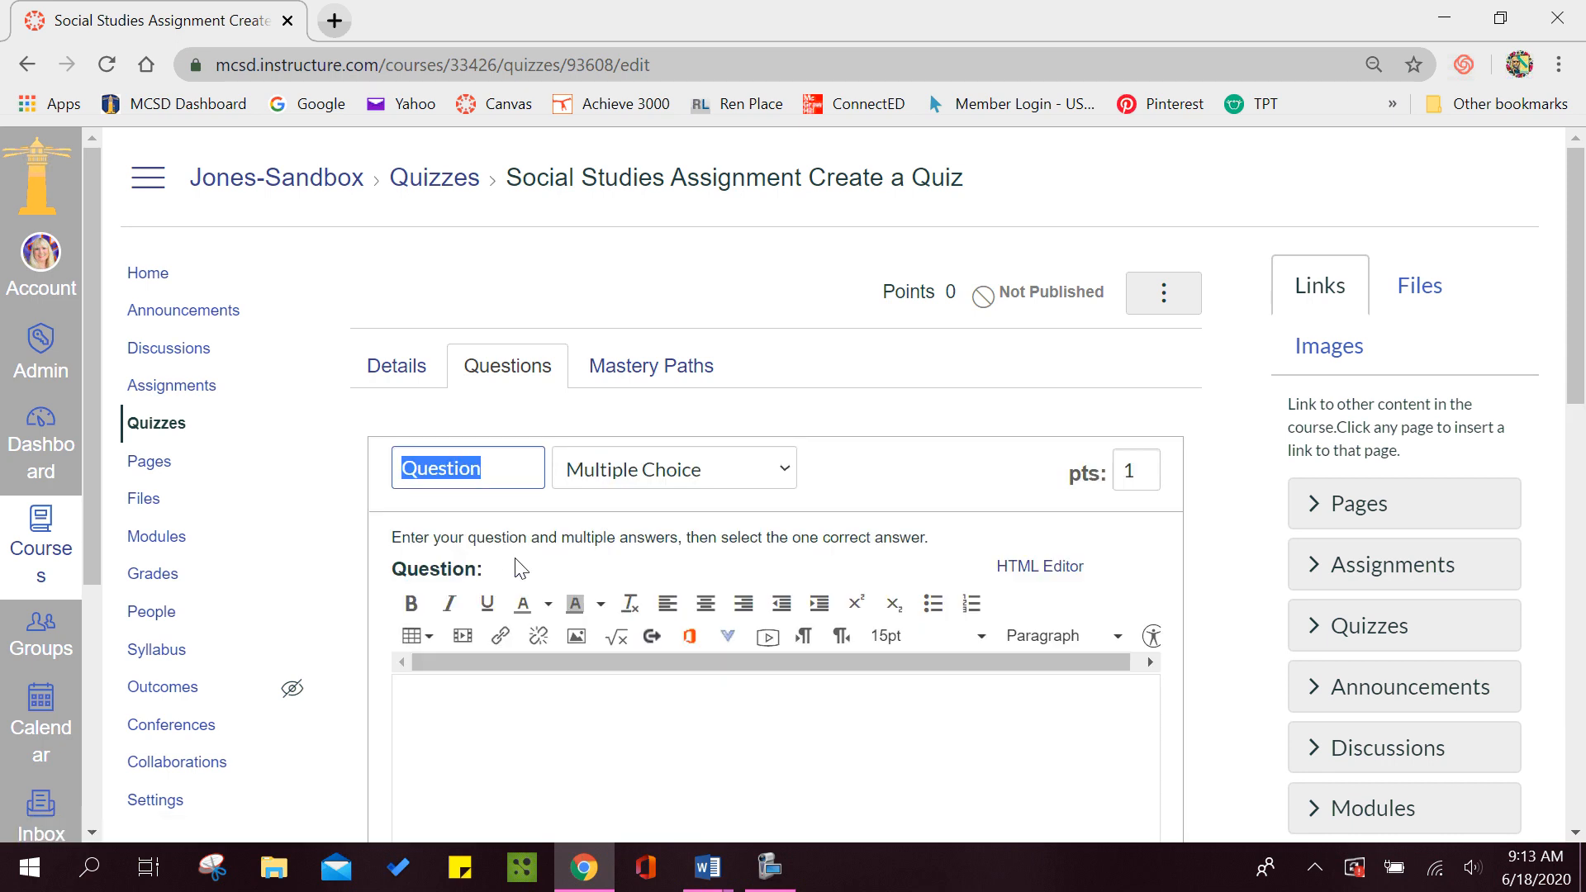
- Name the new multiple choice question "Question 1"
drag(1580, 176, 1582, 575)
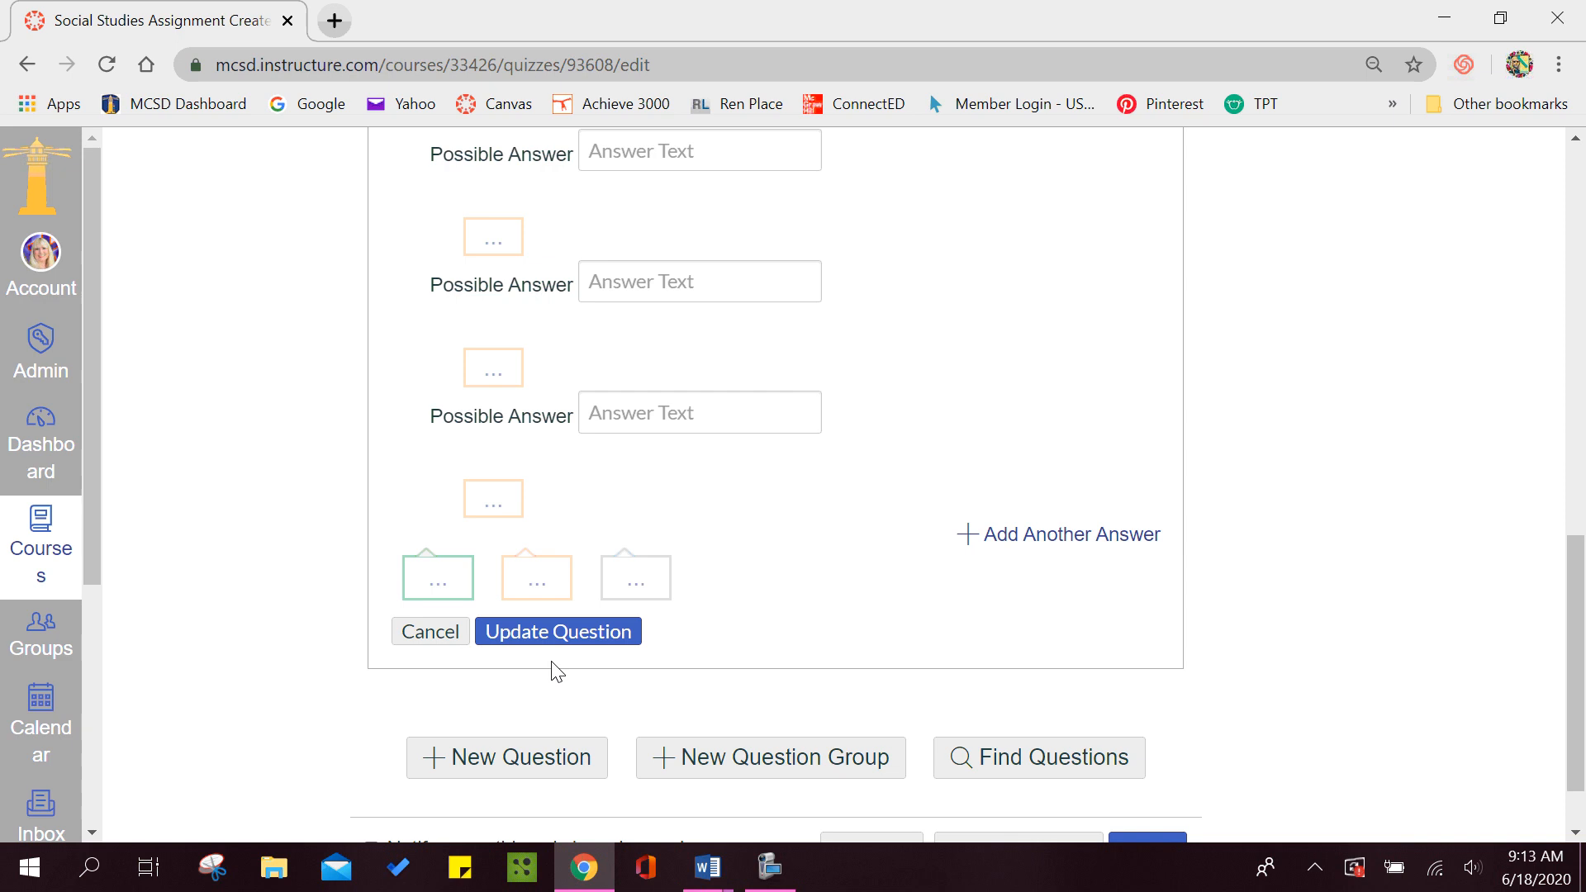
scroll(1575, 655, down, 1)
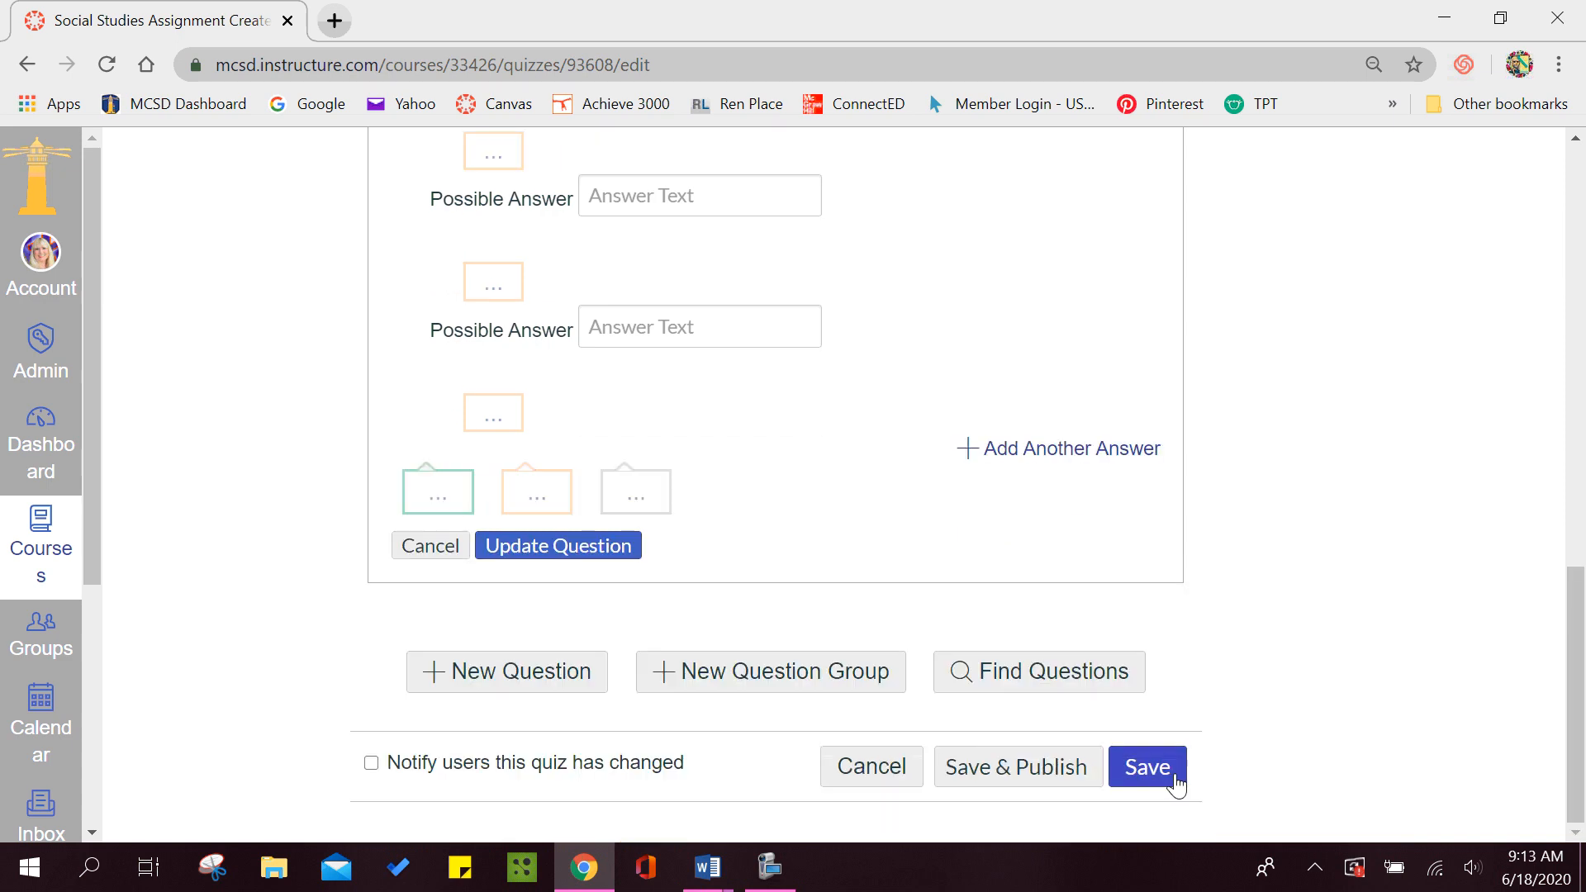
drag(1575, 694, 1583, 407)
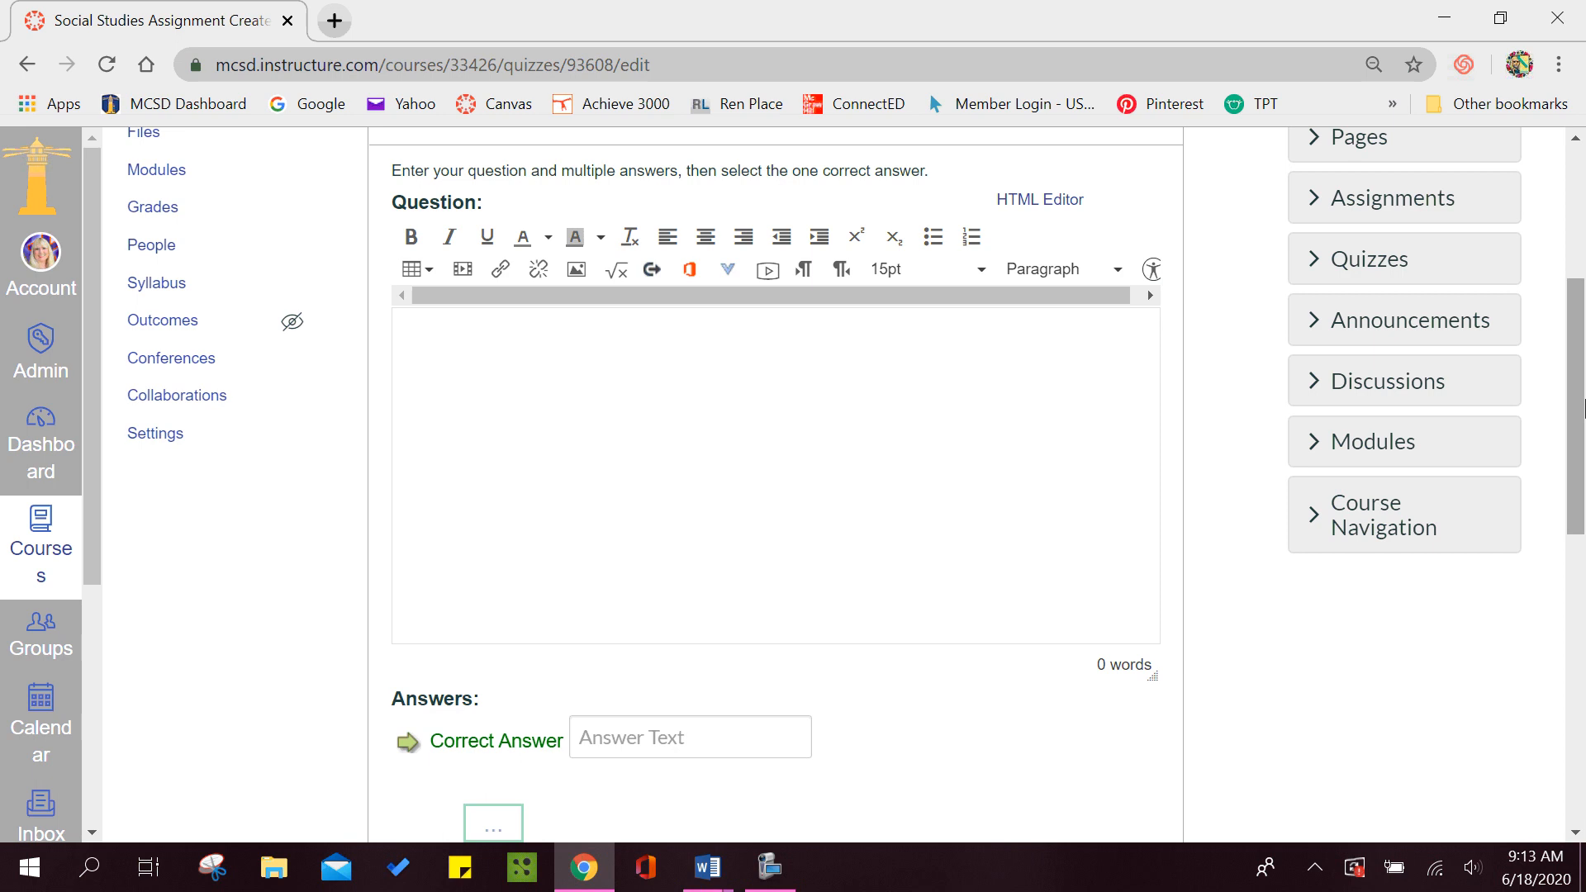
drag(1582, 408, 1584, 650)
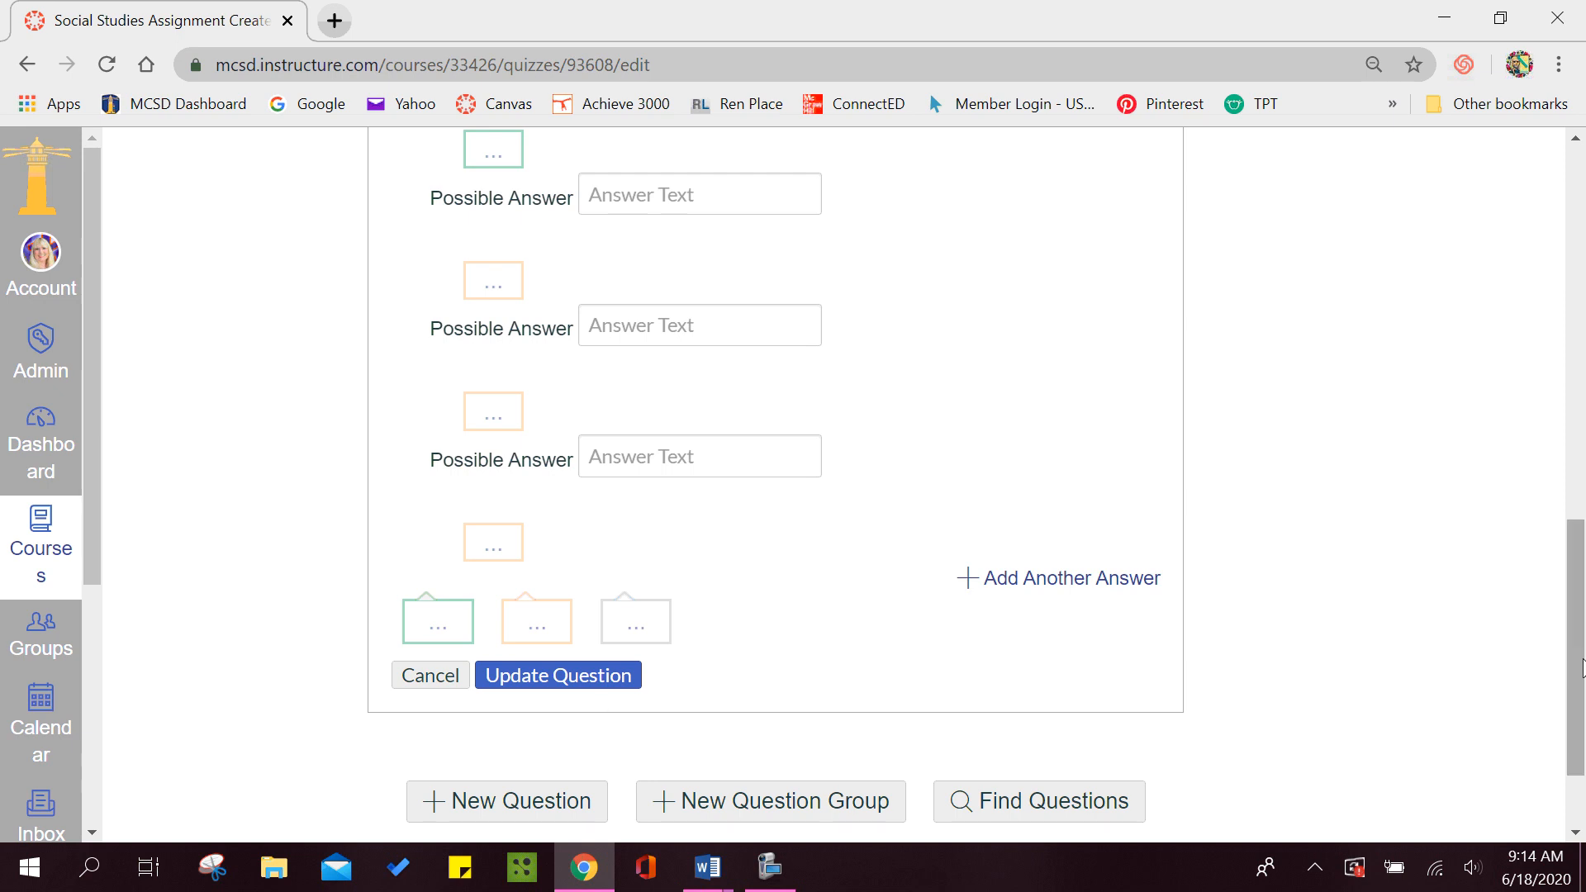
drag(1582, 667, 1584, 386)
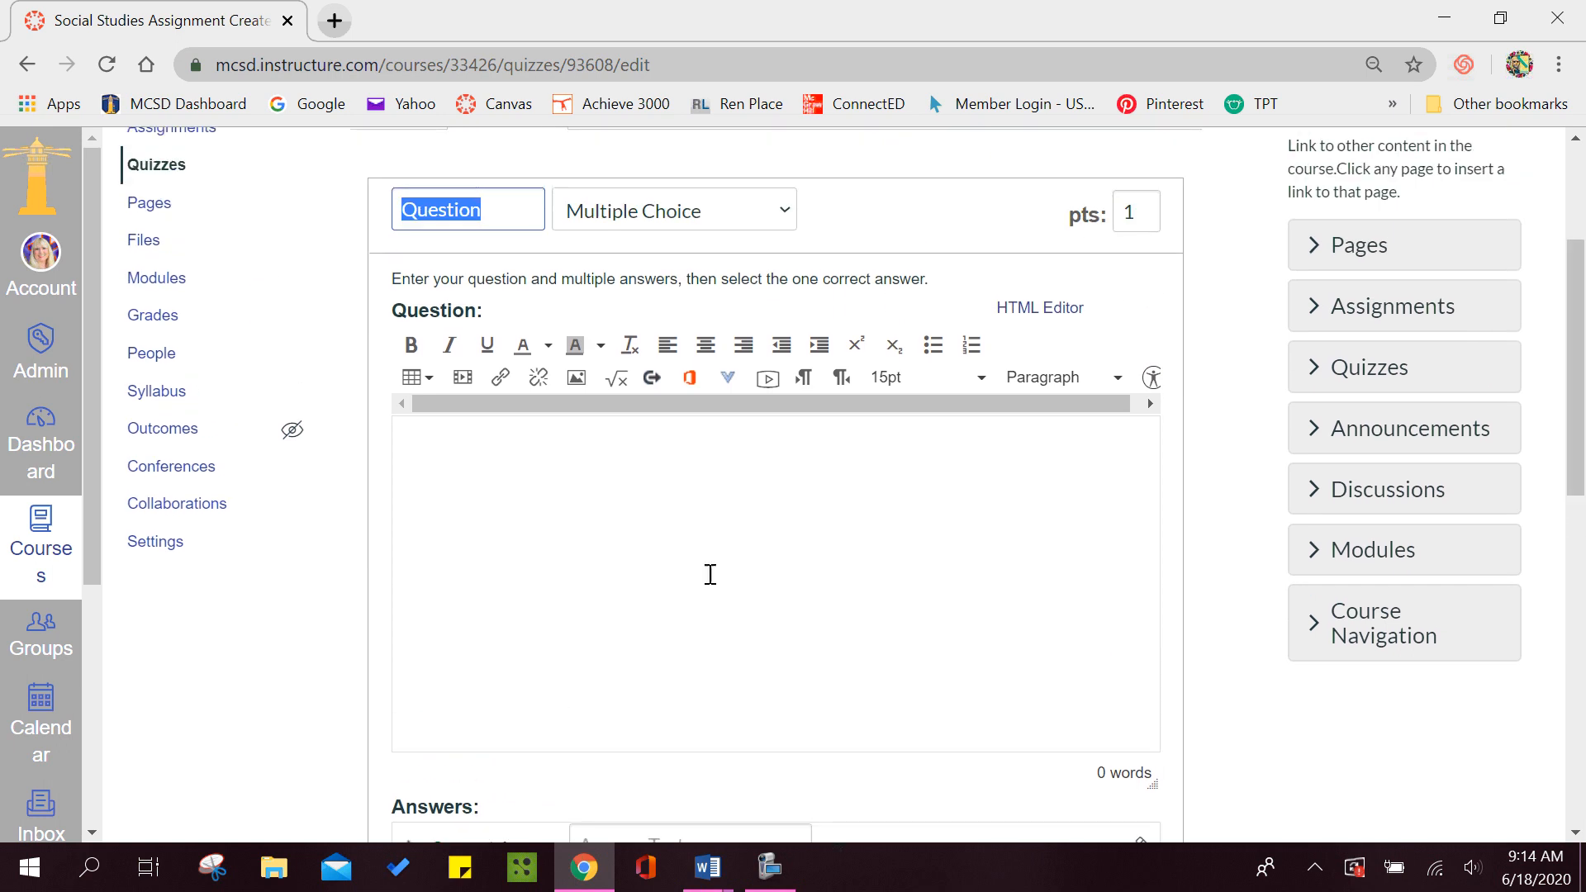
click(516, 205)
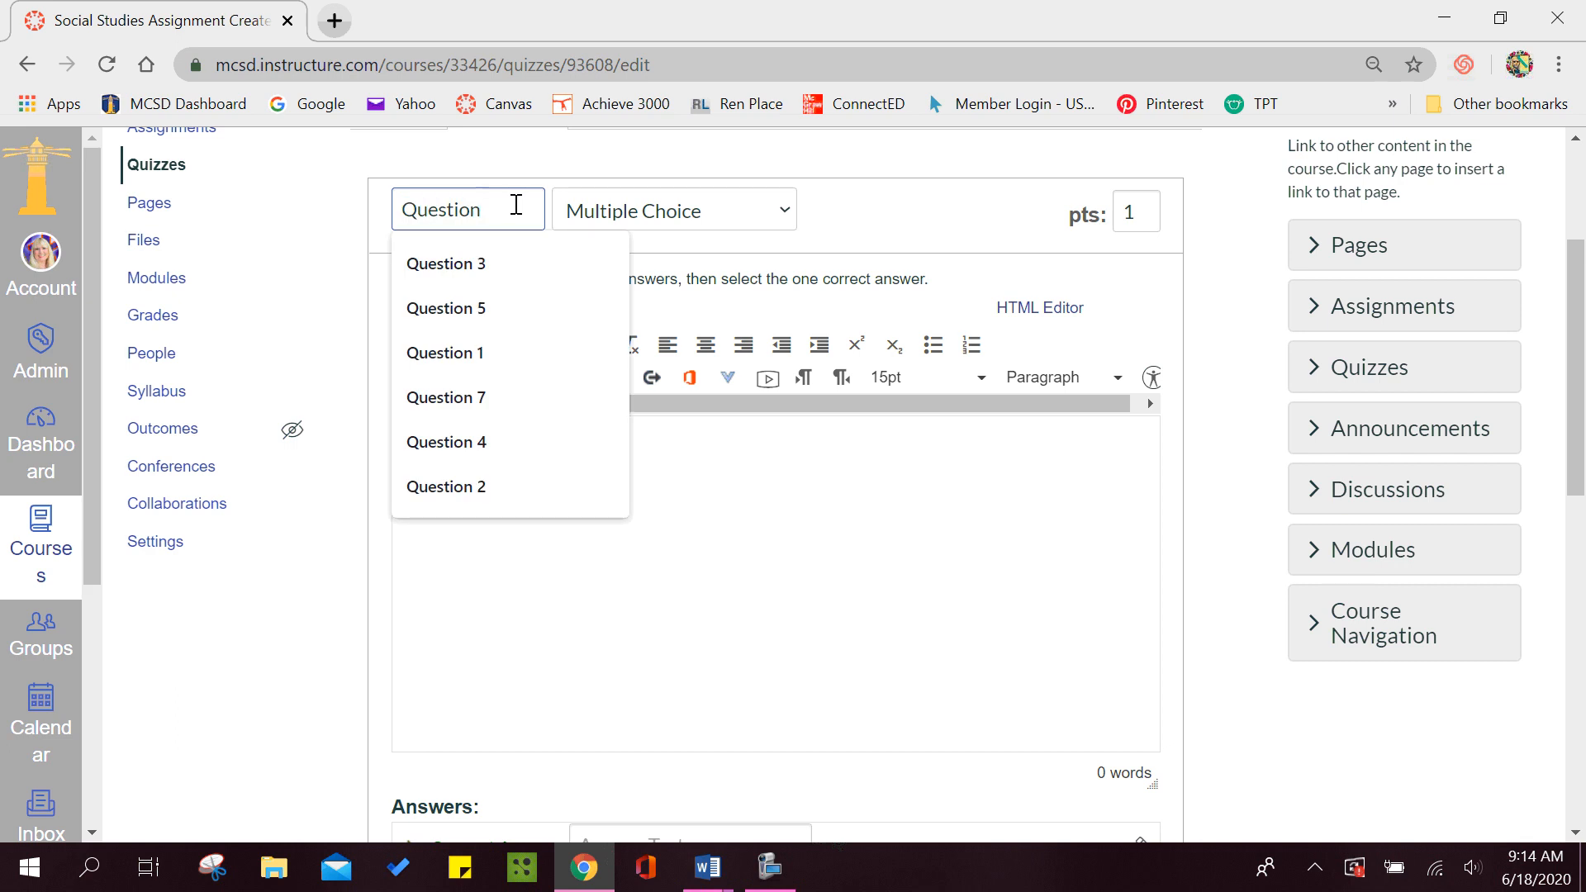
text(1)
- Copy "Which court case determined that it was illegal for schools to be segregated?" from the Word quiz into Question 1's question text in Canvas
click(610, 677)
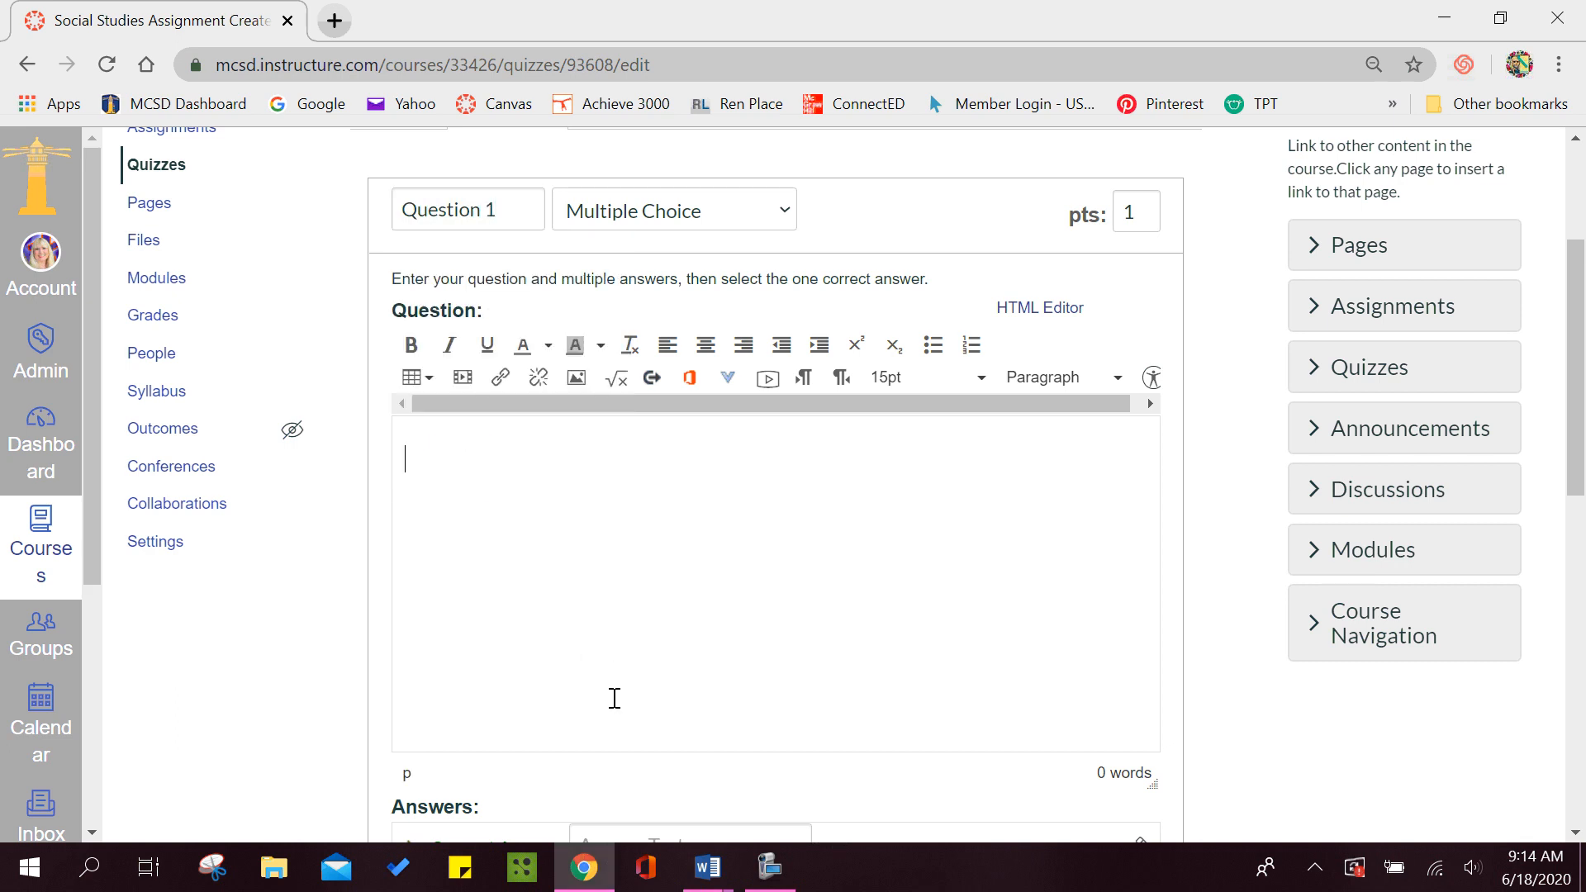
click(593, 882)
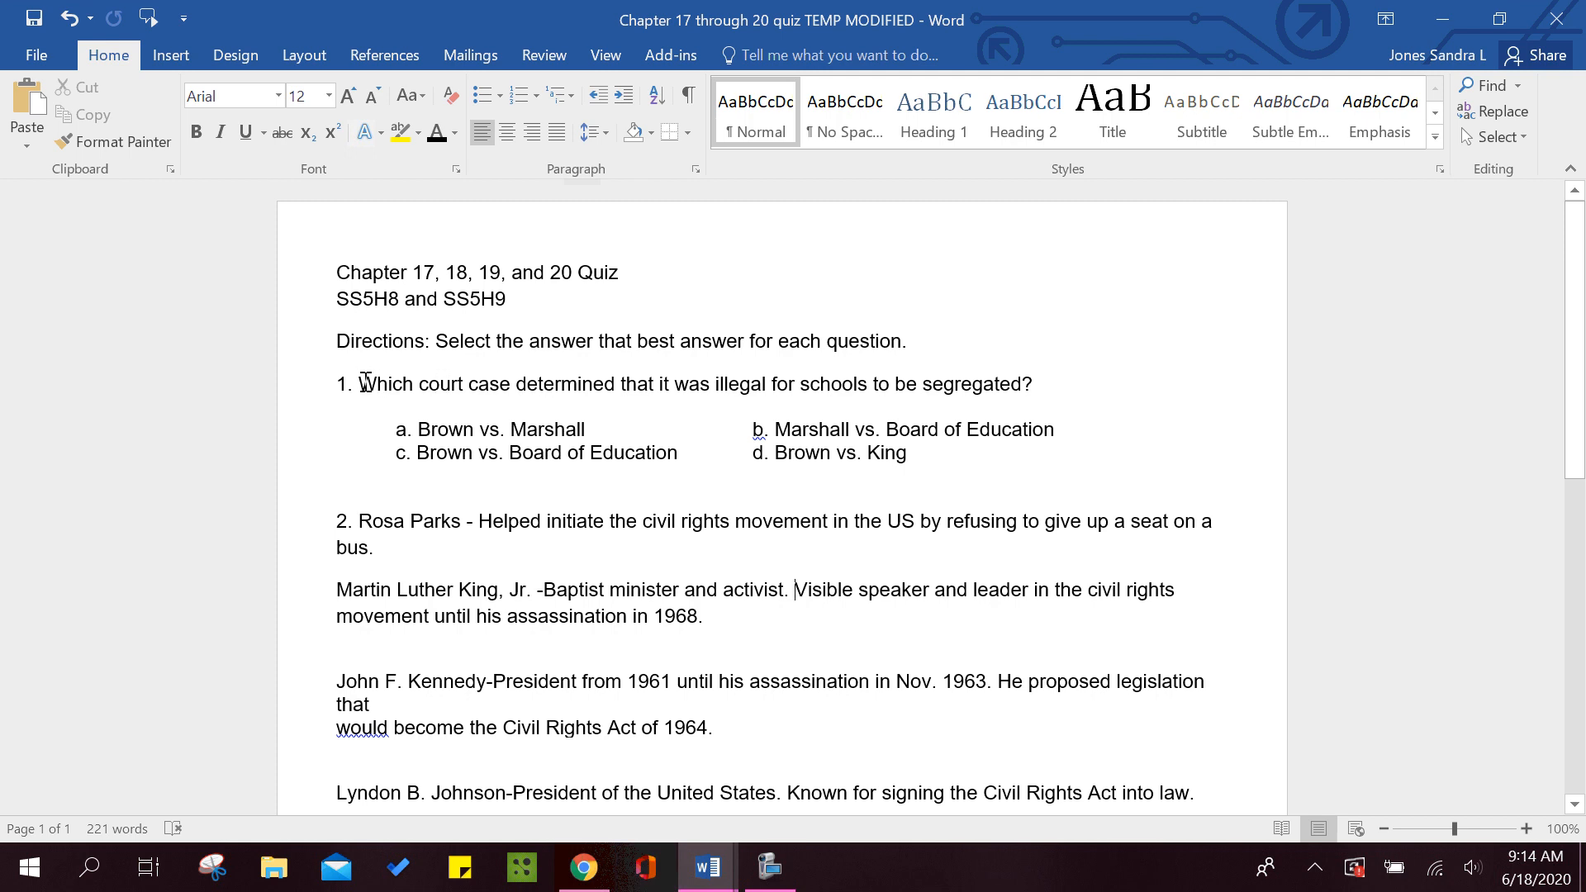
drag(366, 384, 1047, 380)
key(ctrl+c)
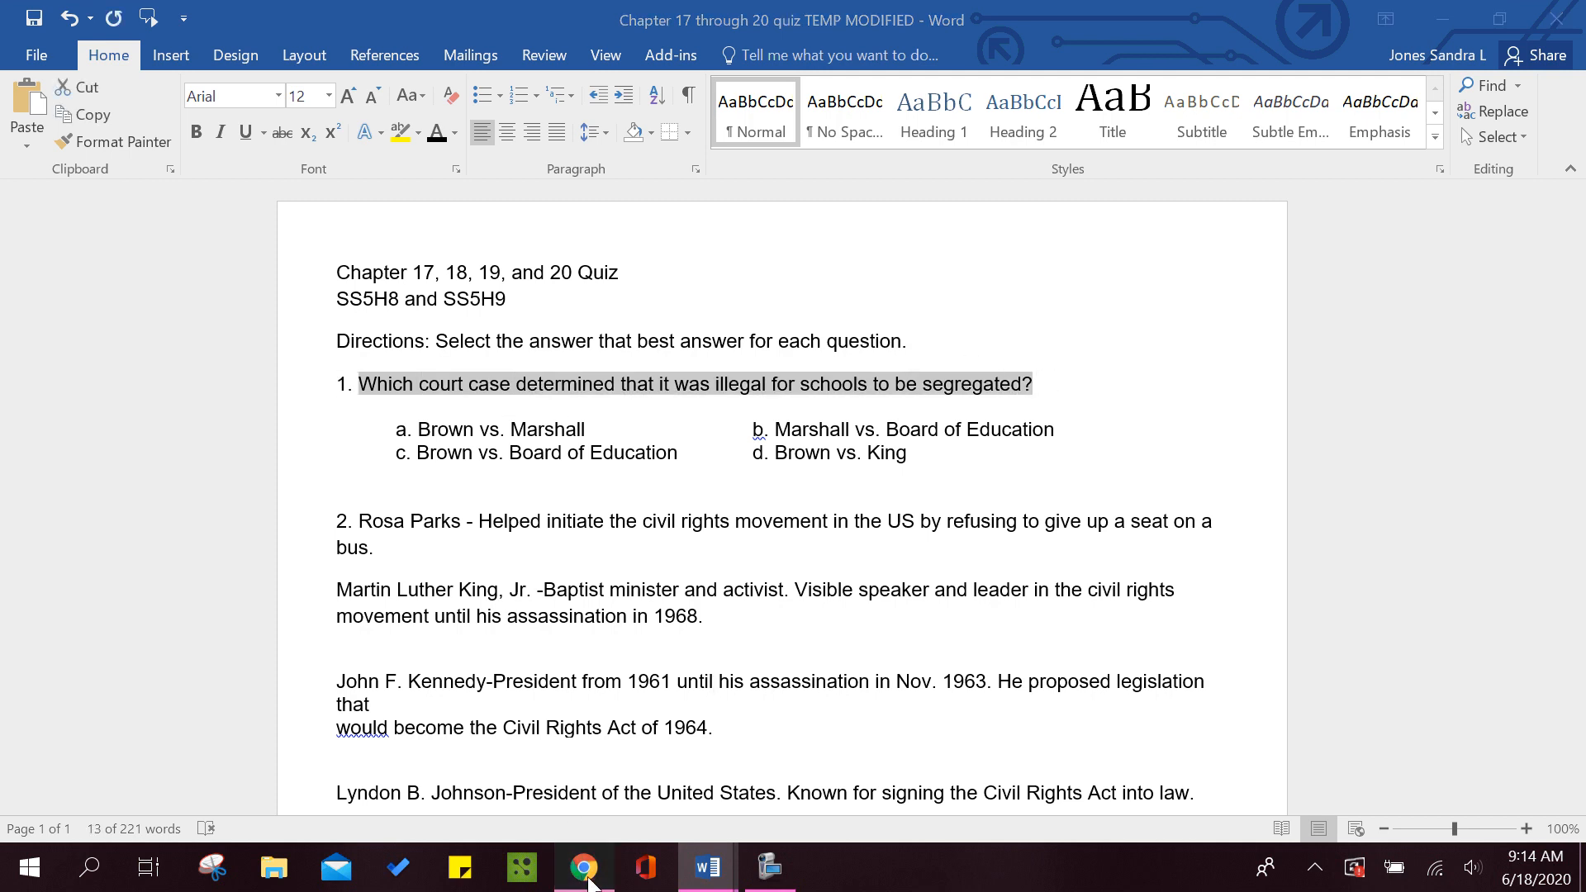
click(584, 868)
click(498, 471)
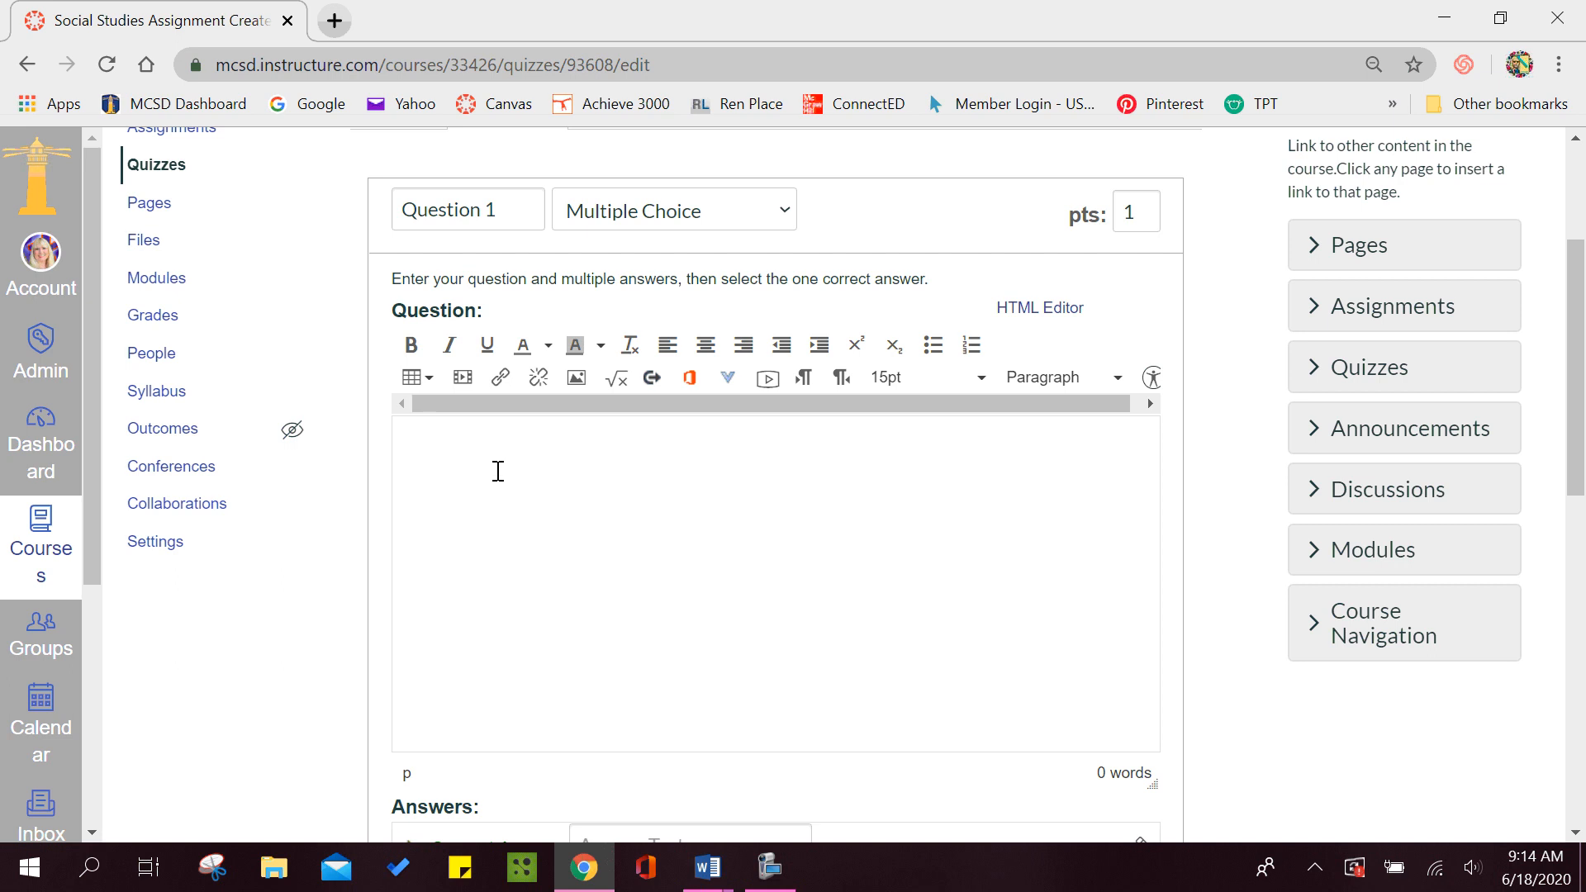
key(ctrl+v)
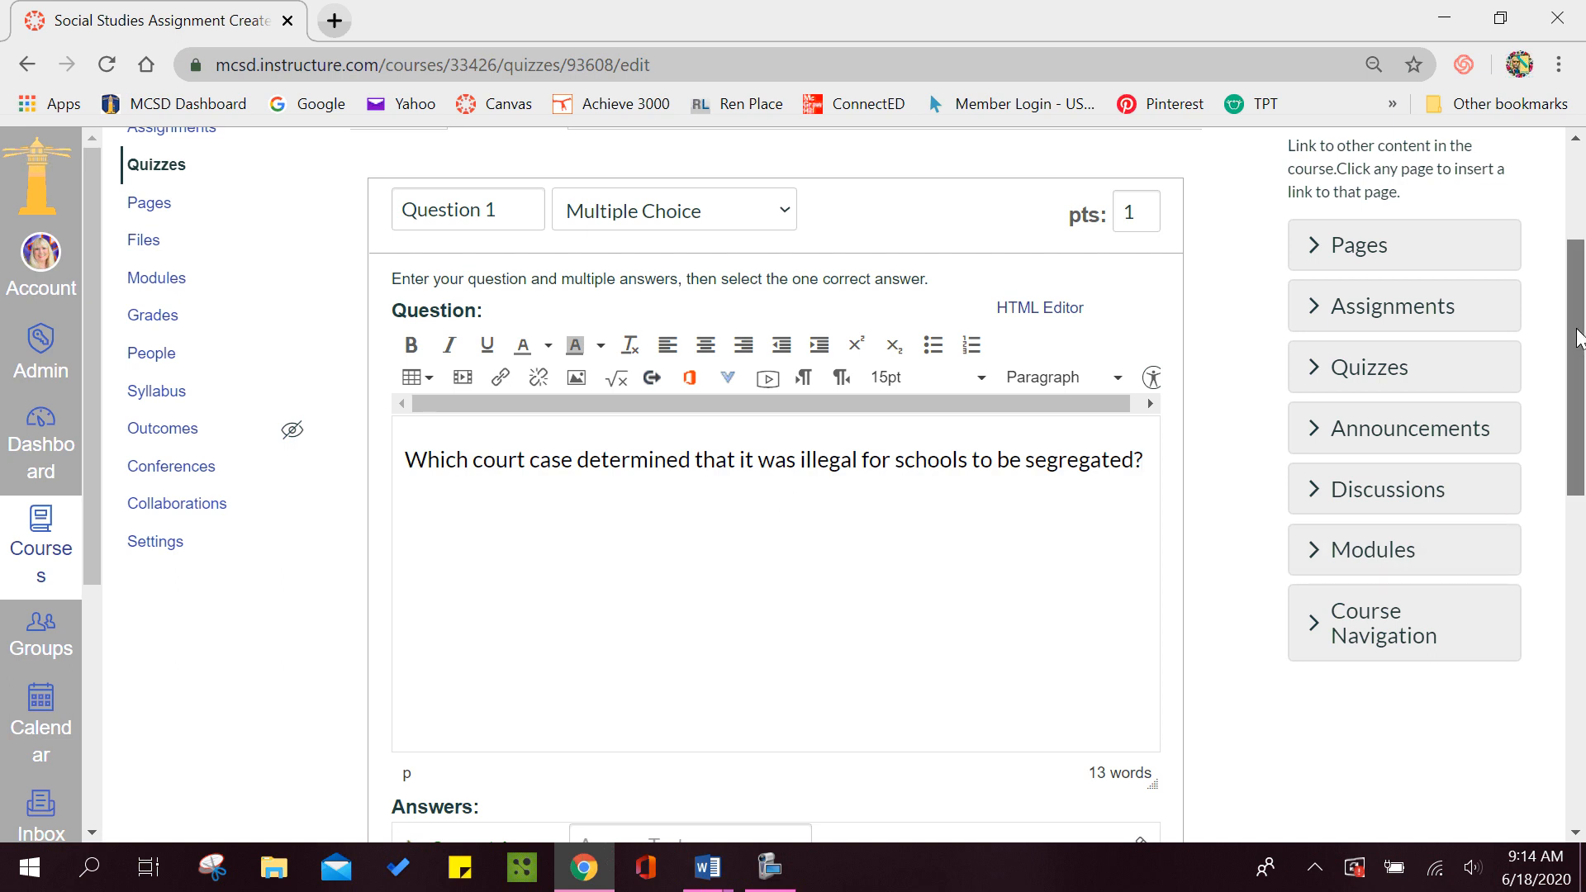
- Switch to the Word quiz and select question 1's first answer choice, "Brown vs. Marshall"
scroll(1578, 339, down, 6)
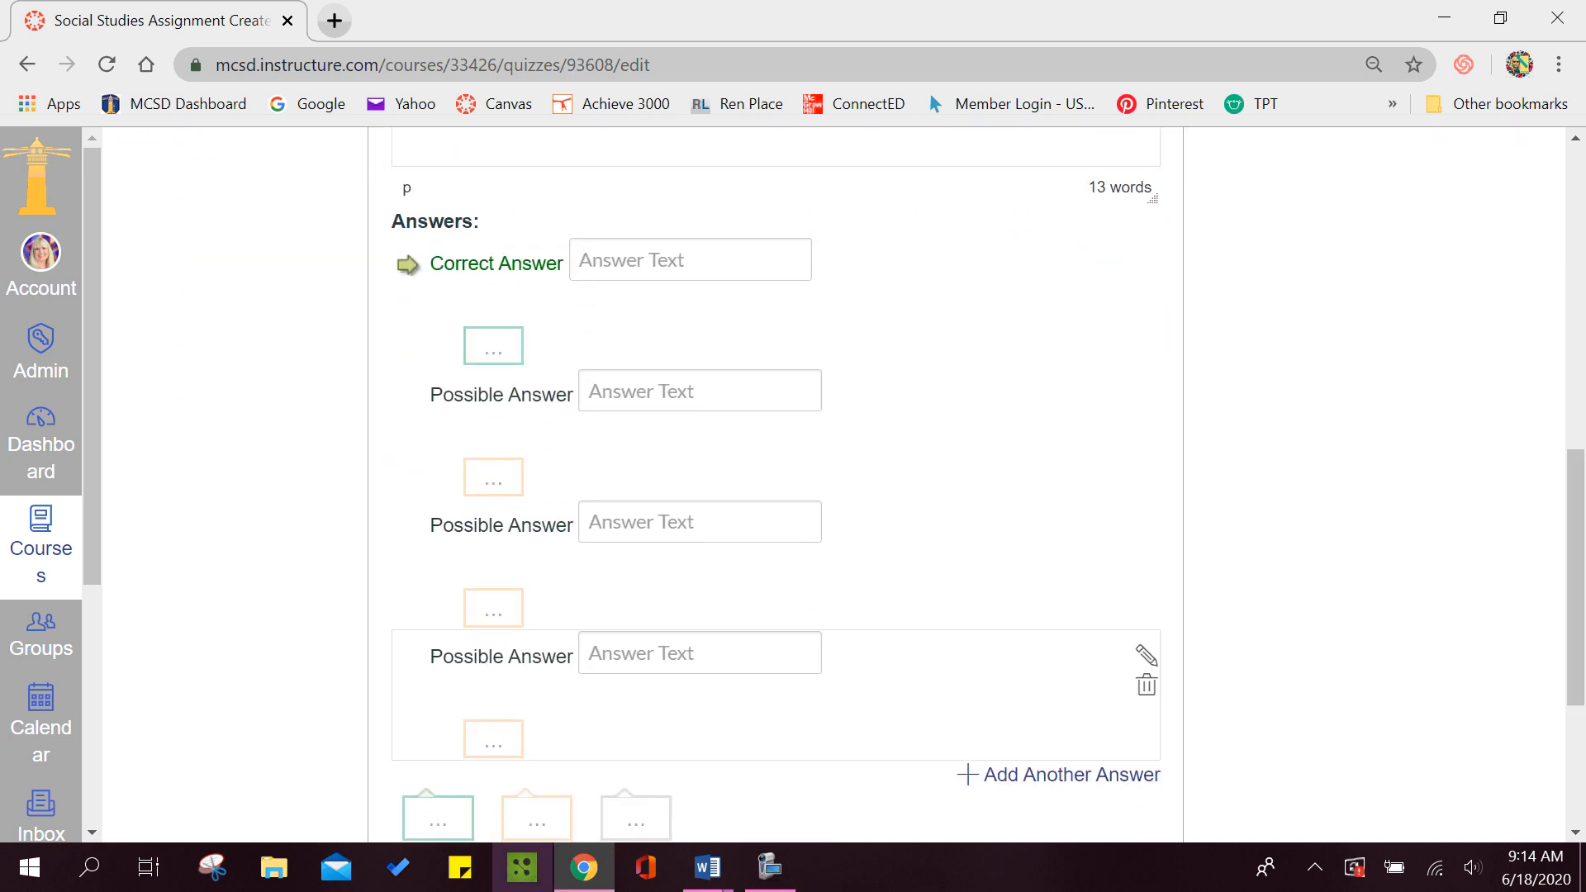
mouse_move(708, 867)
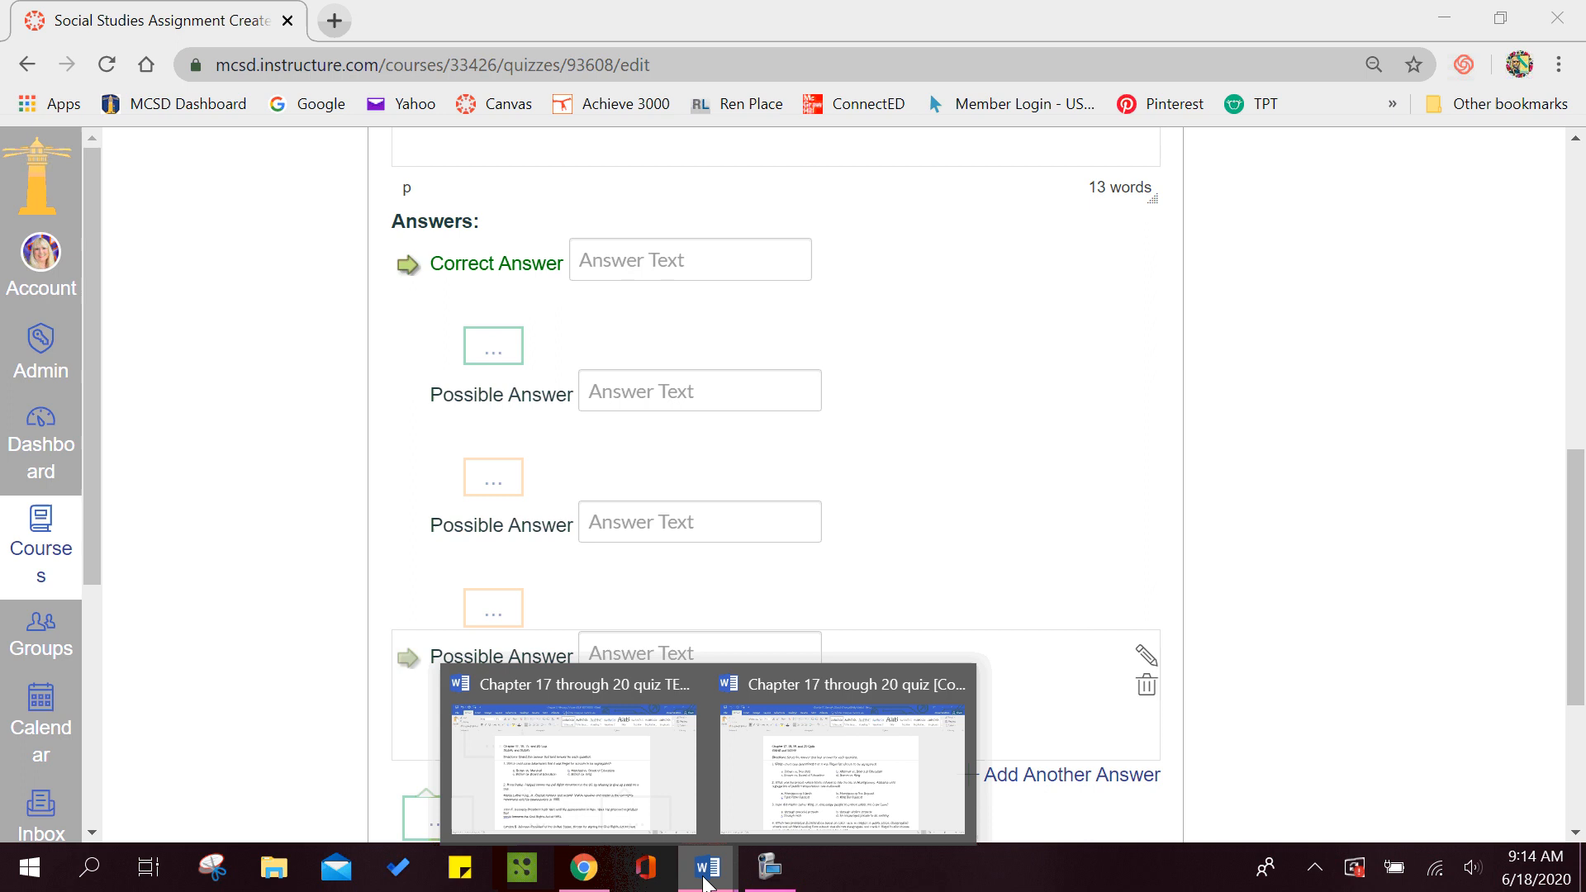
click(582, 824)
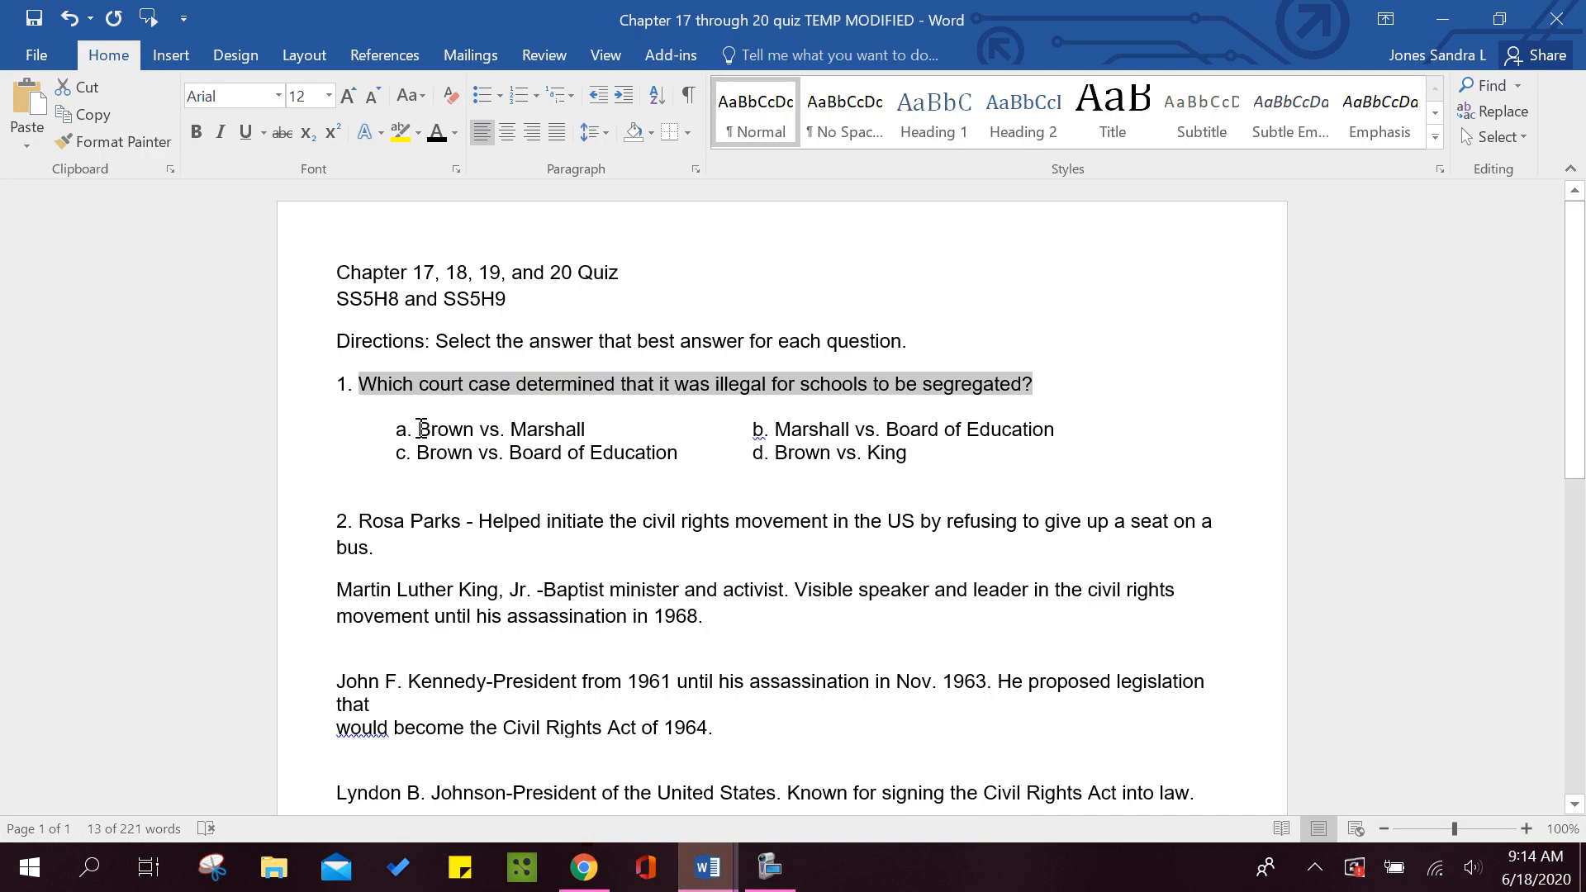
drag(421, 429, 583, 430)
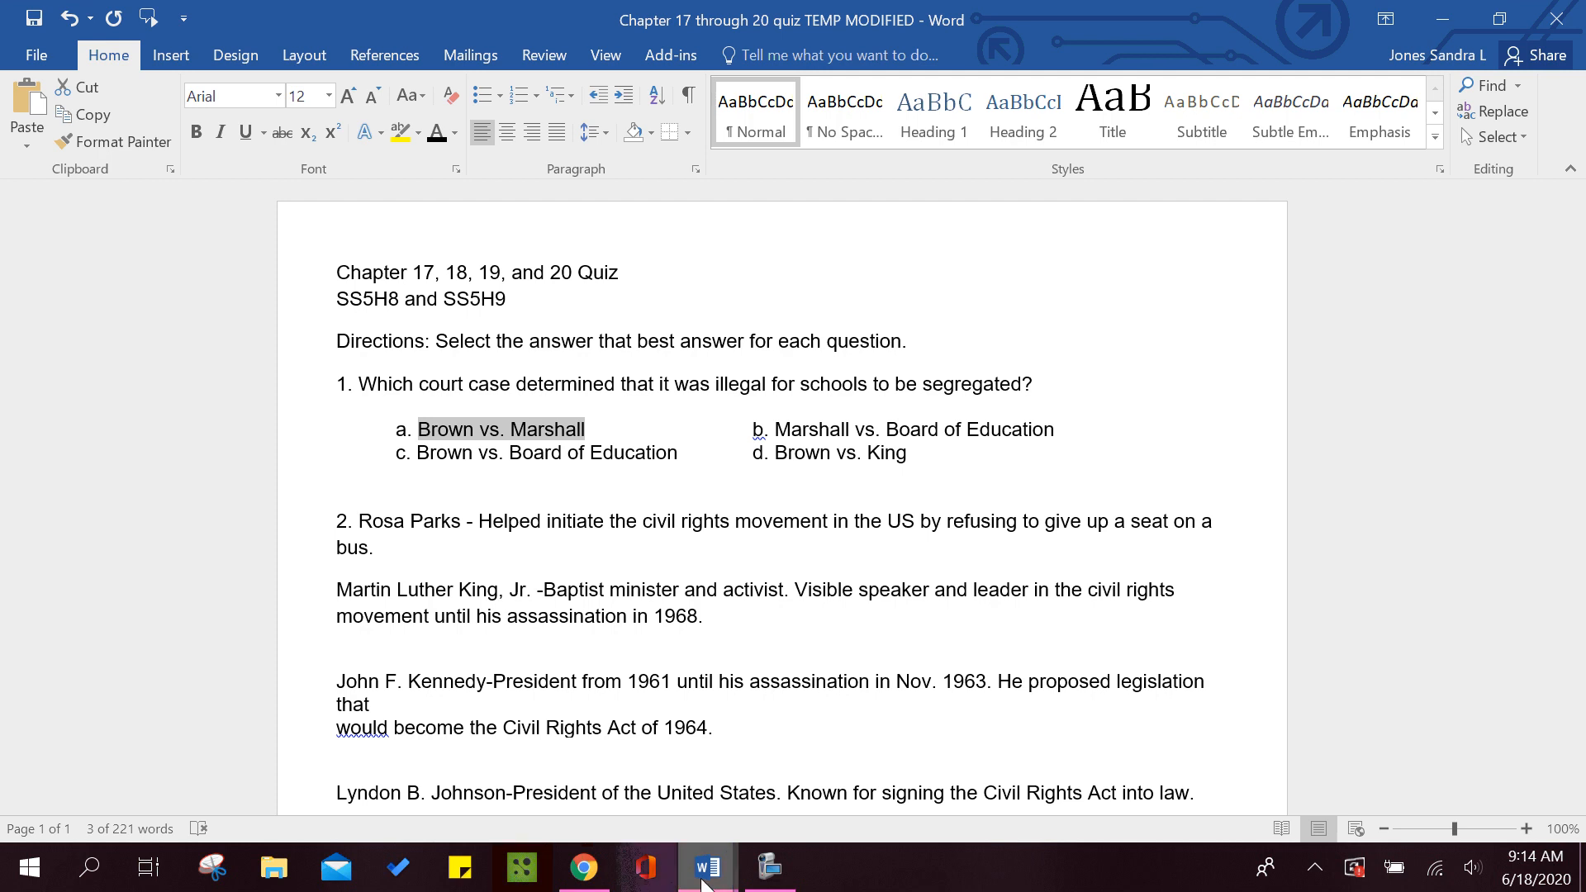
click(772, 877)
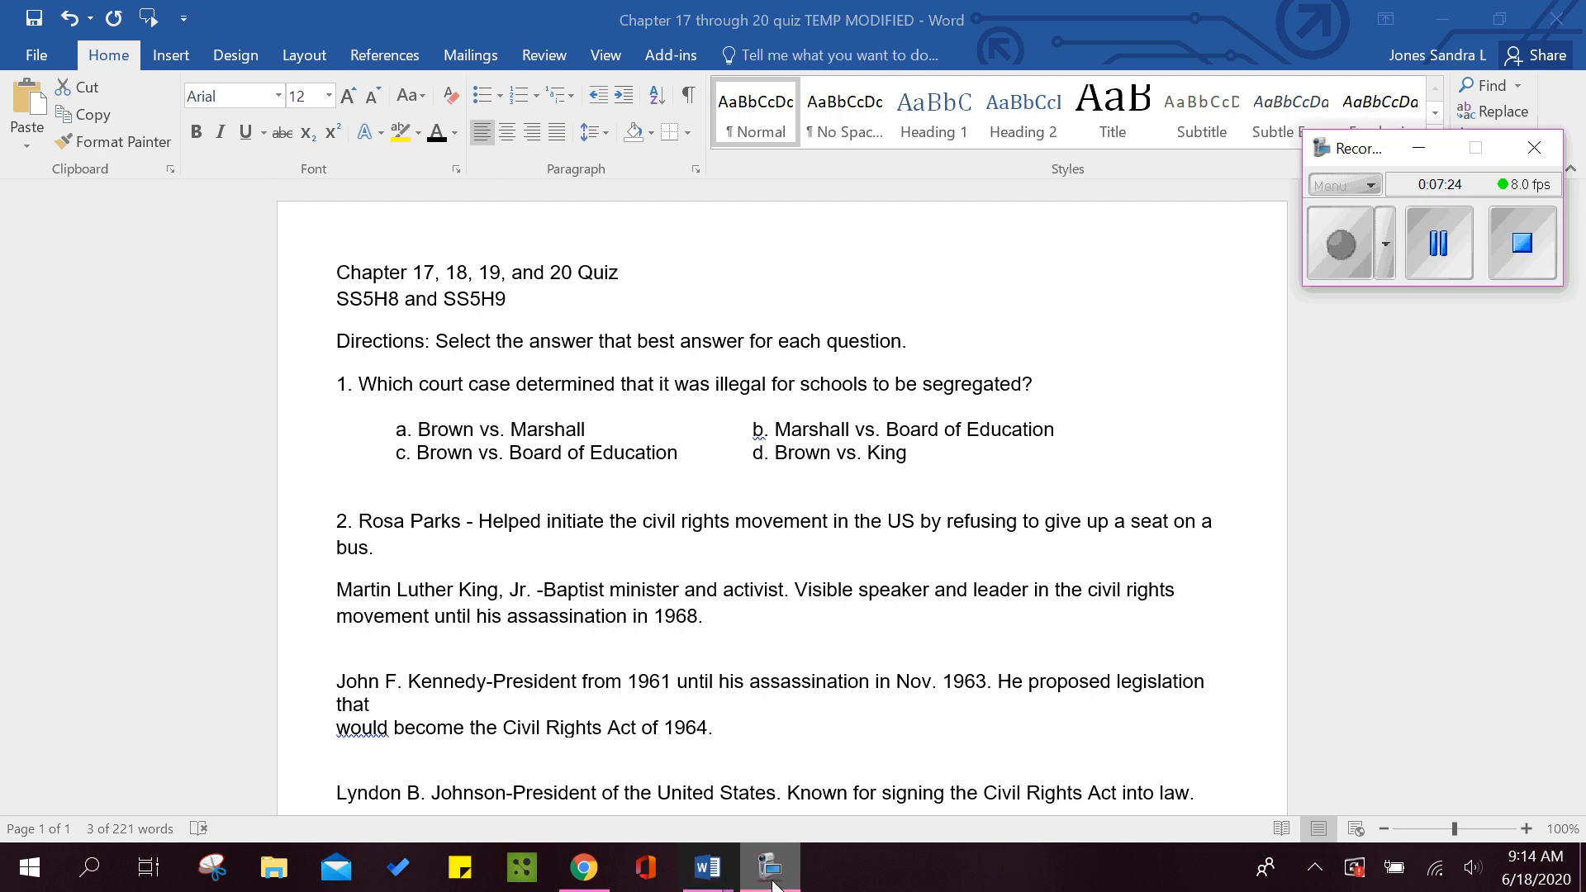
click(1443, 252)
click(1341, 246)
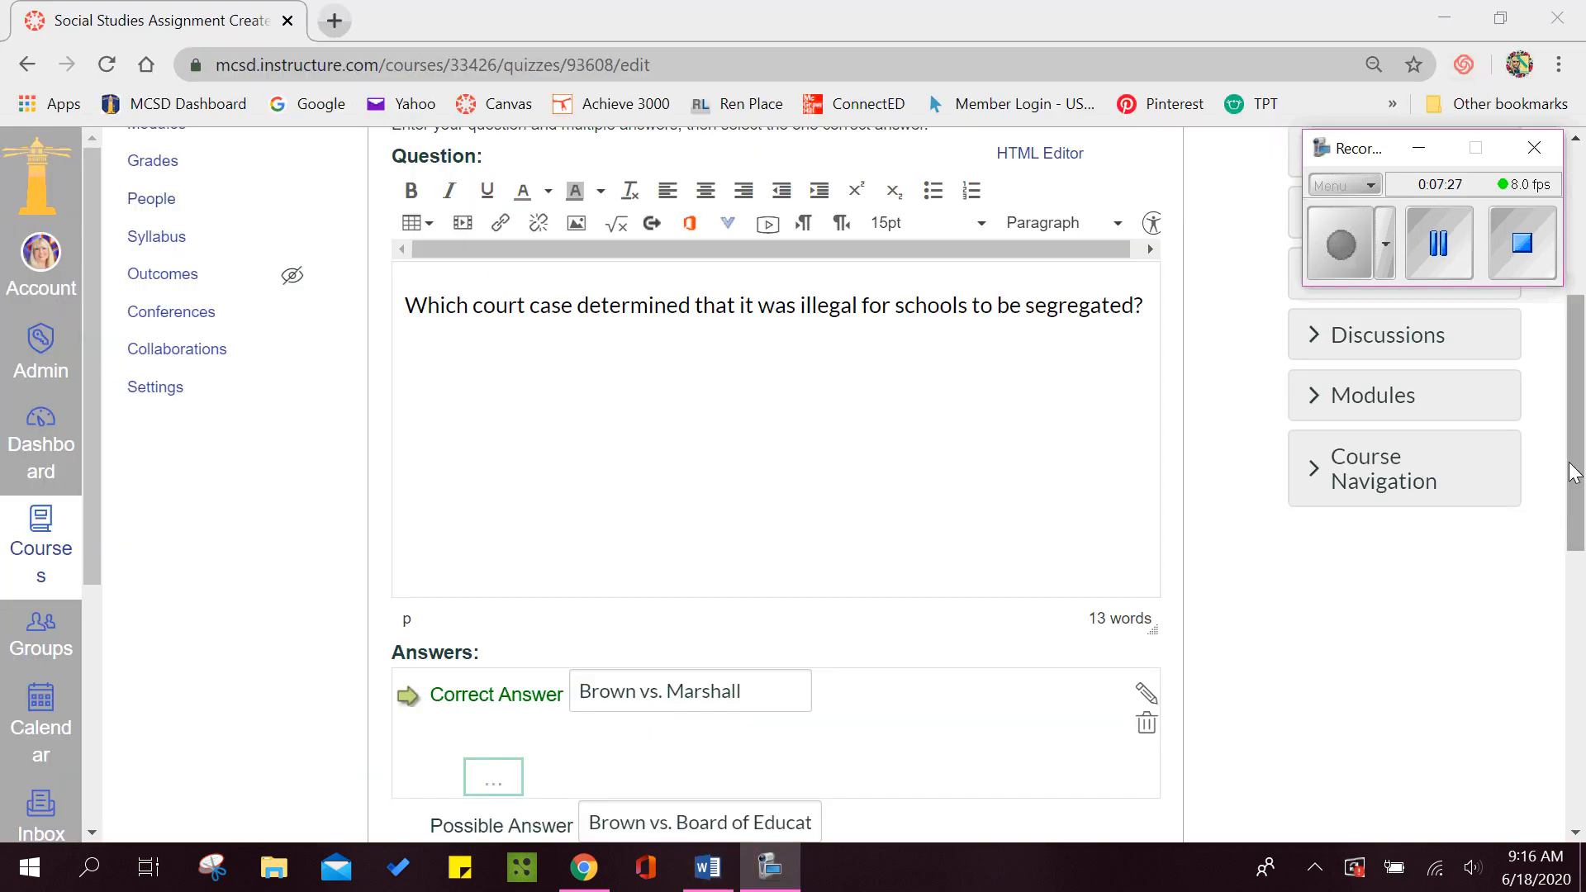
- Mark "Brown vs. Board of Education" as the correct answer for Question 1
click(1579, 421)
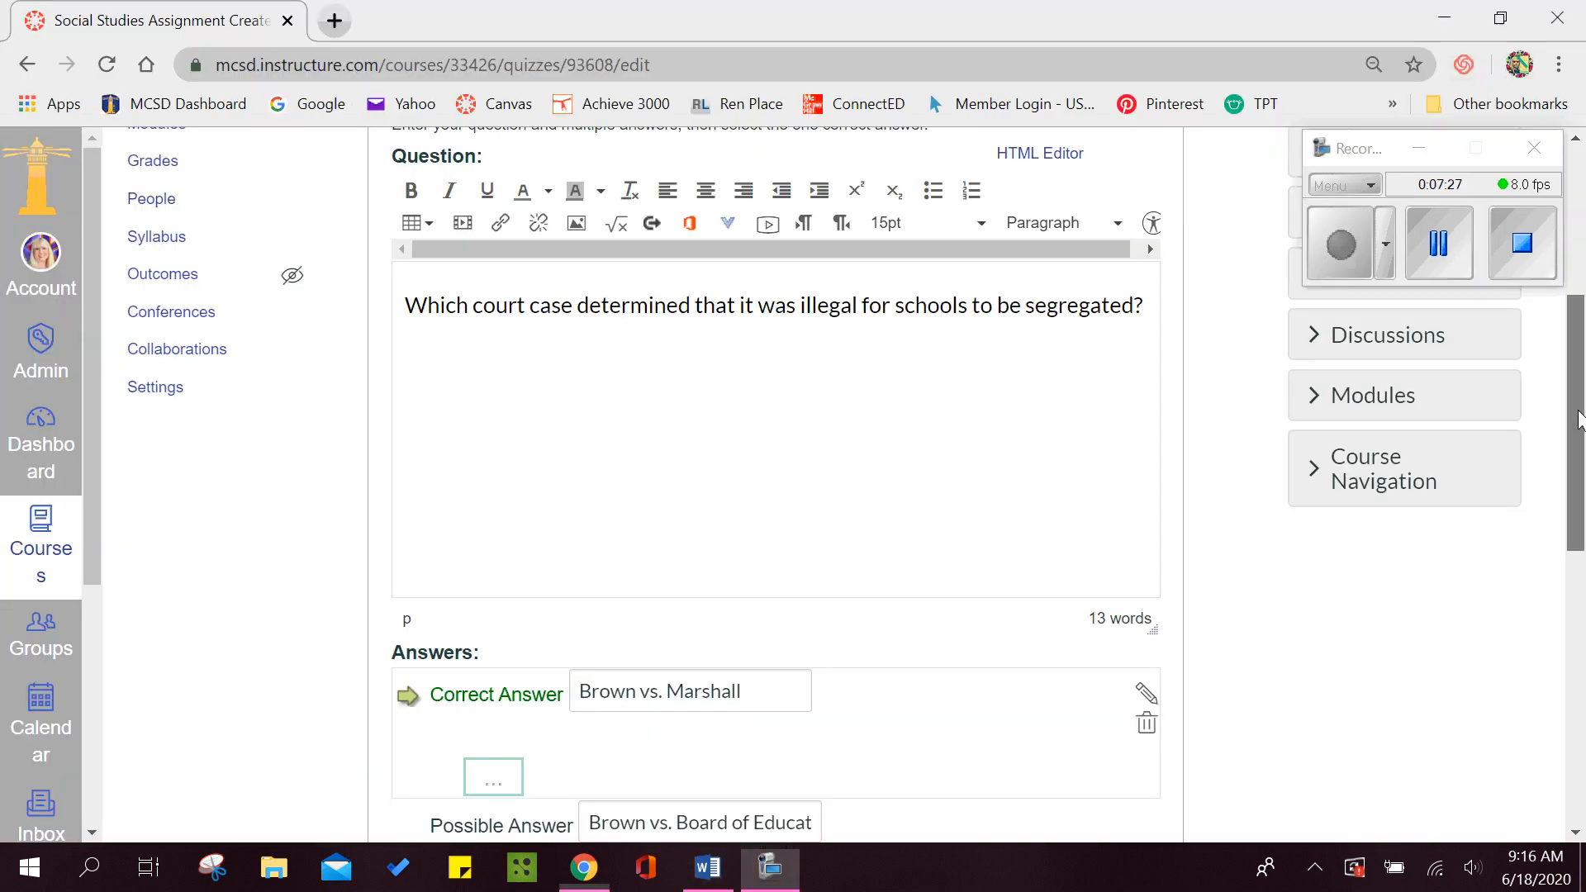
drag(1580, 422, 1584, 601)
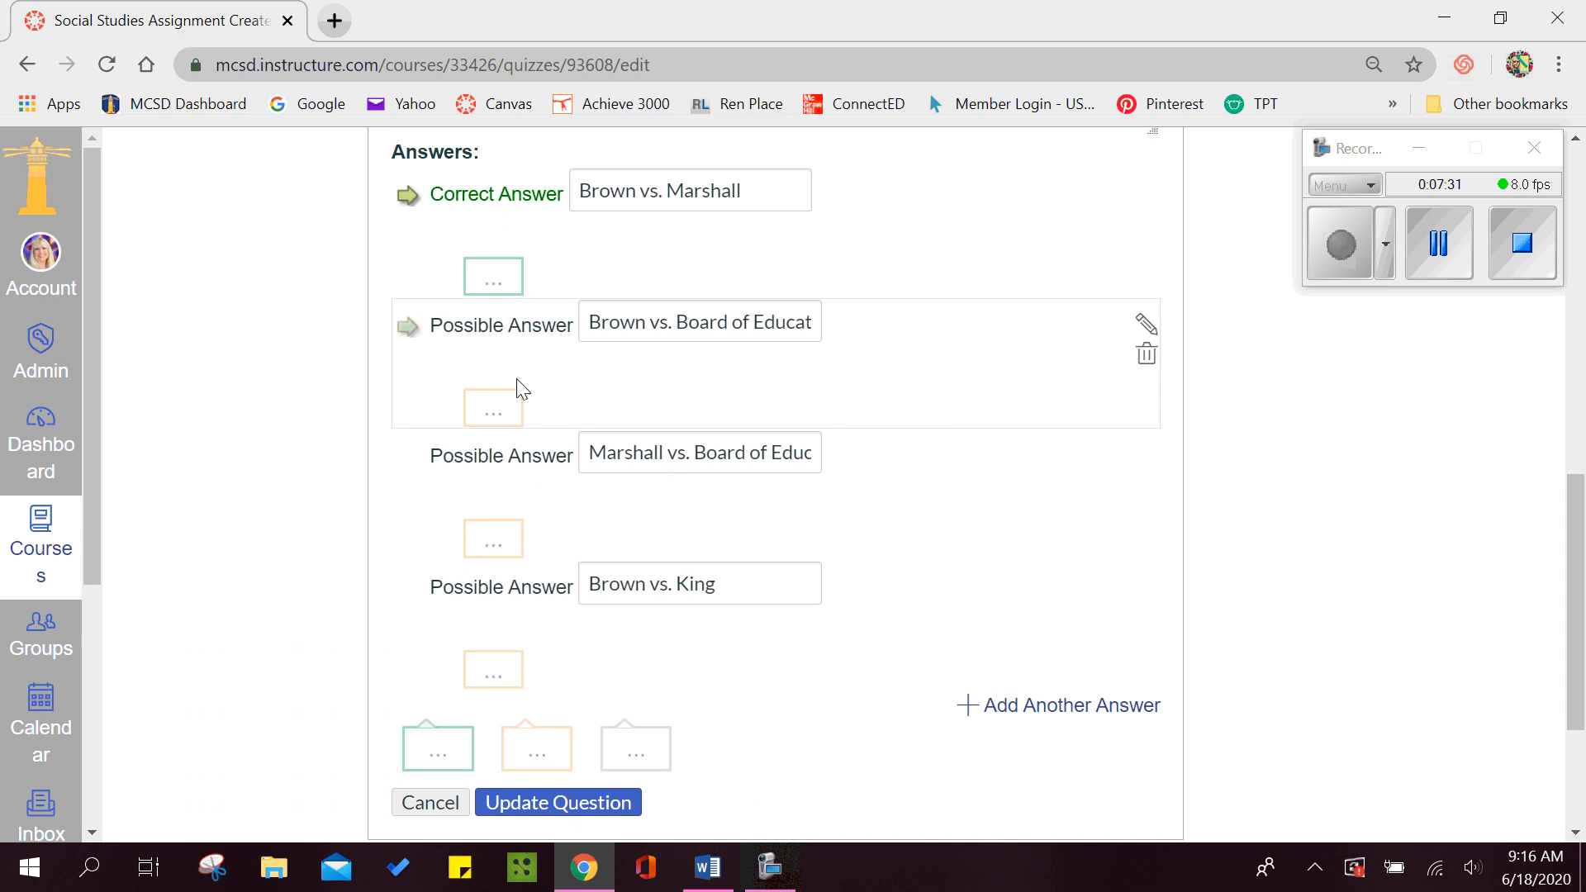
click(408, 328)
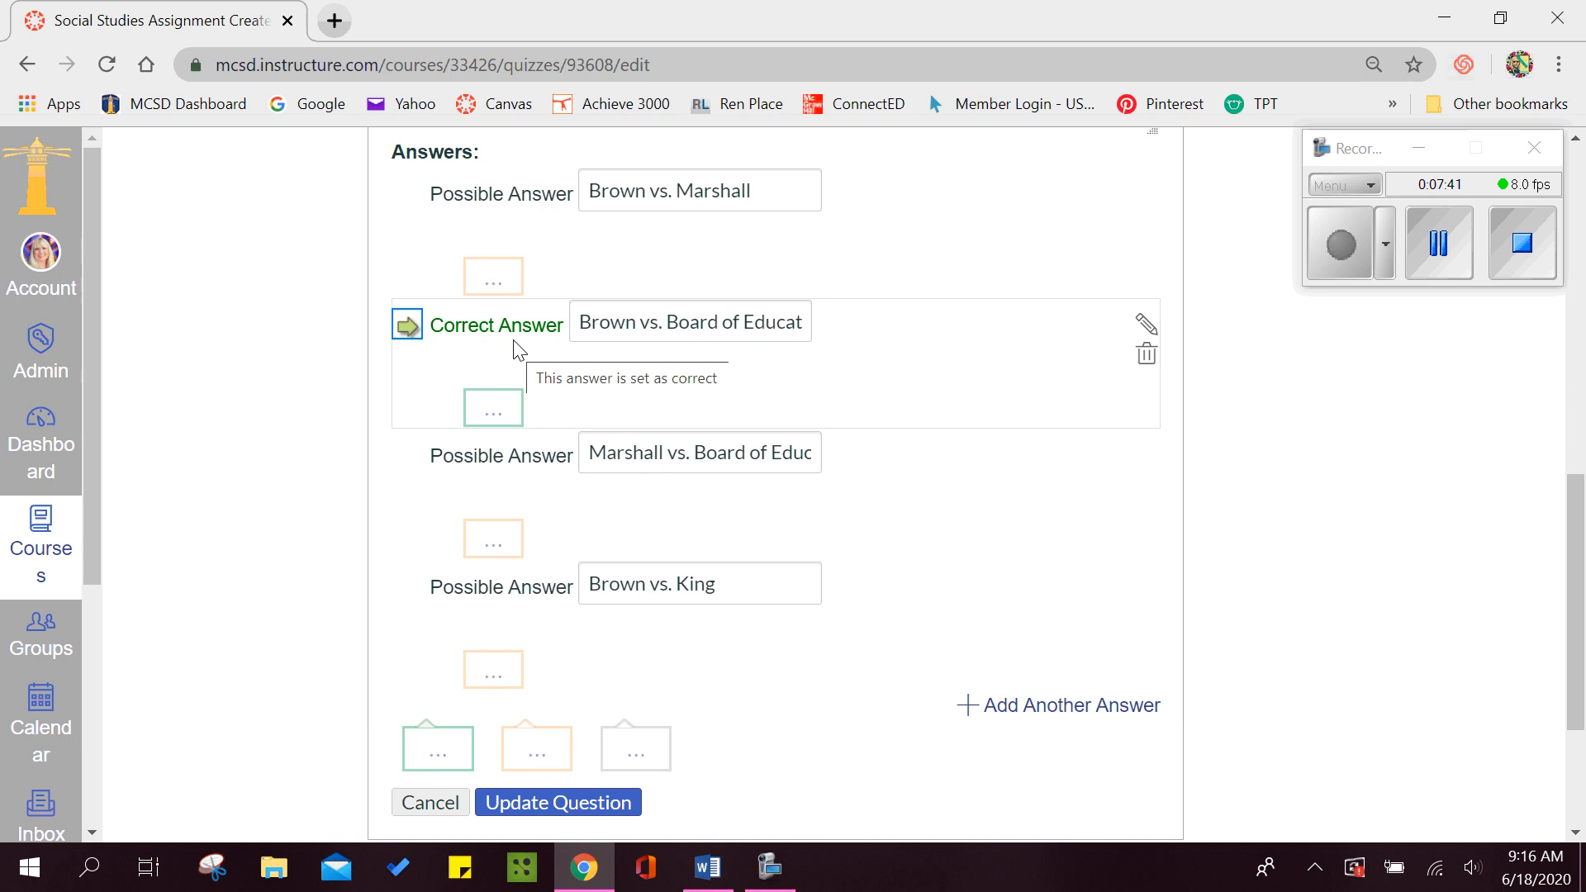
scroll(1579, 568, up, 1)
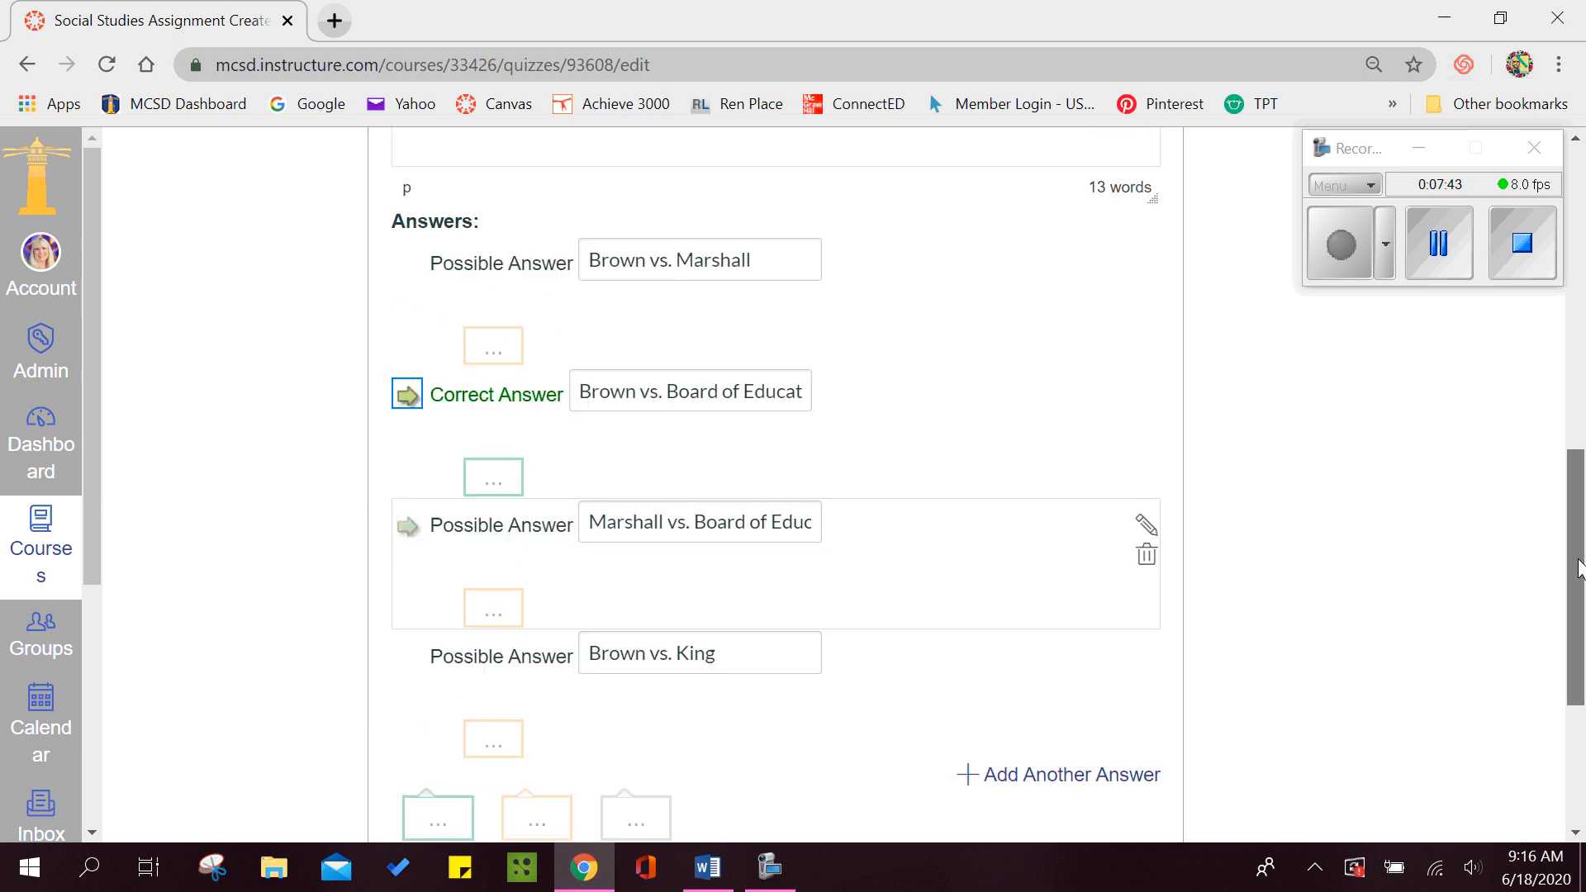
drag(1578, 560, 1585, 686)
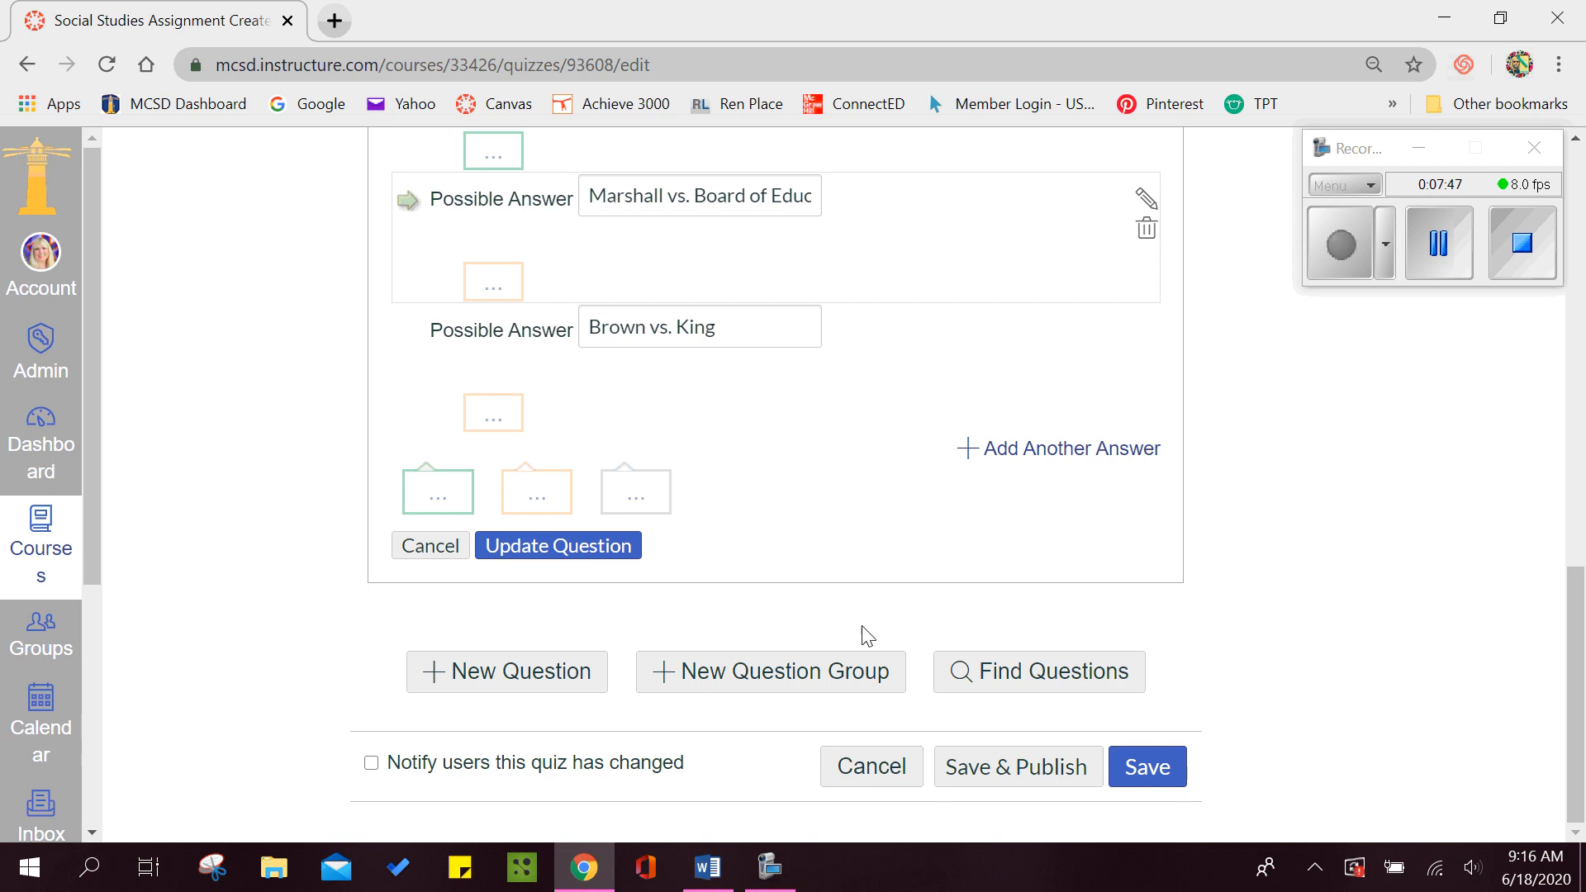
- Save Question 1 and turn on question details for the quiz's question list
click(584, 559)
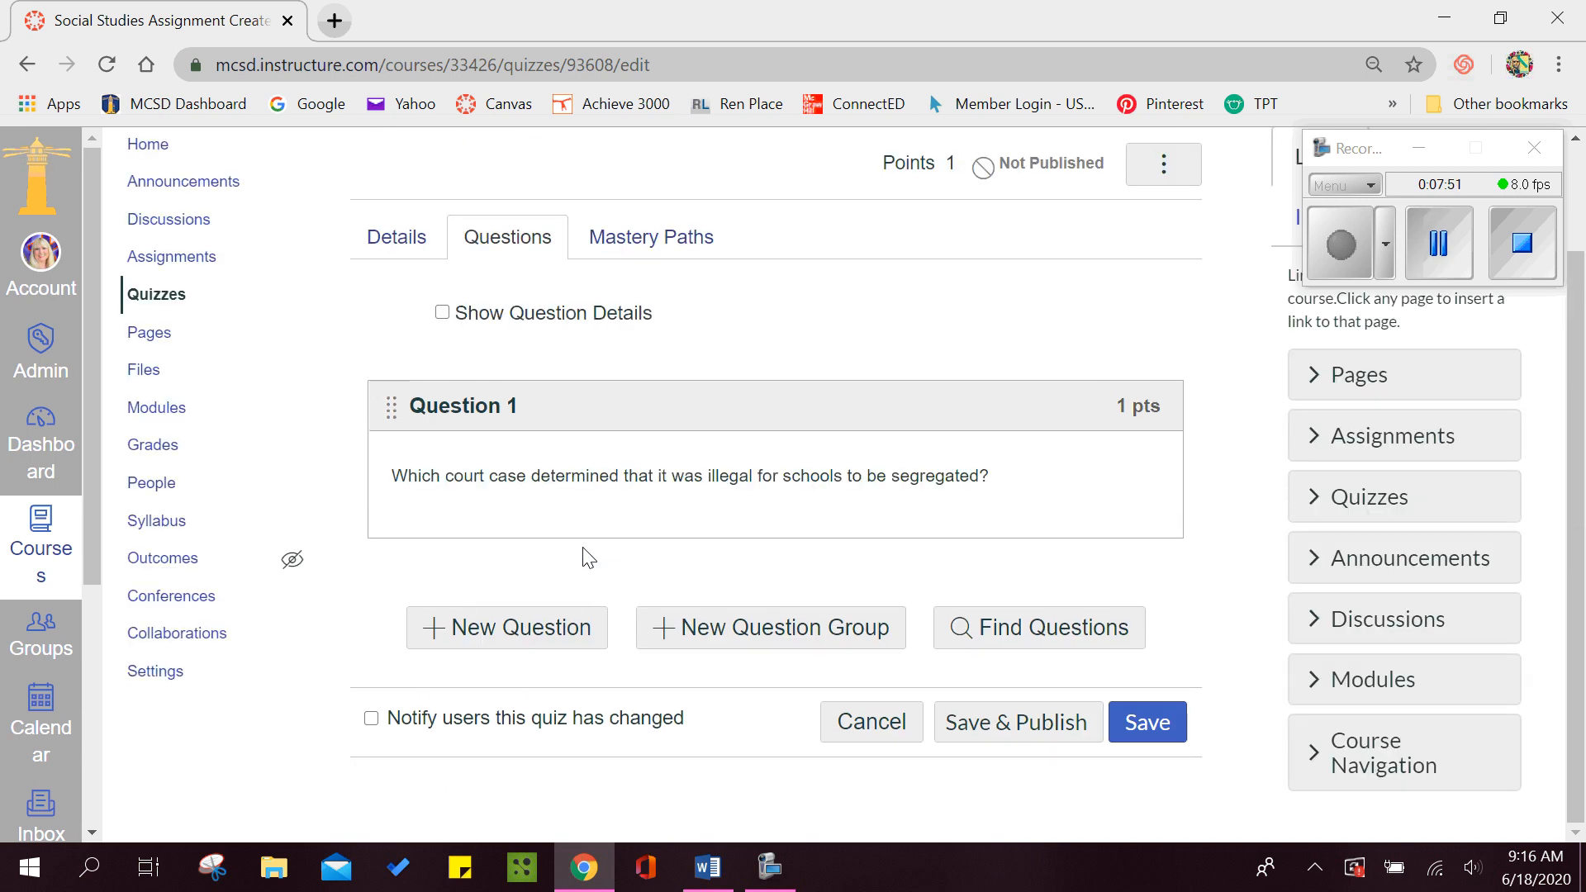
mouse_move(548, 421)
click(442, 314)
scroll(446, 322, down, 2)
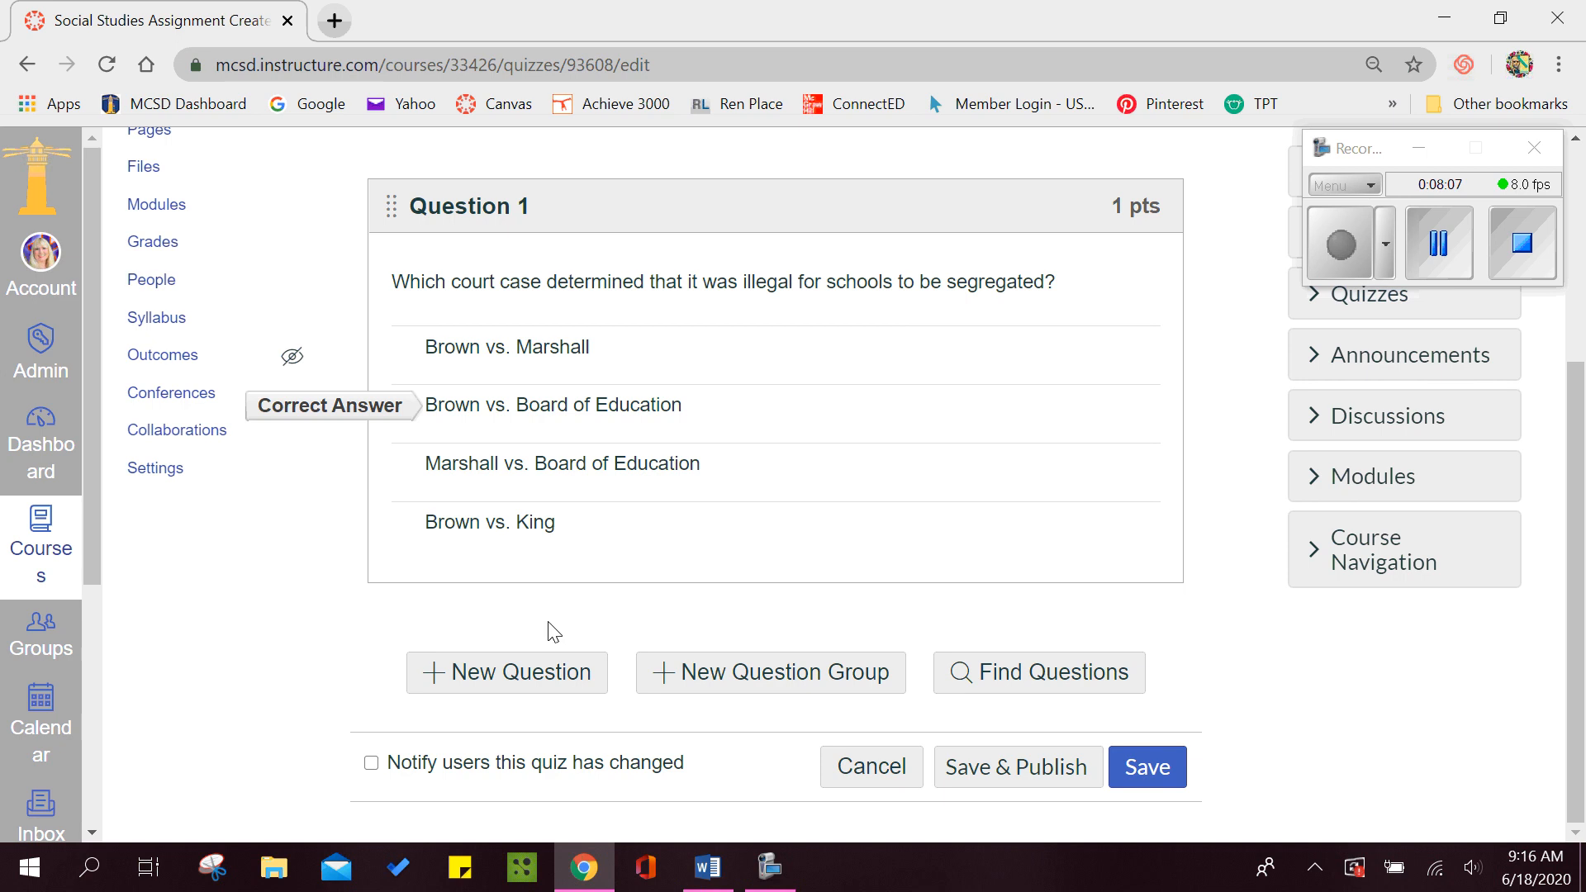
- Add a new quiz question named "Question 2" and set its type to True/False
click(509, 689)
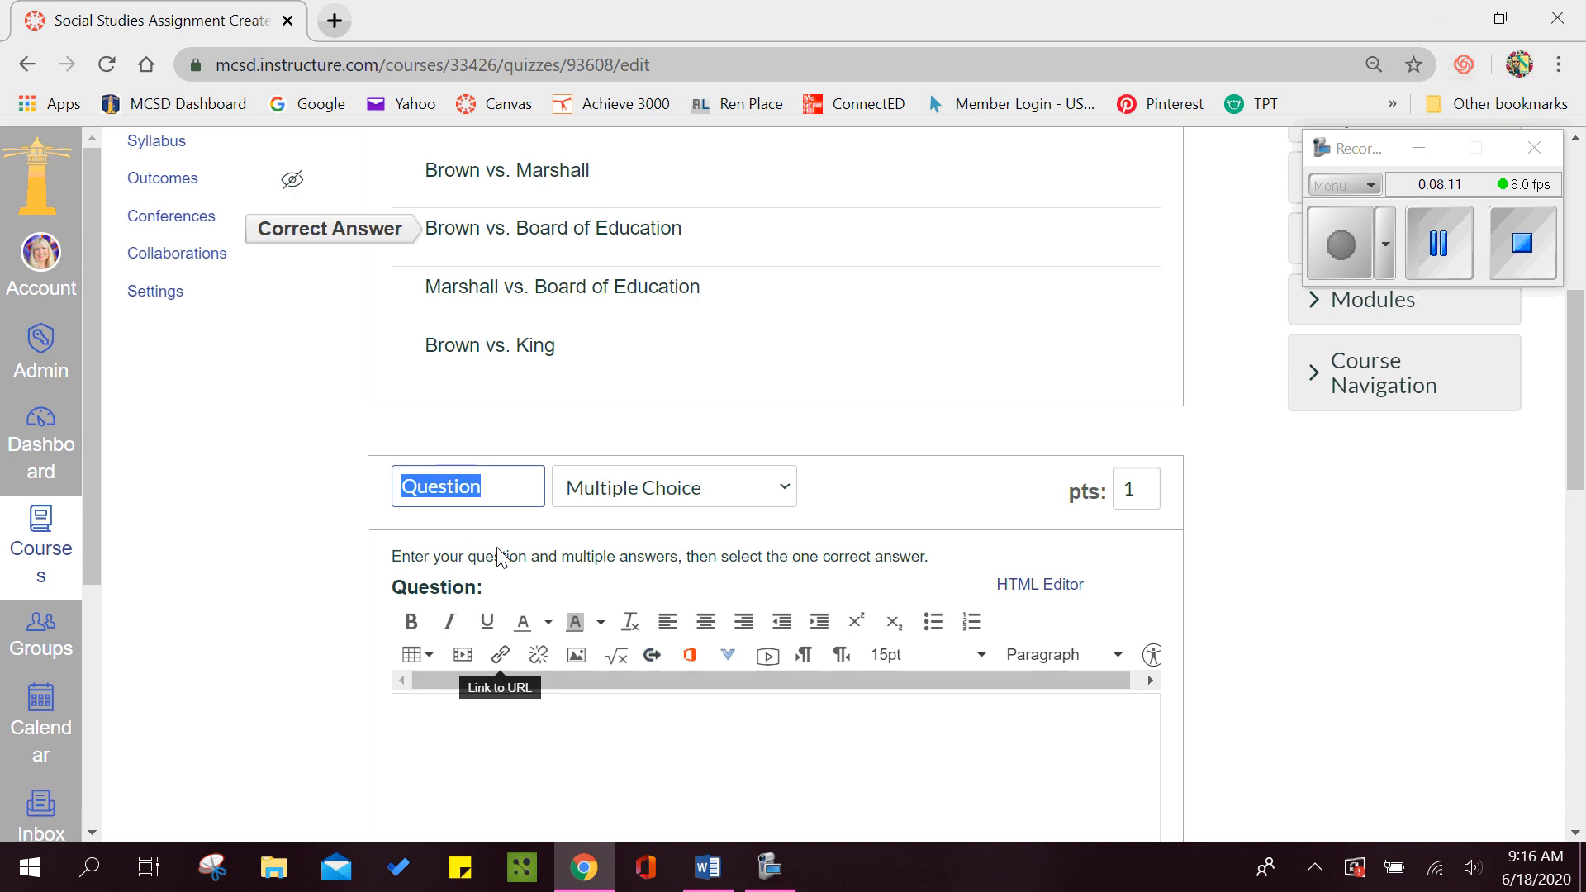
click(512, 484)
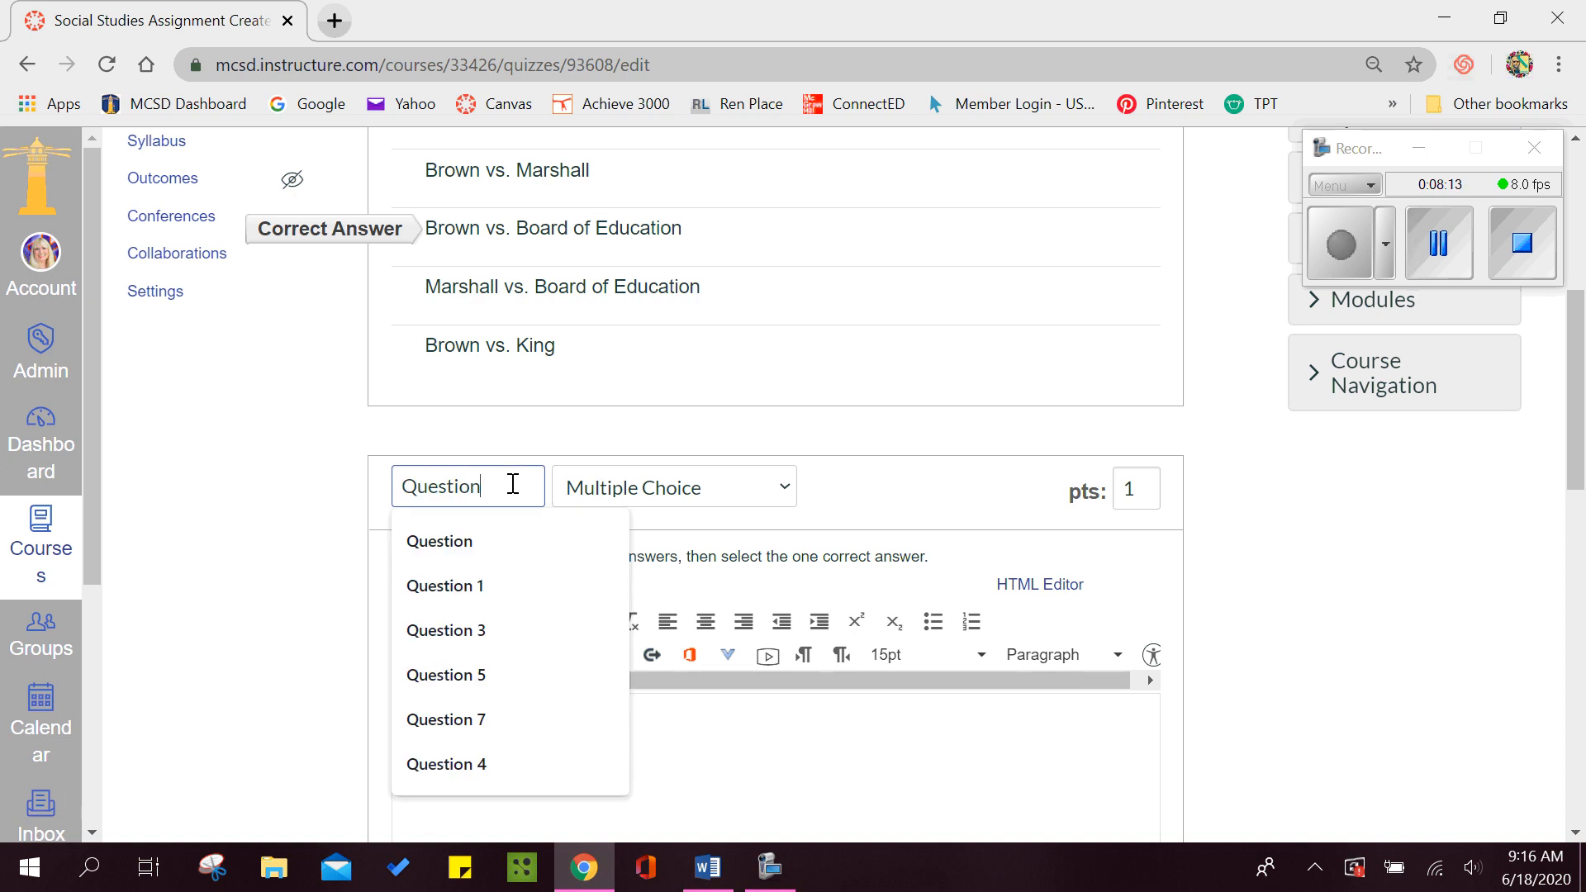
text(2)
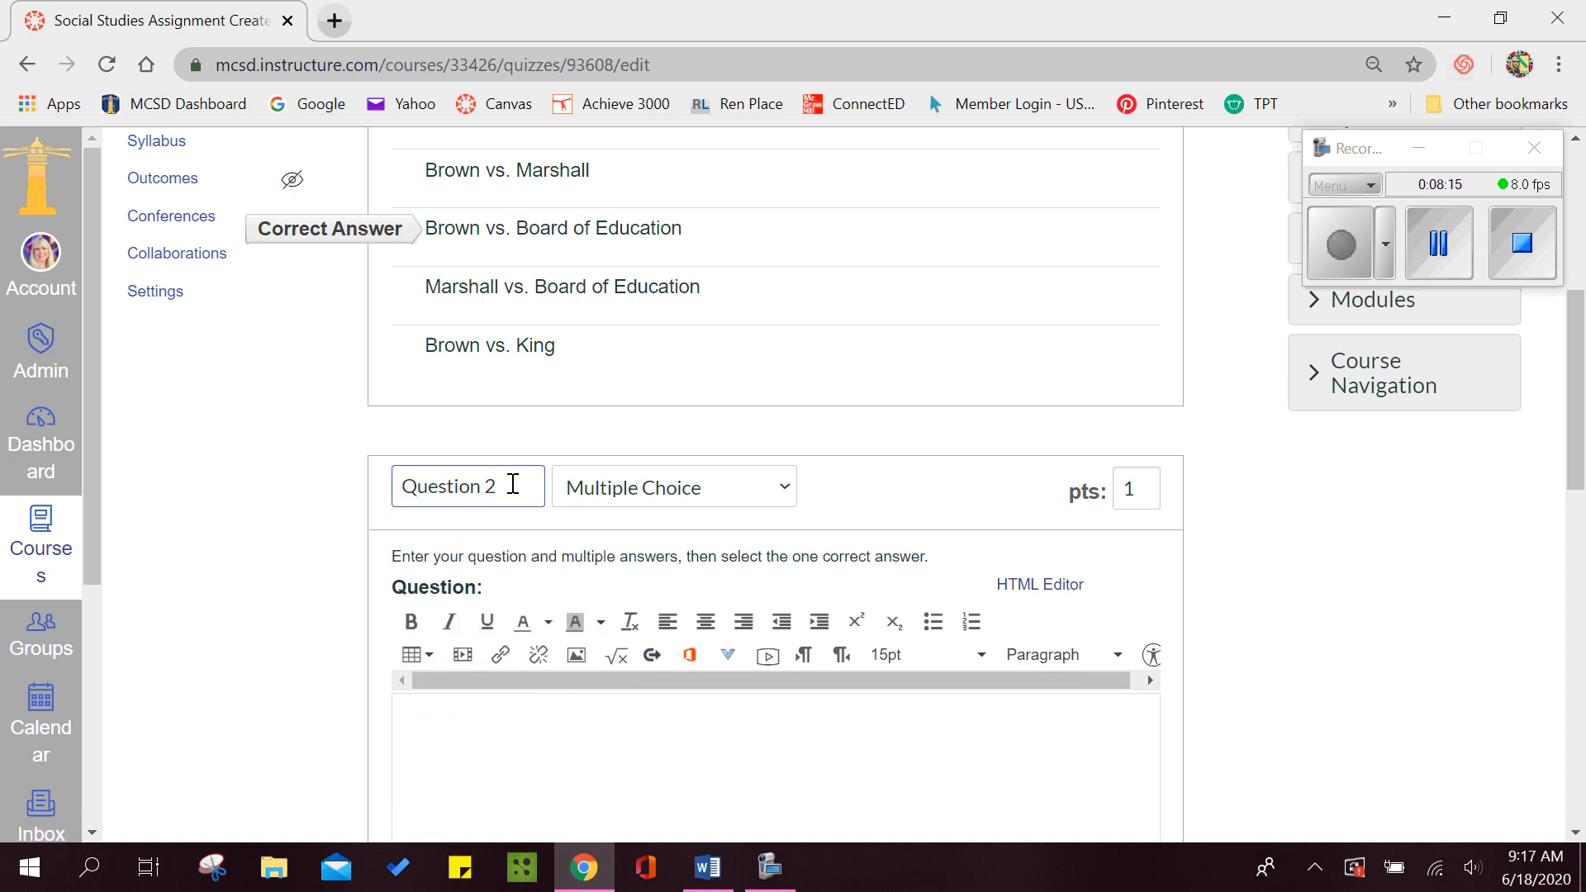
click(784, 489)
scroll(703, 301, down, 1)
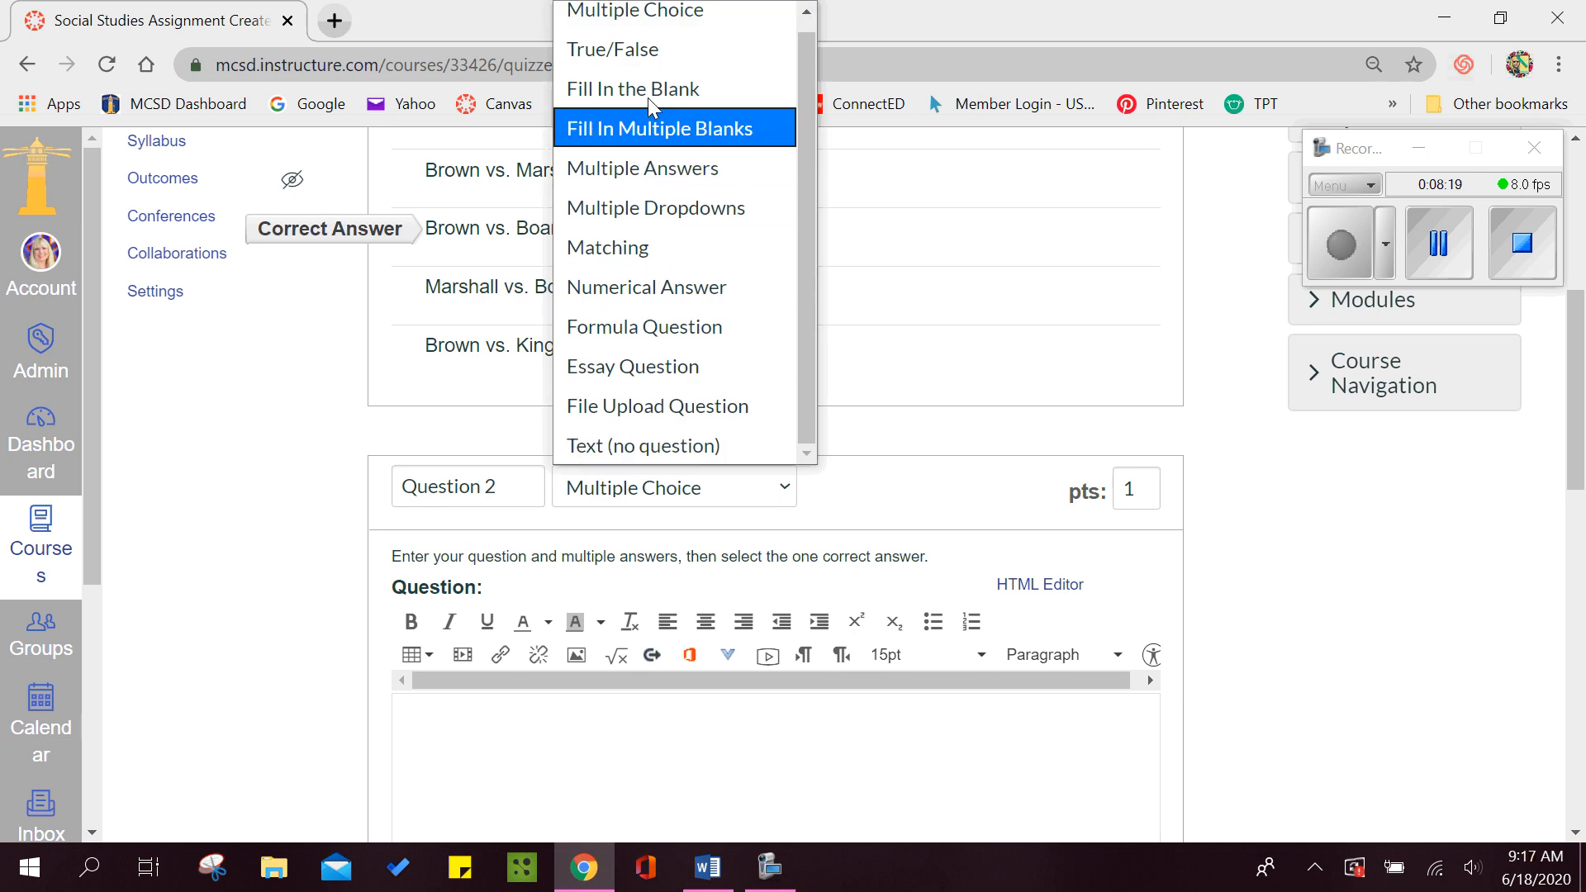
click(631, 51)
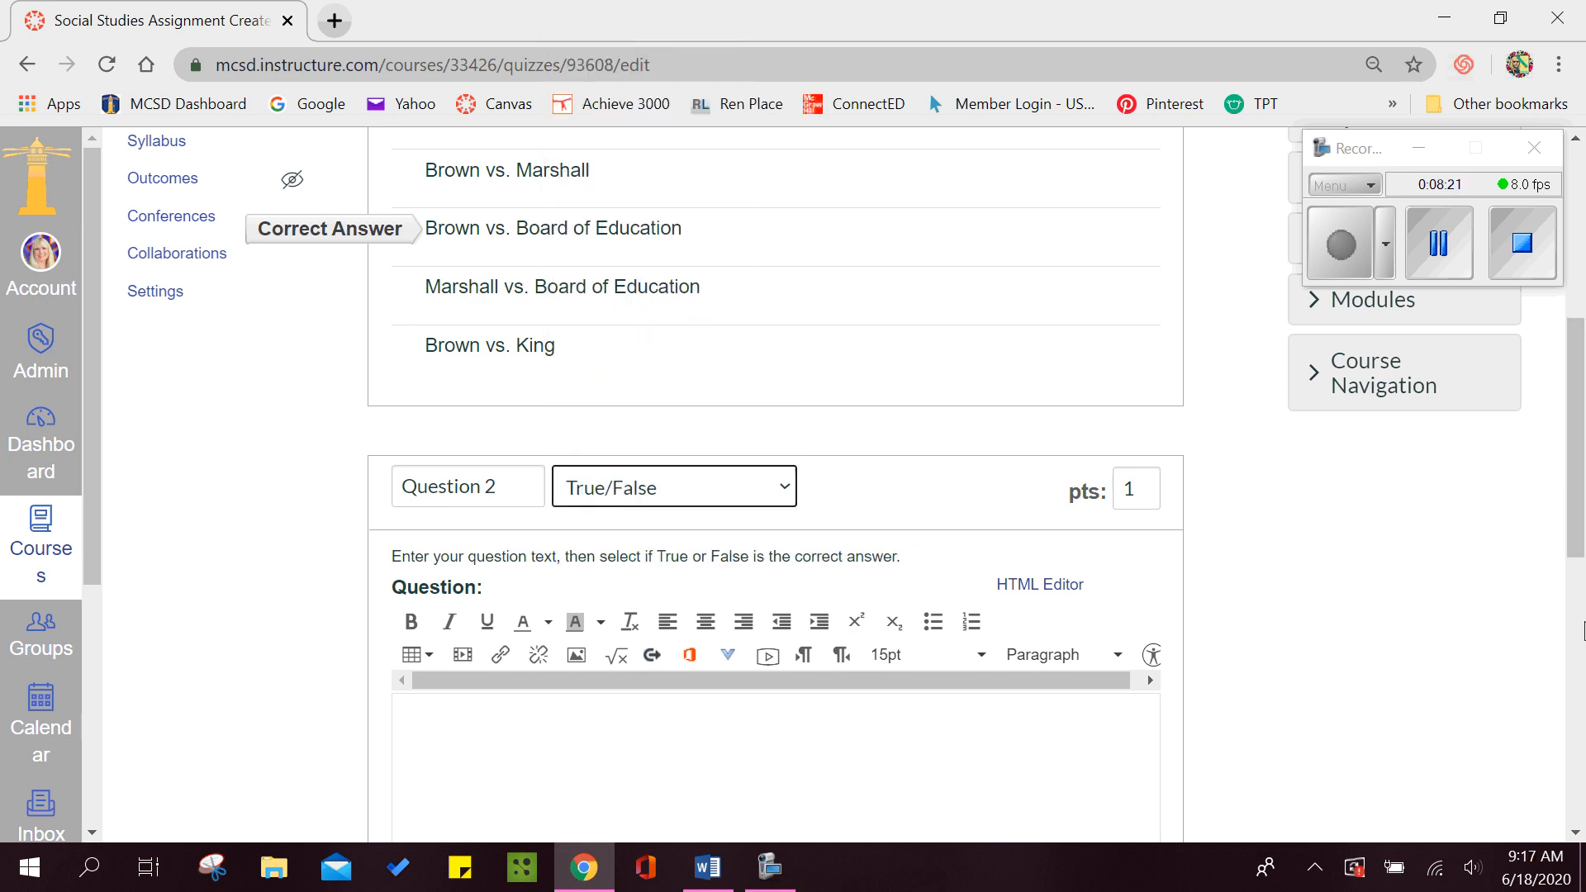
- Copy "Martin Luther King, Jr. encourage people to protest unfair Jim Crow Laws?" from the Word quiz into Question 2's question text in Canvas
drag(1578, 463, 1579, 584)
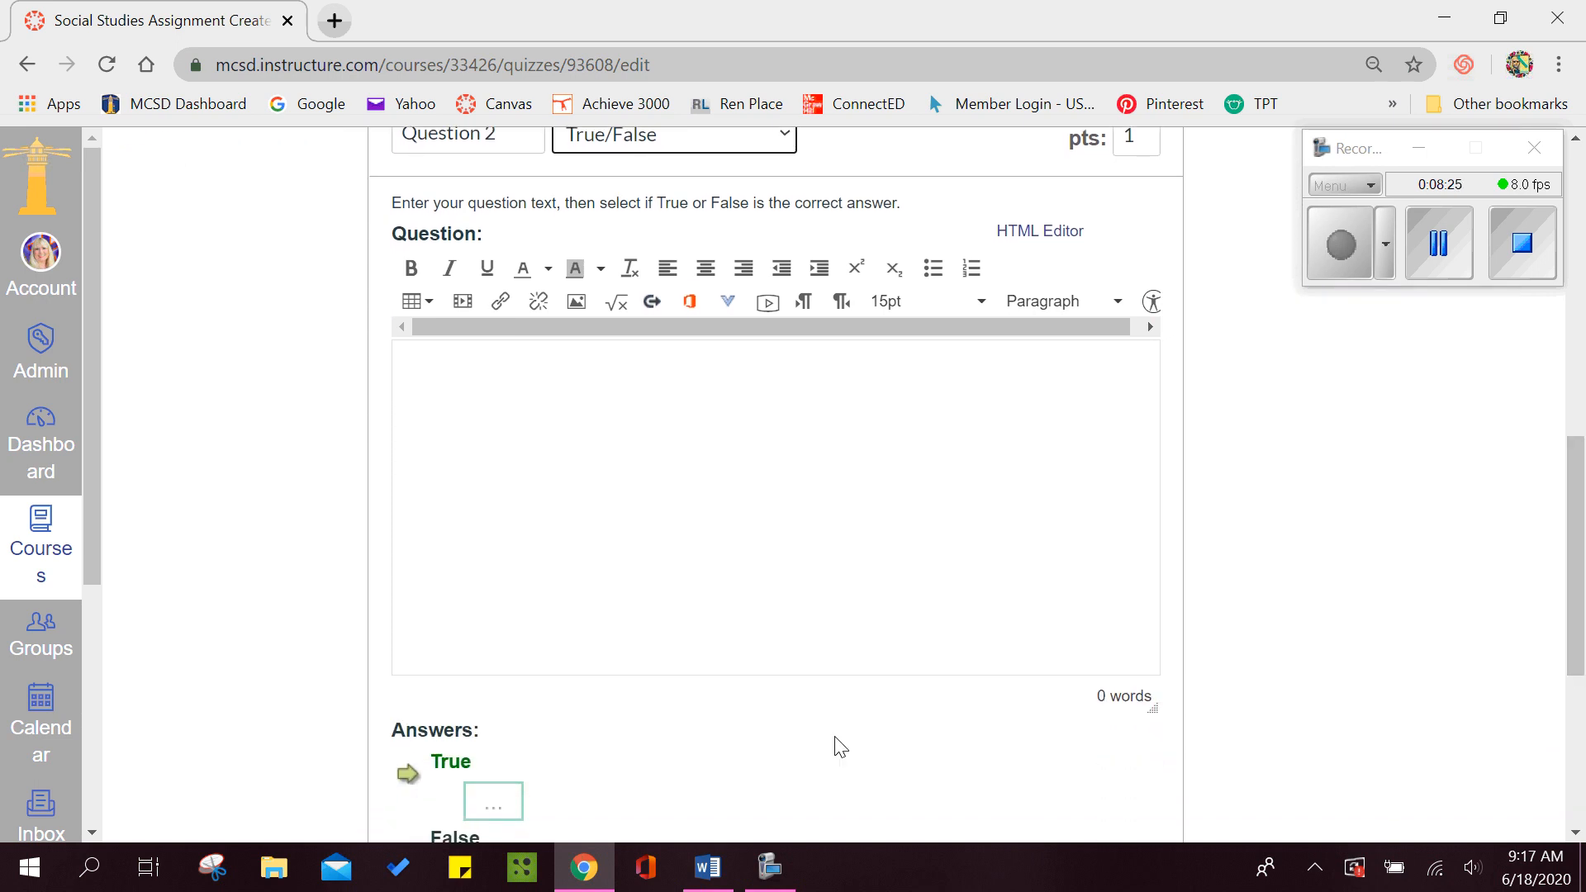
click(704, 888)
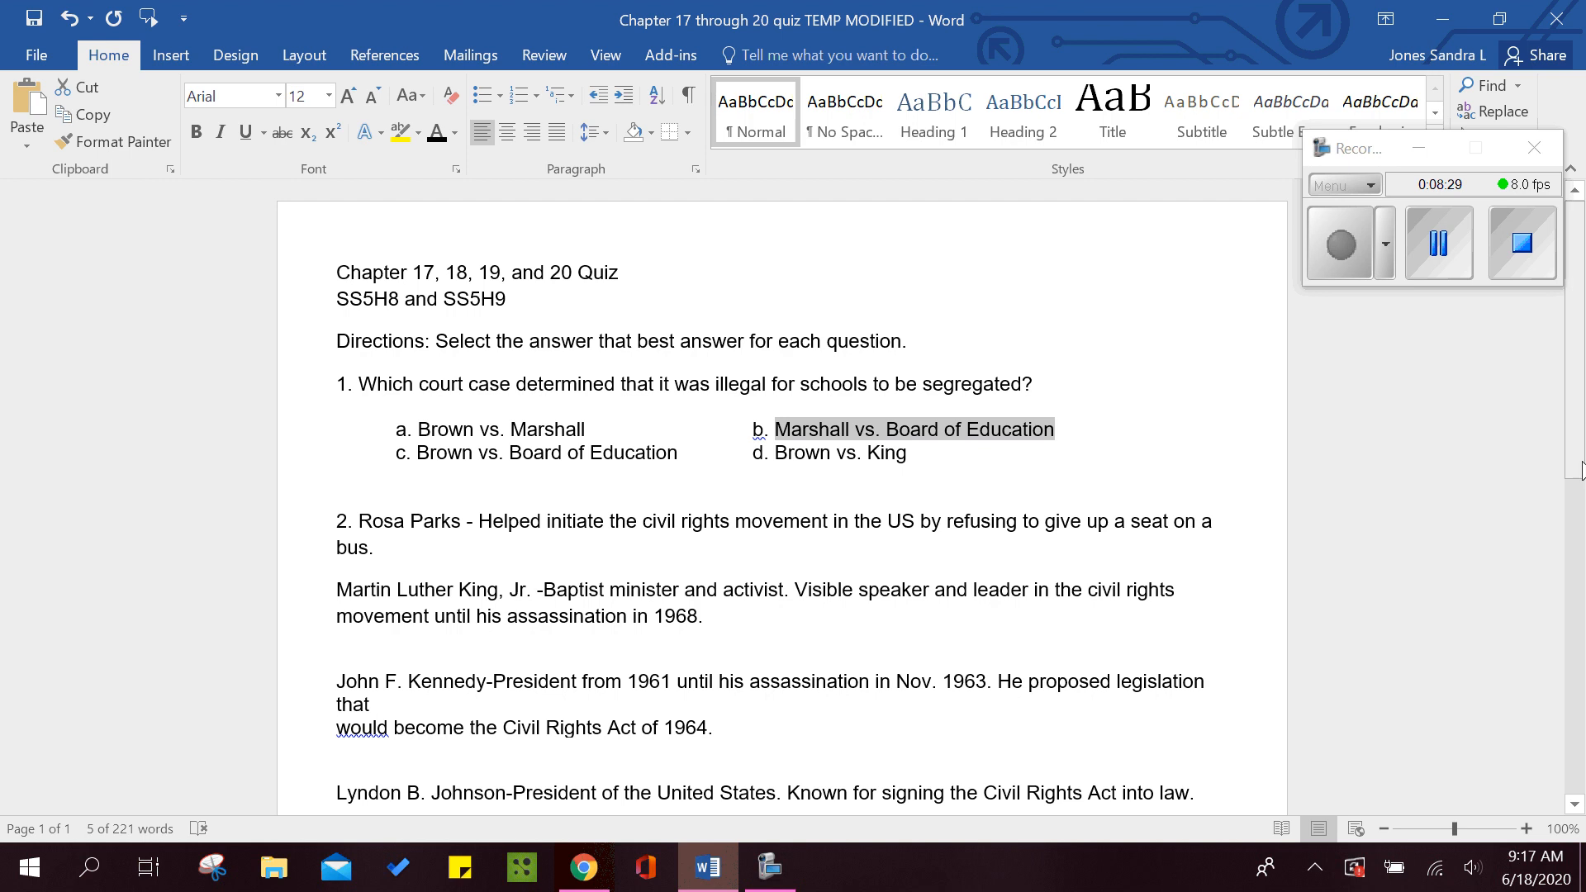
drag(1576, 382, 1576, 566)
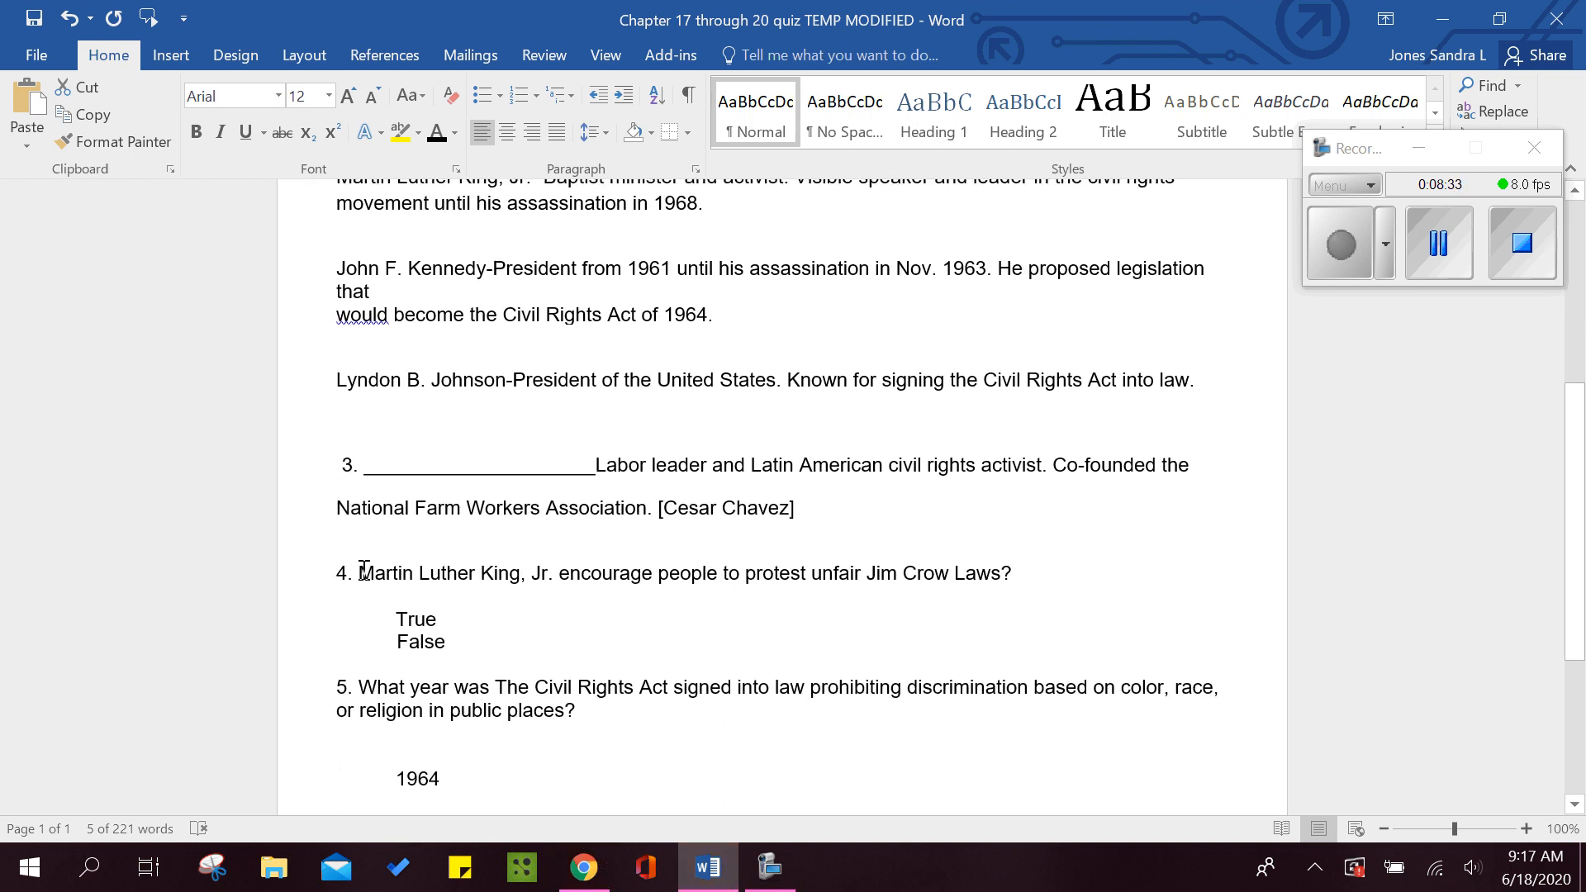
drag(364, 572, 1020, 575)
key(ctrl+c)
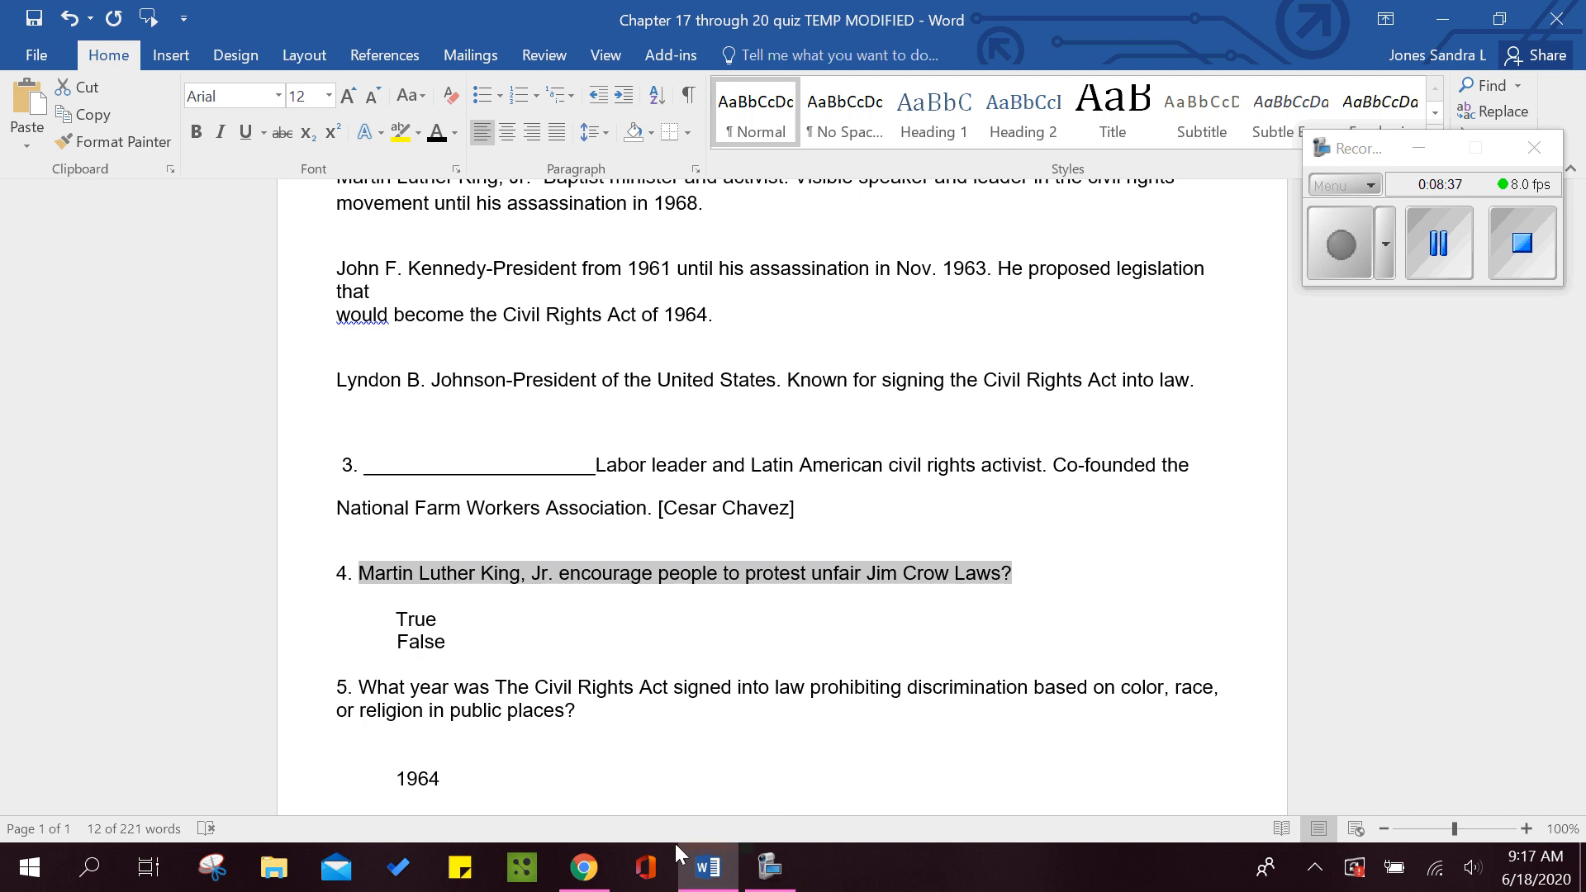
click(583, 867)
click(495, 390)
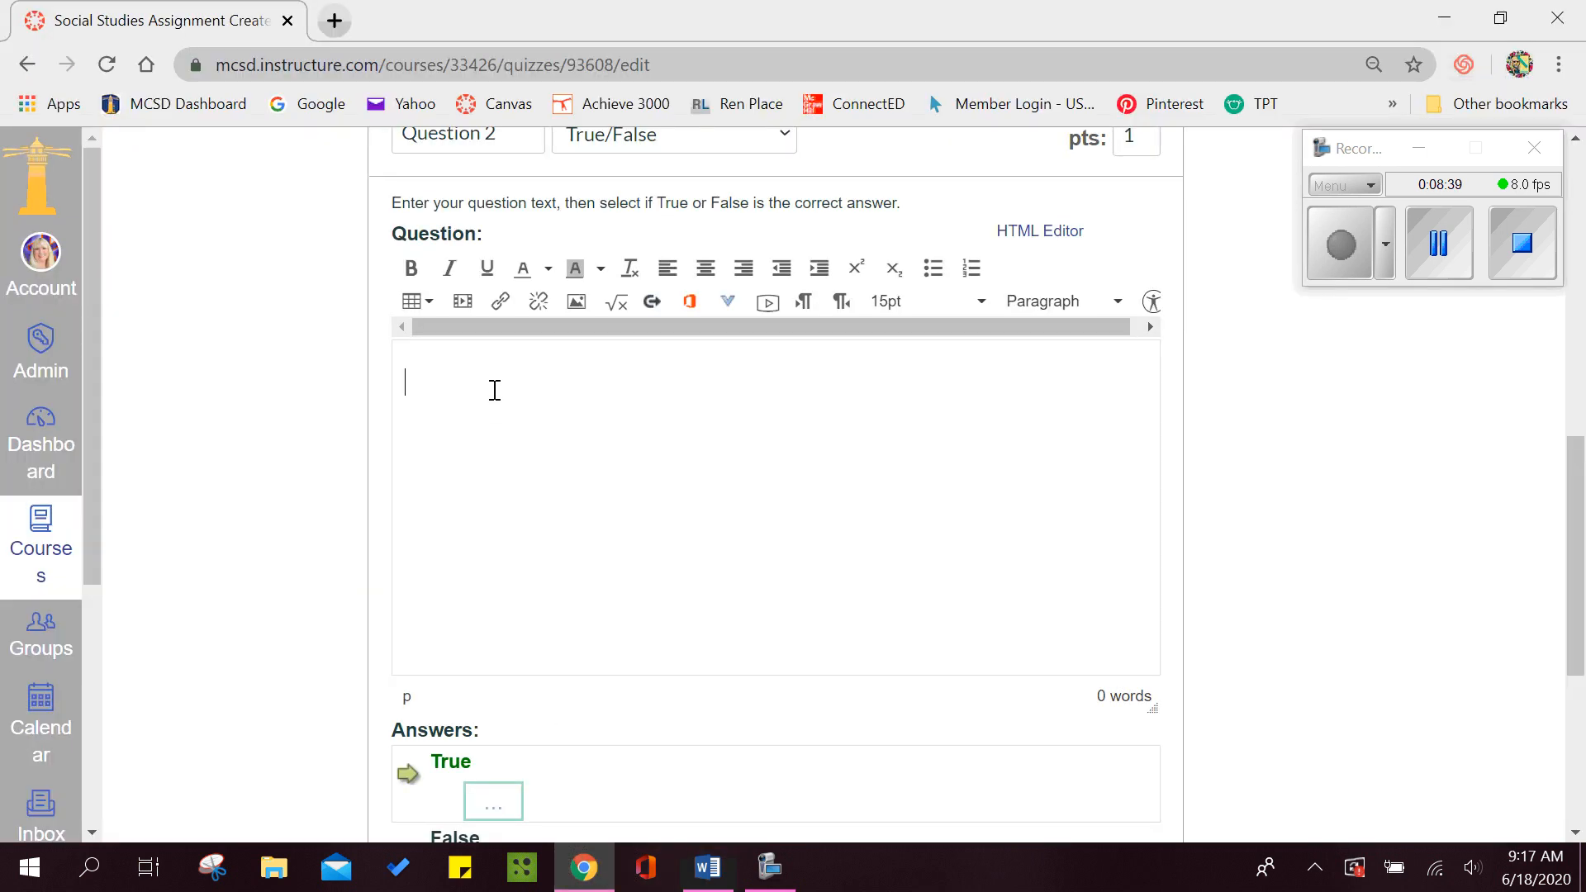
key(ctrl+v)
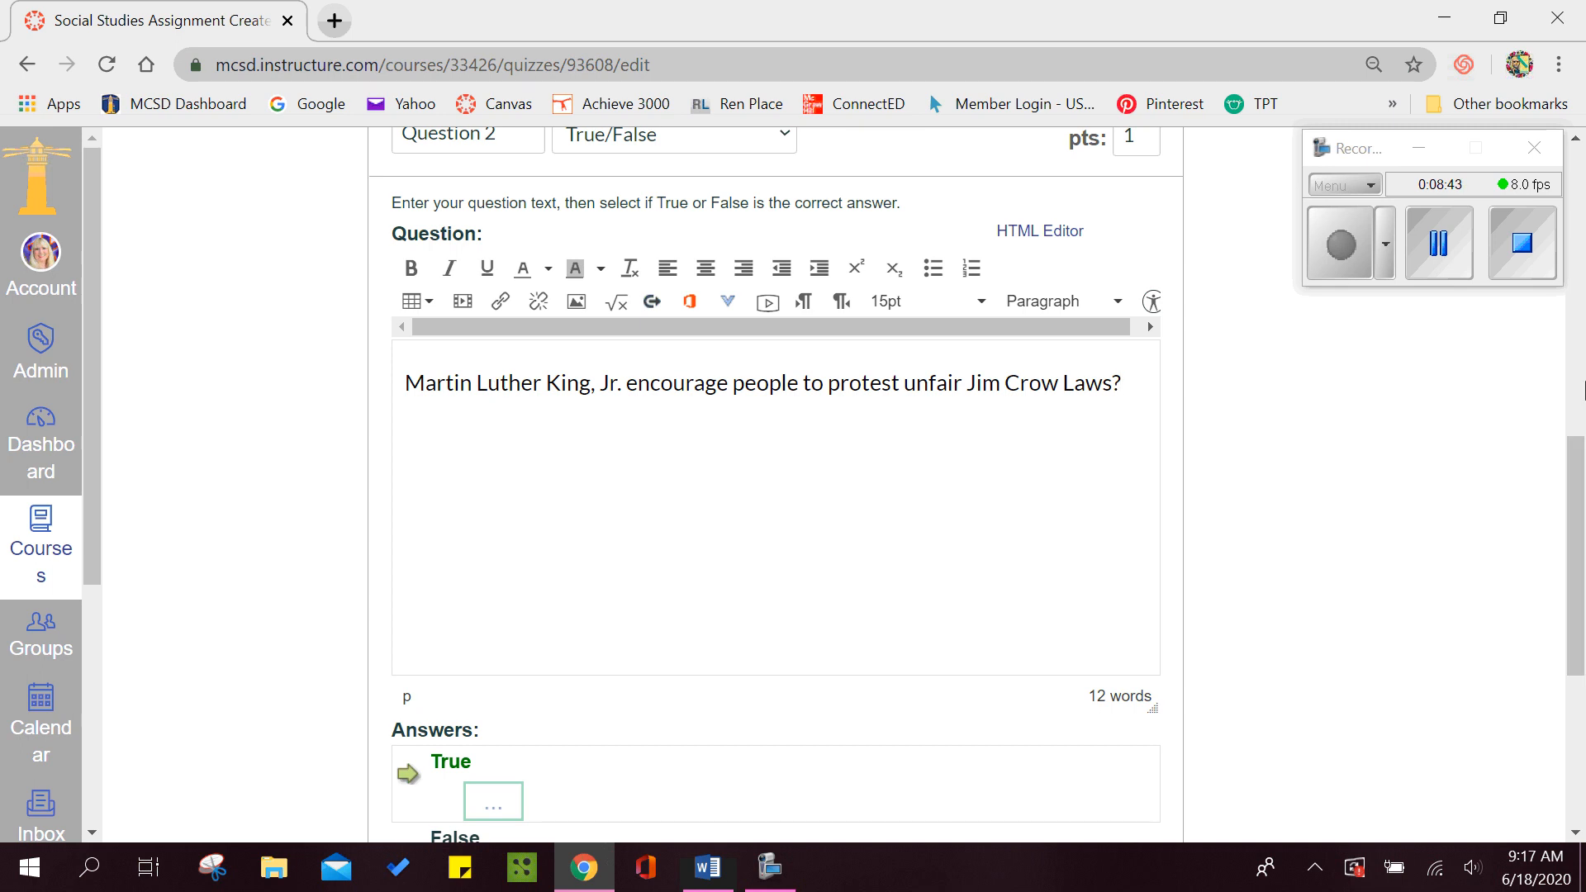
- Keep True as the correct answer and save Question 2
scroll(1576, 505, down, 3)
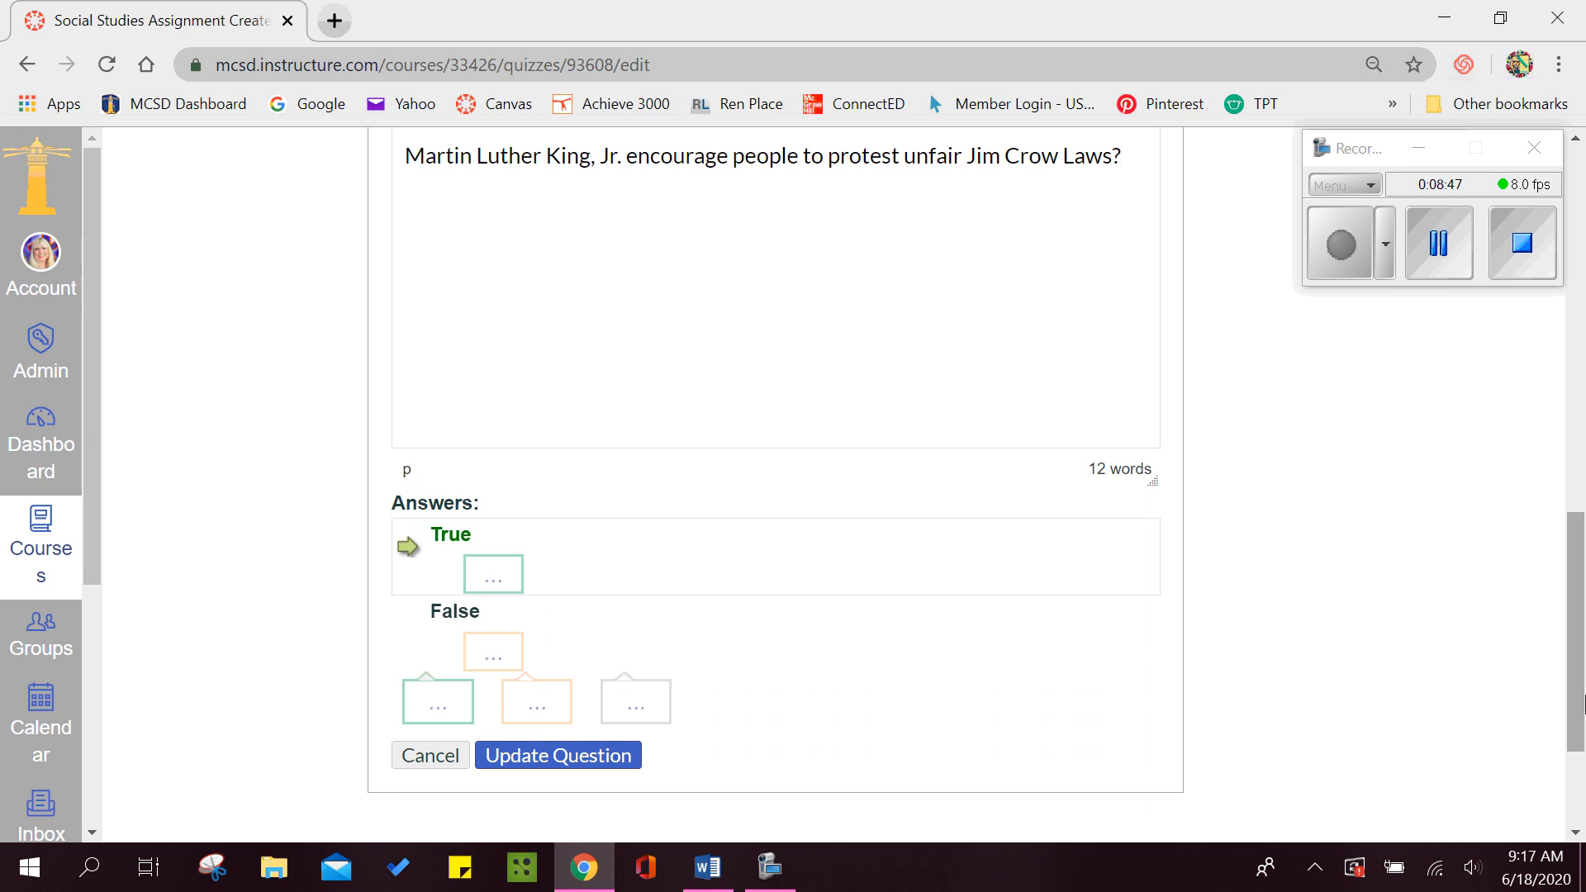
mouse_move(1583, 704)
mouse_down()
mouse_move(1584, 639)
mouse_move(1583, 727)
mouse_up()
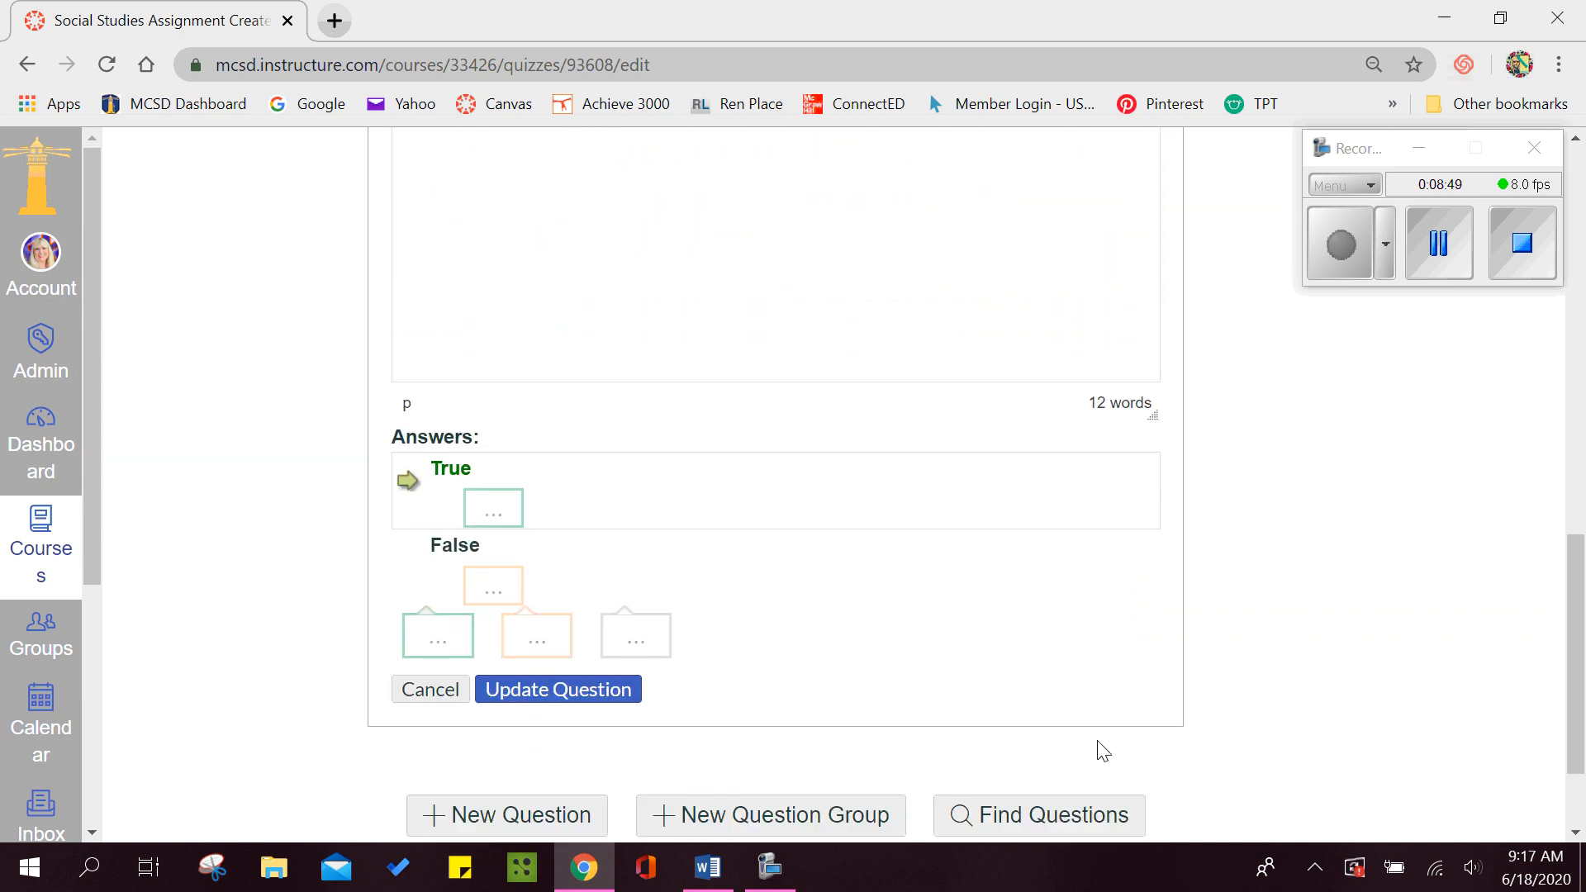
click(570, 699)
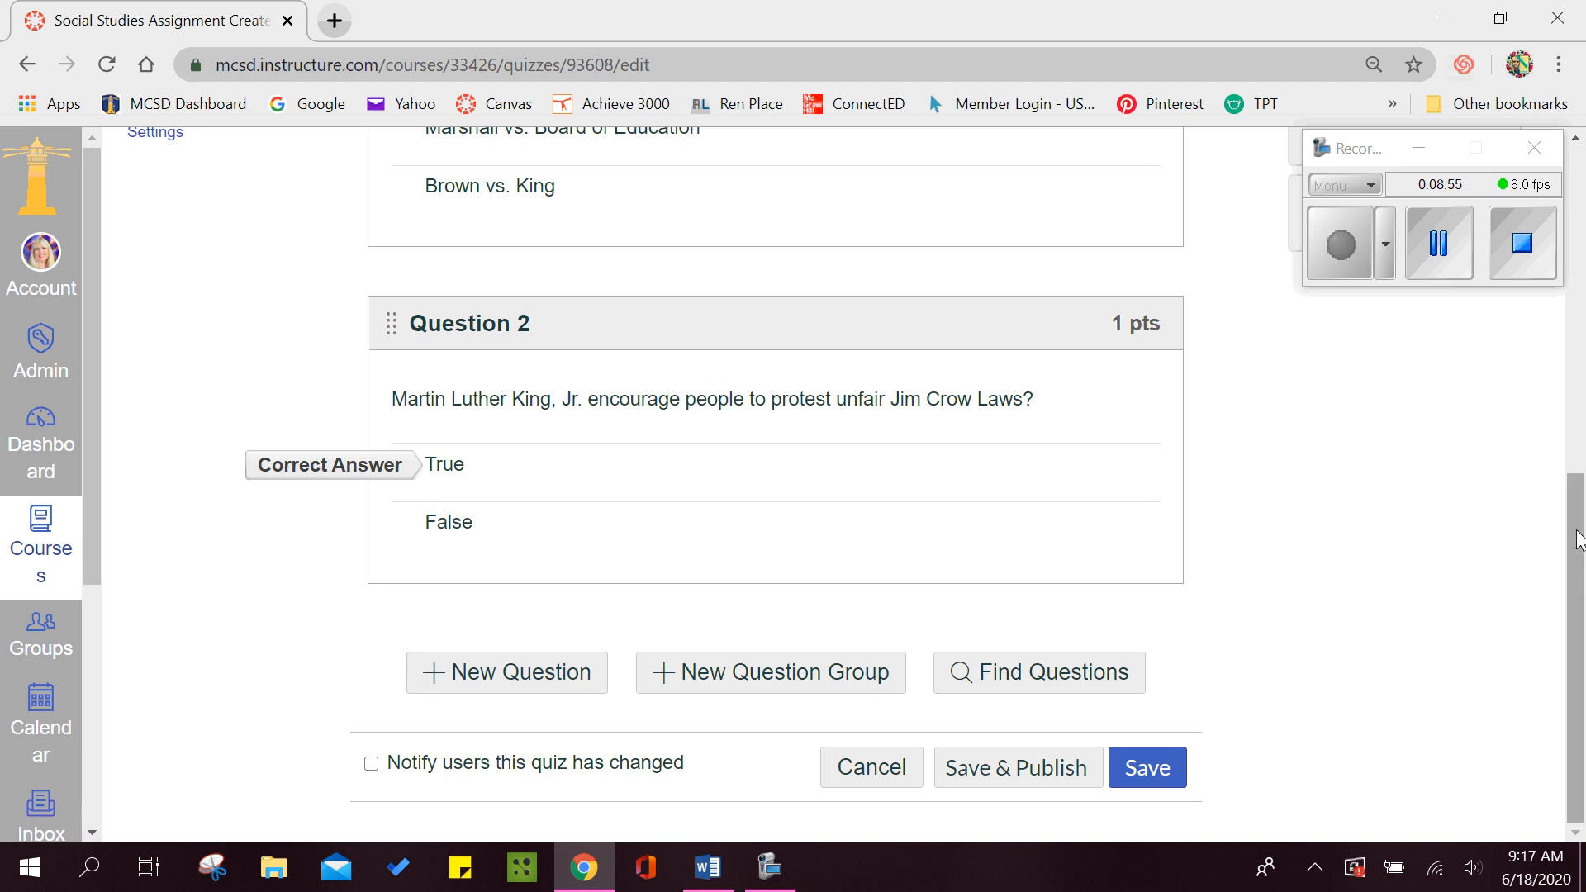
drag(1574, 529, 1574, 529)
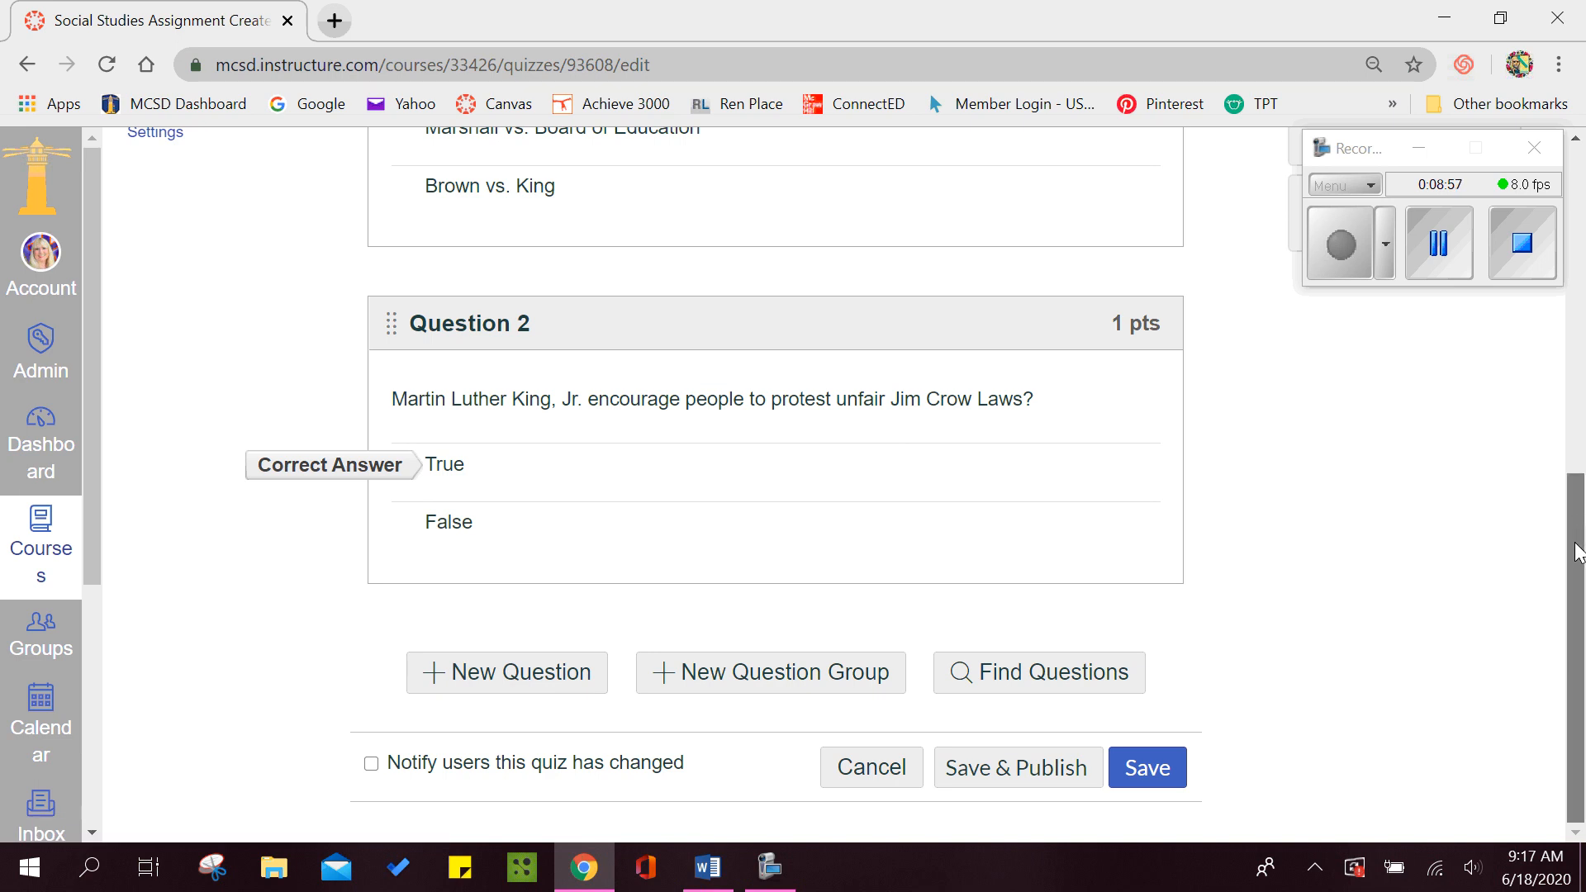
- Add a new quiz question named "Question 3" and set its type to Matching
click(494, 682)
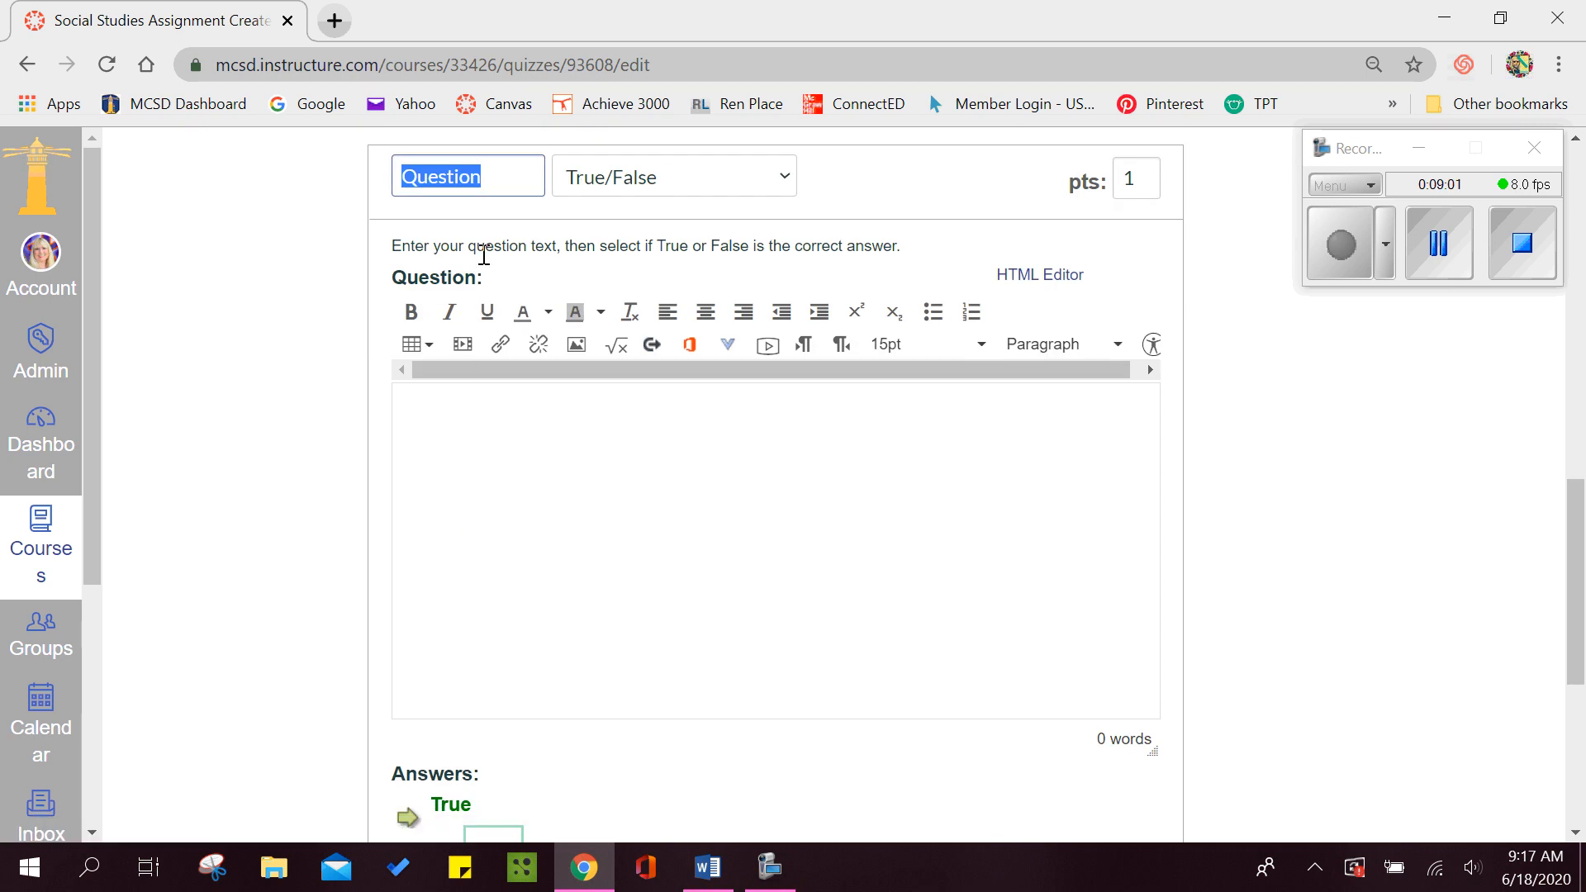
click(503, 175)
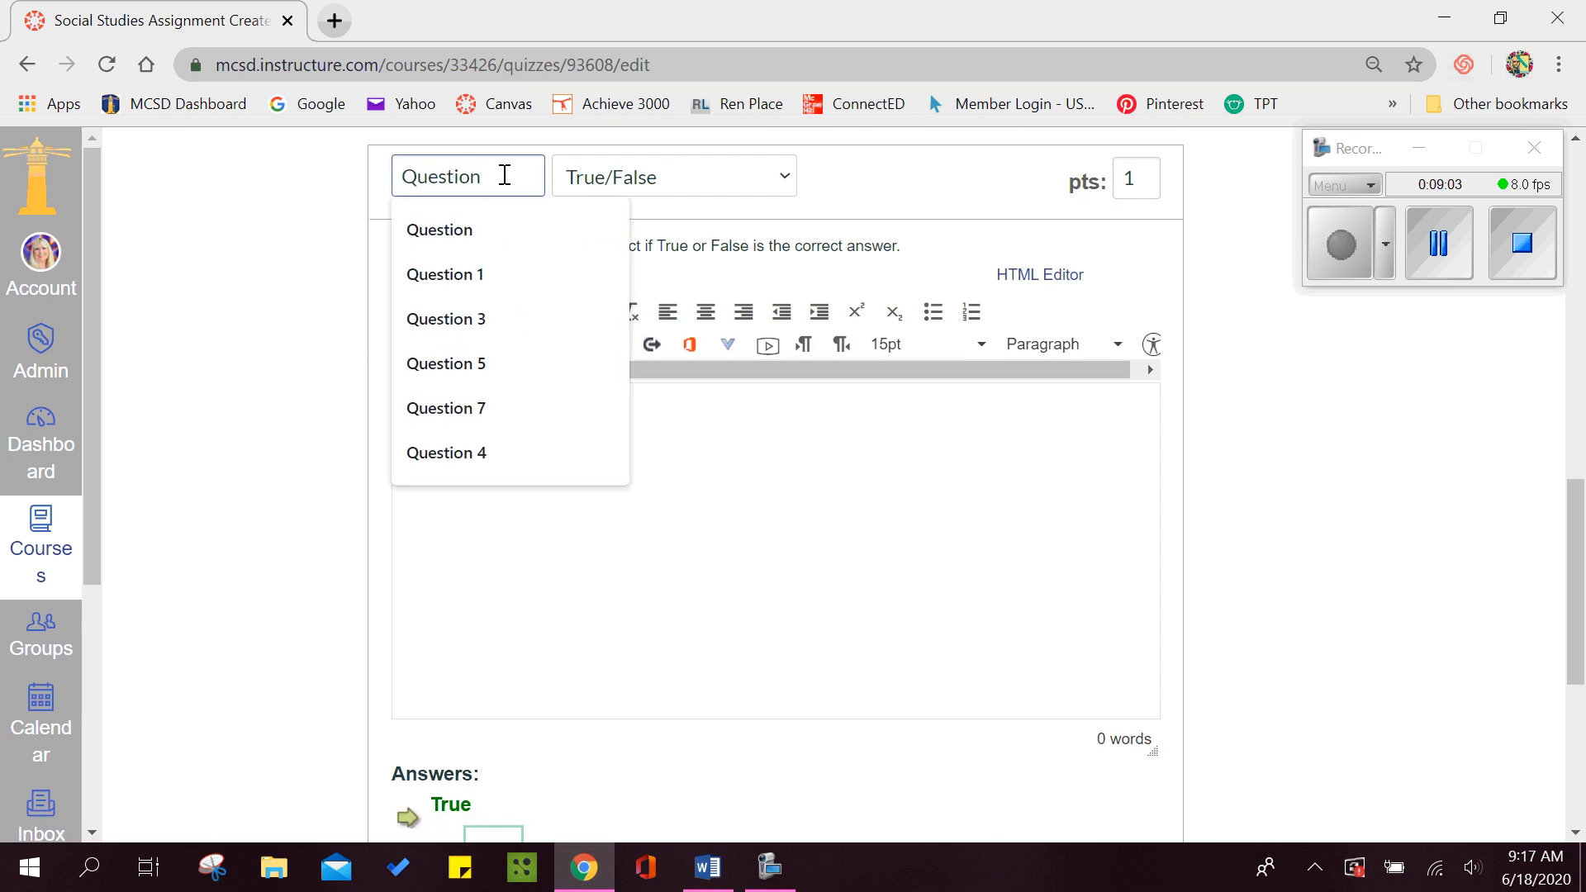
click(456, 320)
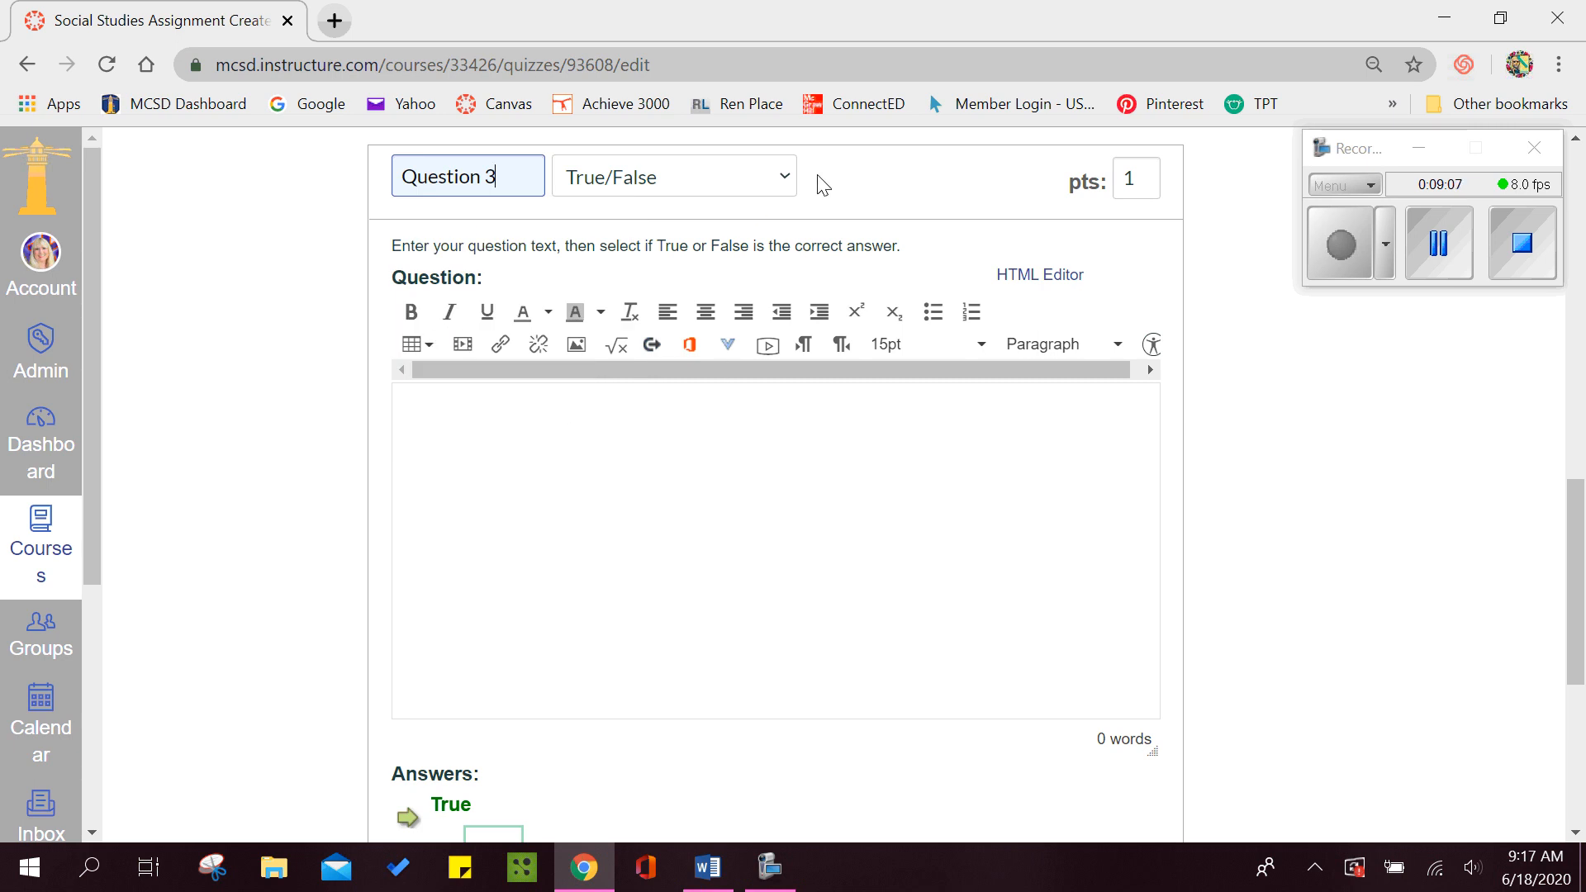
click(787, 178)
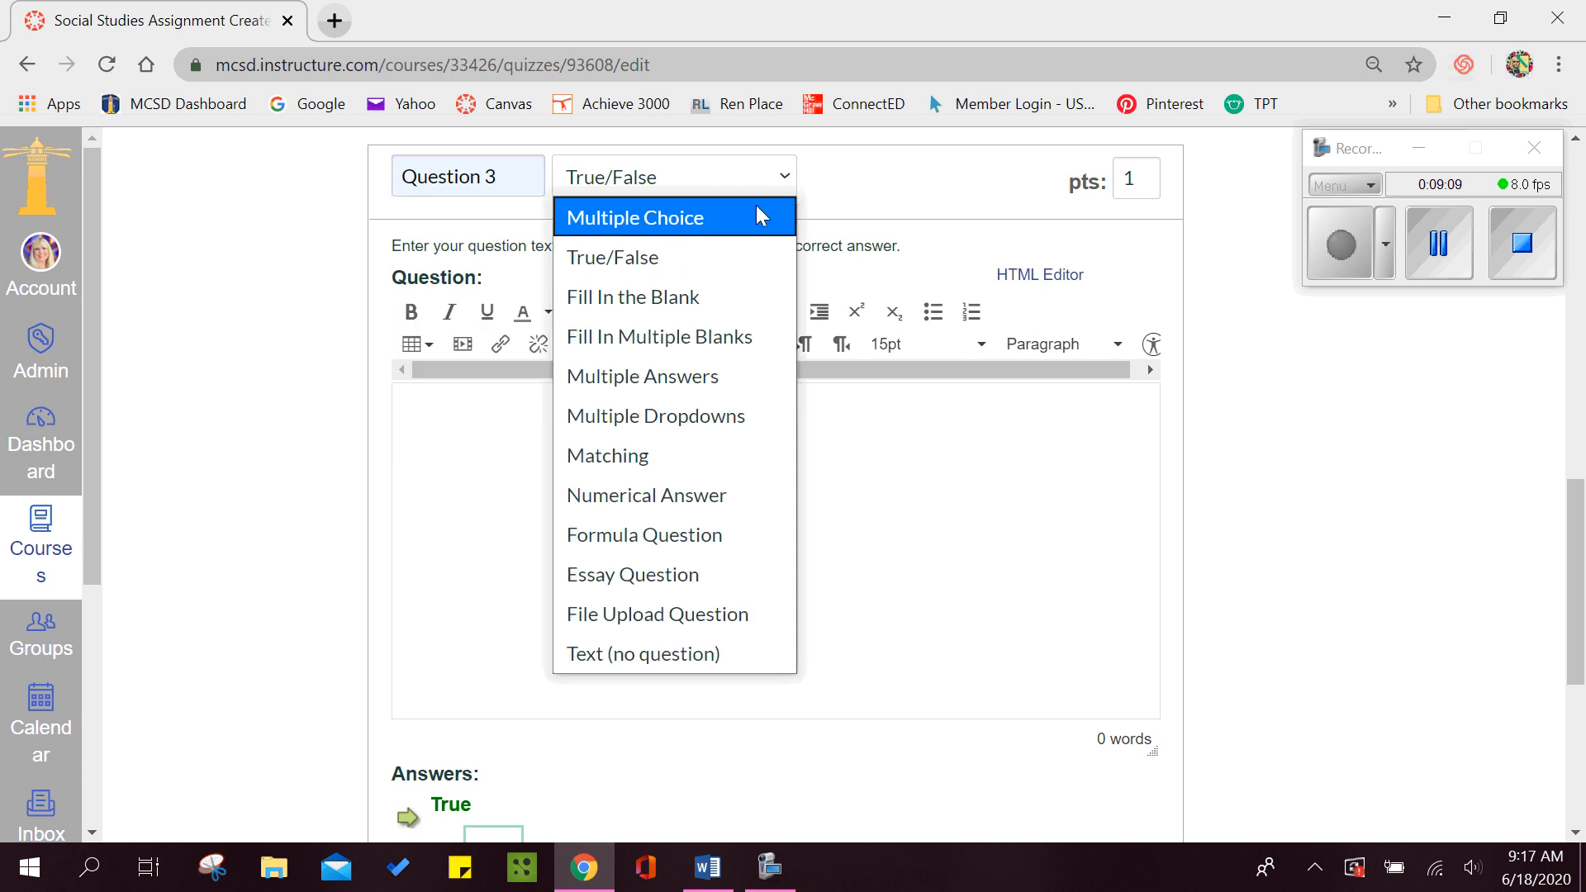
click(595, 467)
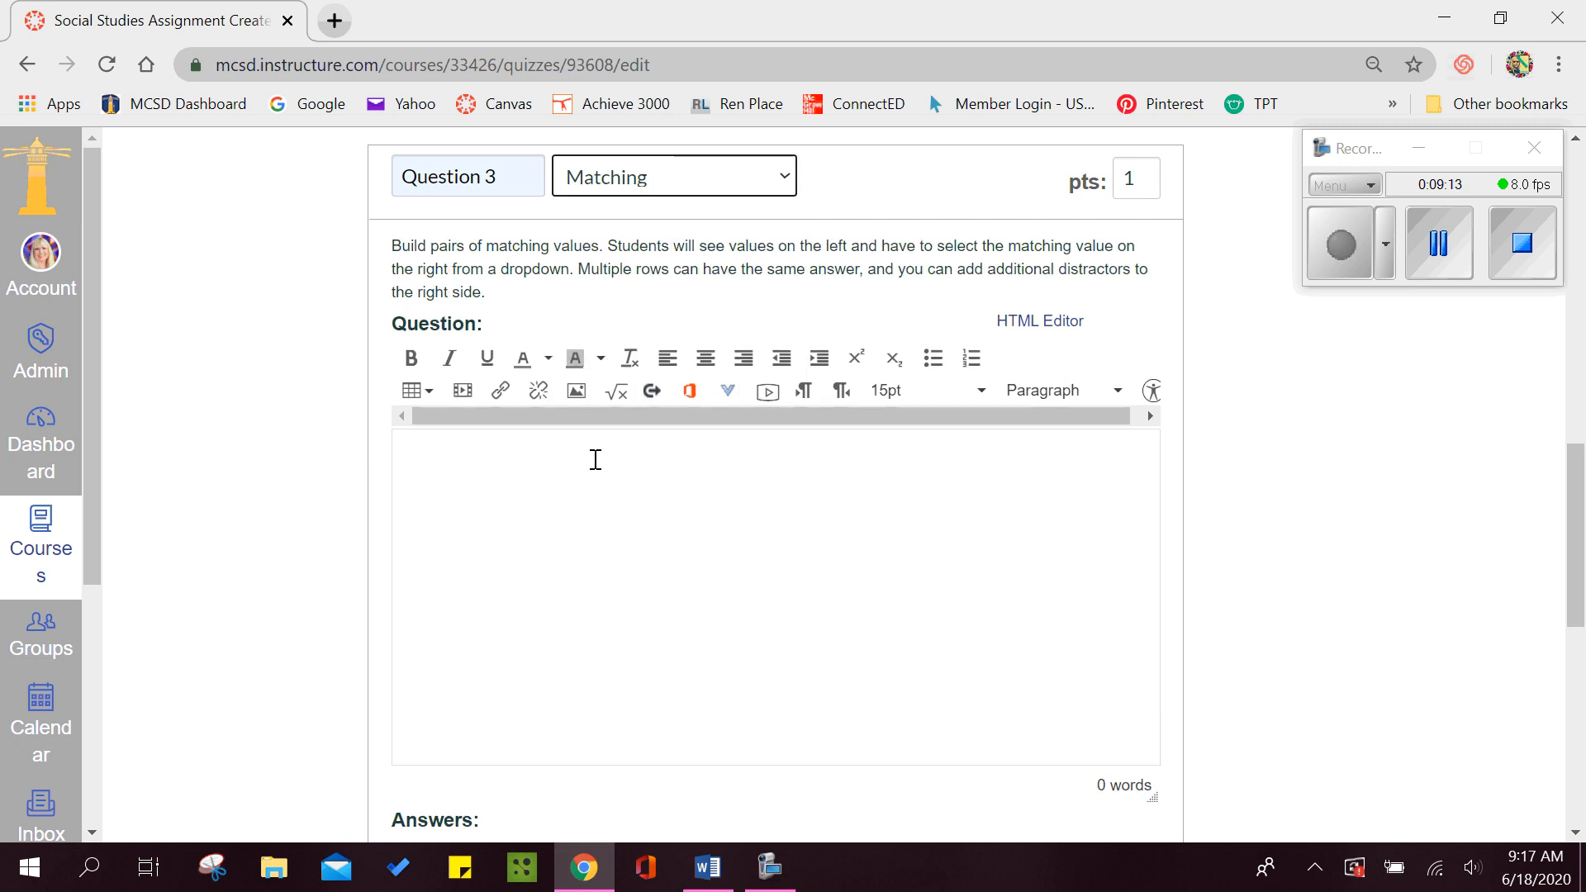
- Enter "Match the figure on the left to their description on the right." as Question 3's question text
click(594, 460)
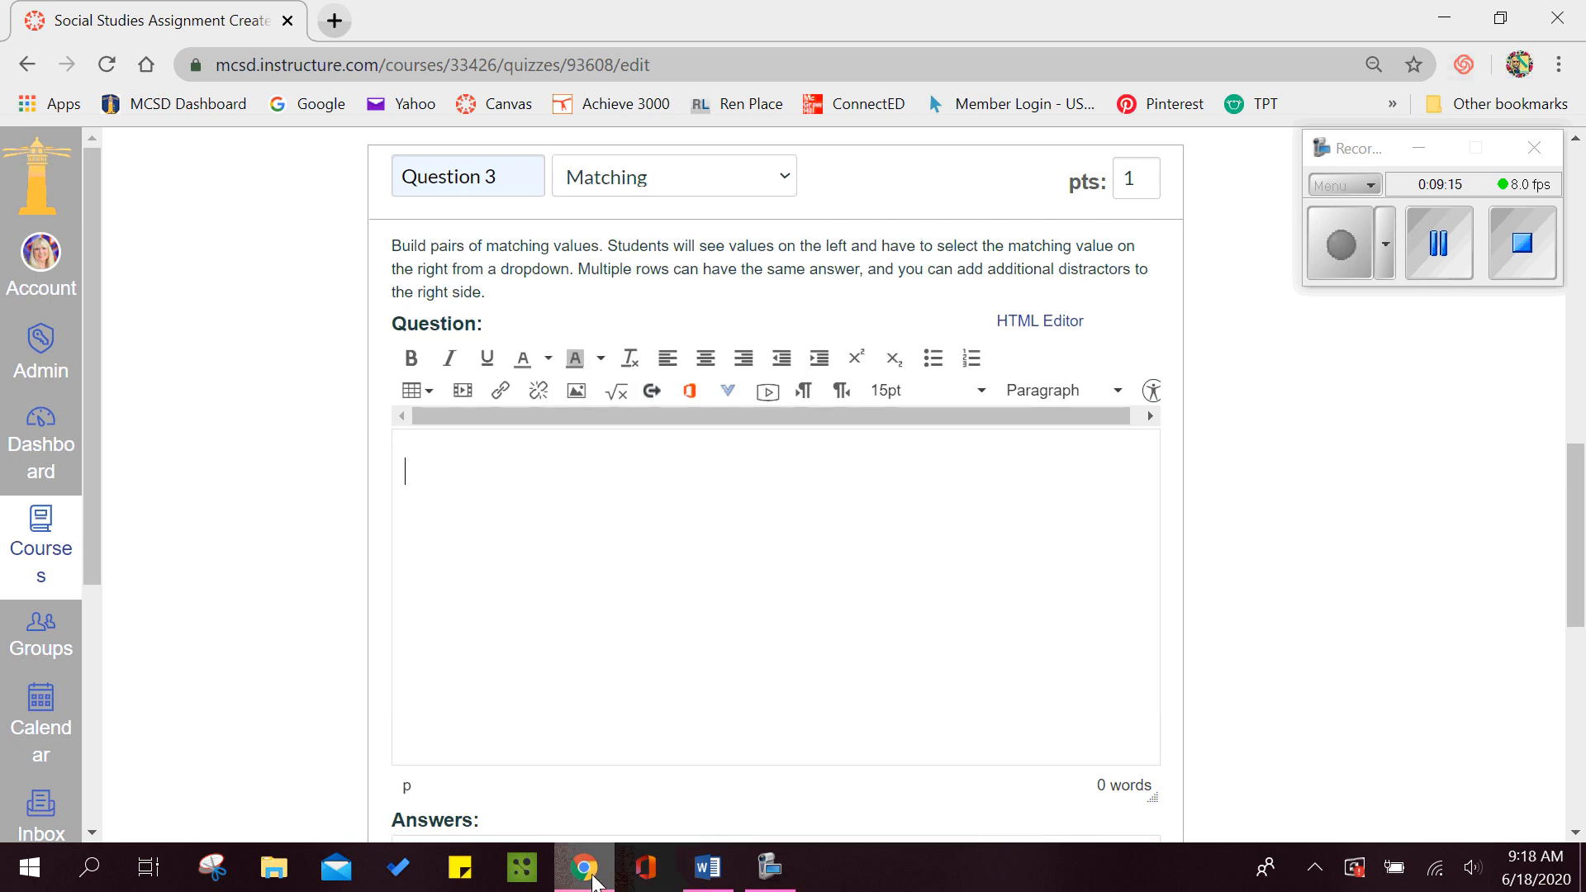
click(707, 867)
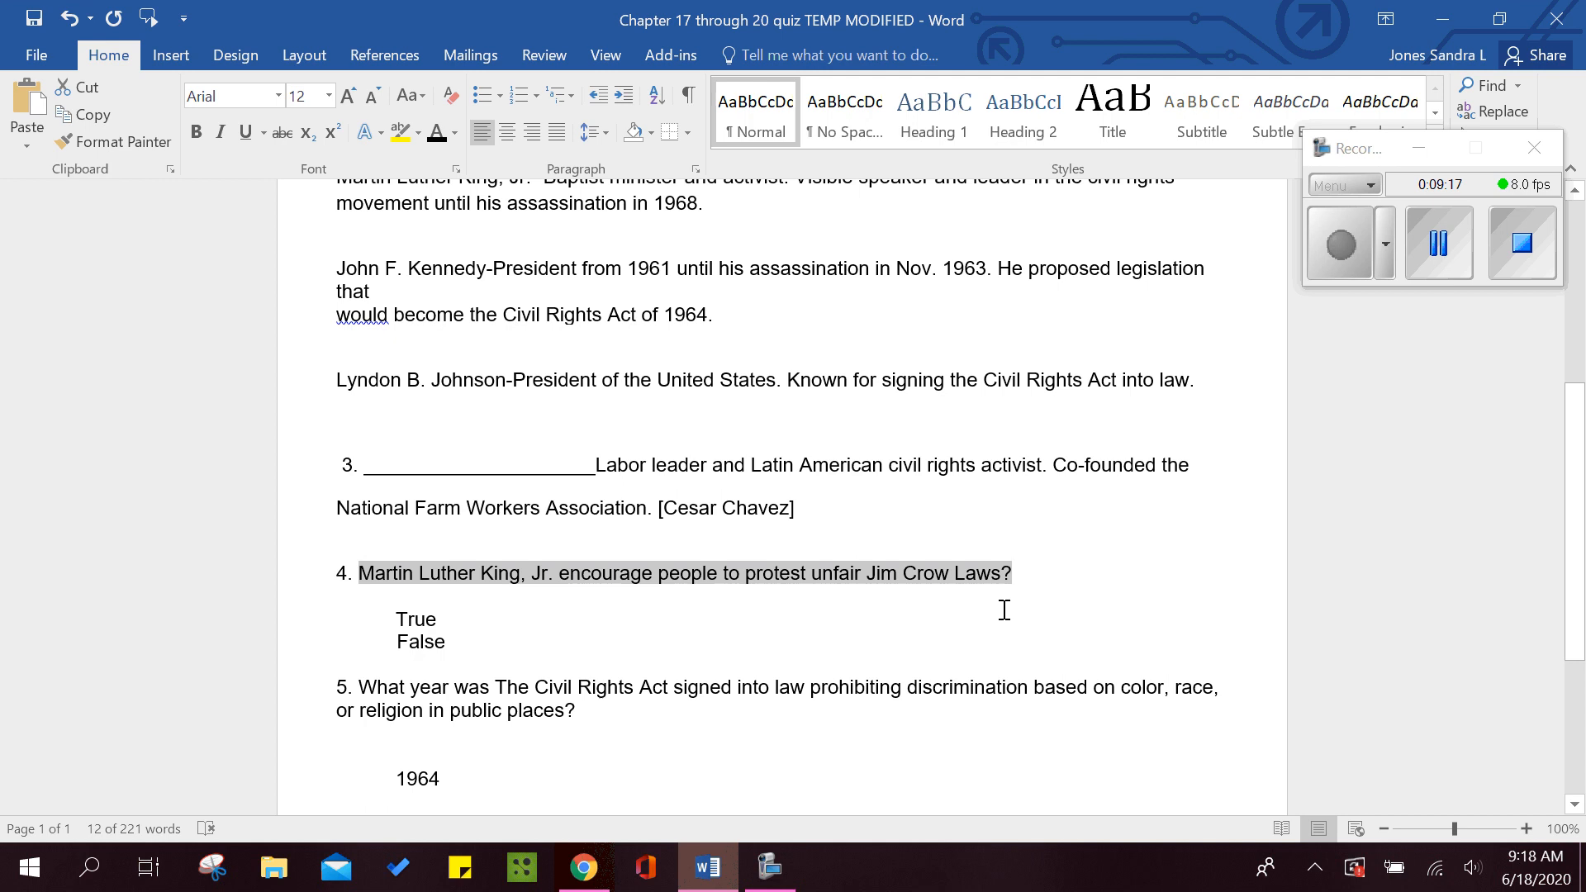
mouse_move(1580, 575)
mouse_down()
mouse_move(1576, 518)
mouse_move(1569, 603)
mouse_up()
click(583, 867)
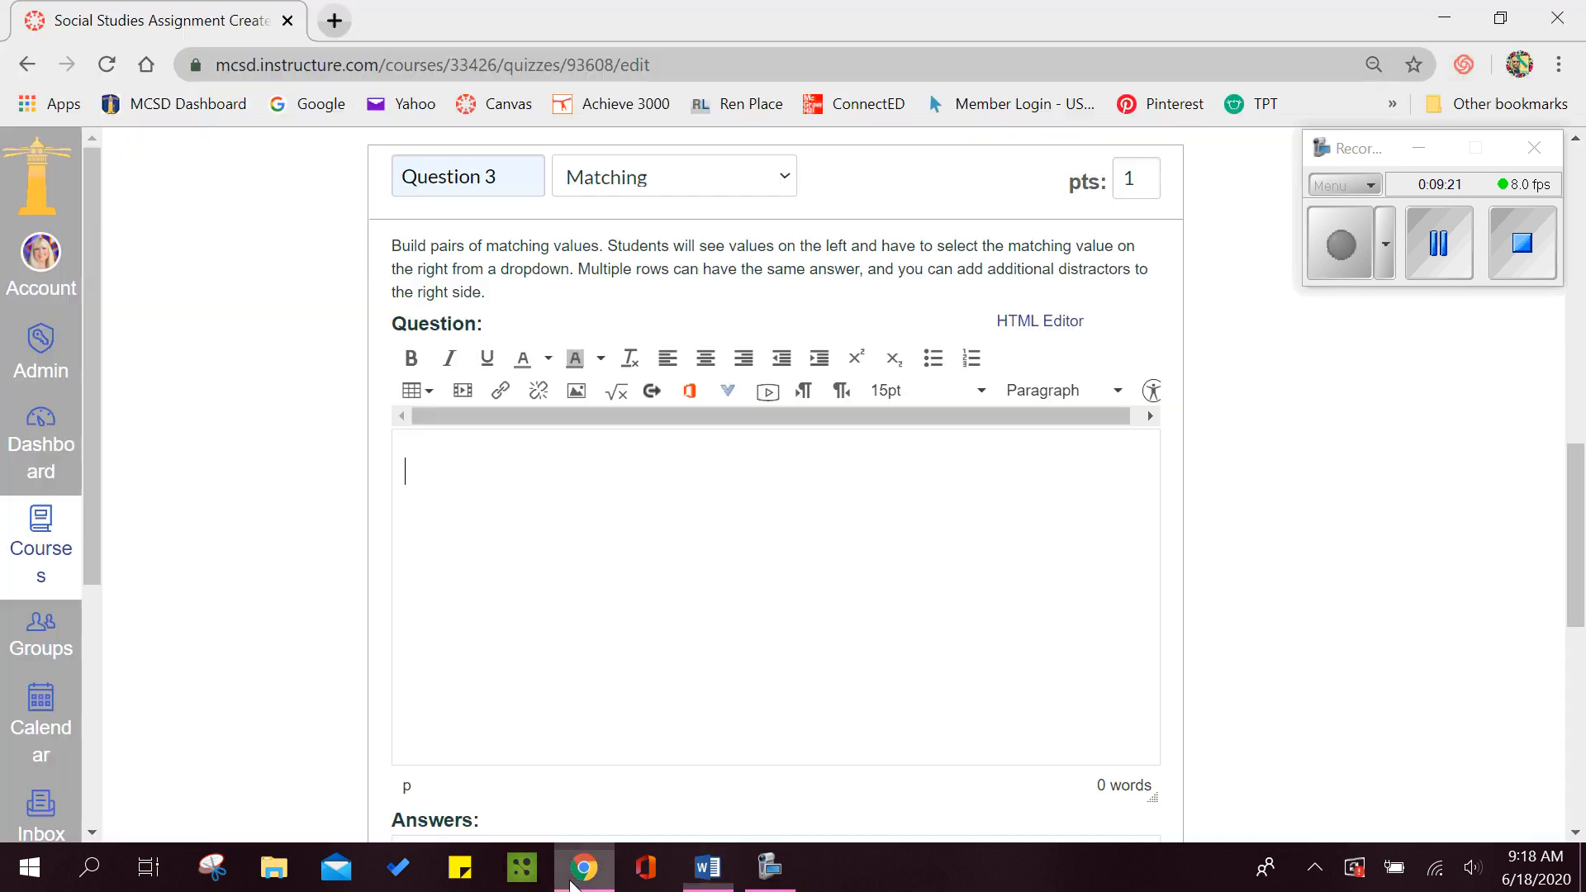
click(513, 534)
text(M)
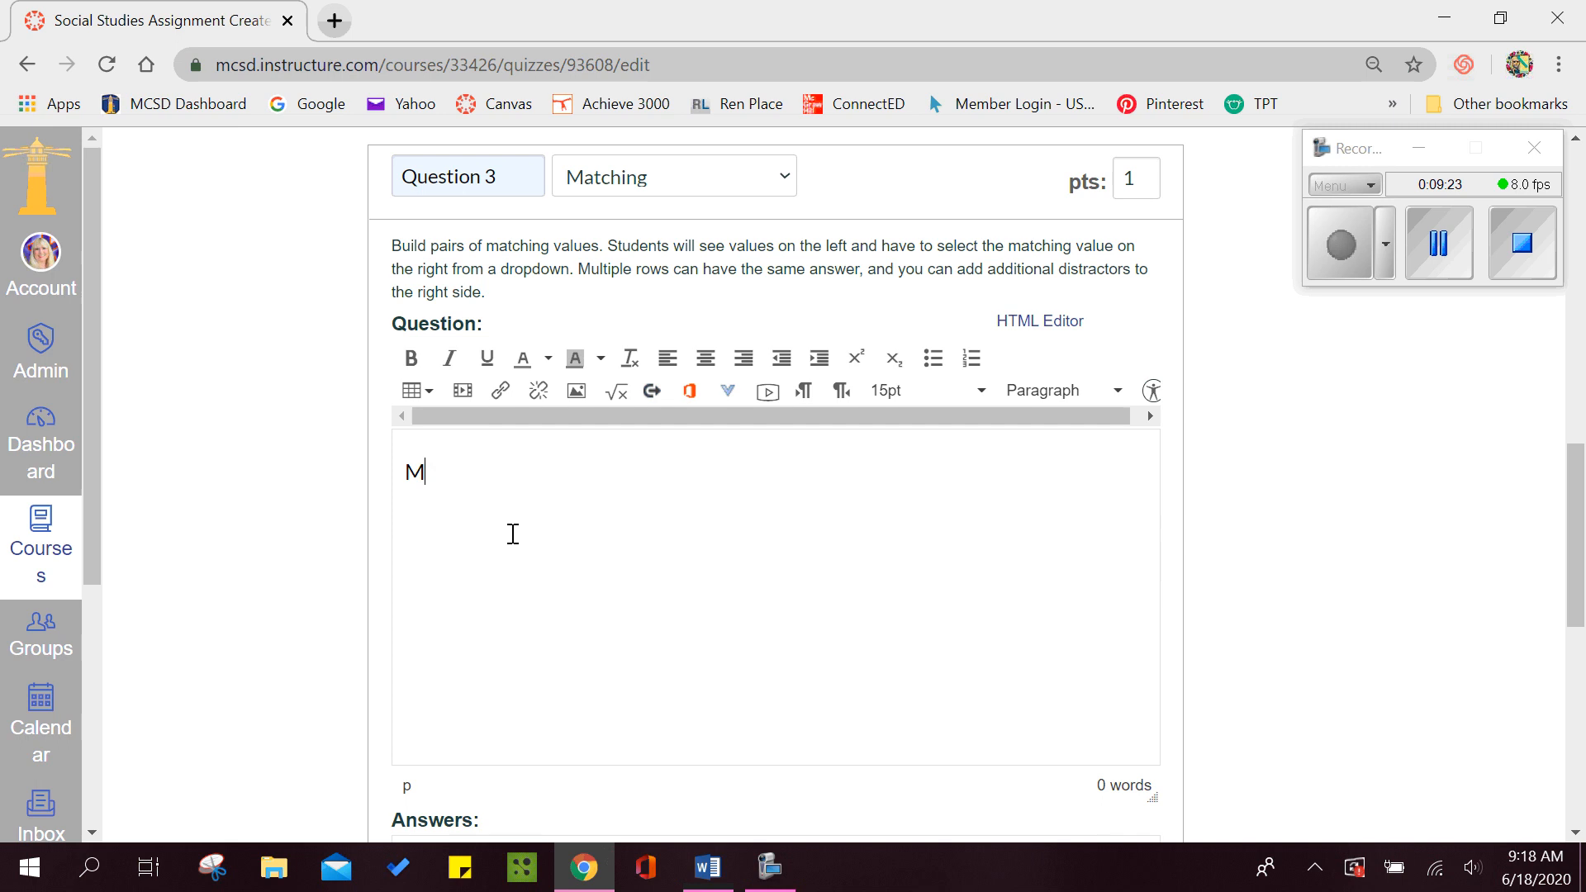
text(atch the figure on the le)
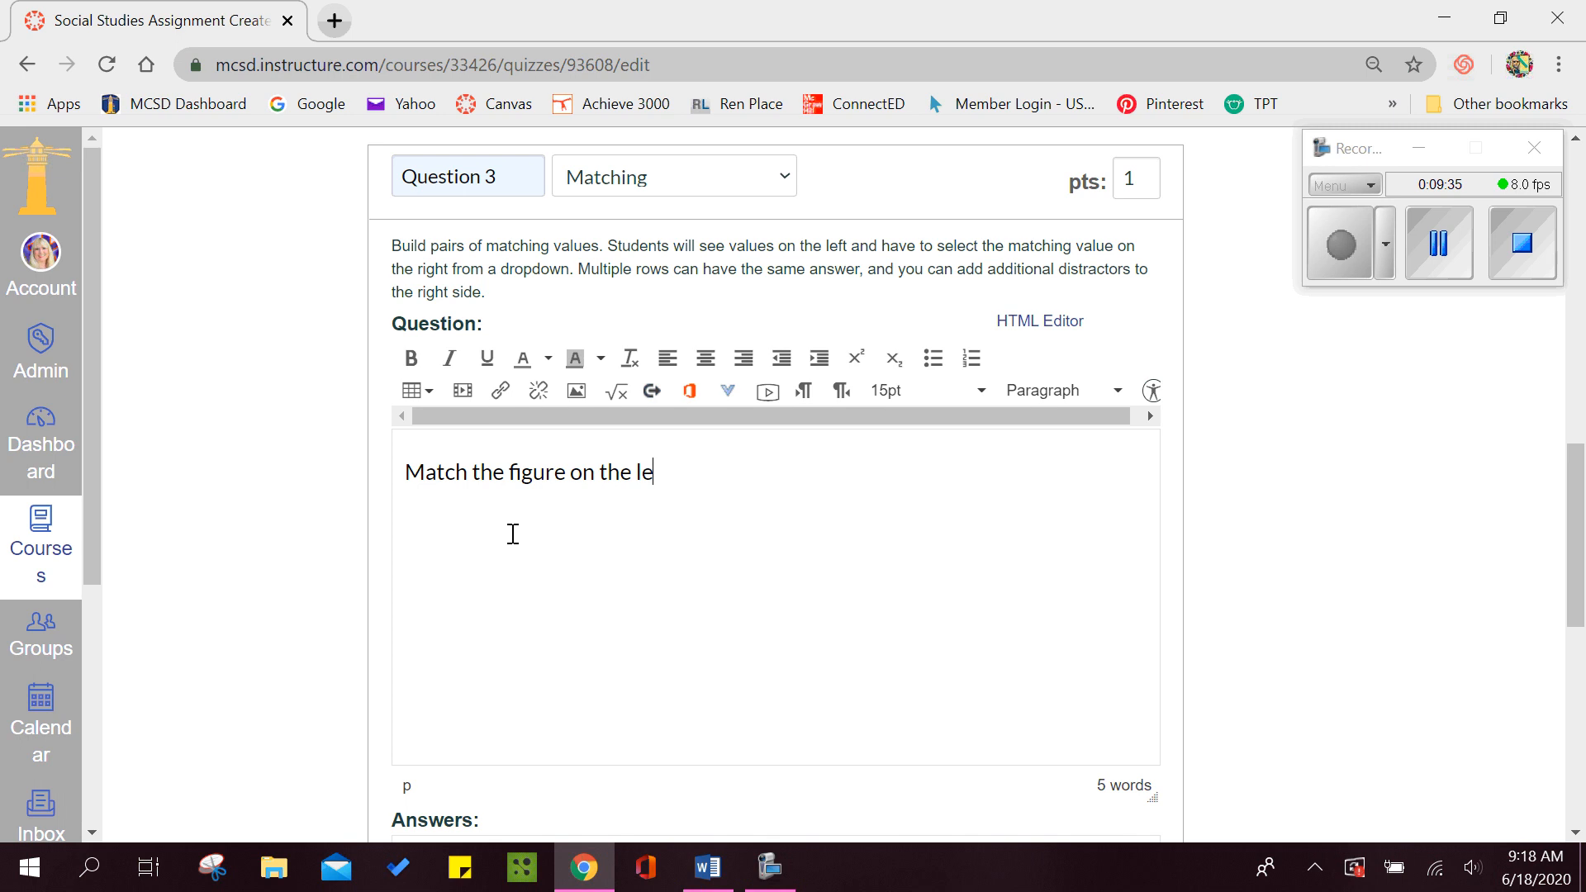
text(ft to their descr)
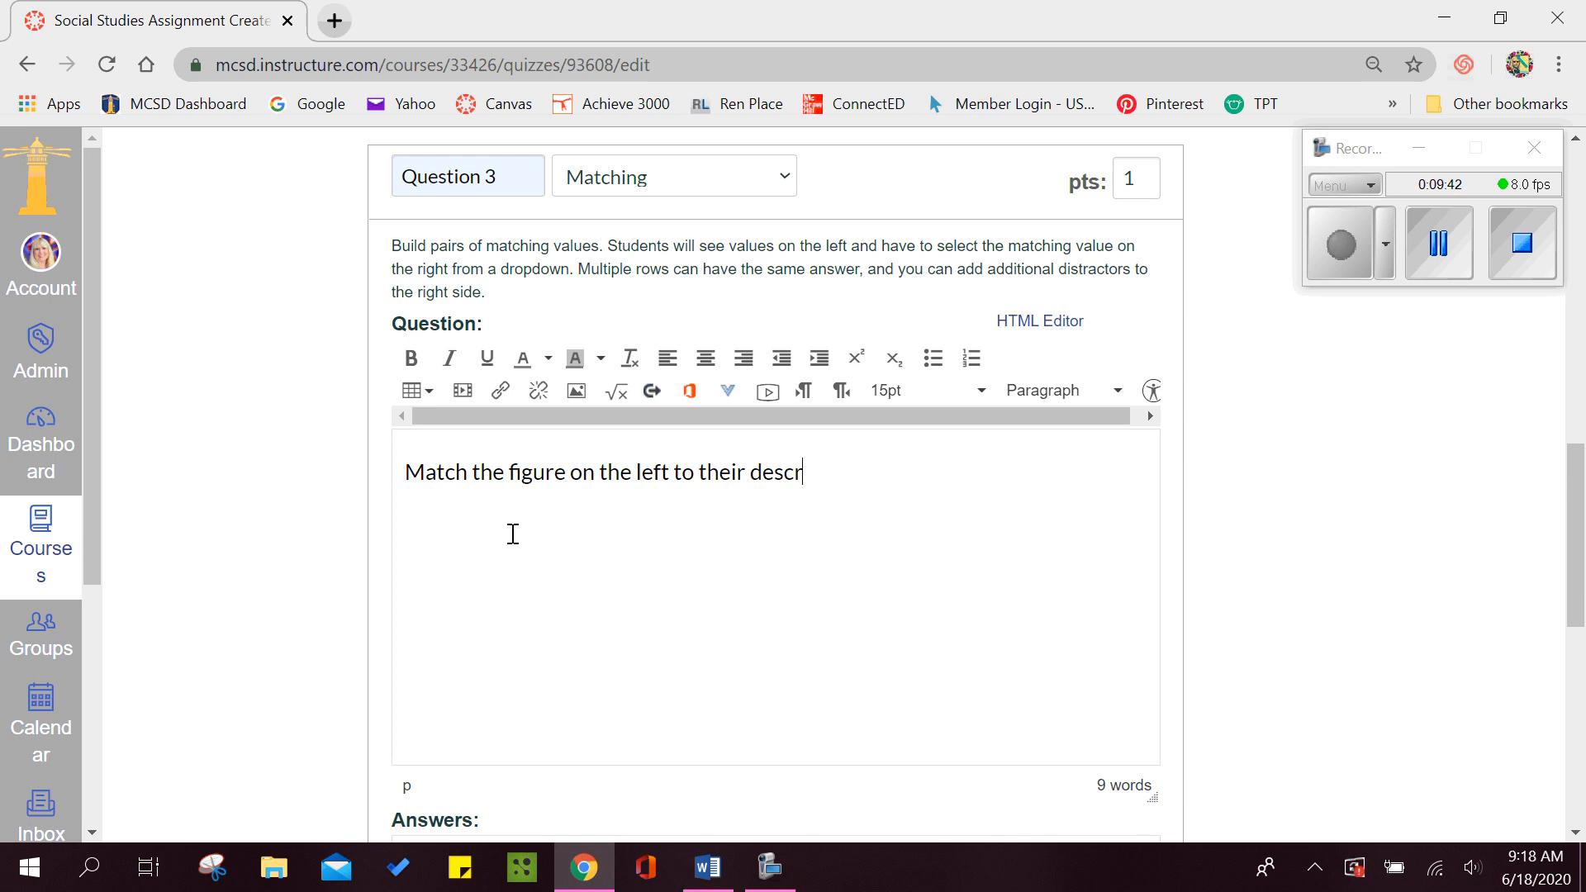
text(iption on the r)
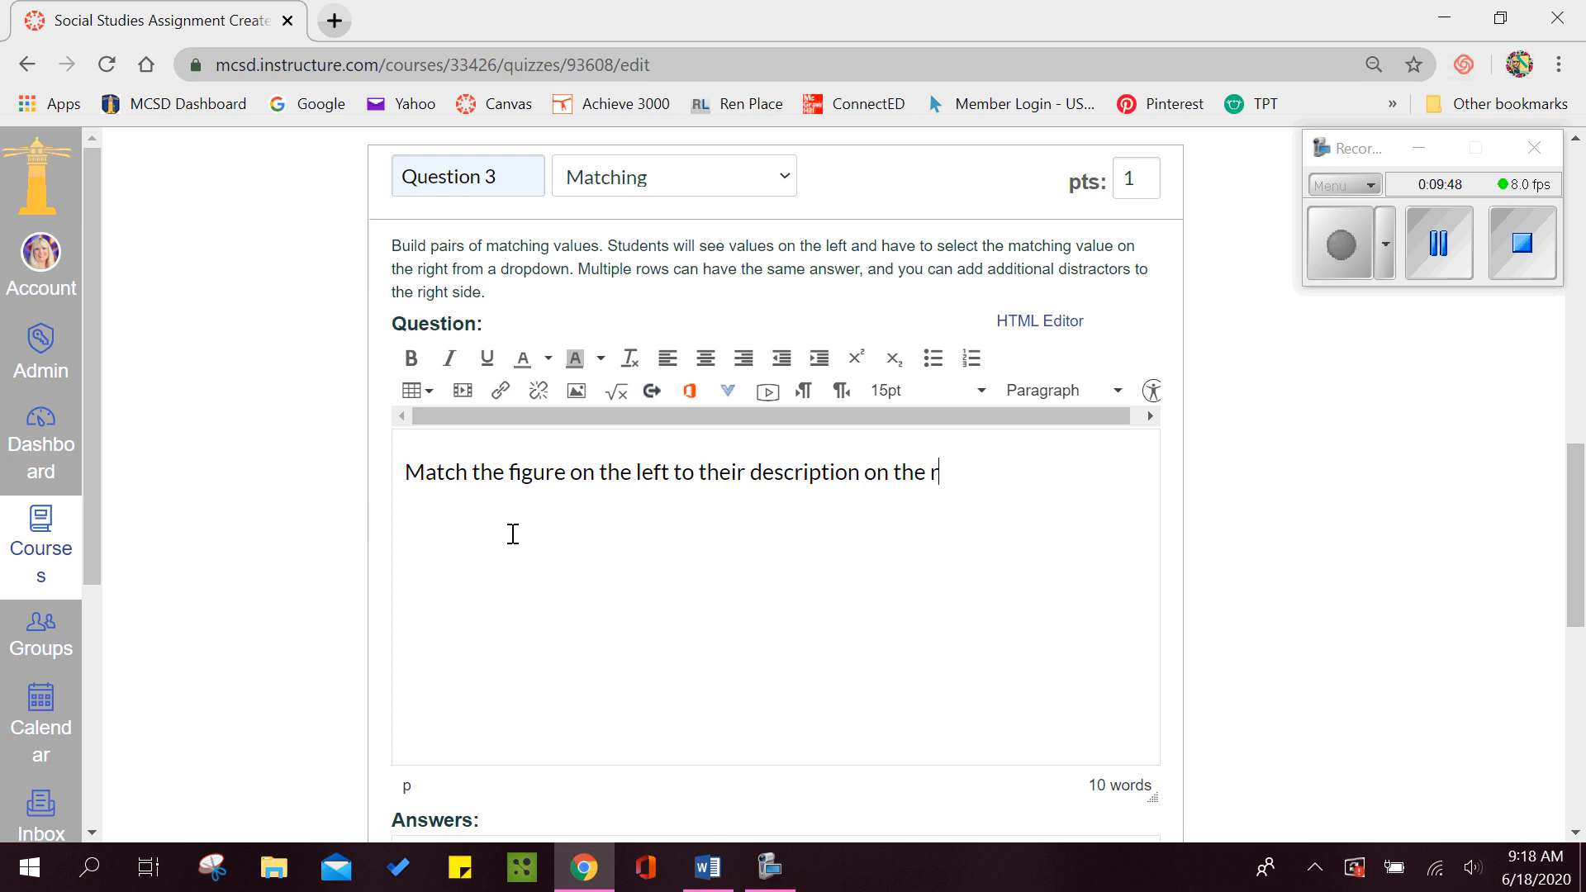
text(ight.)
- Copy "Rosa Parks" from the Word quiz into the left side of Question 3's first matching pair in Canvas
scroll(1576, 570, down, 2)
drag(1576, 570, 1578, 461)
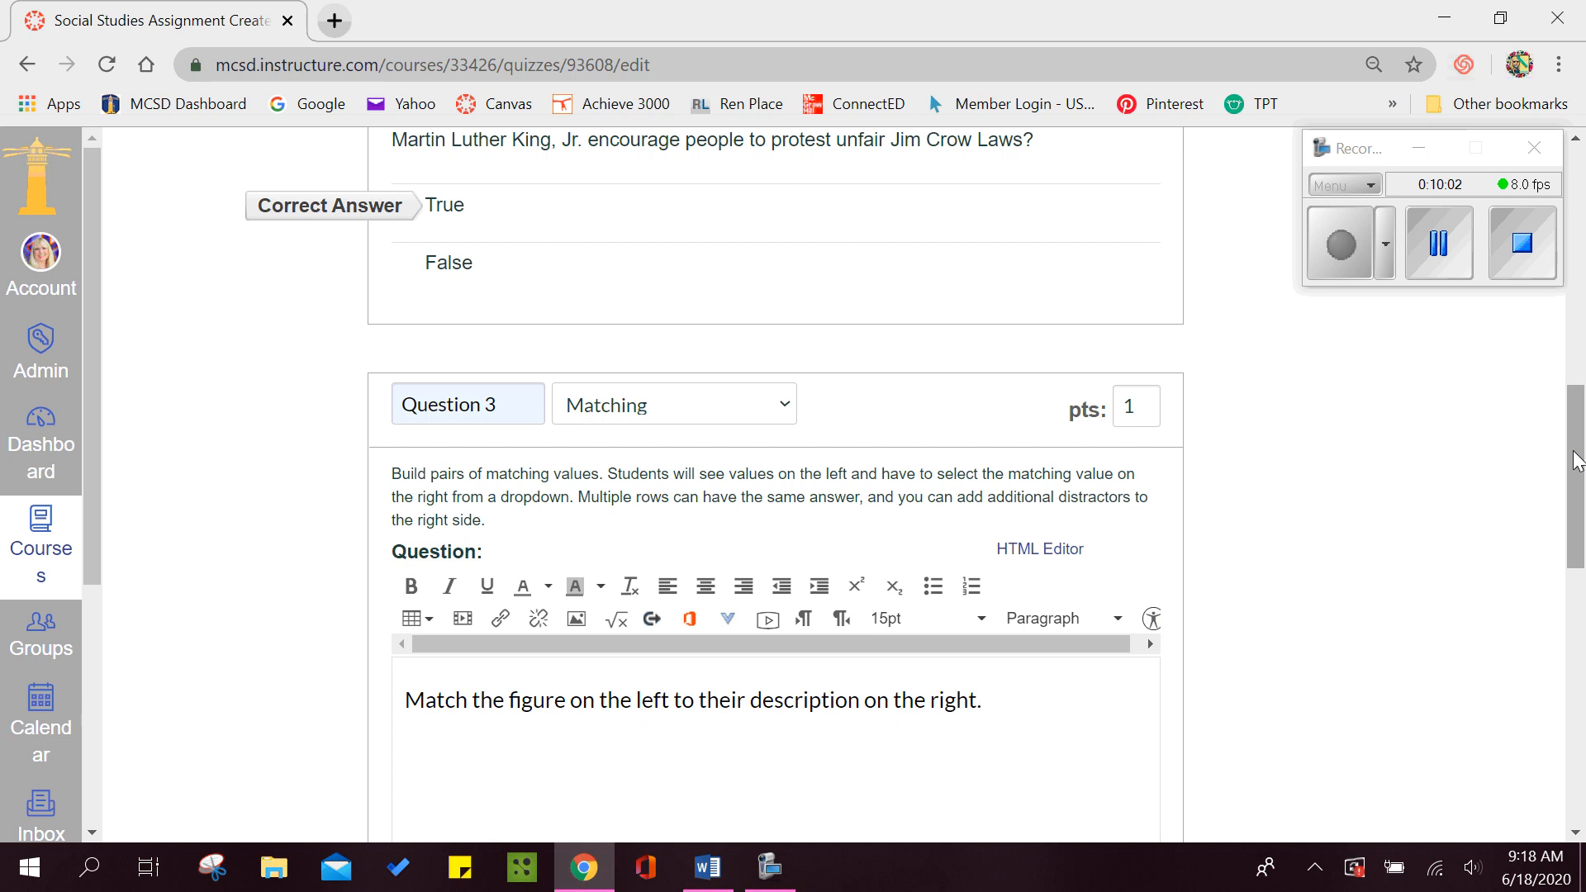
drag(1578, 460, 1583, 663)
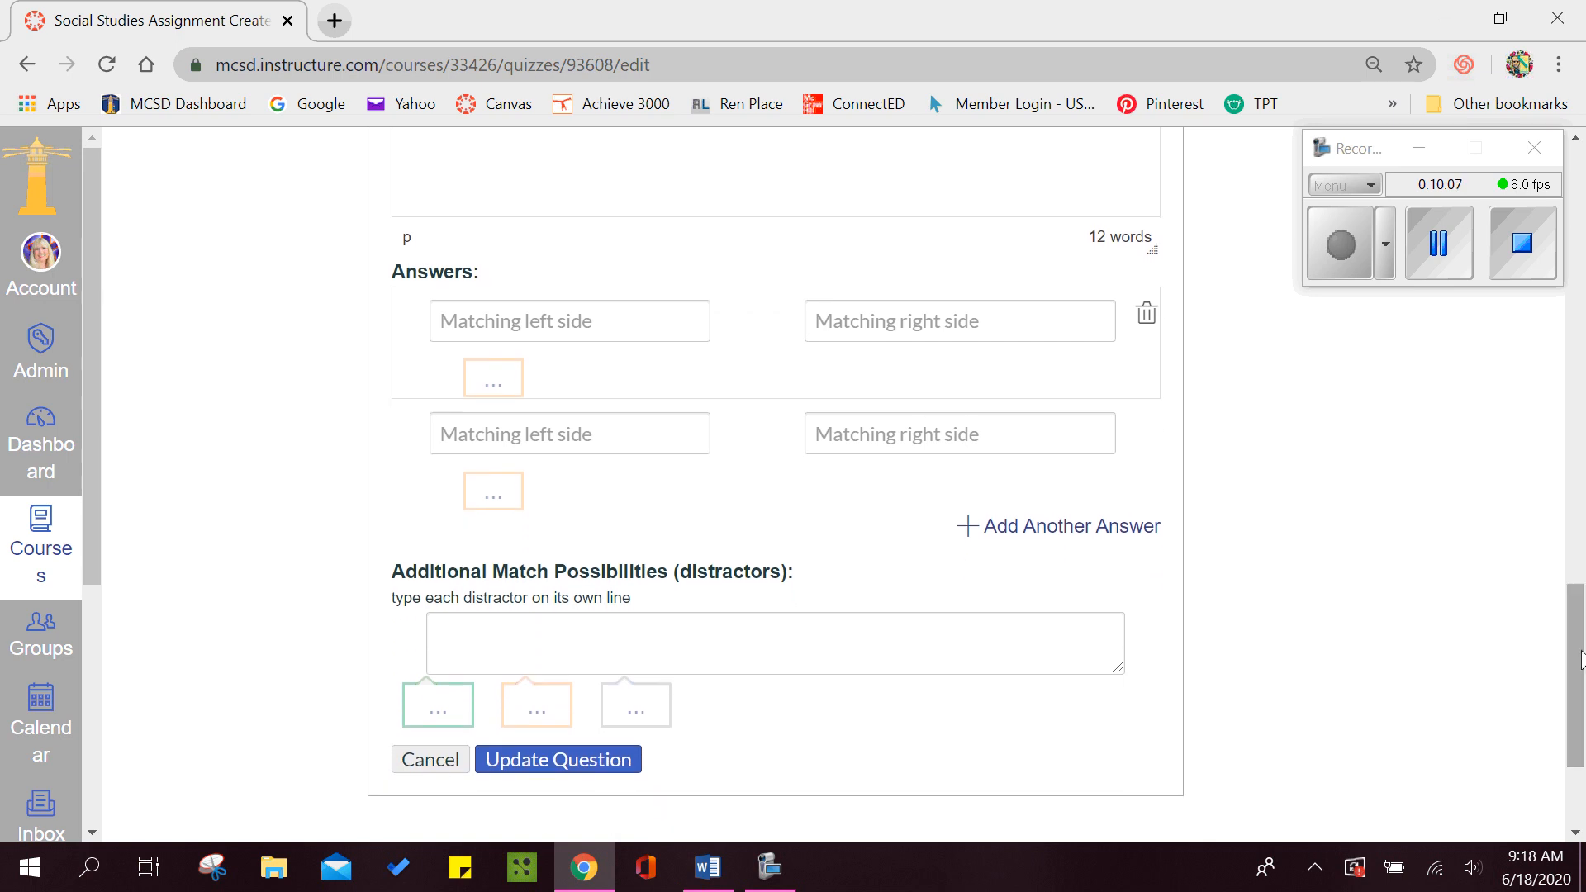
click(721, 884)
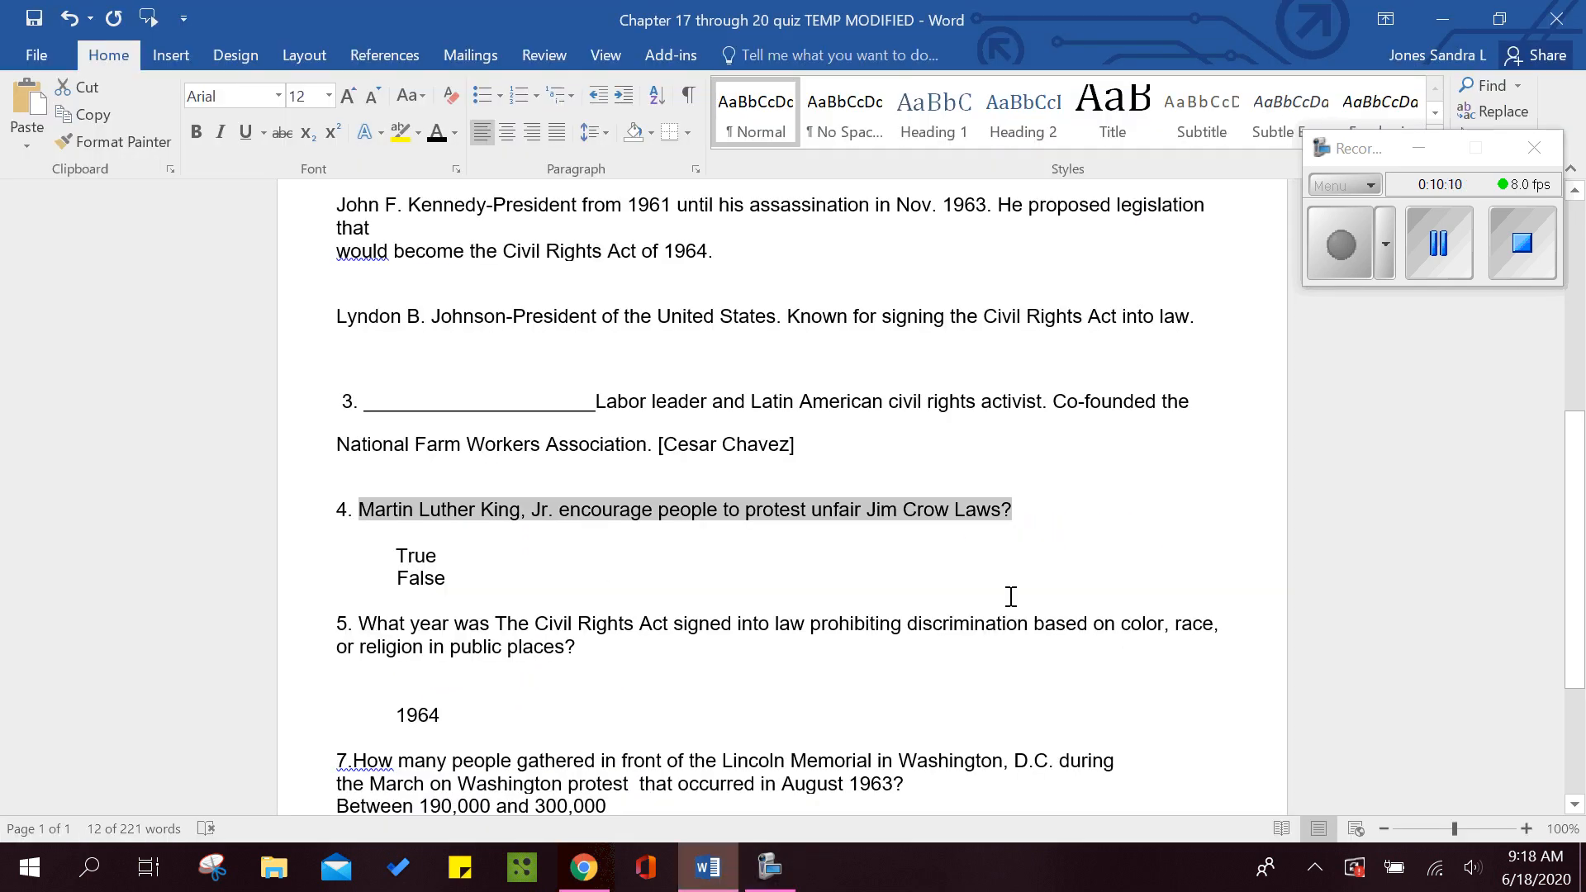
drag(1582, 590, 1576, 533)
scroll(1575, 454, up, 3)
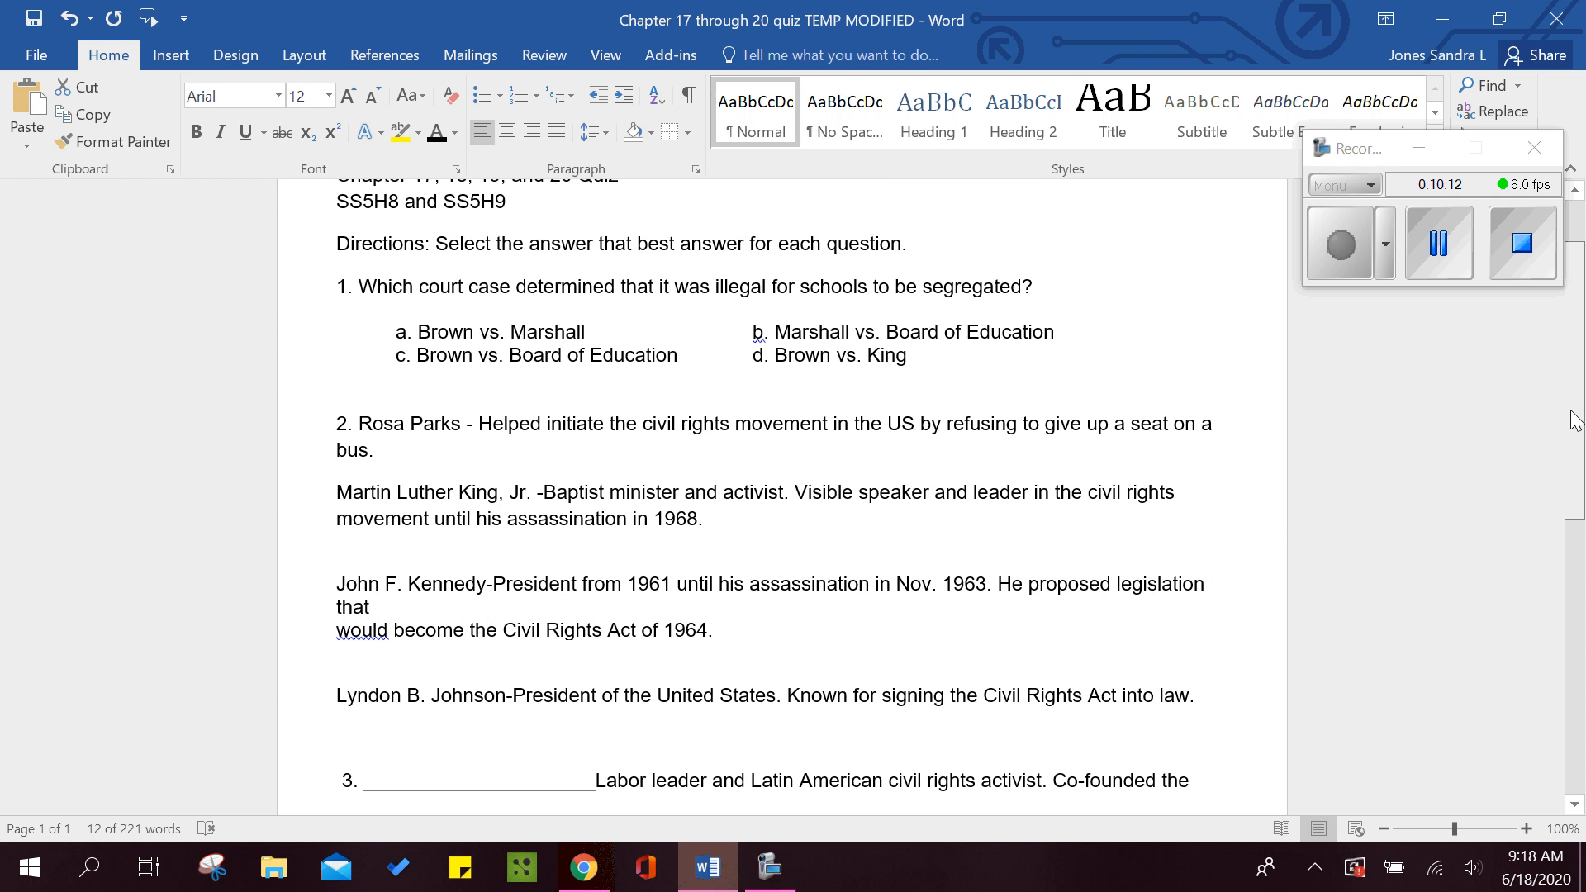
drag(463, 444, 361, 446)
key(ctrl+c)
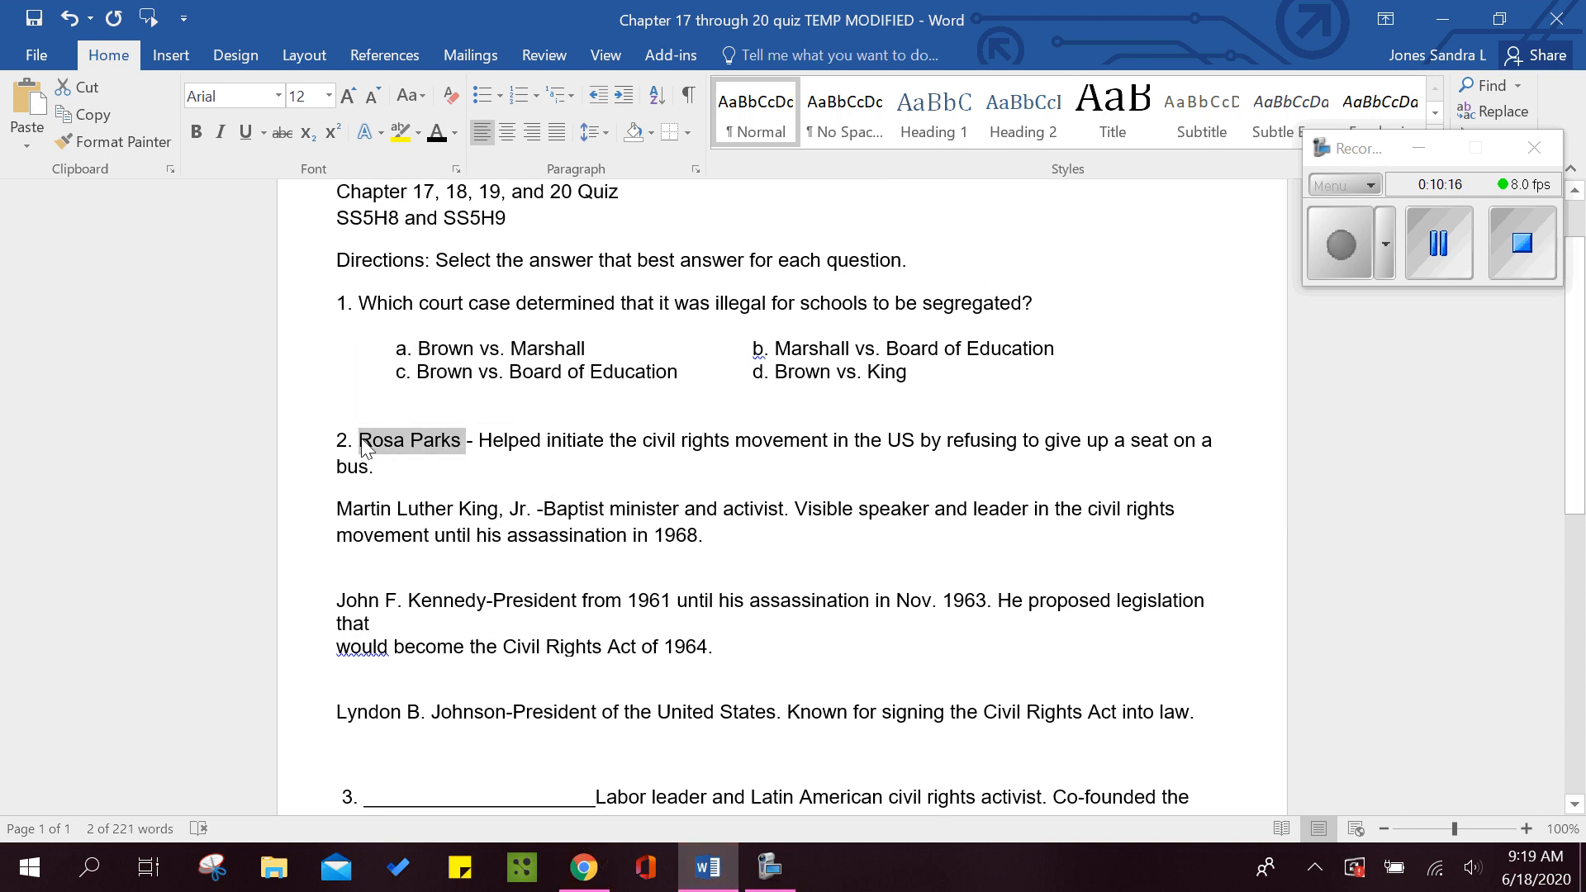
click(583, 867)
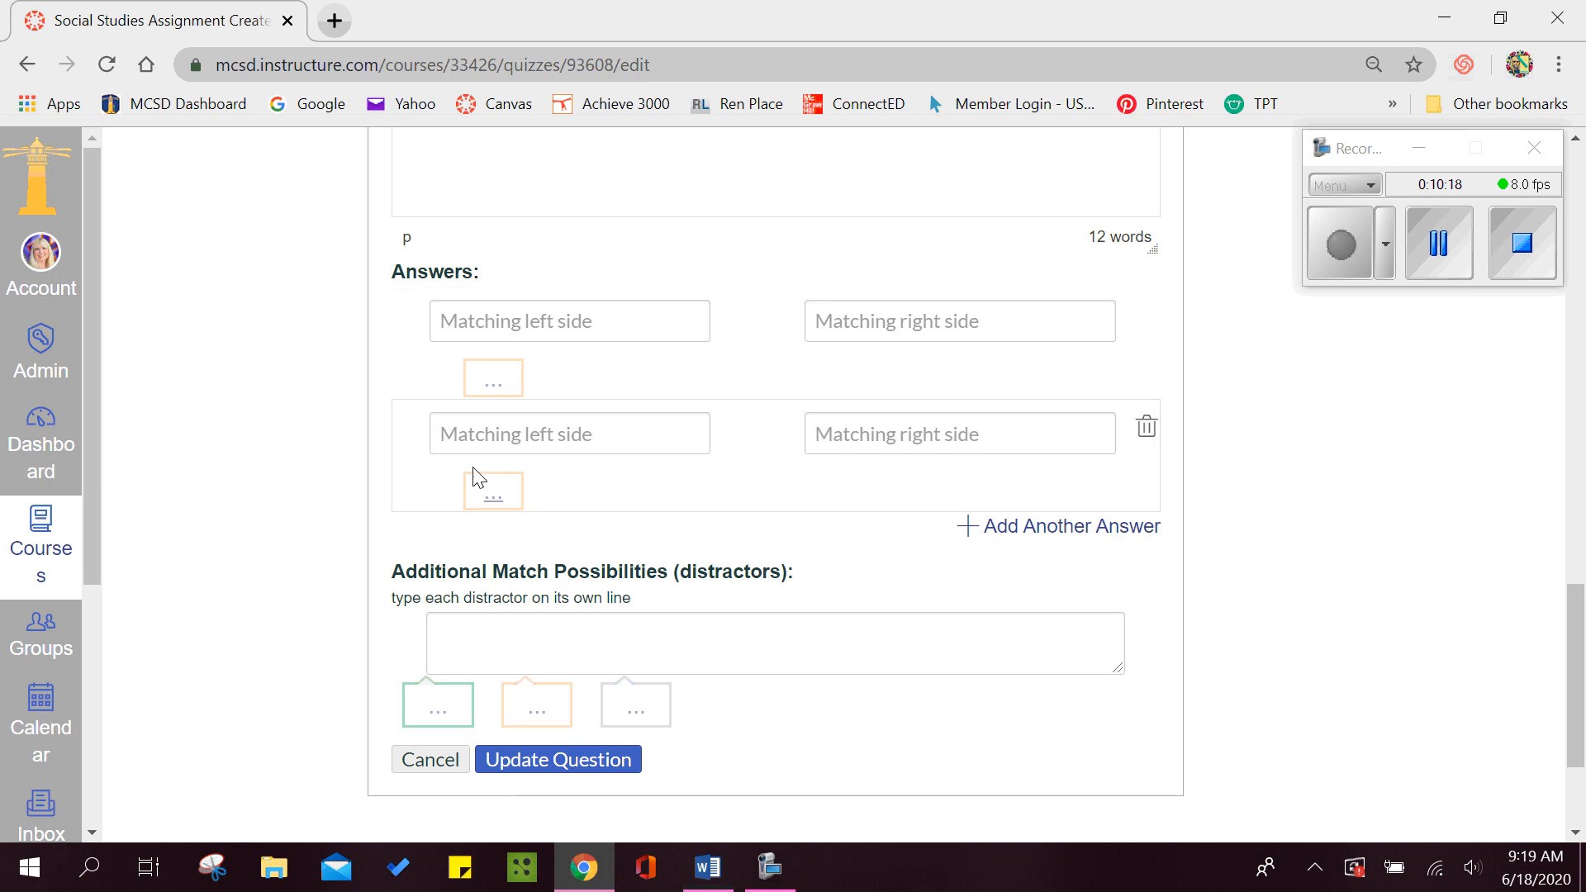
click(477, 326)
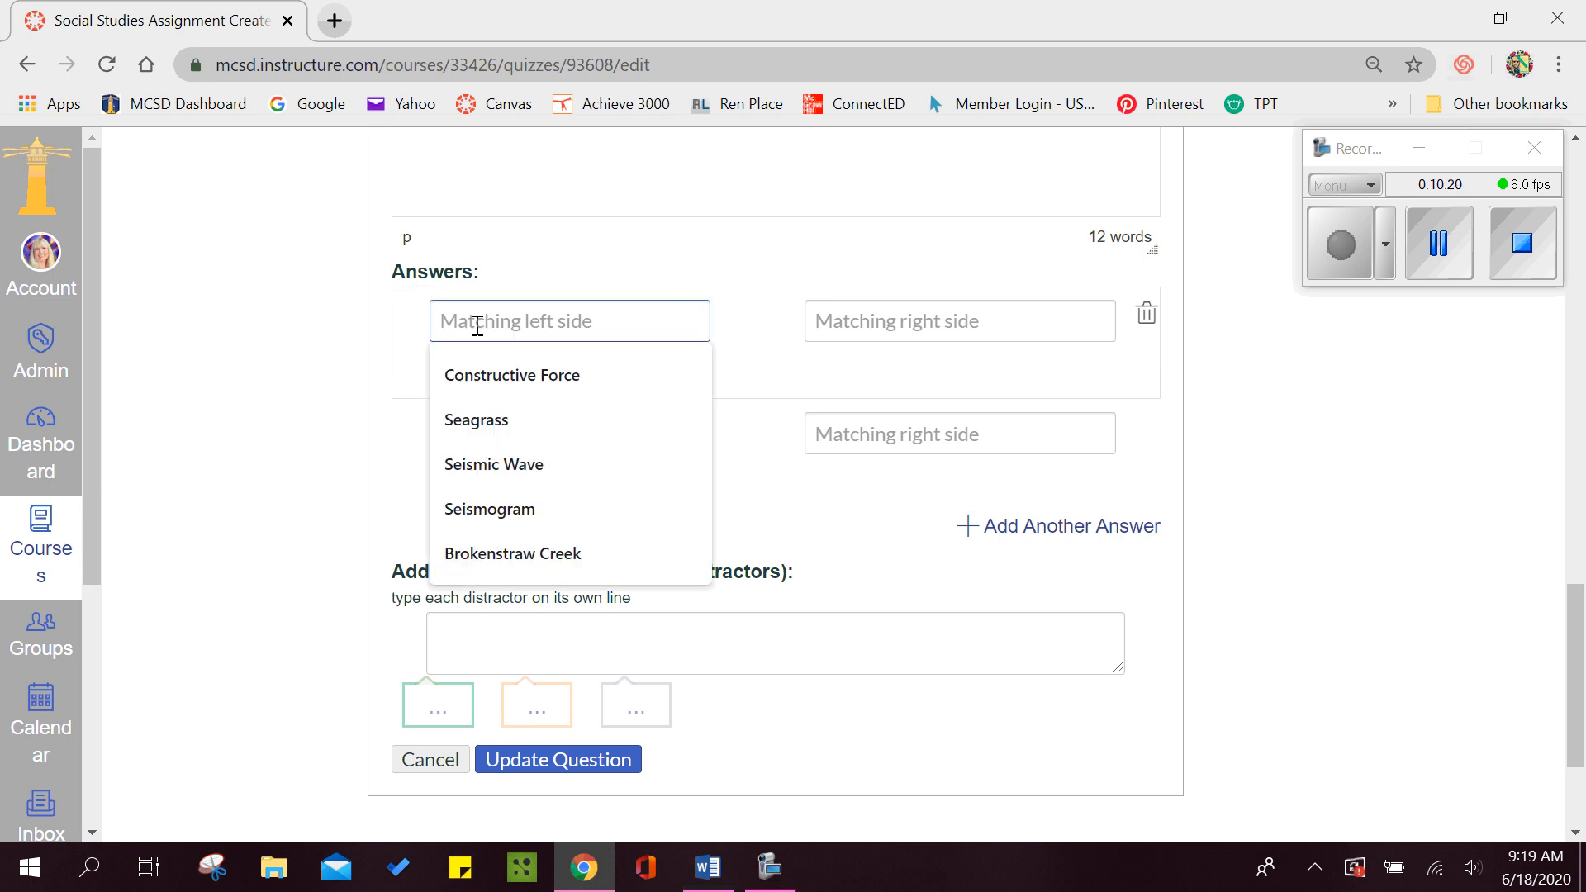
key(ctrl+v)
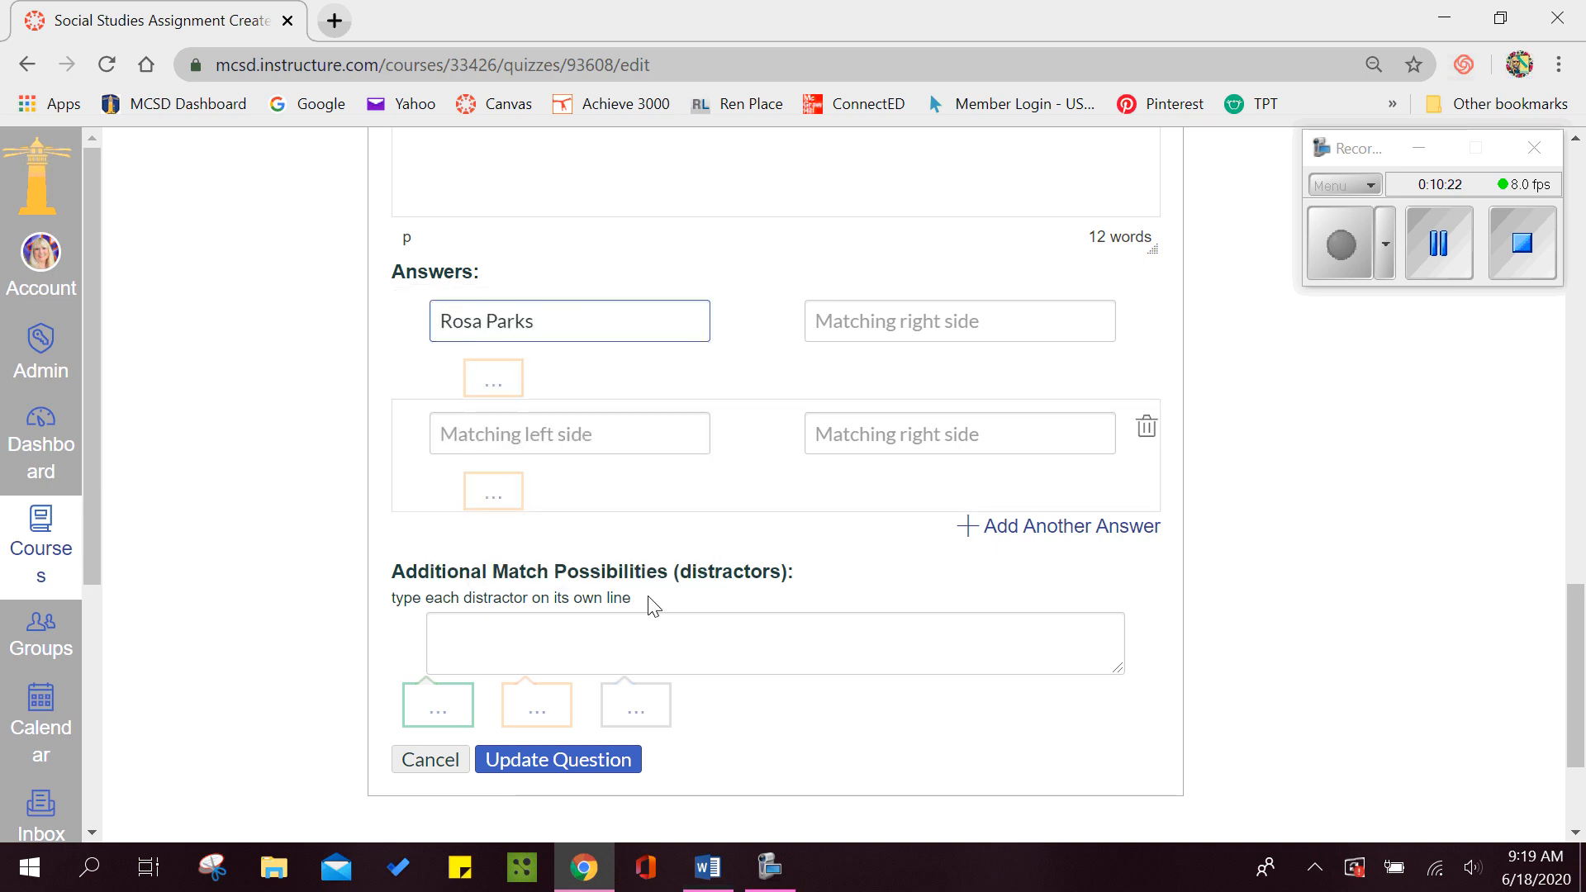
- Copy "Helped initiate the civil rights movement in the US by refusing to give up a seat on a bus." as Rosa Parks' match
click(707, 867)
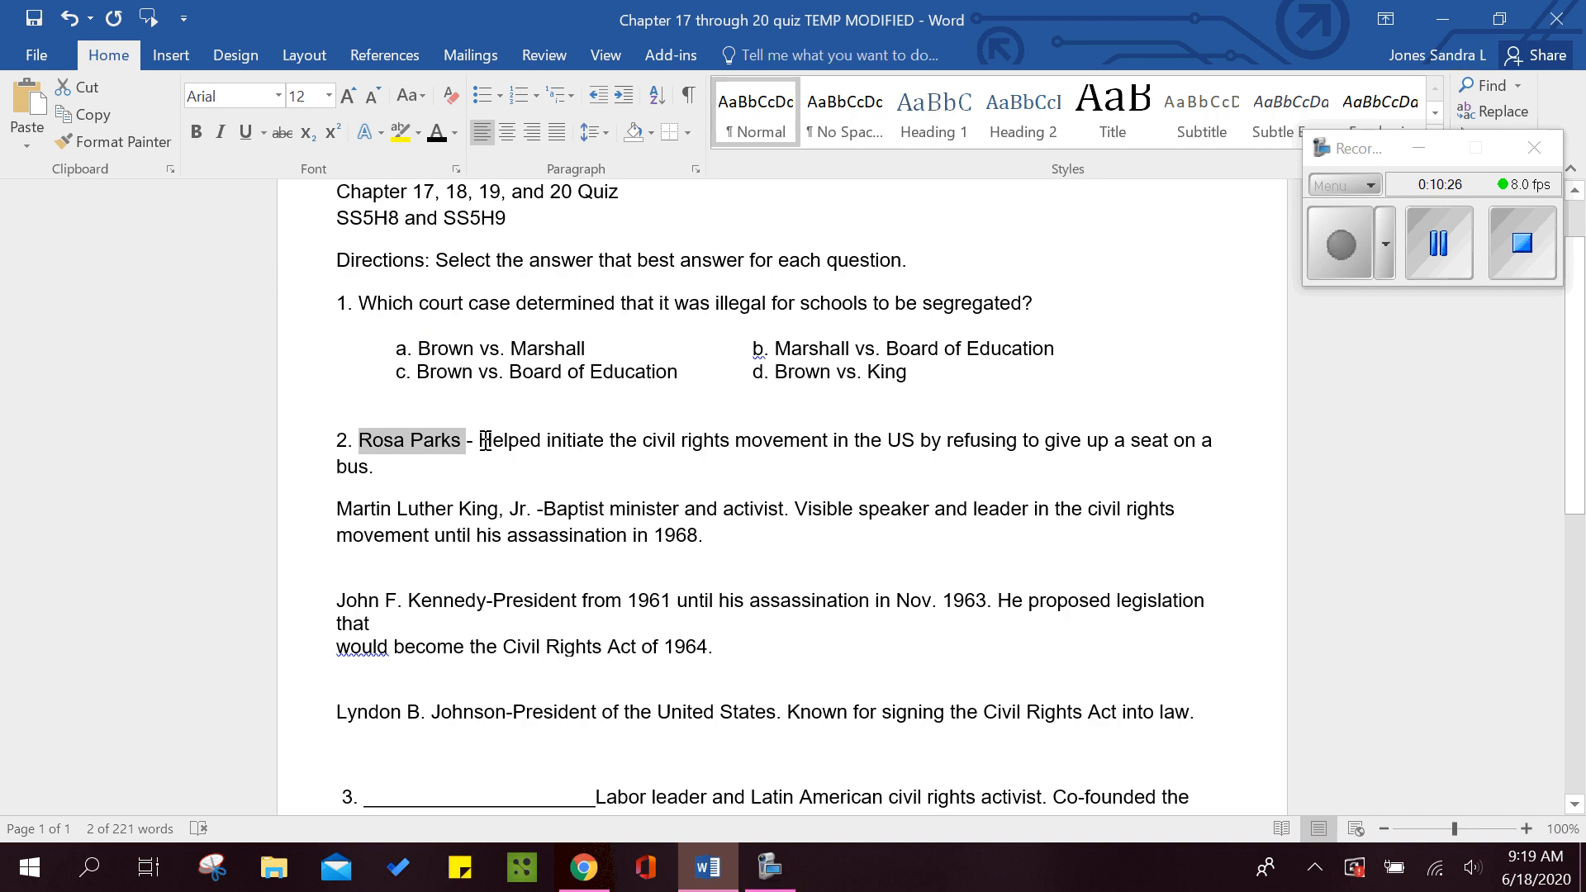
drag(485, 440, 488, 457)
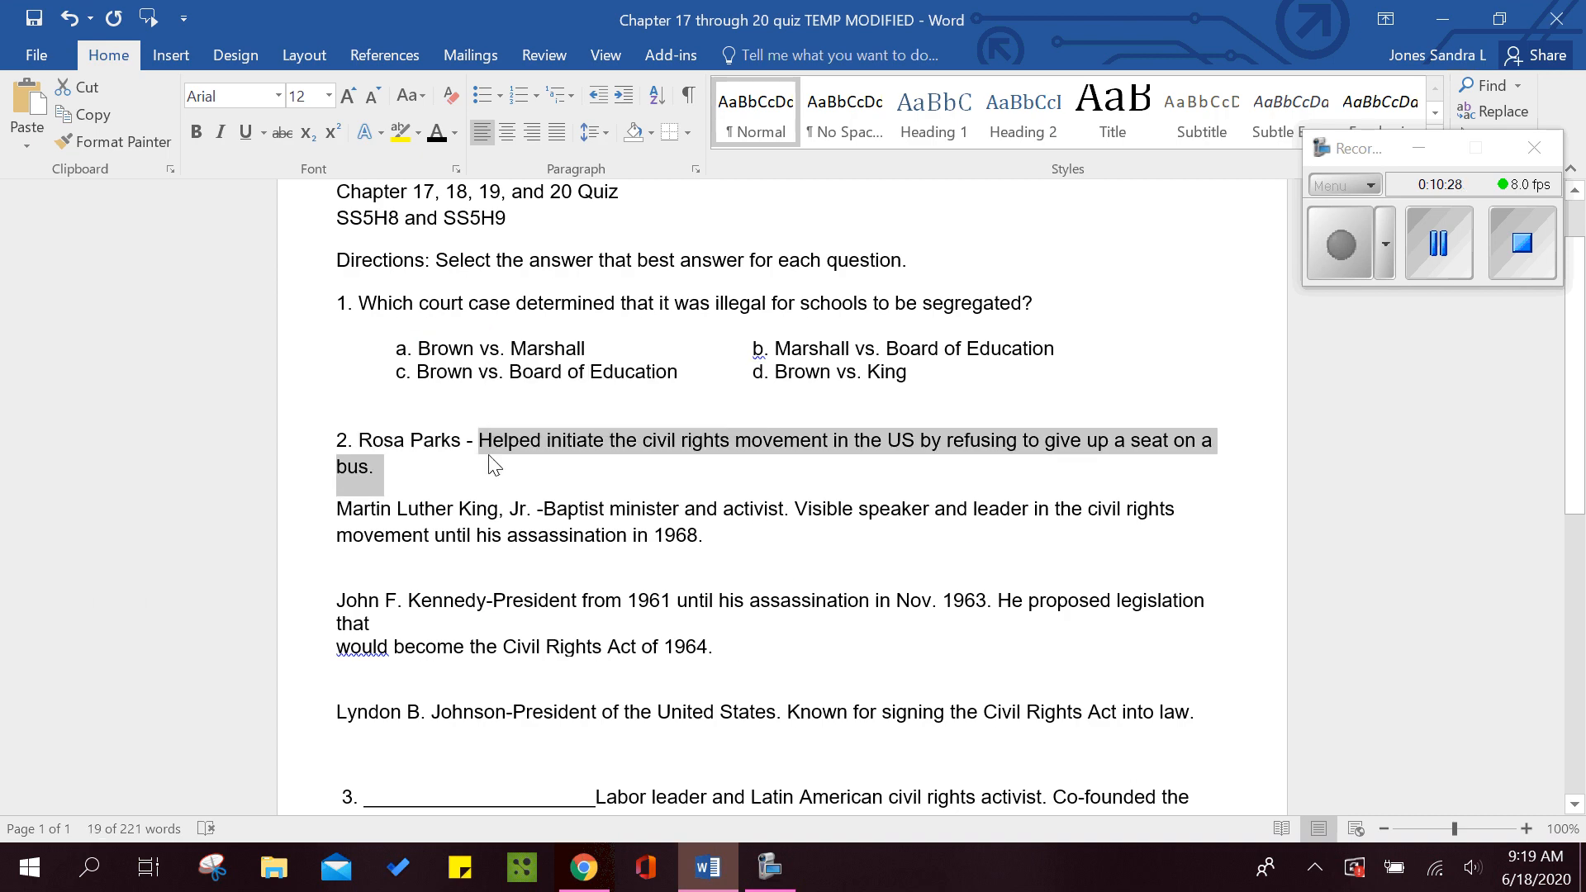
click(584, 866)
click(851, 330)
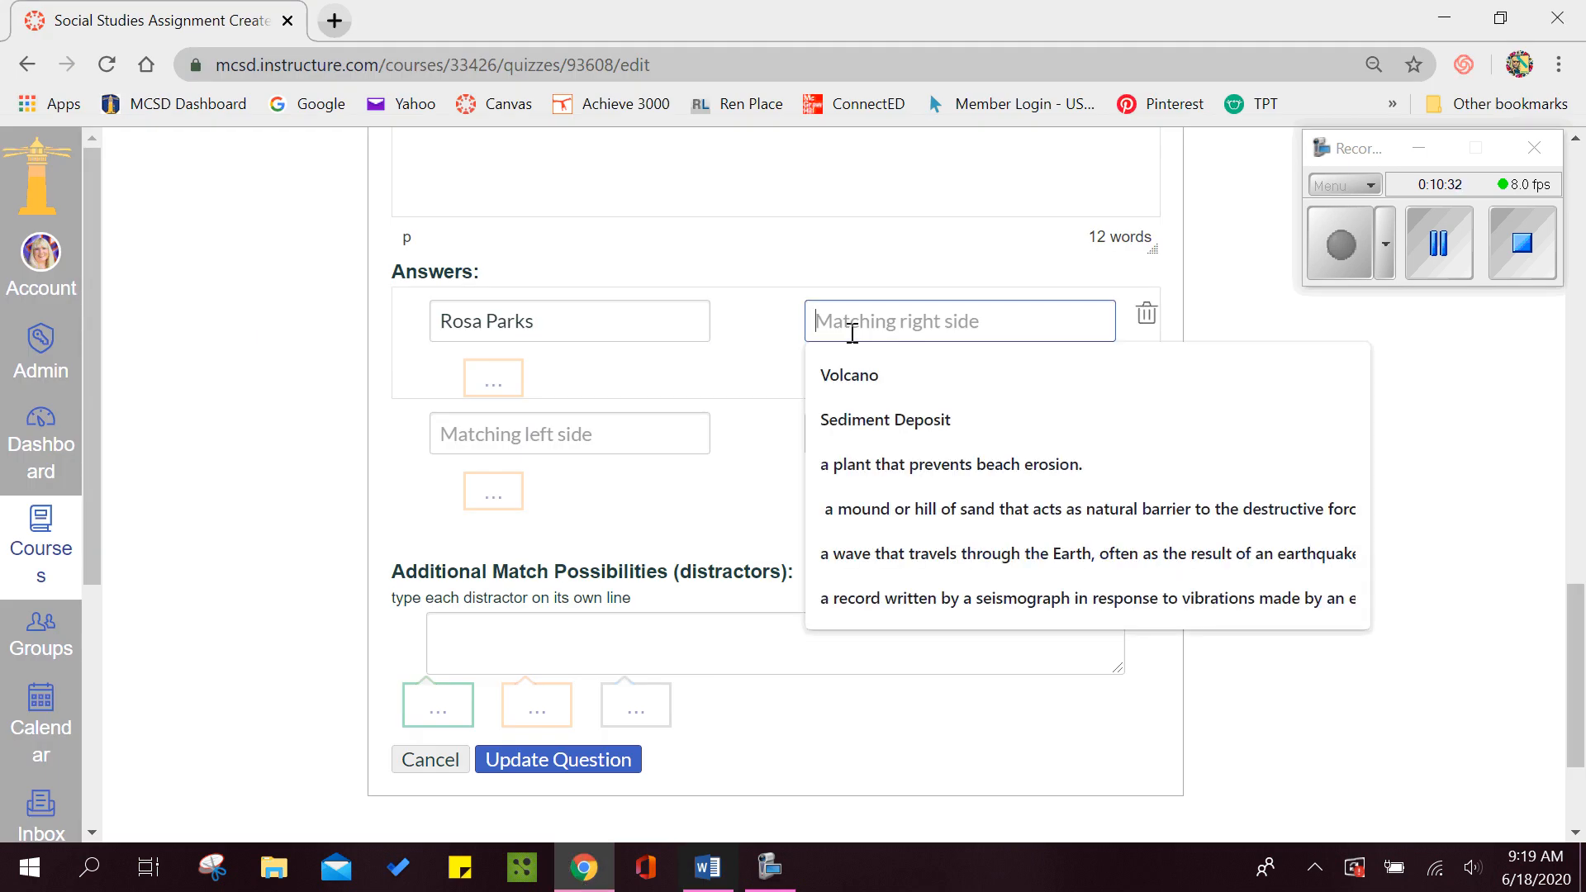
text(refusing to give up a seat on a bus.)
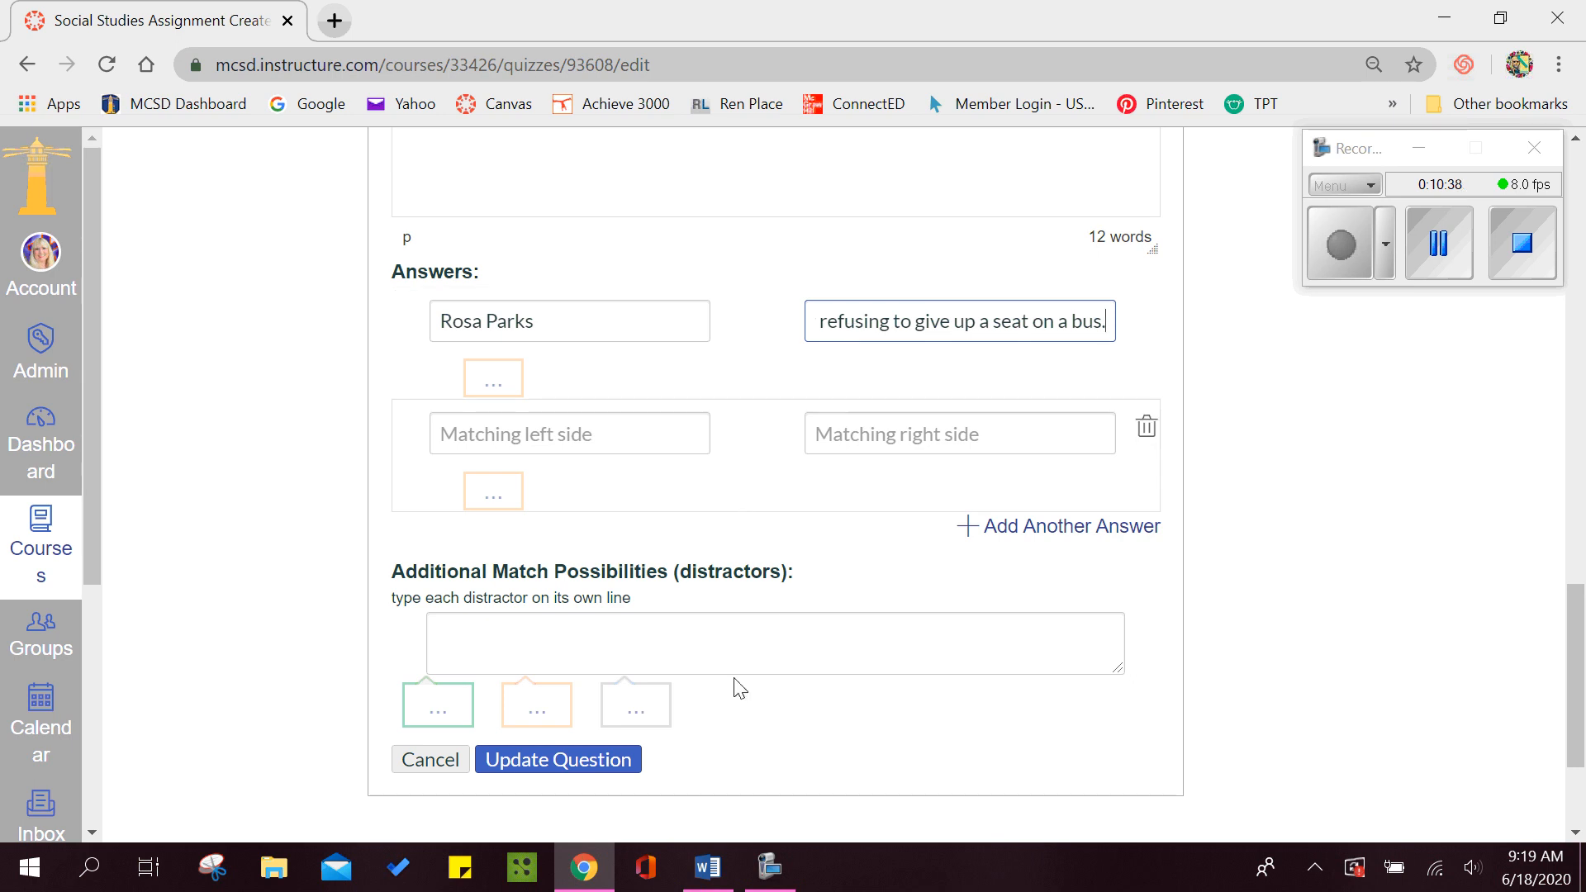
- Copy "Martin Luther King, Jr." from the Word quiz into the left side of the second matching pair in Canvas
click(597, 883)
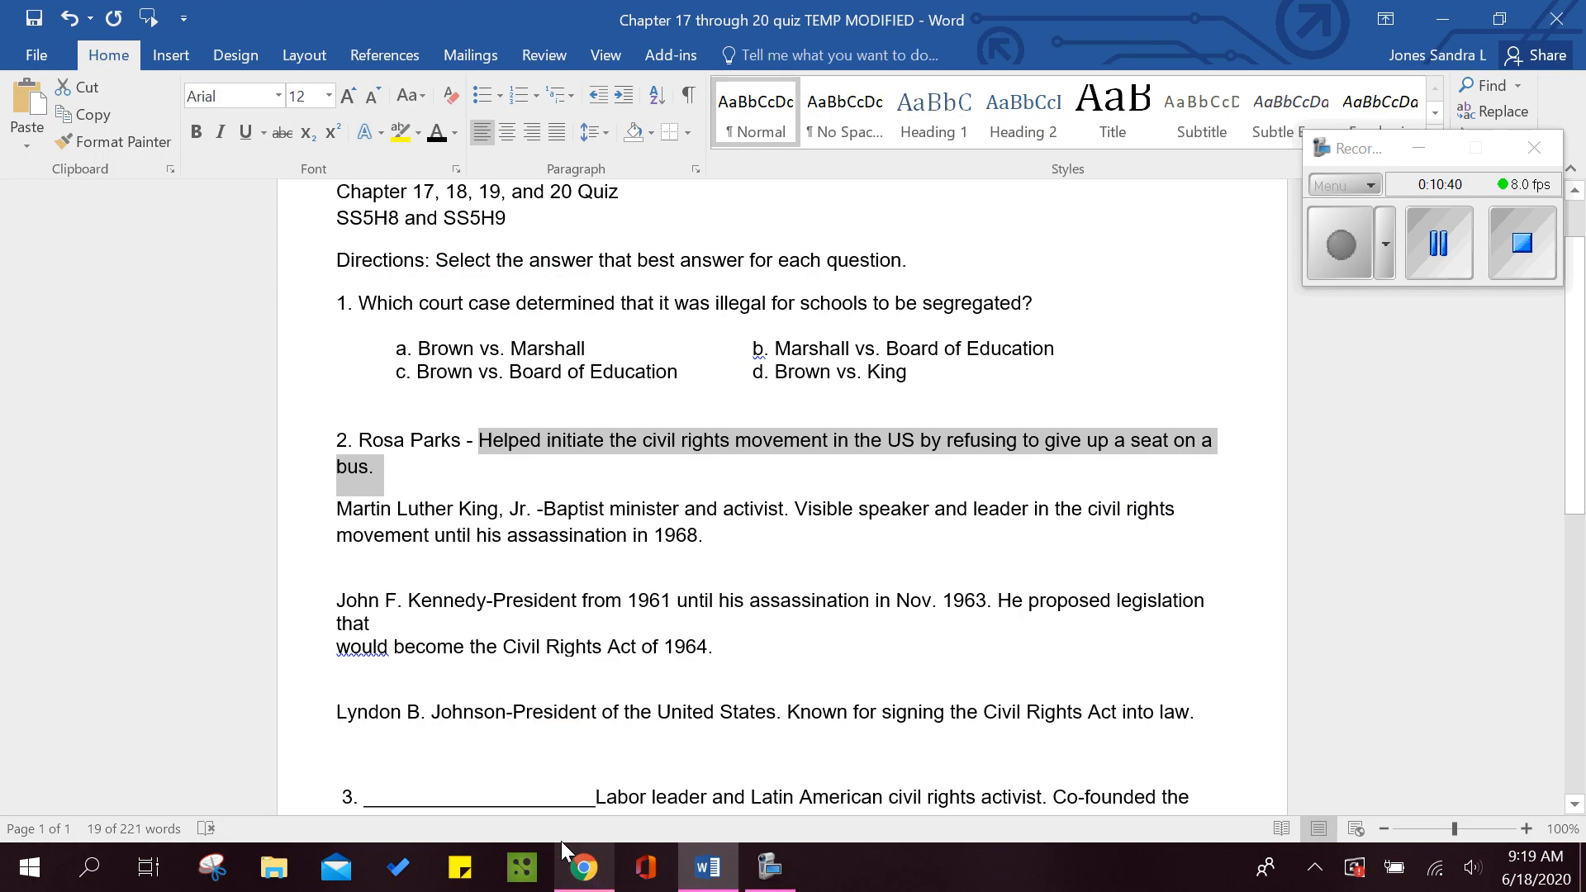
drag(535, 510, 357, 516)
key(ctrl+c)
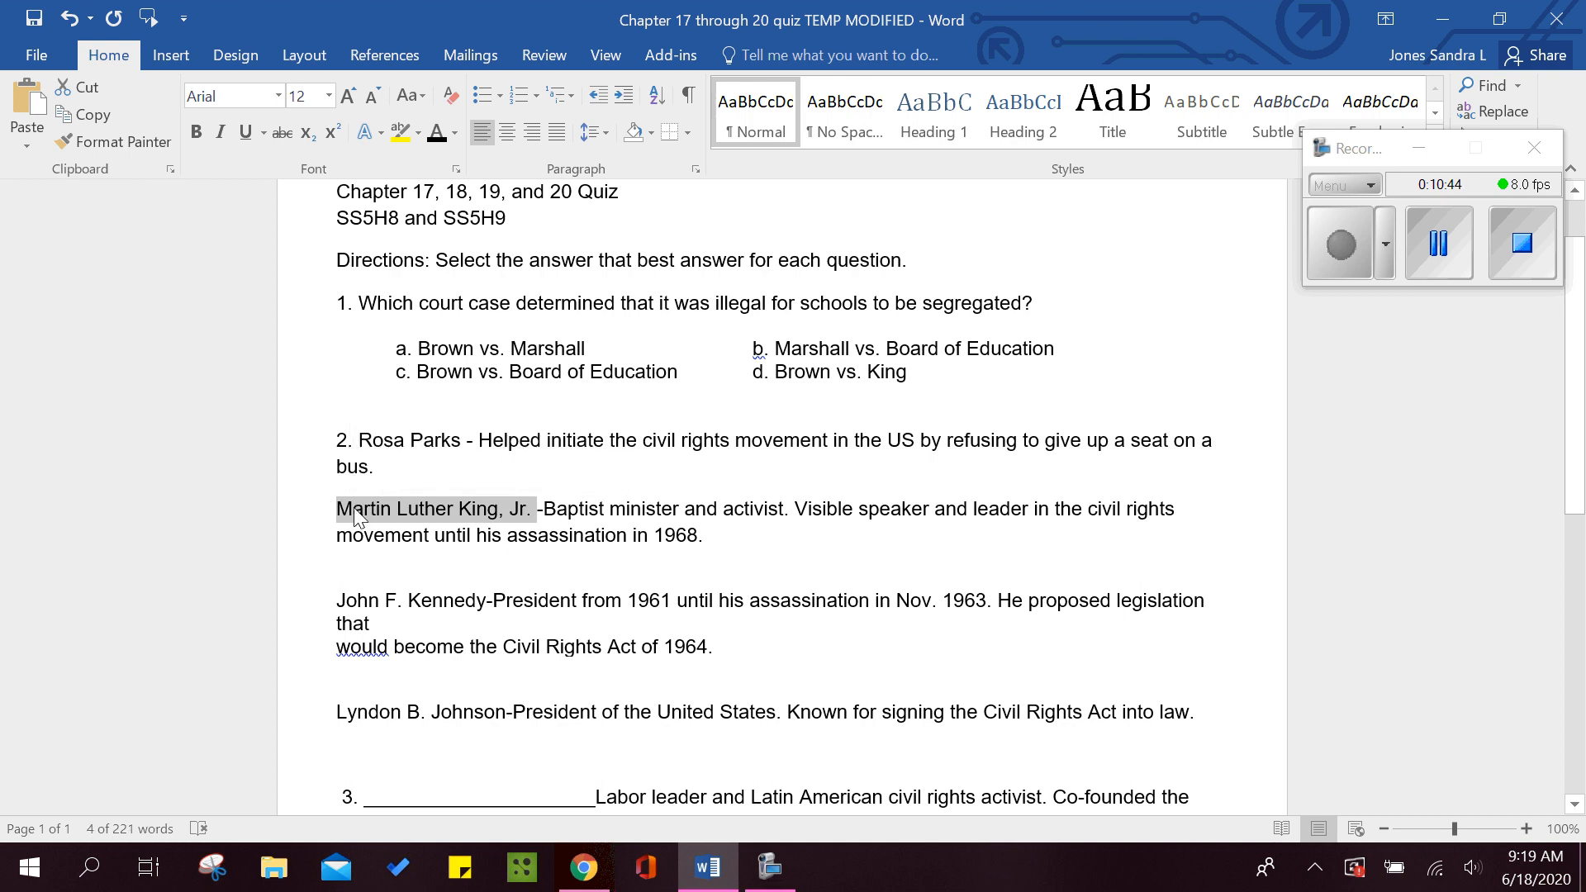
click(583, 868)
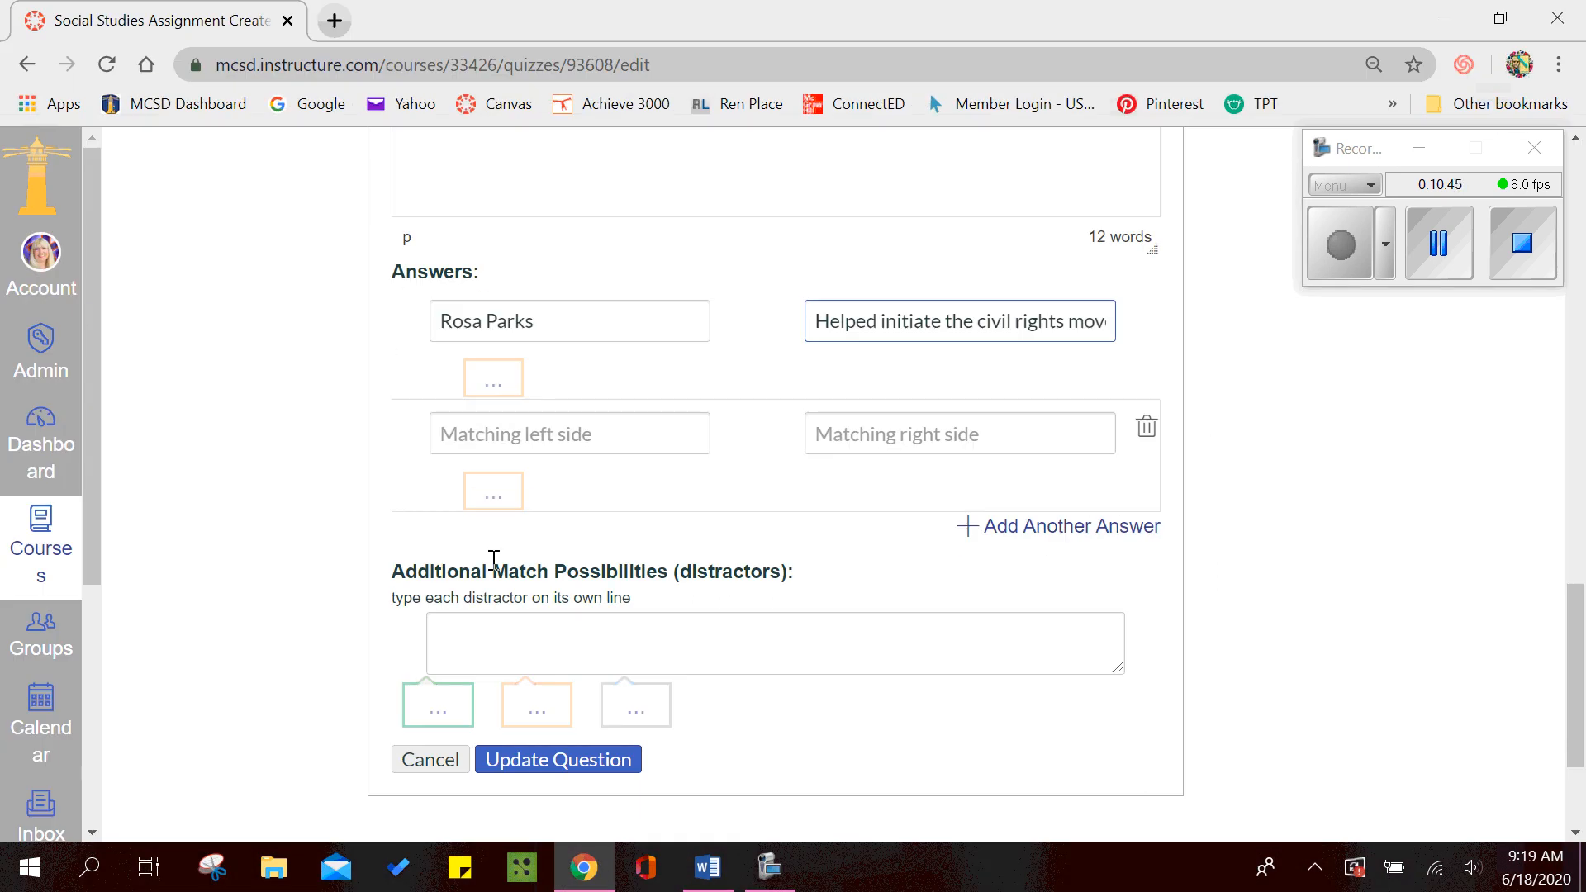
click(492, 426)
key(ctrl+v)
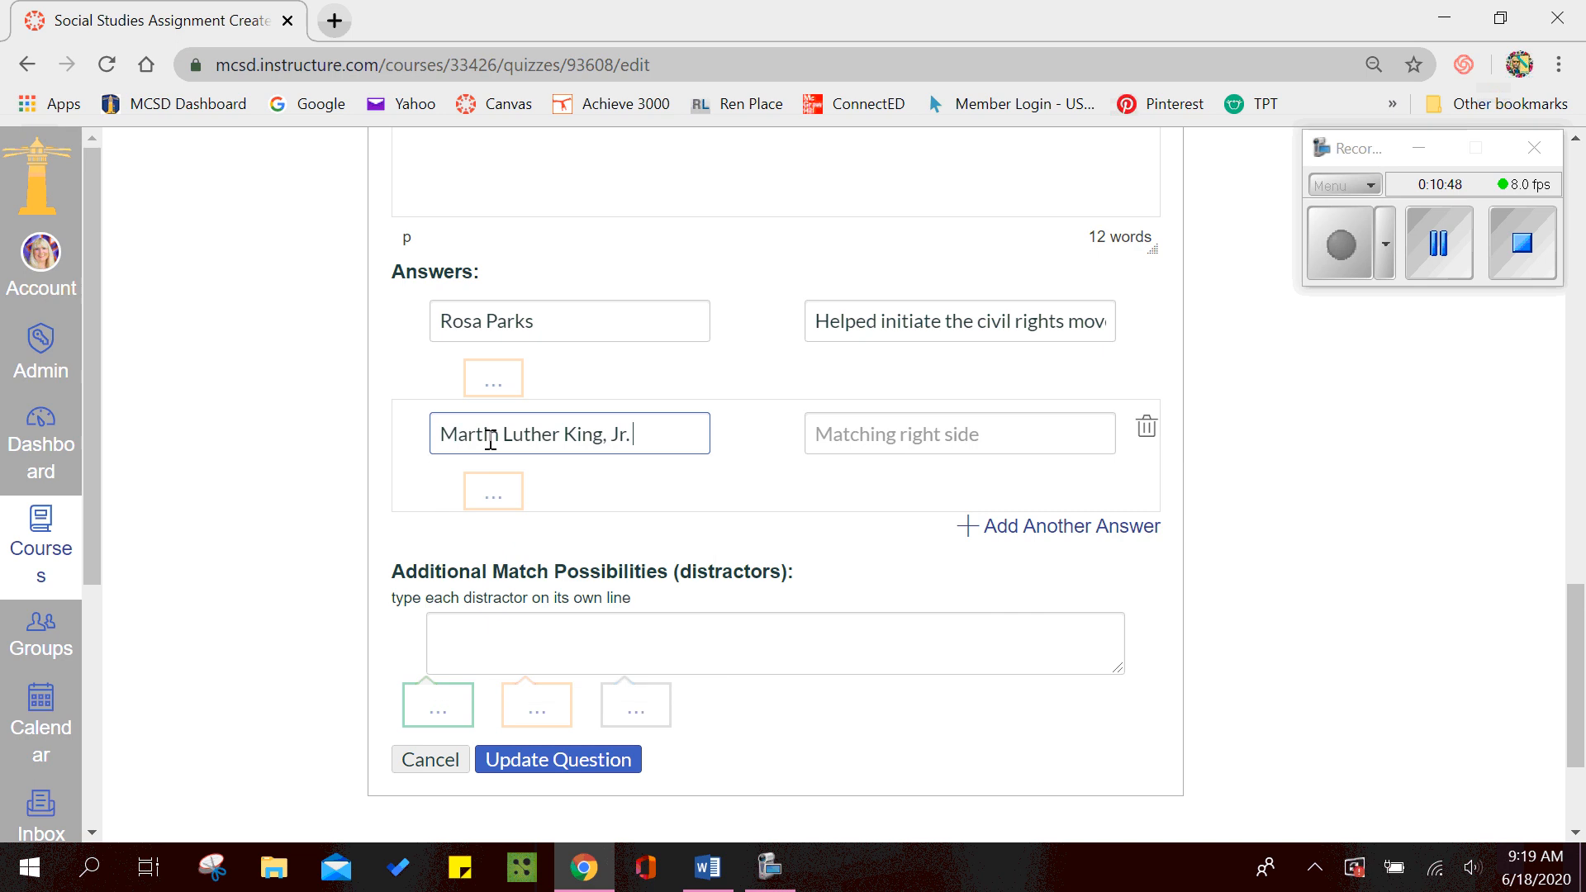
- Copy "Baptist minister and activist. Visible speaker and leader in the civil rights movement until his assassination in 1968." as Martin Luther King, Jr.'s match
click(583, 867)
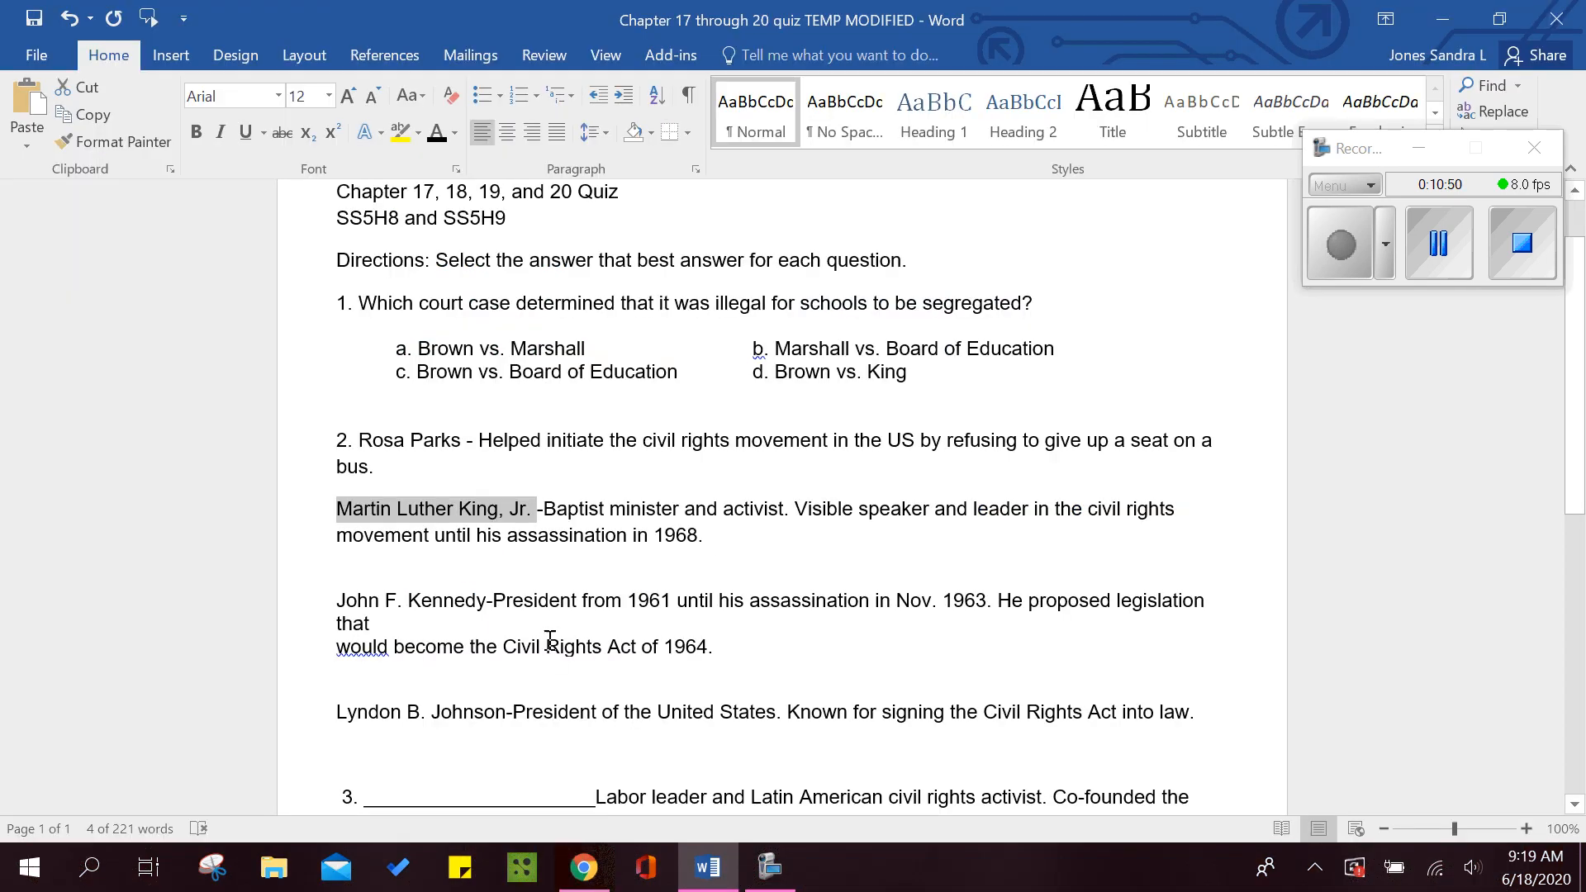
drag(549, 504, 706, 542)
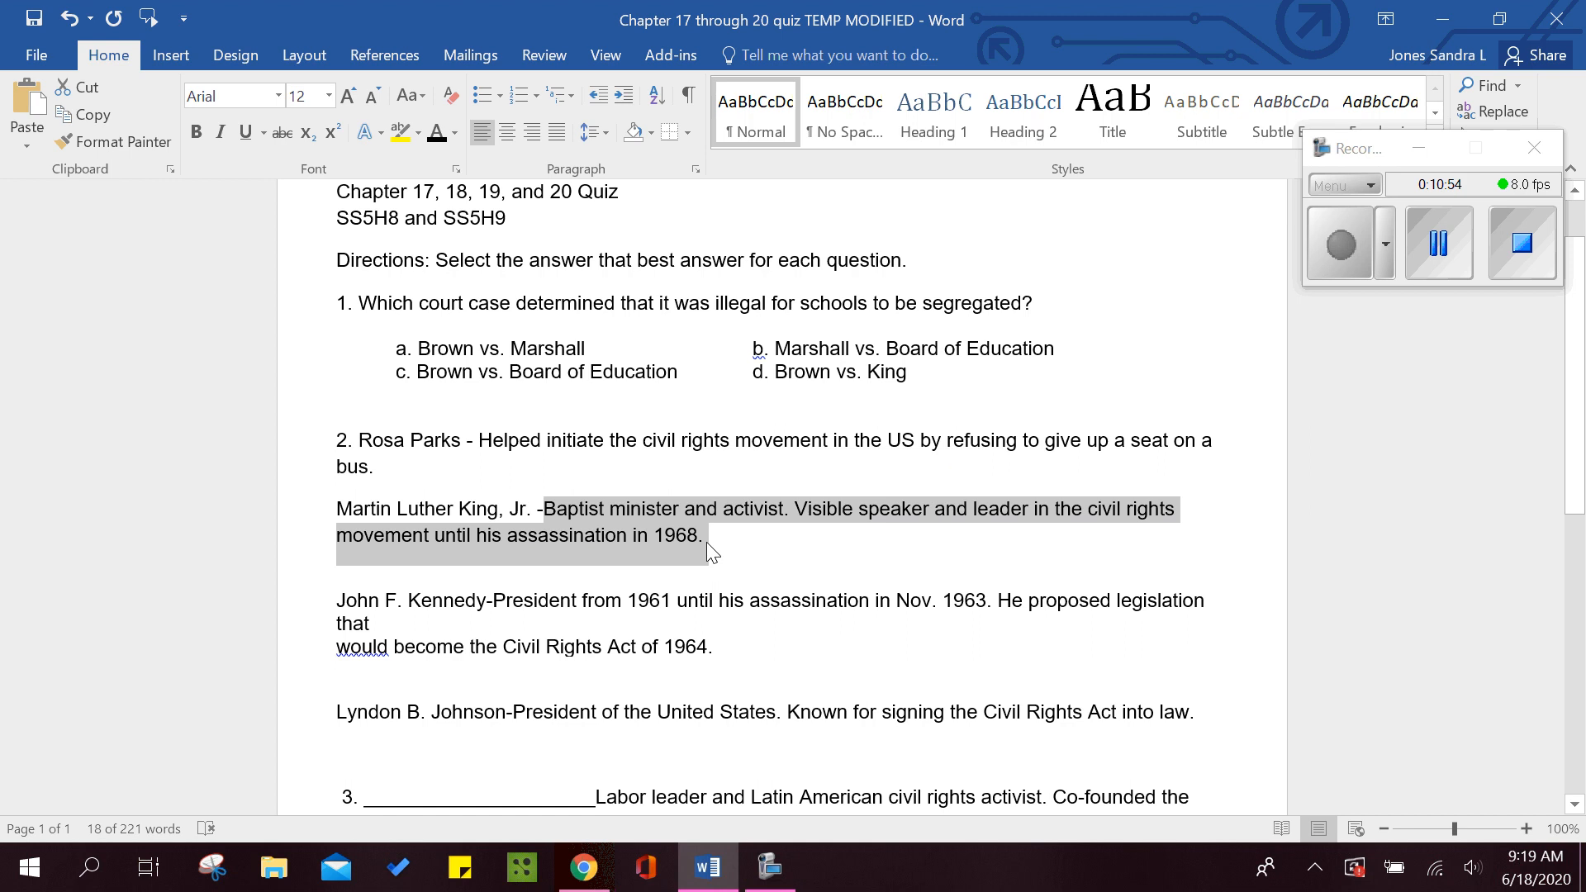
click(584, 867)
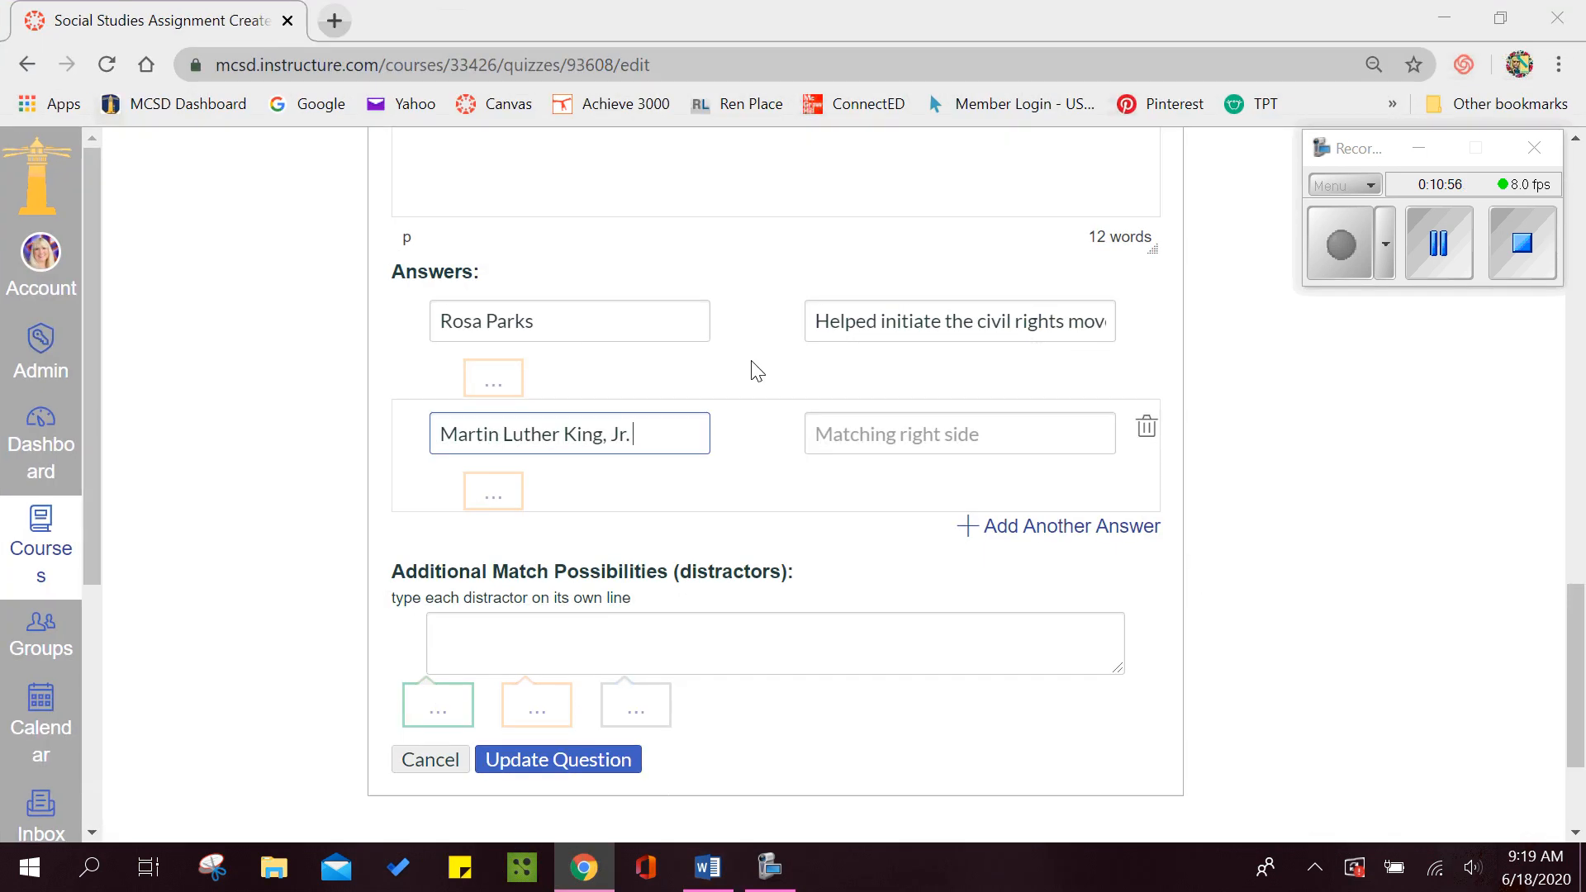
click(842, 423)
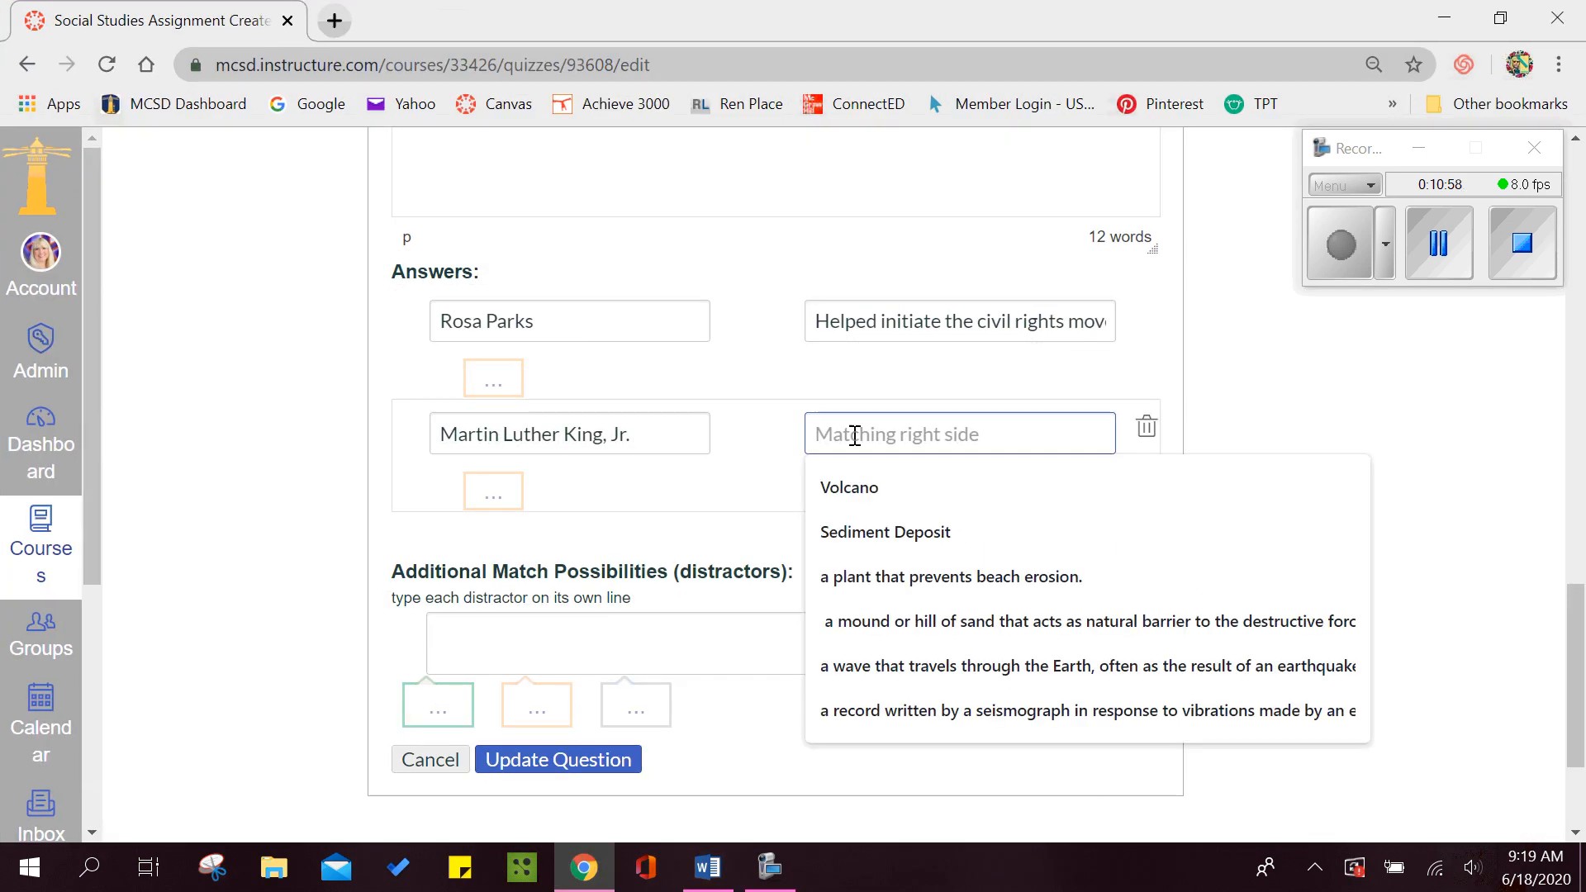
key(ctrl+v)
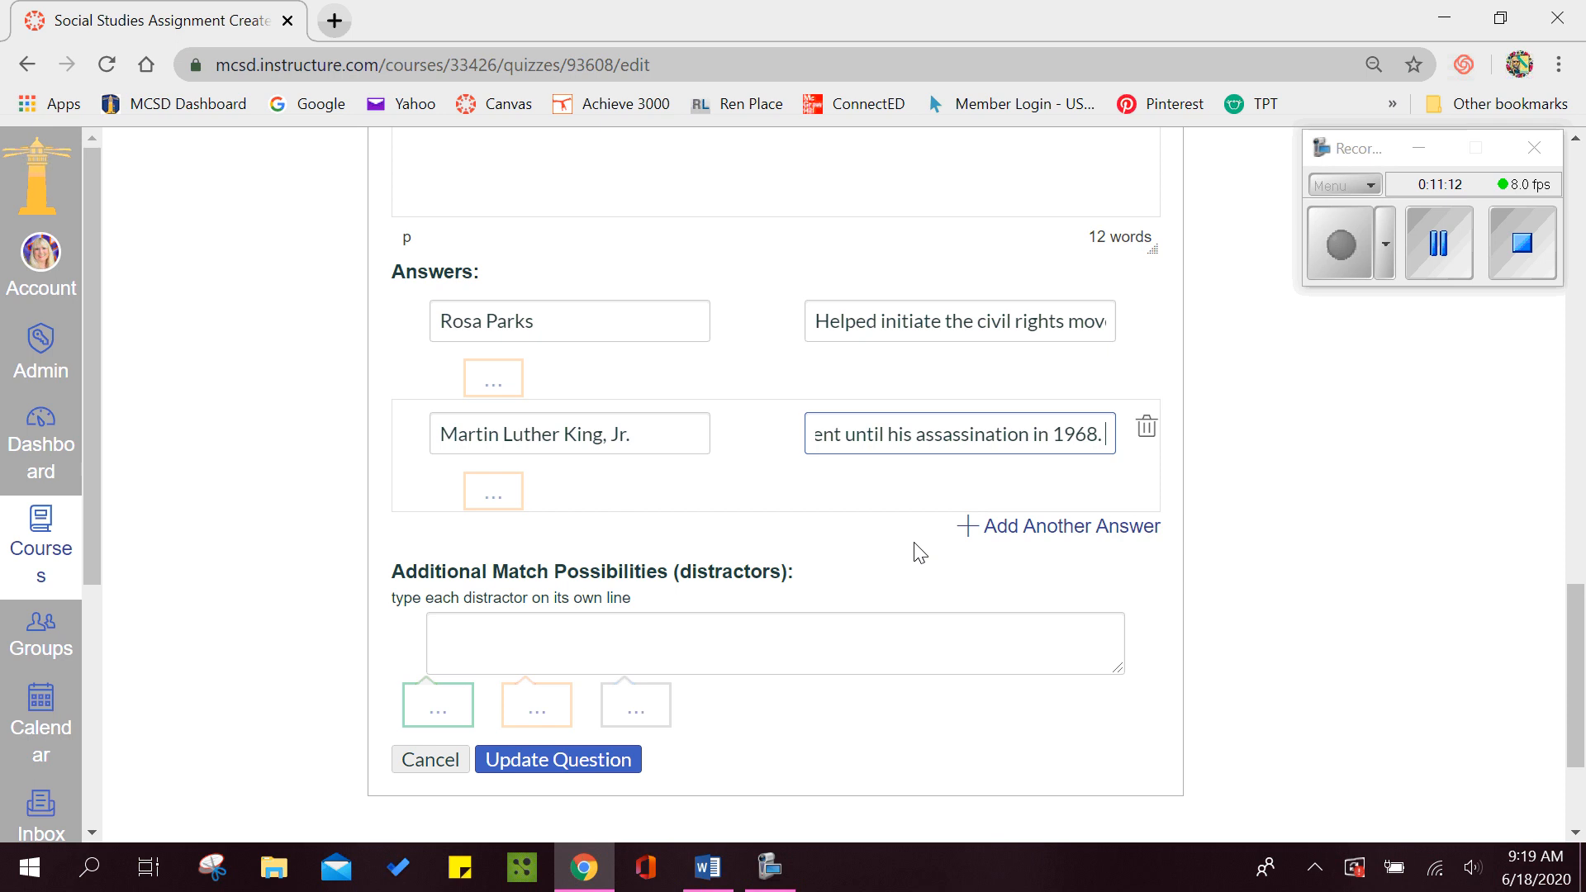
- Add a third matching pair and copy "John F. Kennedy" from the Word quiz into its left side, without the trailing hyphen
click(1027, 527)
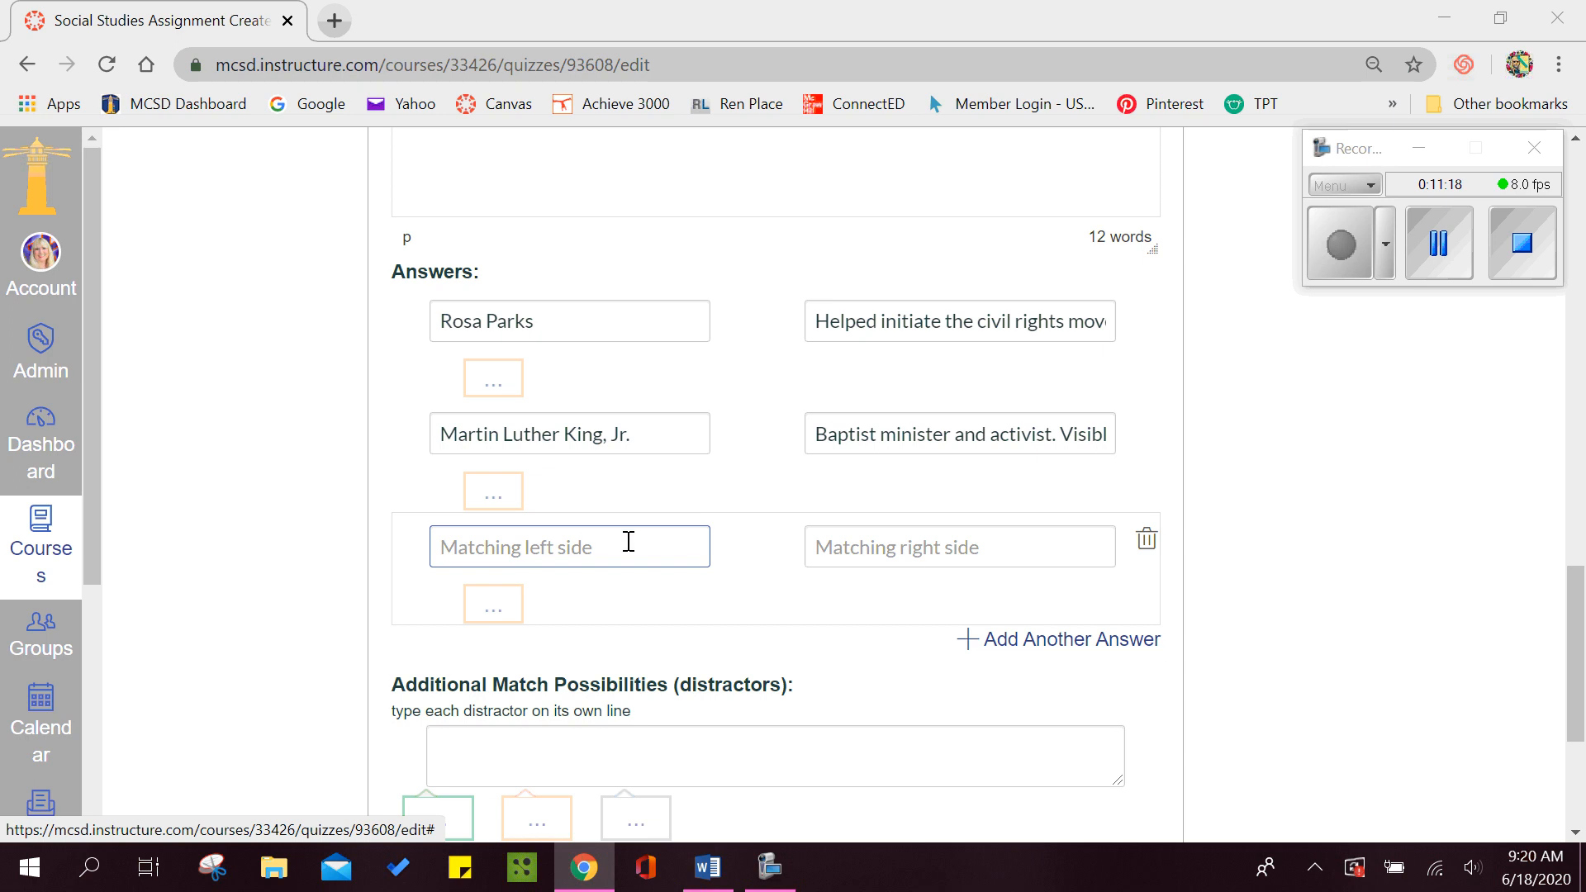
click(591, 542)
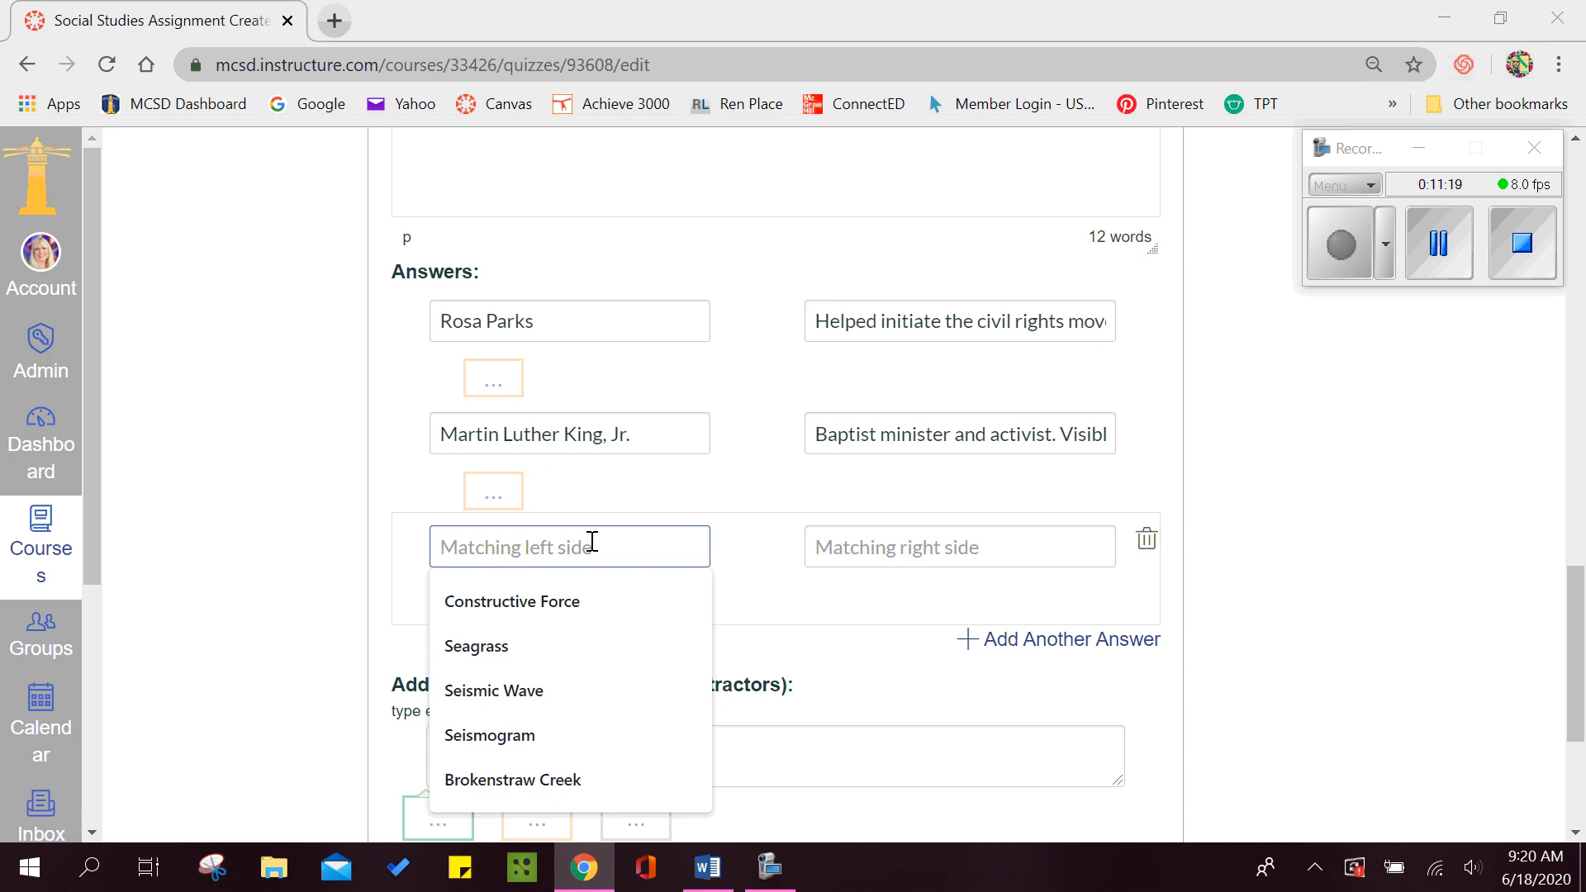
click(704, 867)
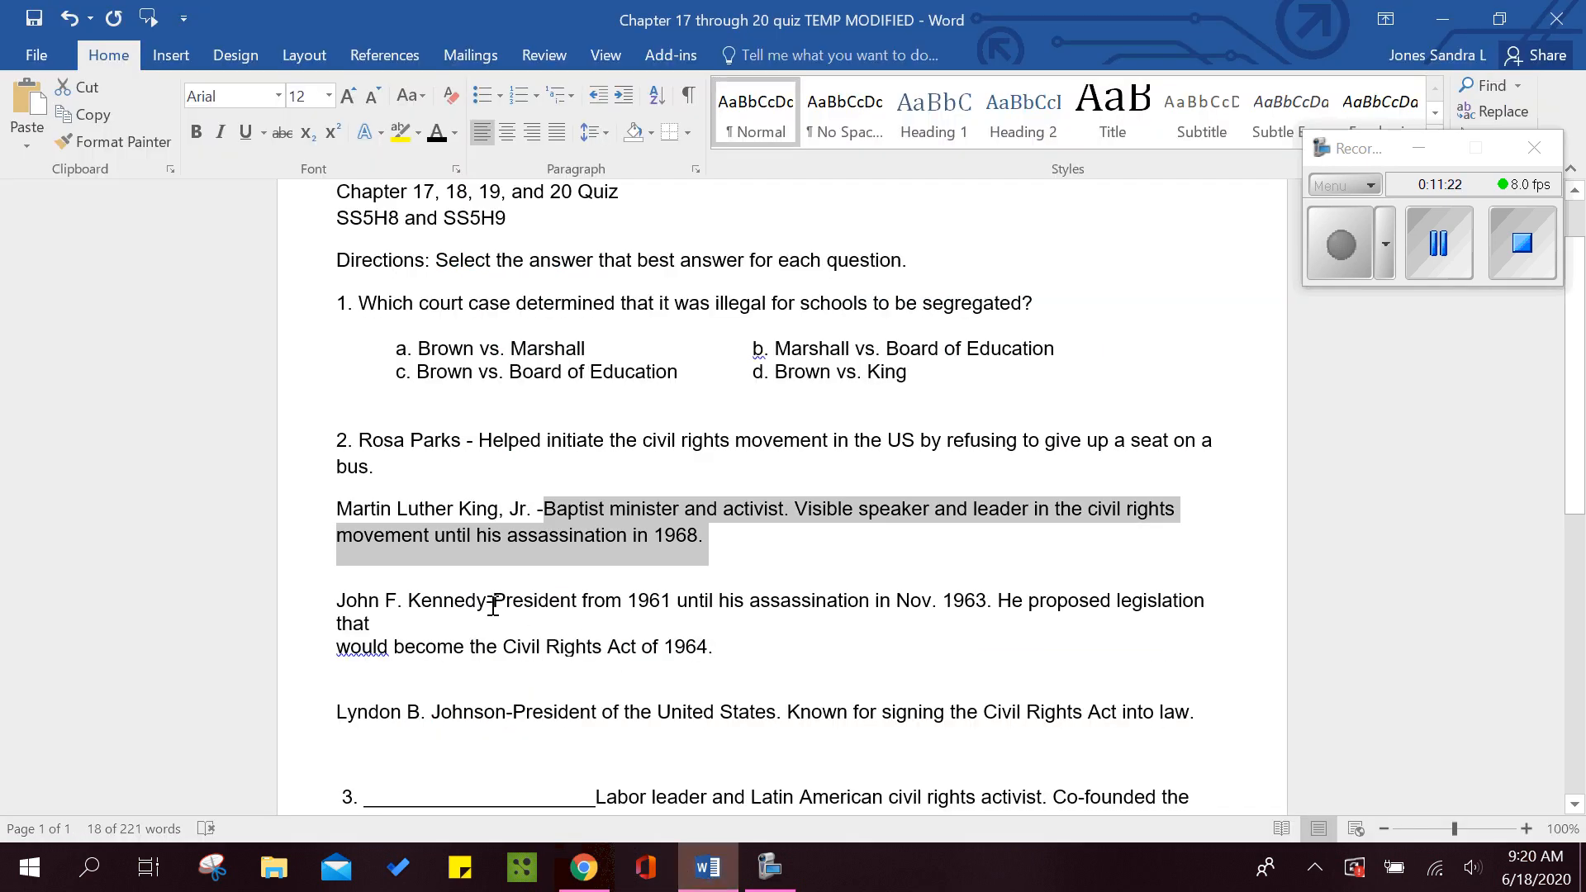
drag(491, 602, 347, 605)
key(ctrl+c)
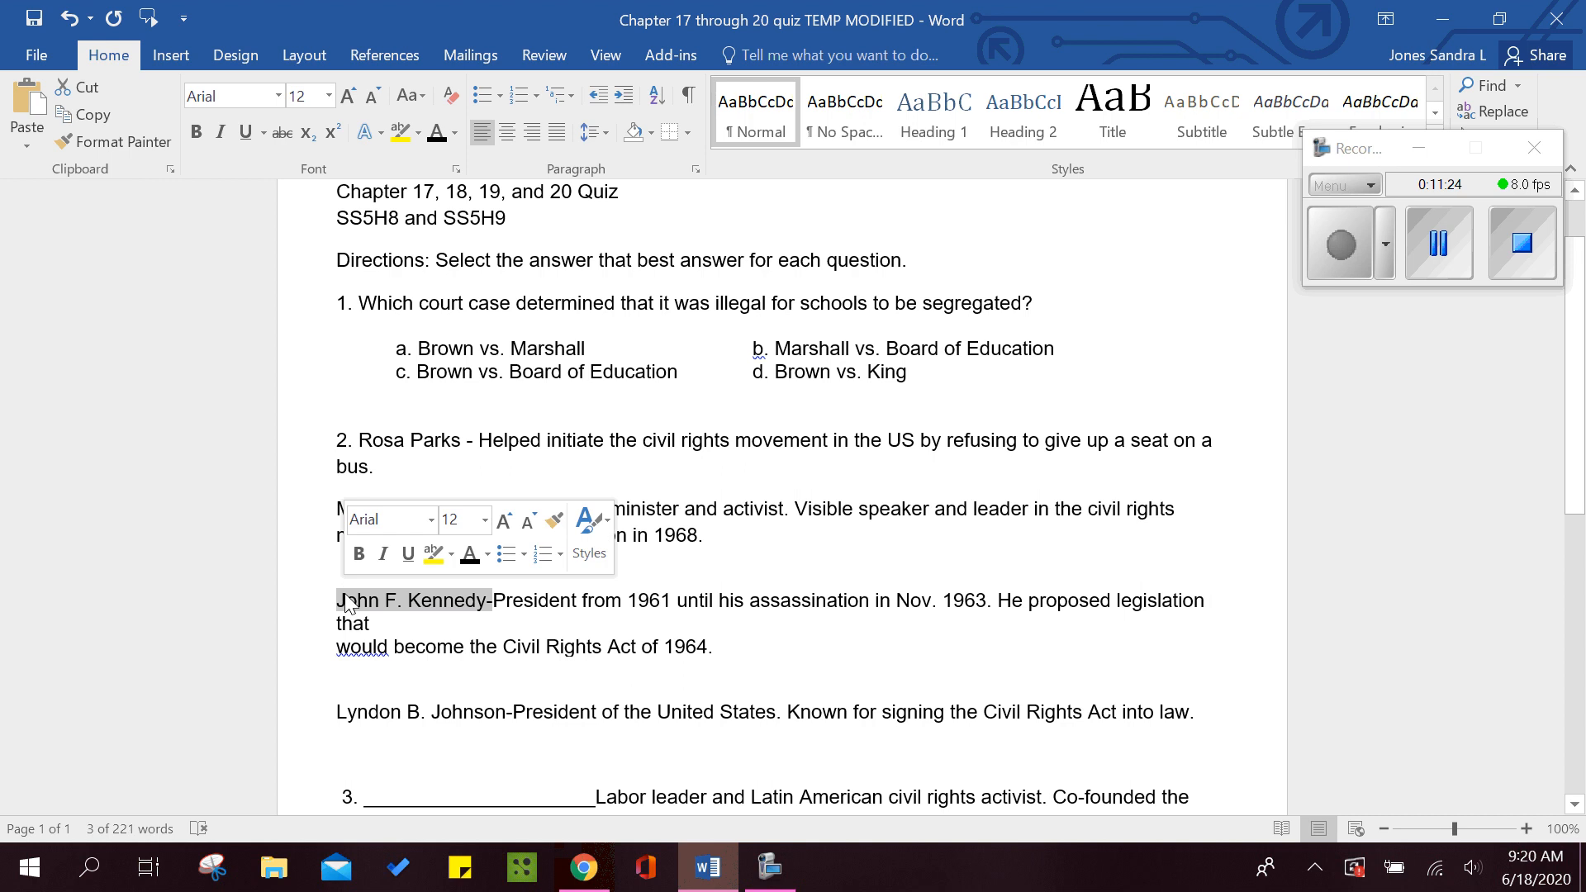
click(584, 867)
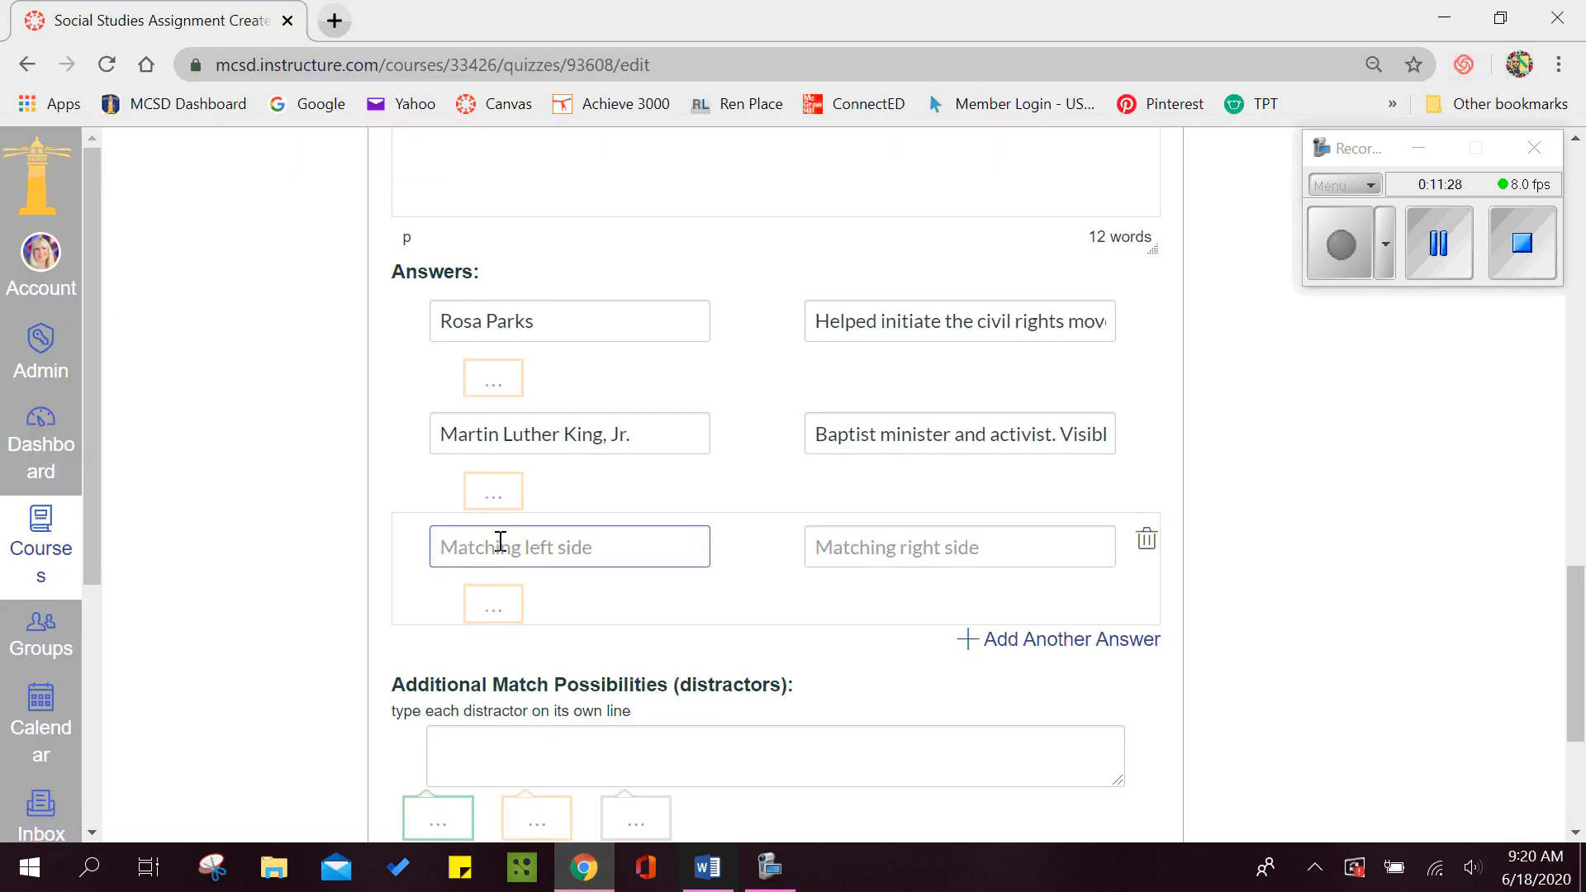
key(ctrl+v)
key(BackSpace)
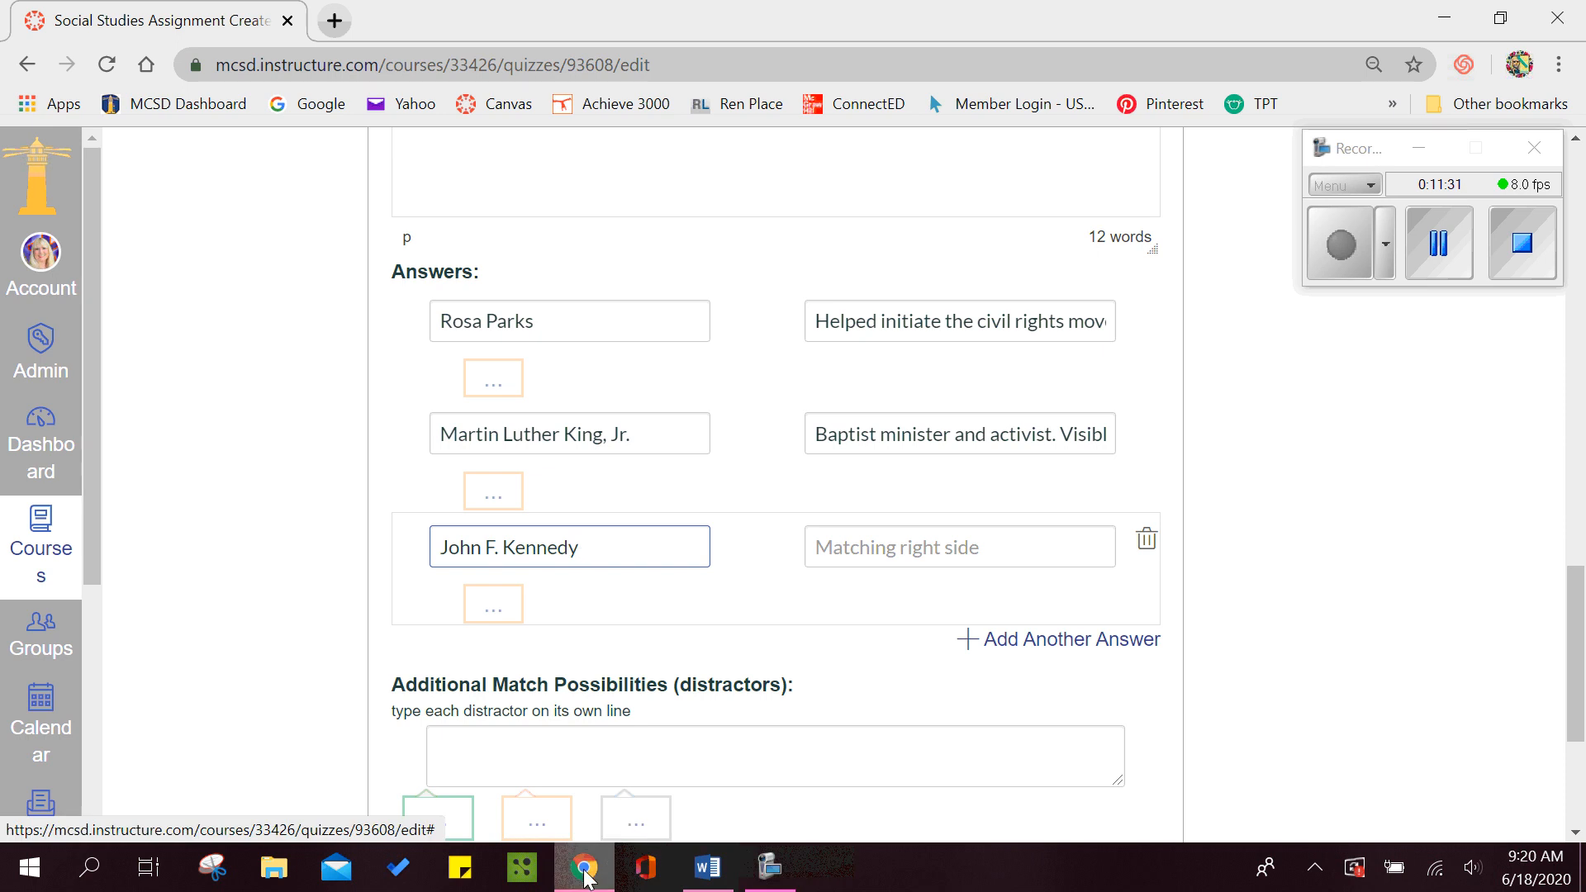
- Copy "President from 1961 until his assassination in Nov. 1963. He proposed legislation that would become the Civil Rights Act of 1964." as John F. Kennedy's match
click(708, 867)
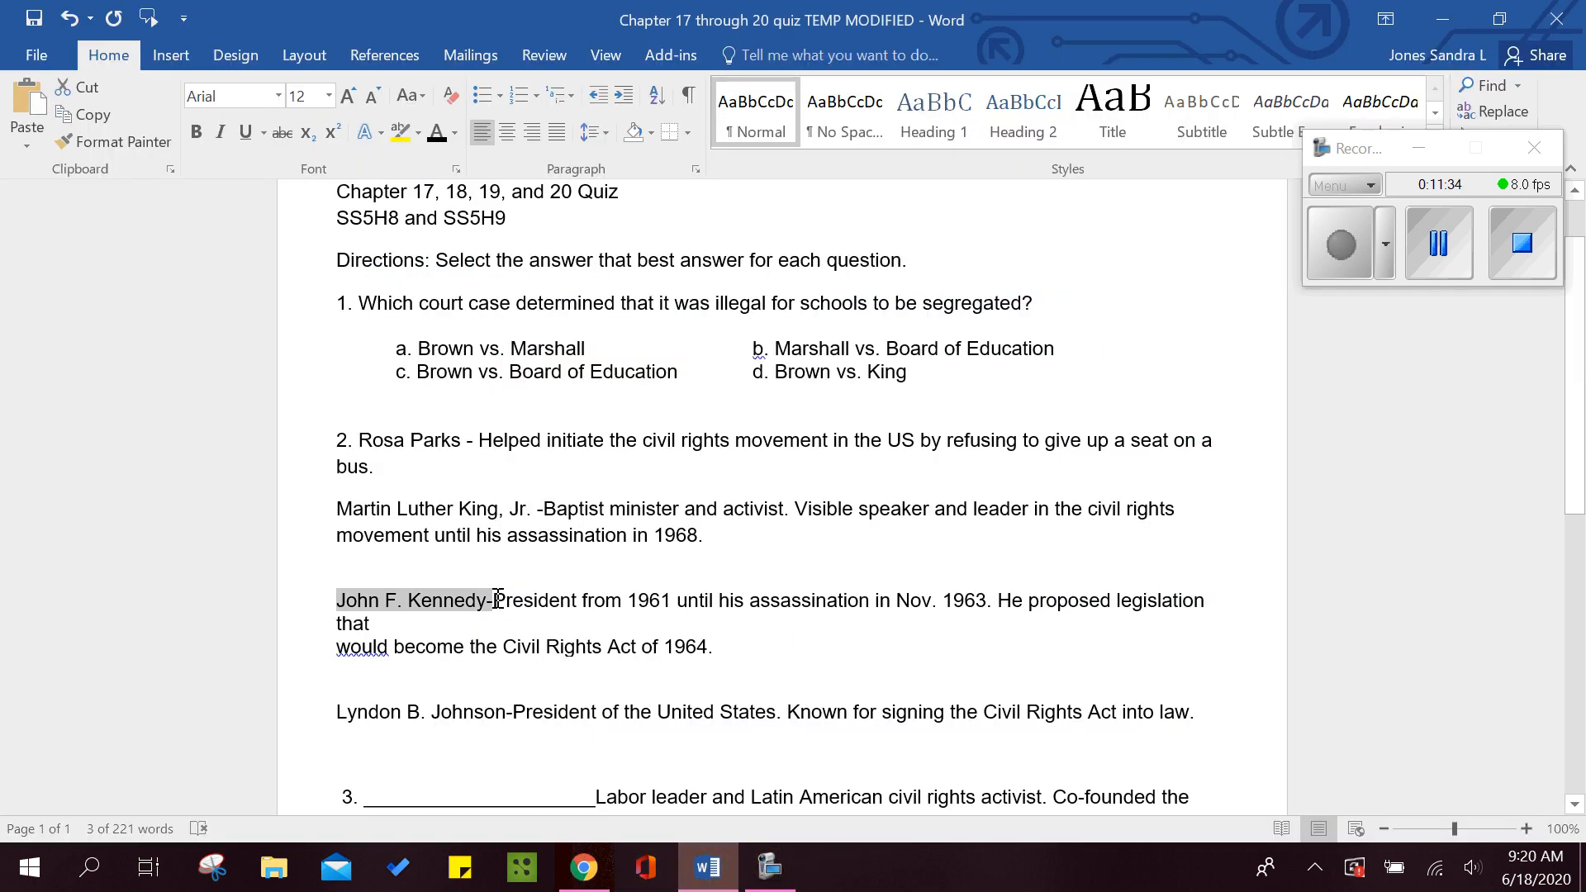
drag(496, 601, 731, 648)
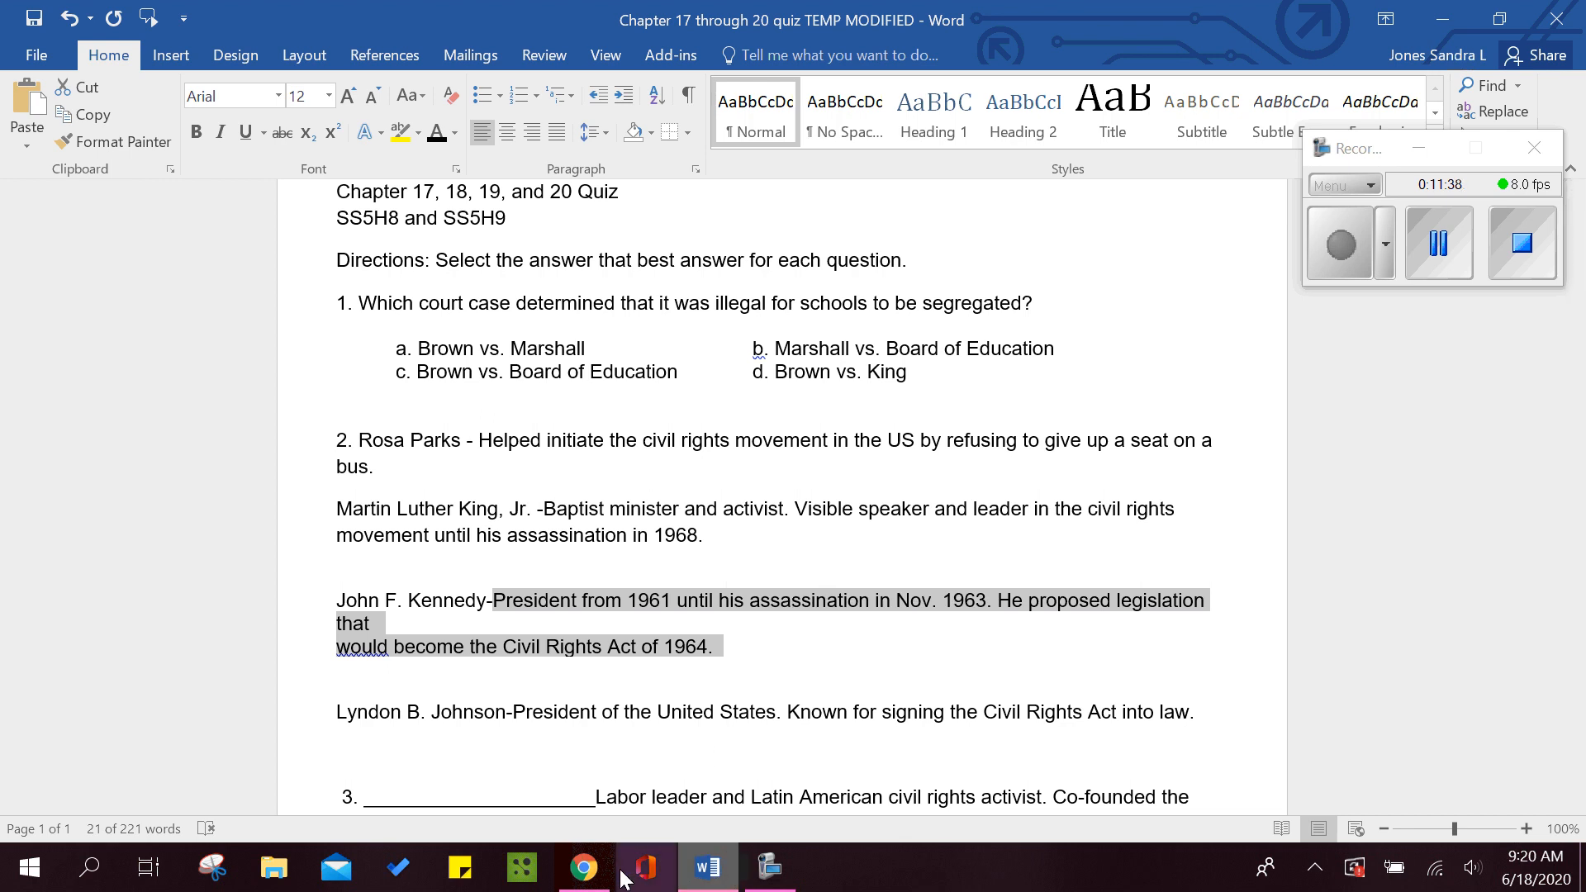
click(584, 868)
click(877, 549)
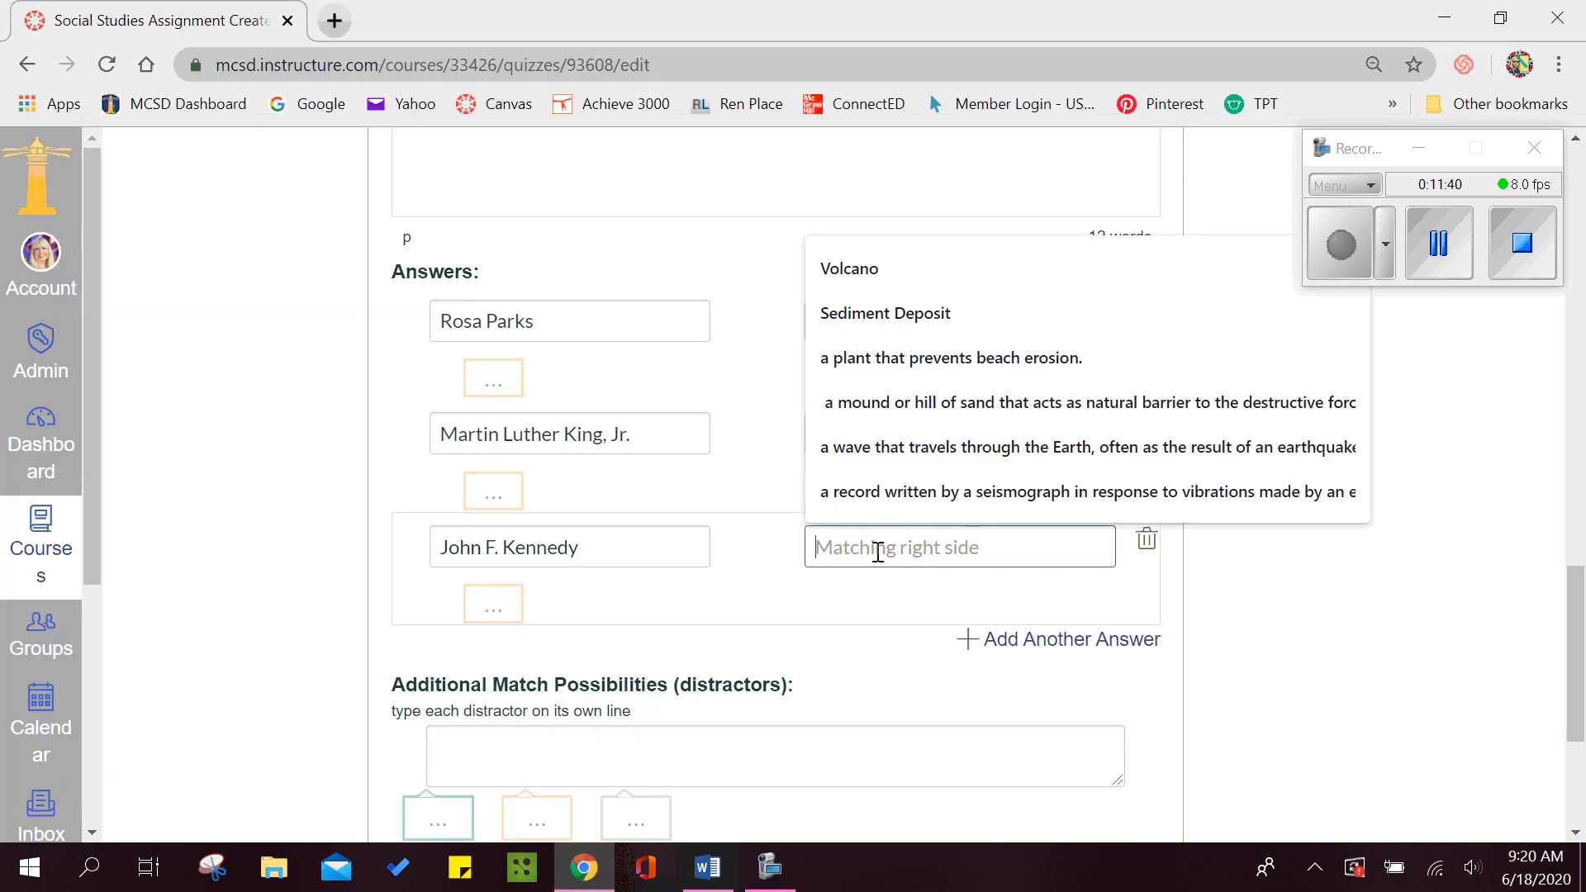
key(ctrl+v)
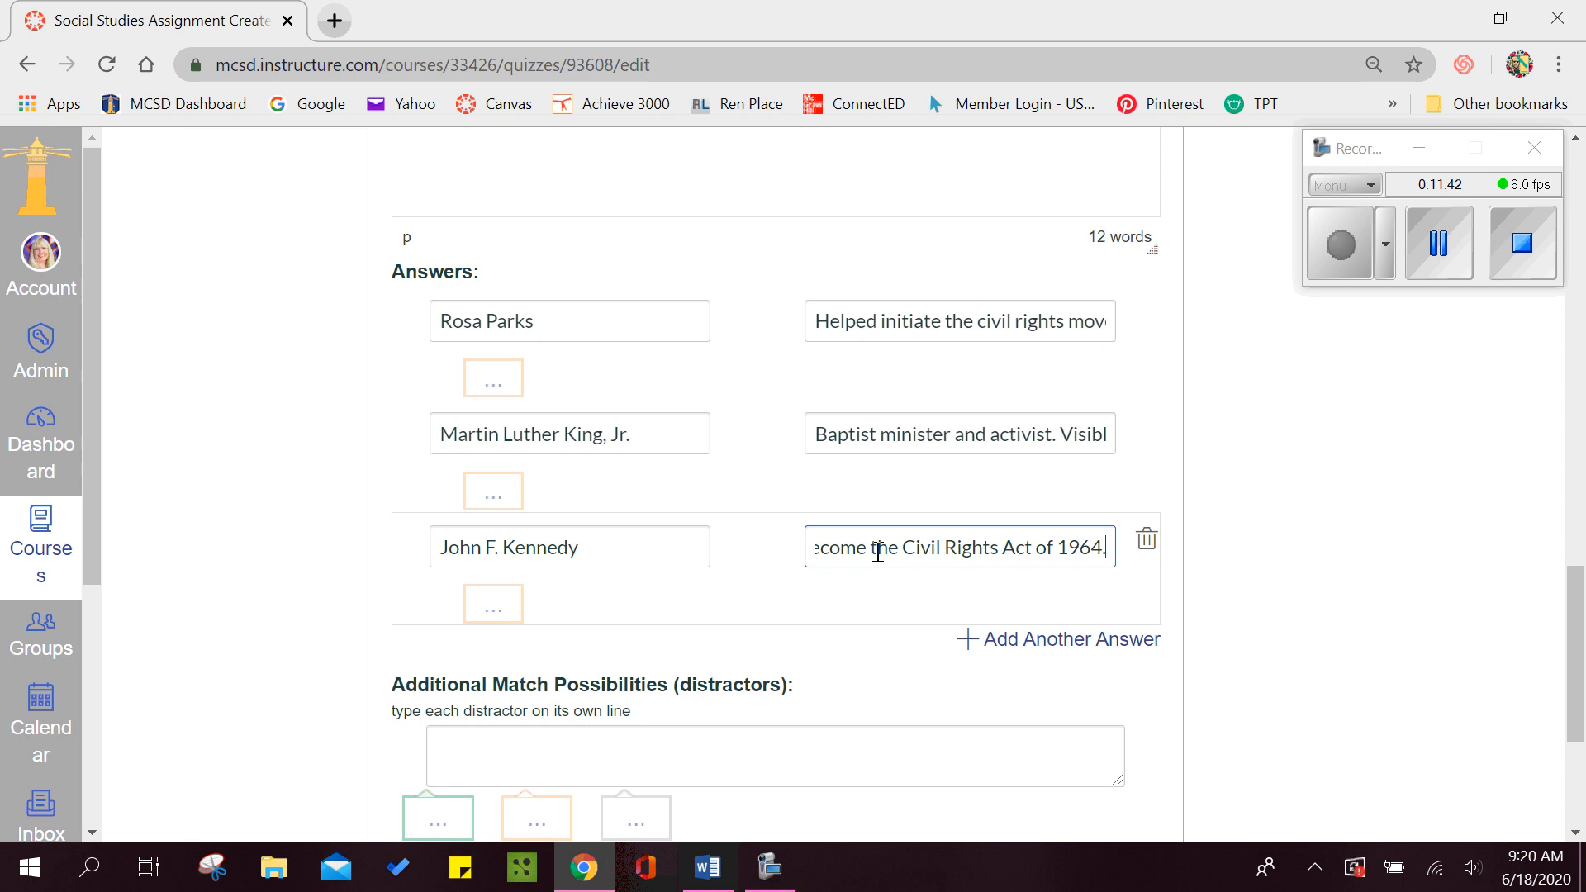
- Save Question 3 with its three matching pairs and review the saved question
drag(1579, 618, 1579, 687)
click(606, 596)
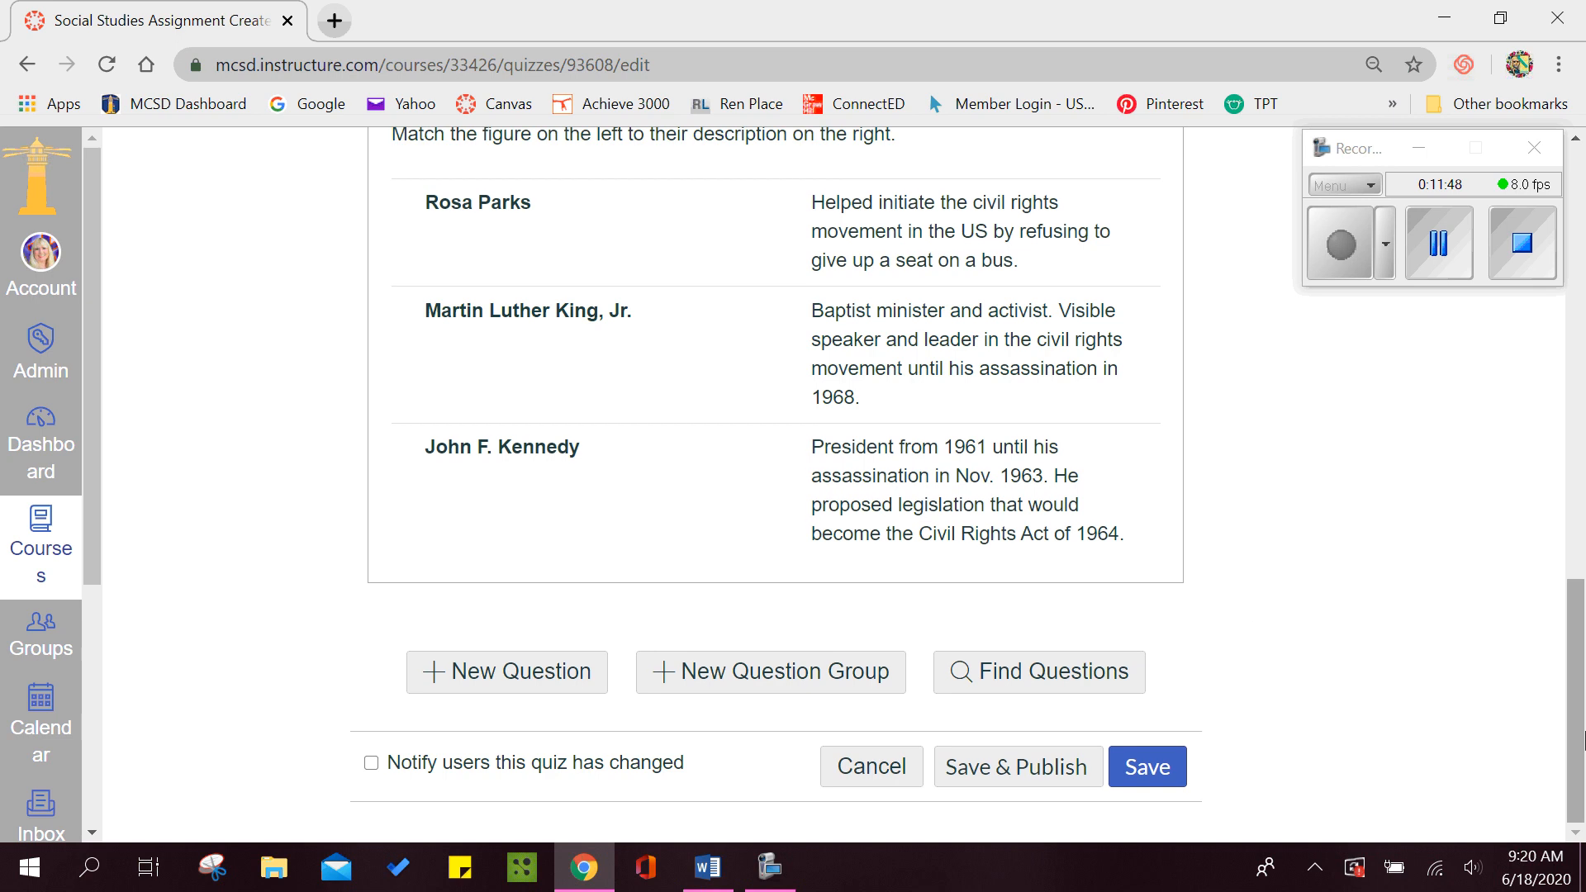
drag(1578, 731, 1573, 654)
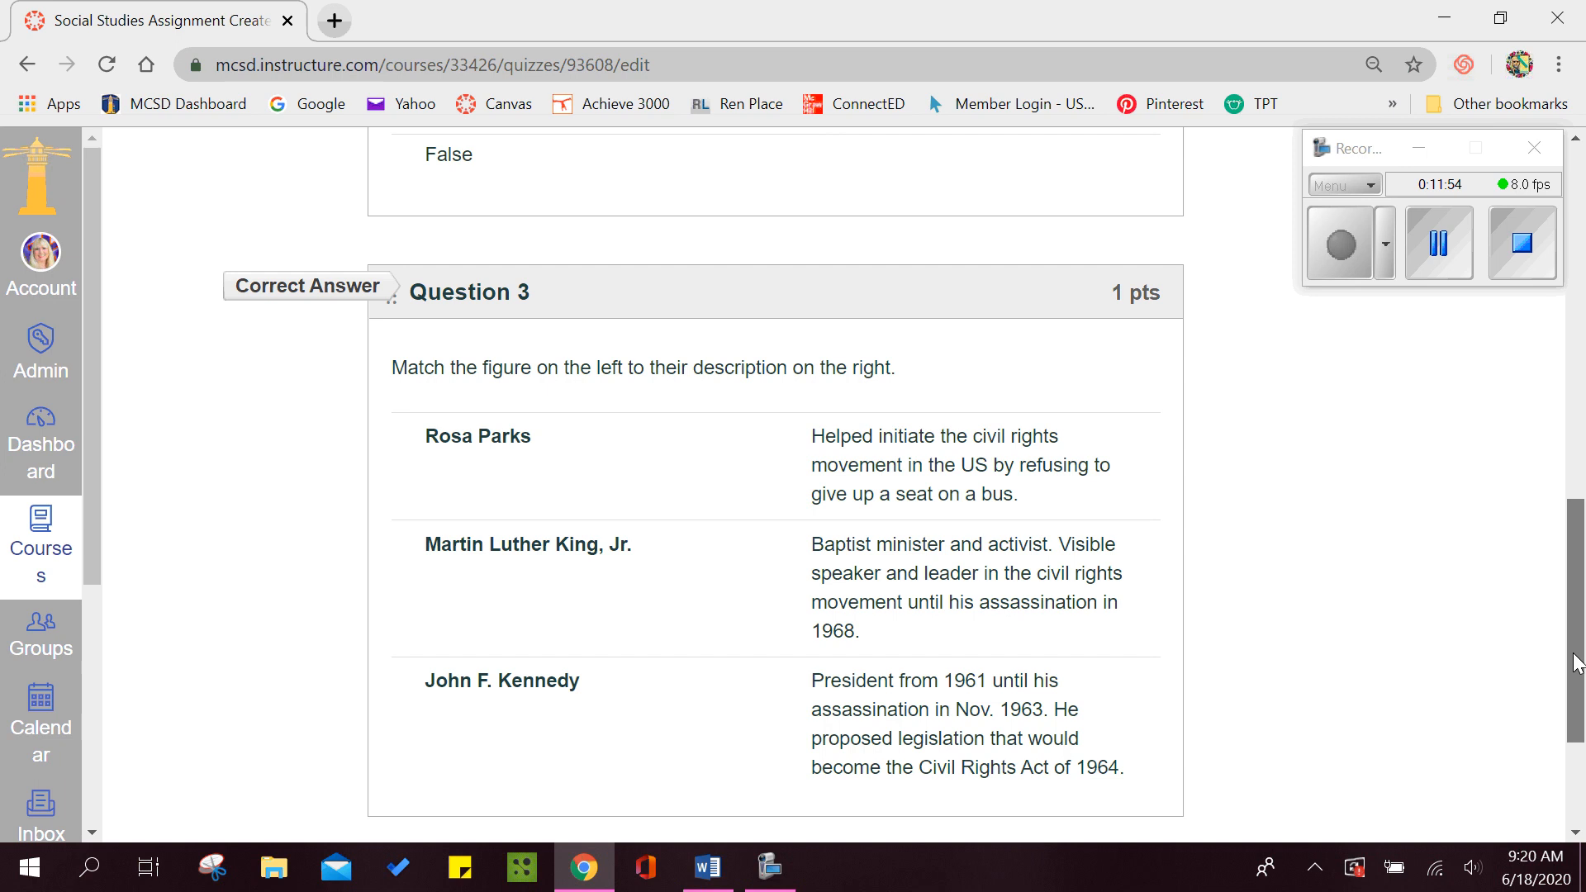
drag(1574, 656, 1578, 783)
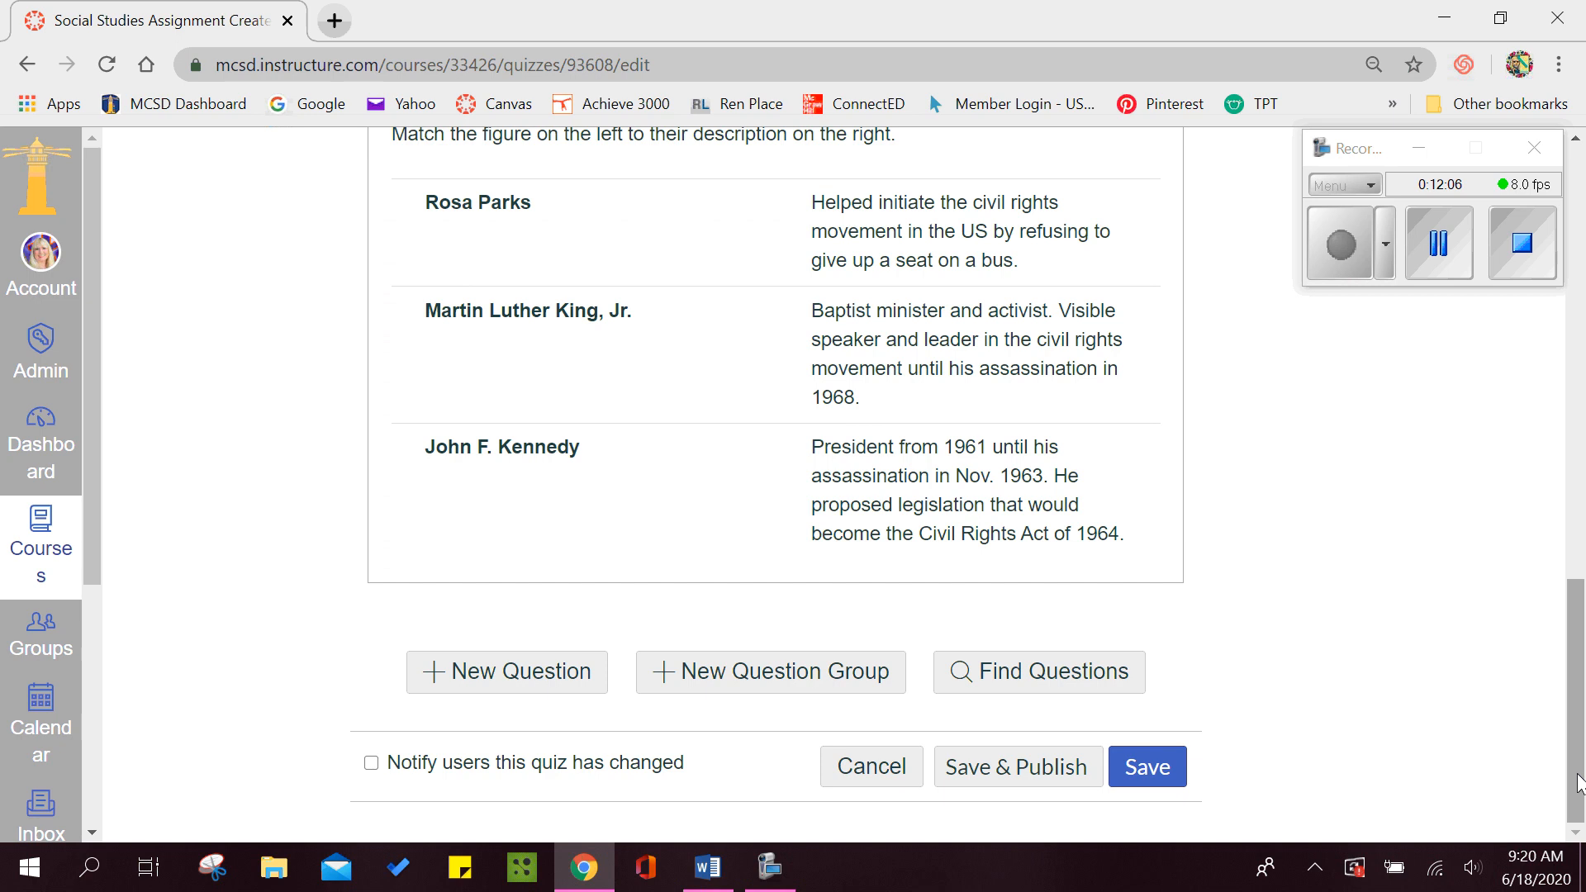
- Add a new question named "Question 4" and set its type to Fill In the Blank
click(529, 679)
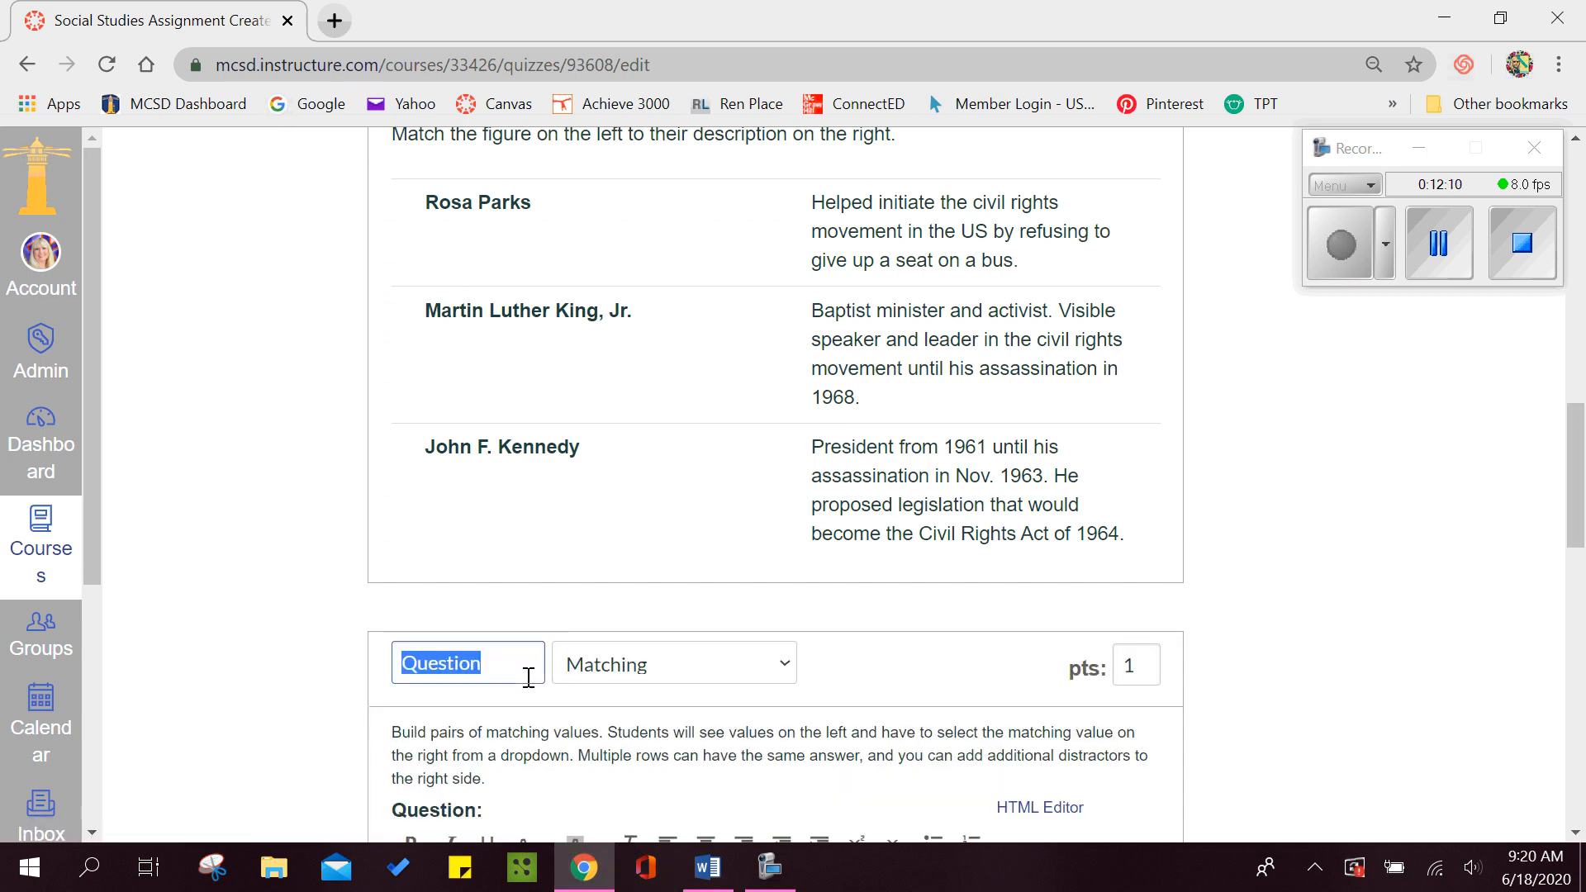
click(519, 663)
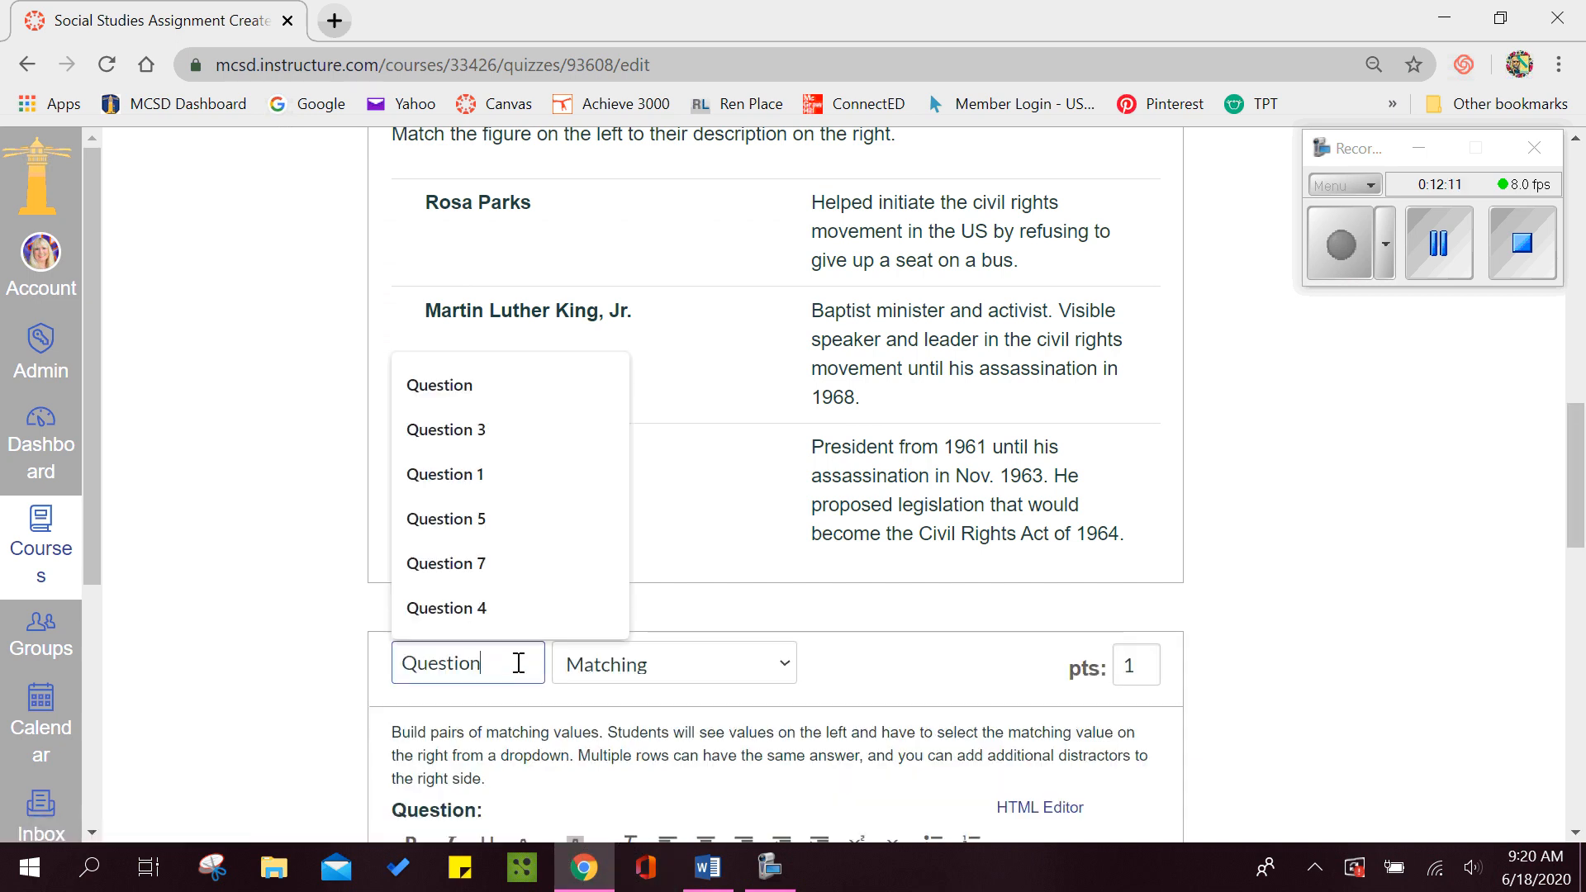
click(502, 608)
click(780, 666)
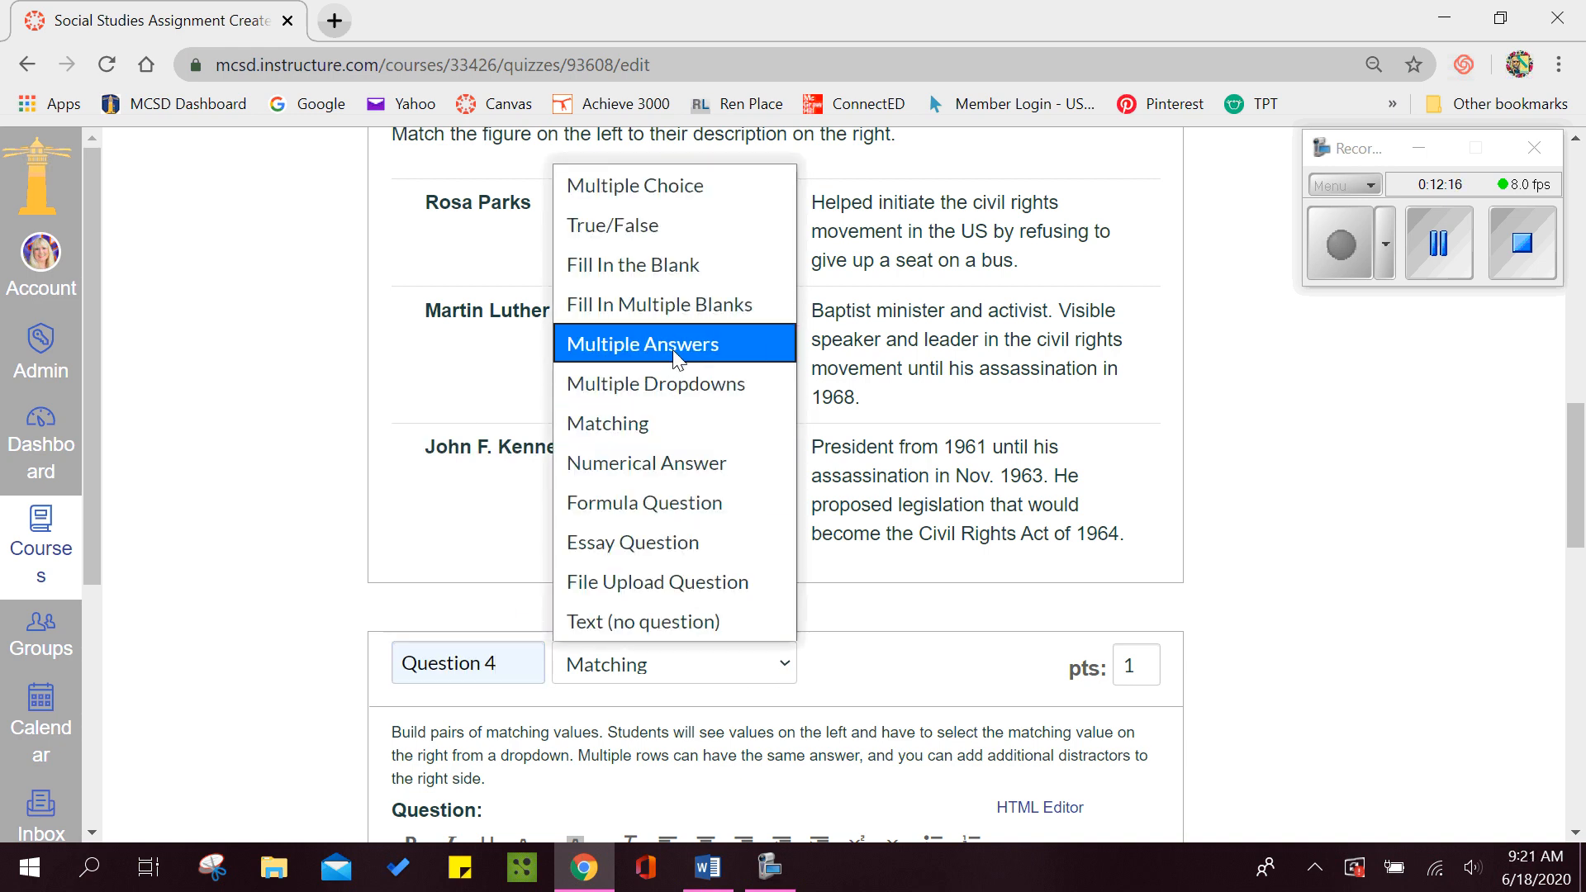
click(664, 265)
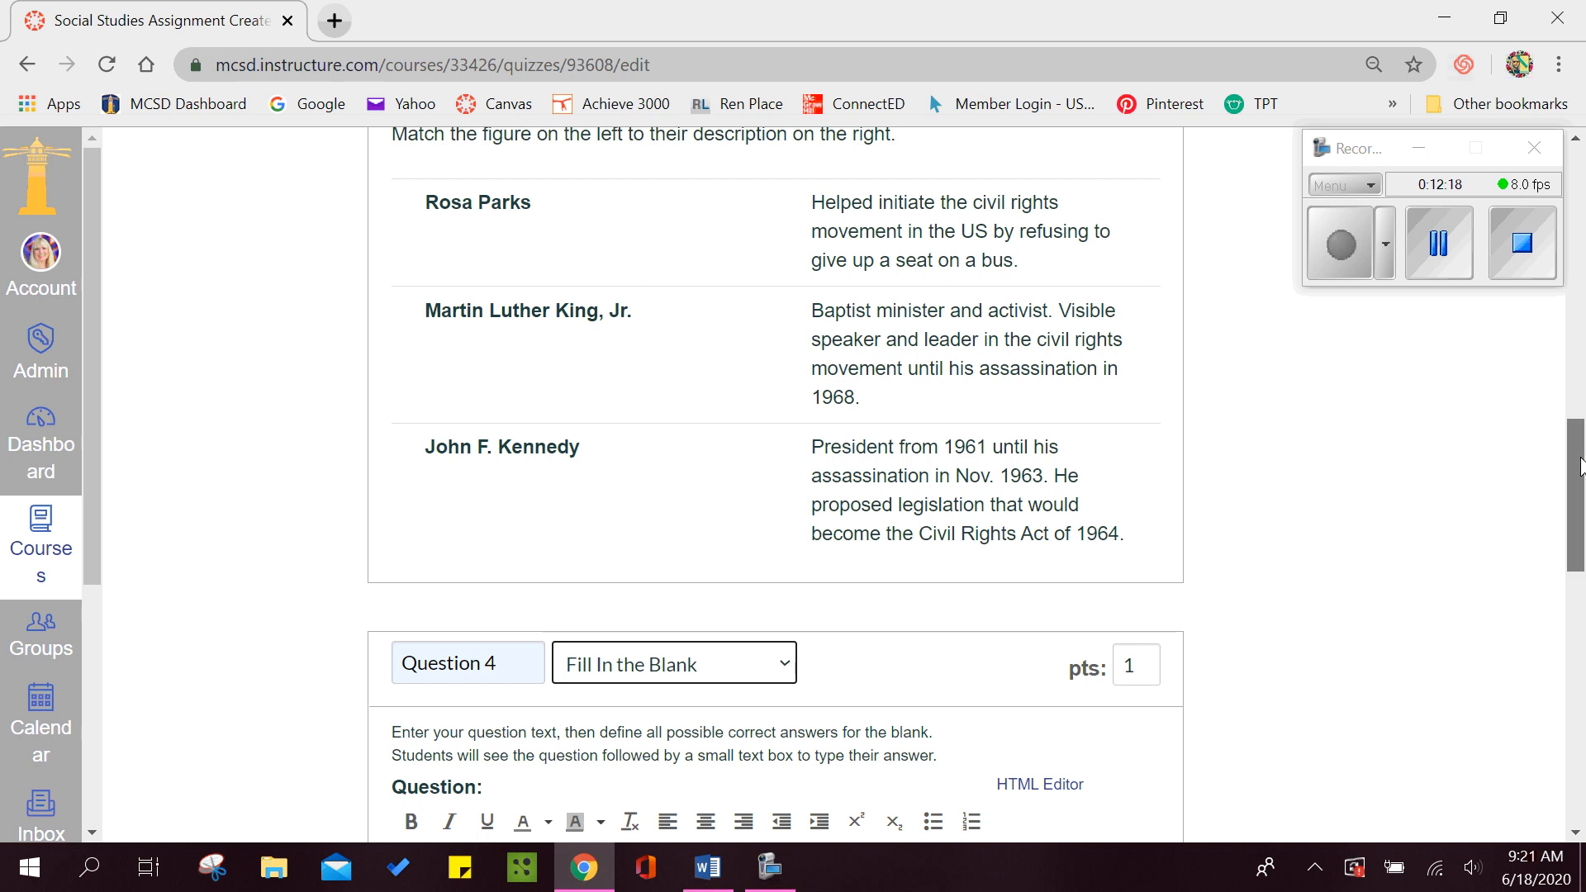
- Copy the blank line and "Labor leader and Latin American civil rights activist. Co-founded the National Farm Workers Association." from the Word quiz into Question 4's text
drag(1580, 473, 1584, 632)
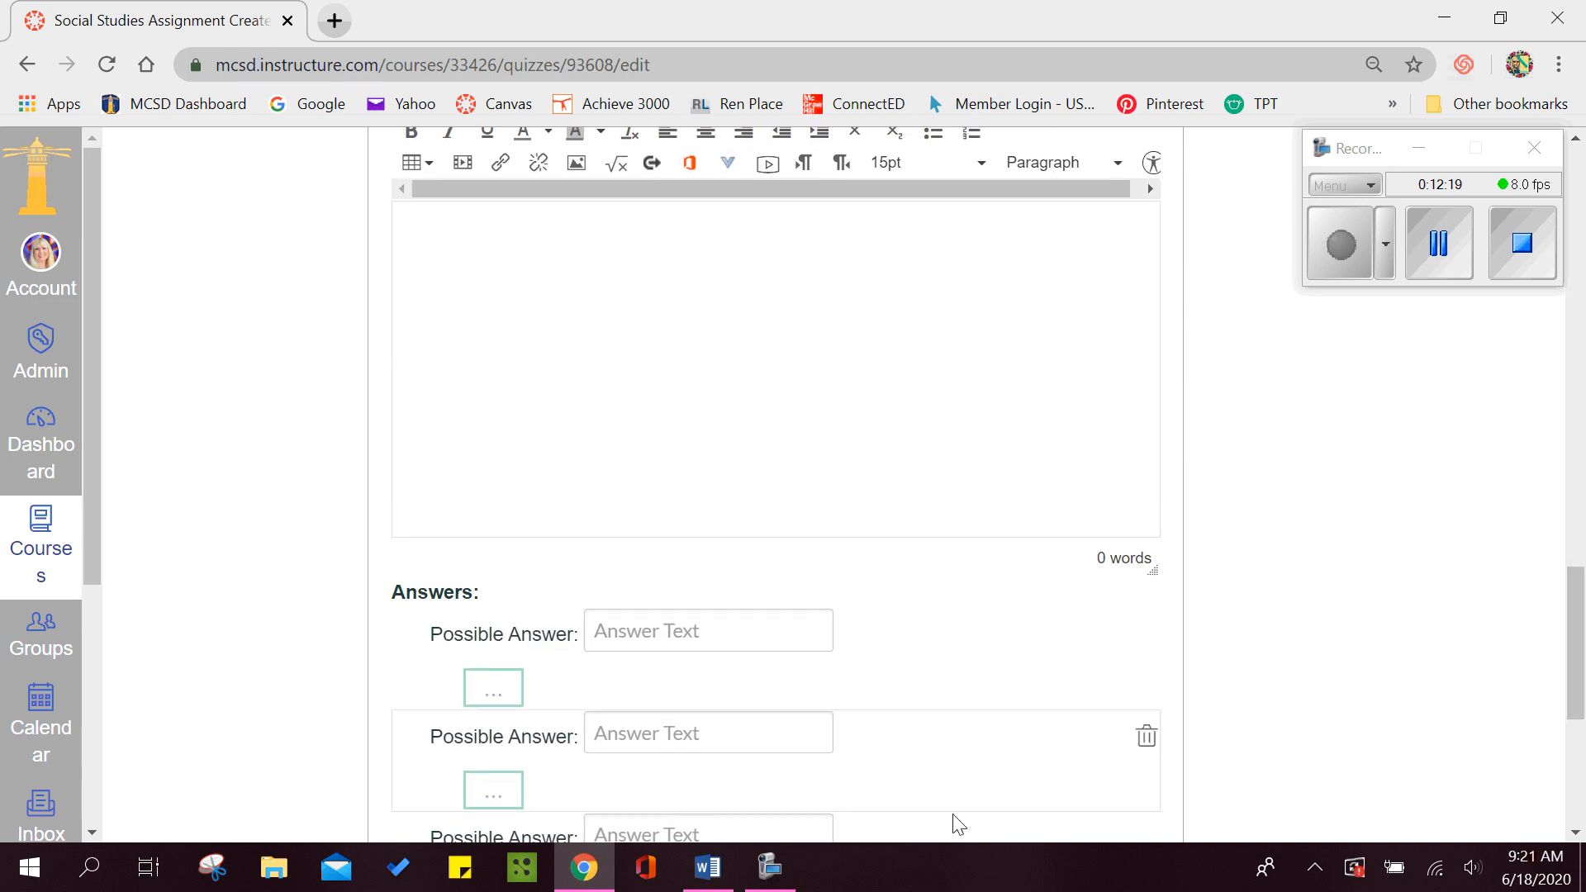
click(708, 867)
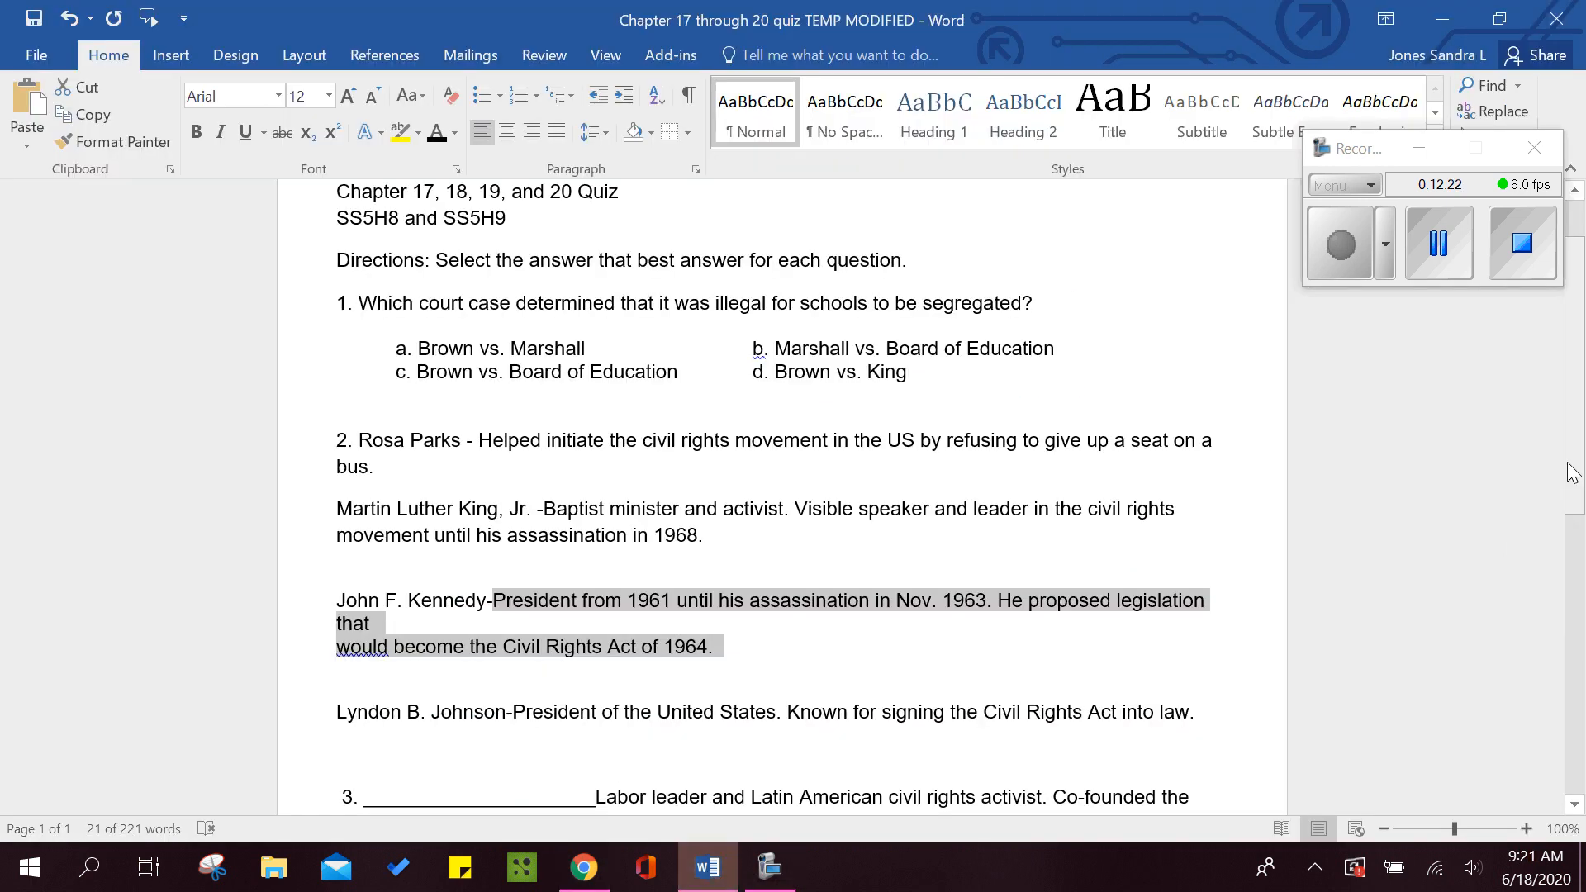
drag(1583, 472, 1490, 586)
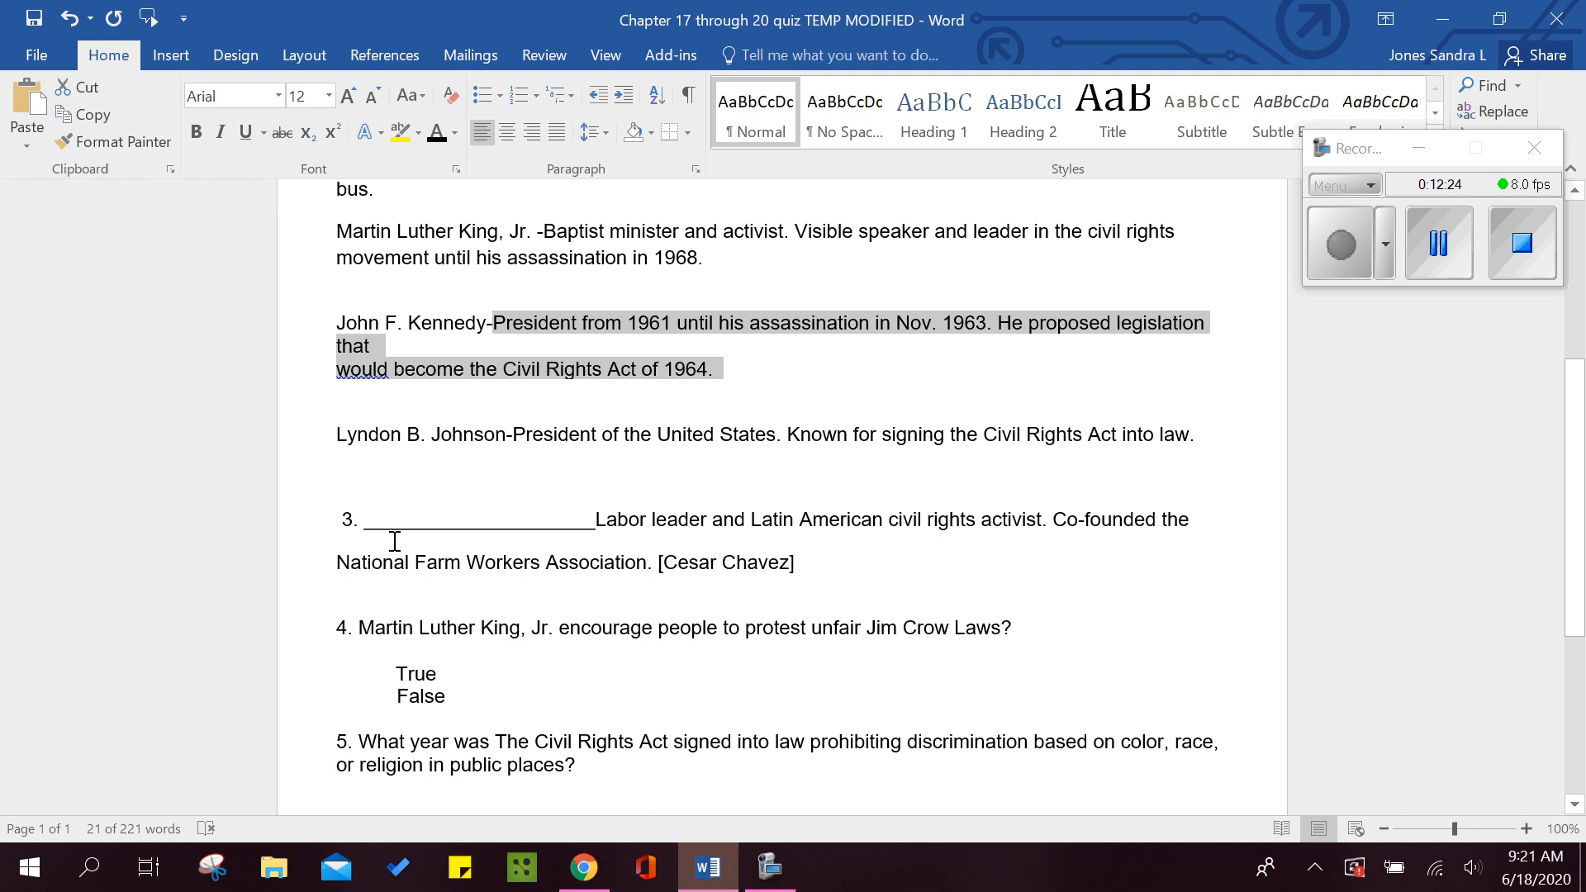
drag(366, 524, 656, 576)
key(ctrl+c)
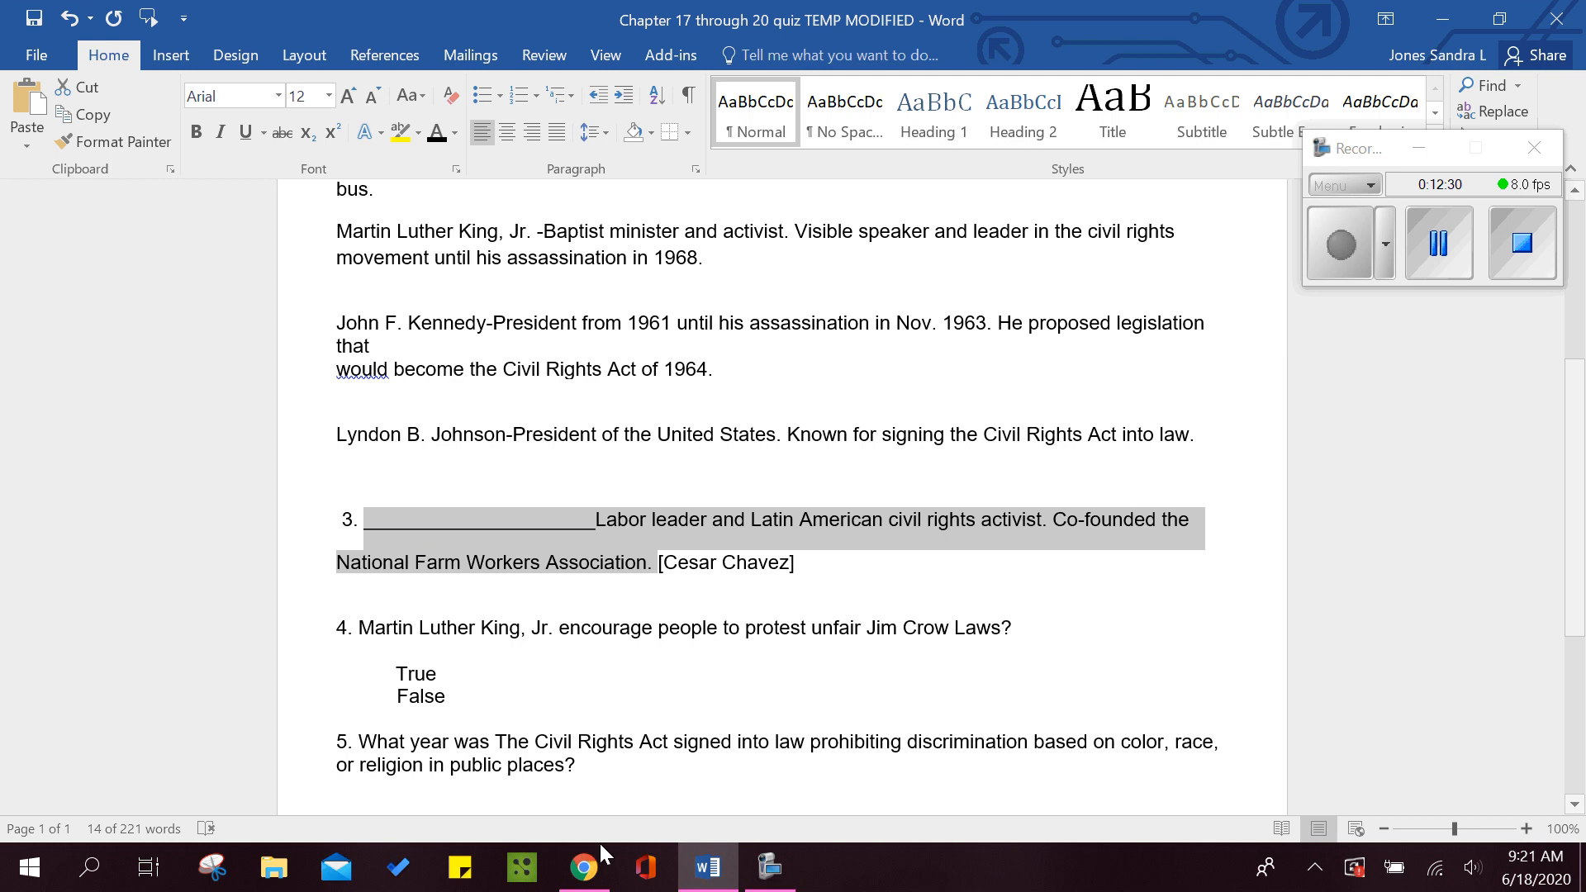
click(583, 866)
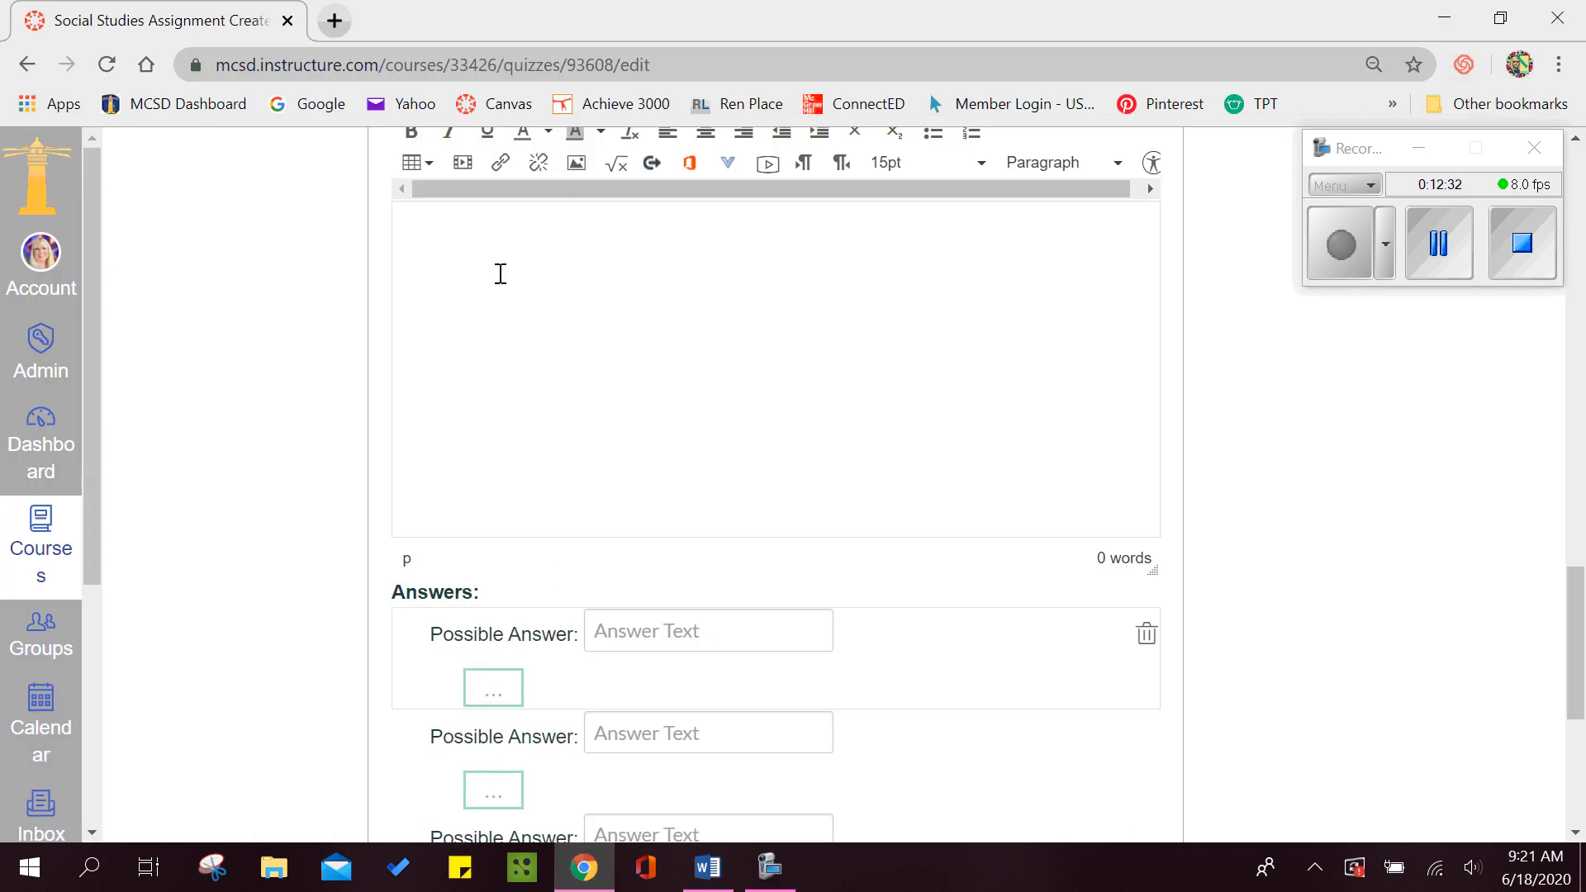
key(ctrl+v)
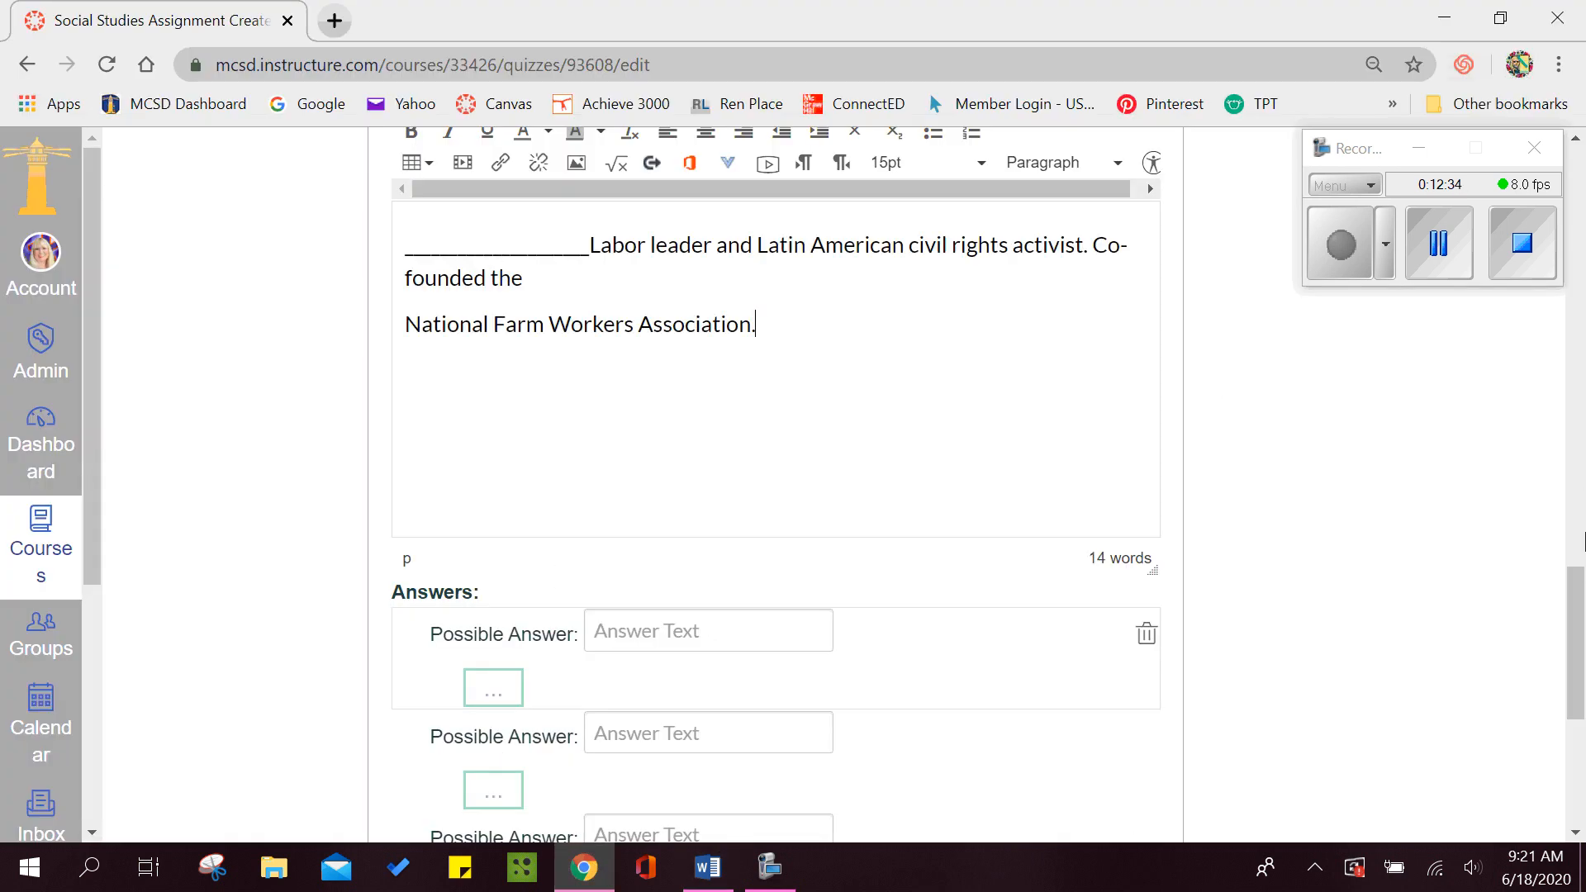
- Delete two of Question 4's empty possible answers, leaving a single one
drag(1580, 637, 1581, 694)
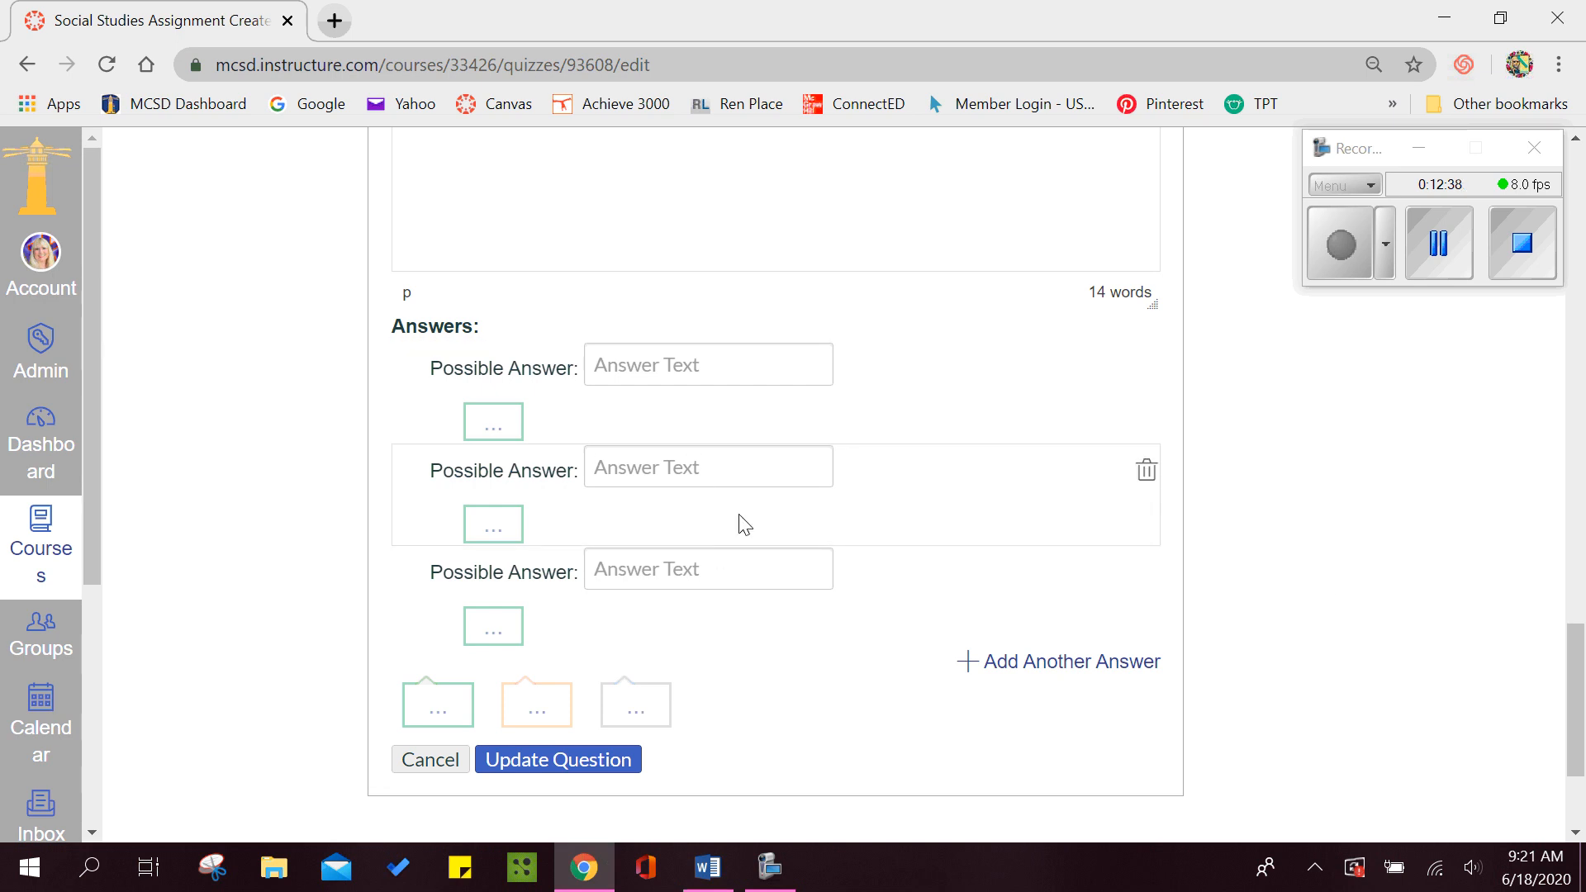
click(1146, 472)
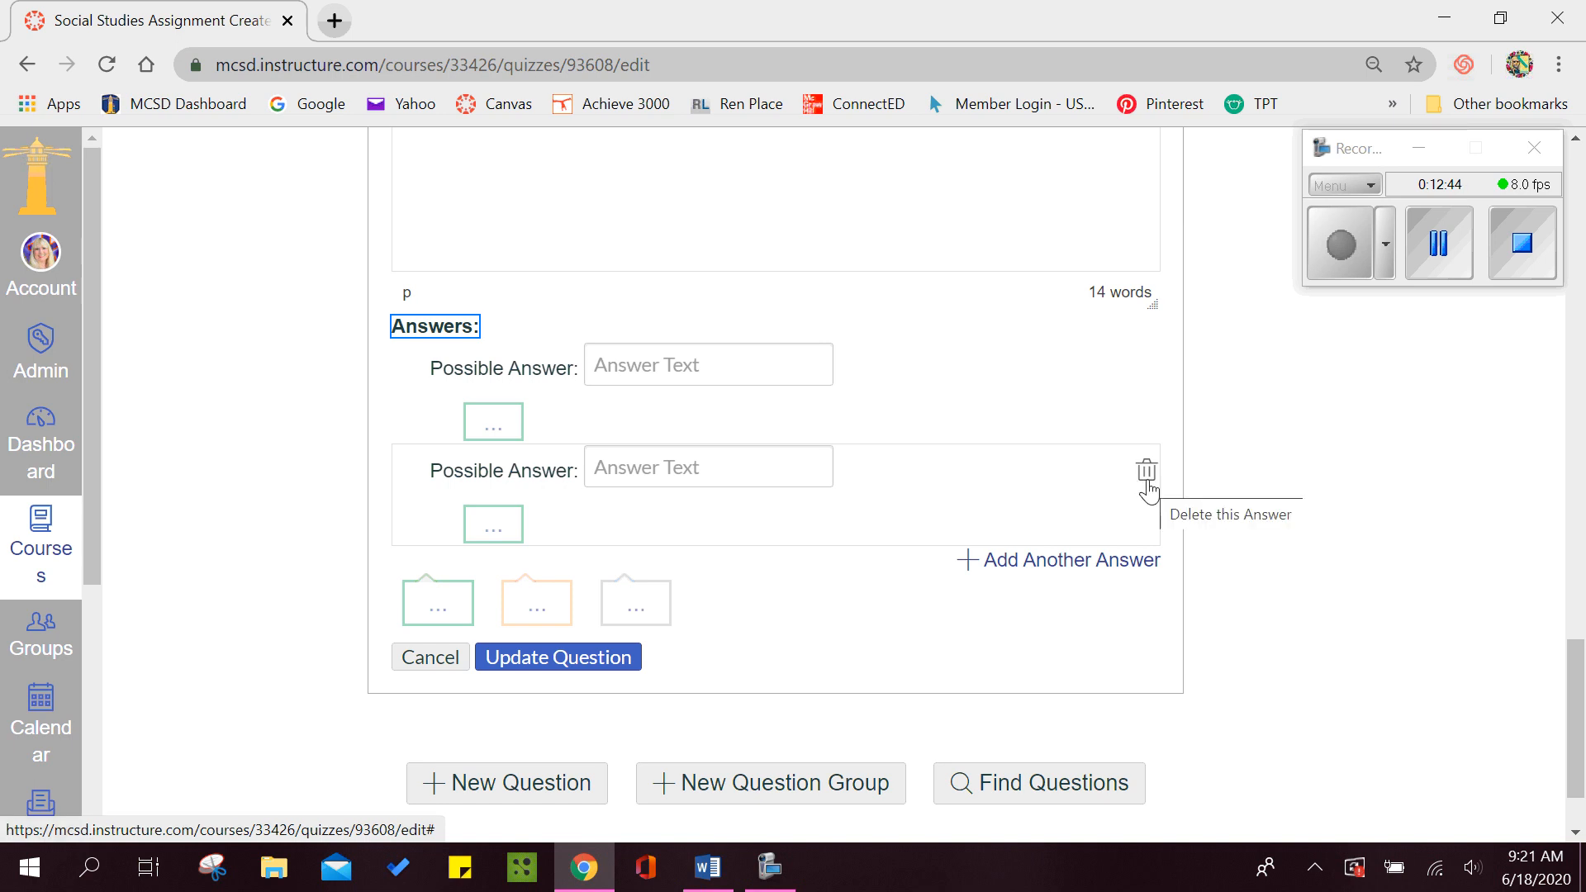
click(1147, 473)
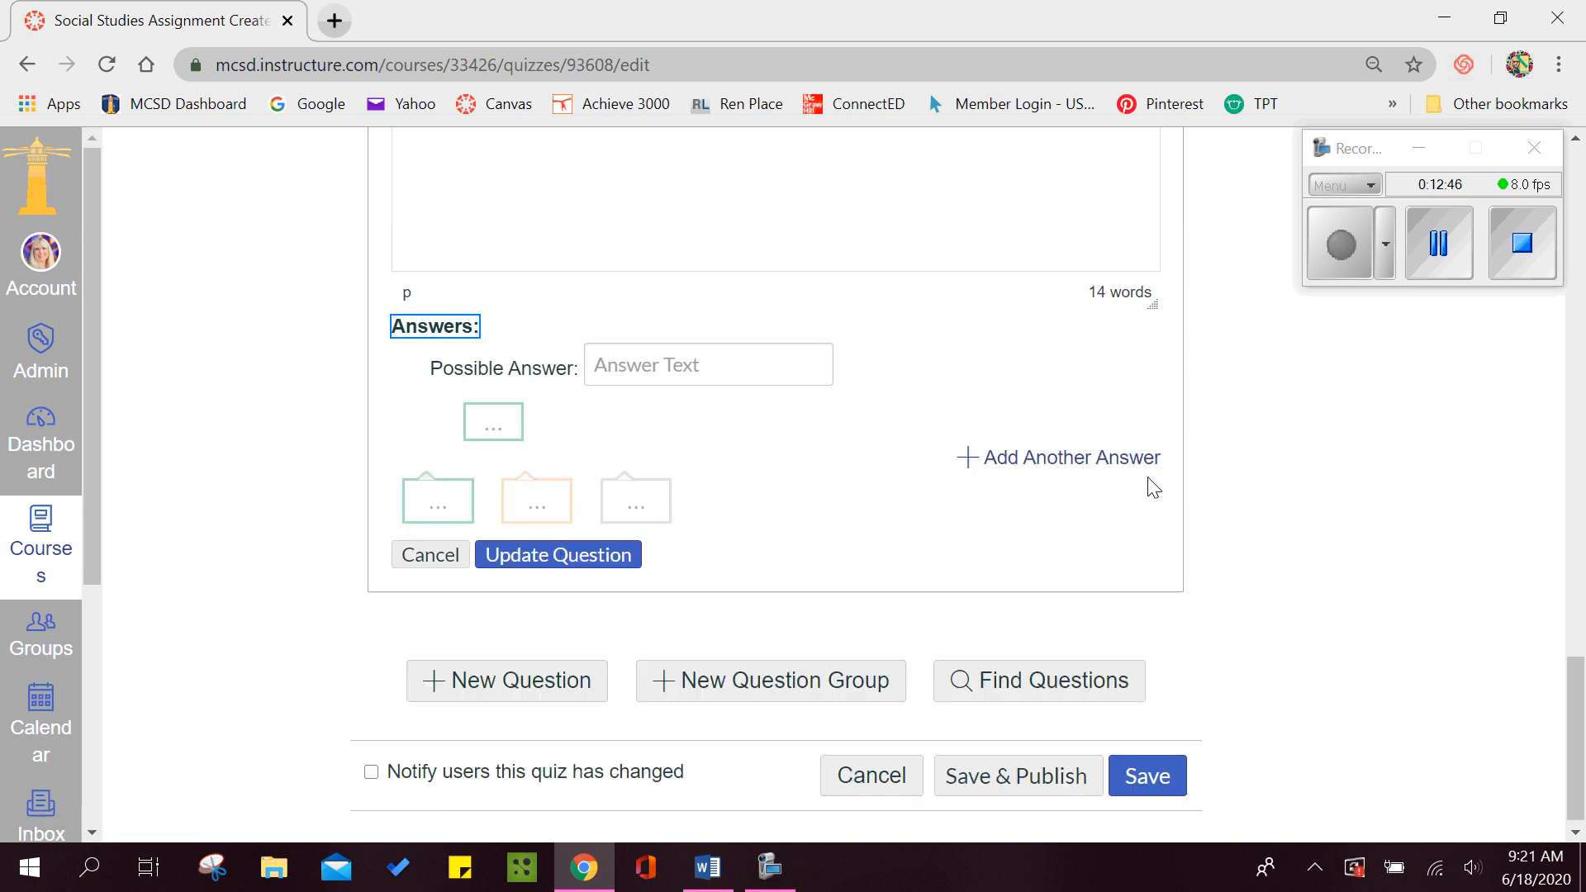
- Copy "Cesar Chavez" from the Word quiz, without the brackets, as Question 4's possible answer and save the question
click(708, 859)
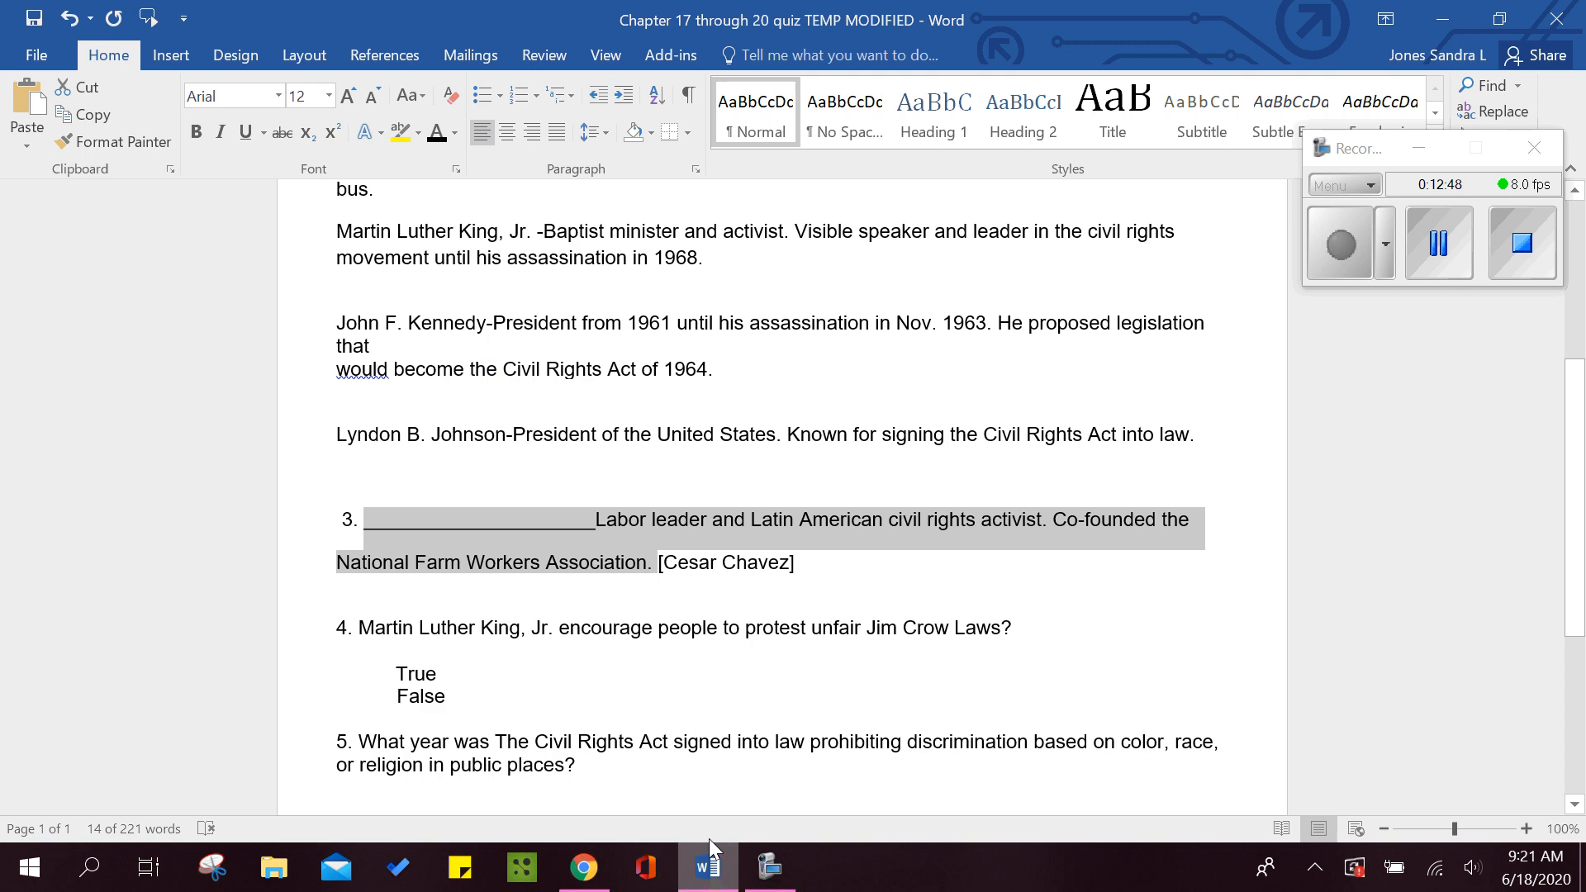
click(793, 562)
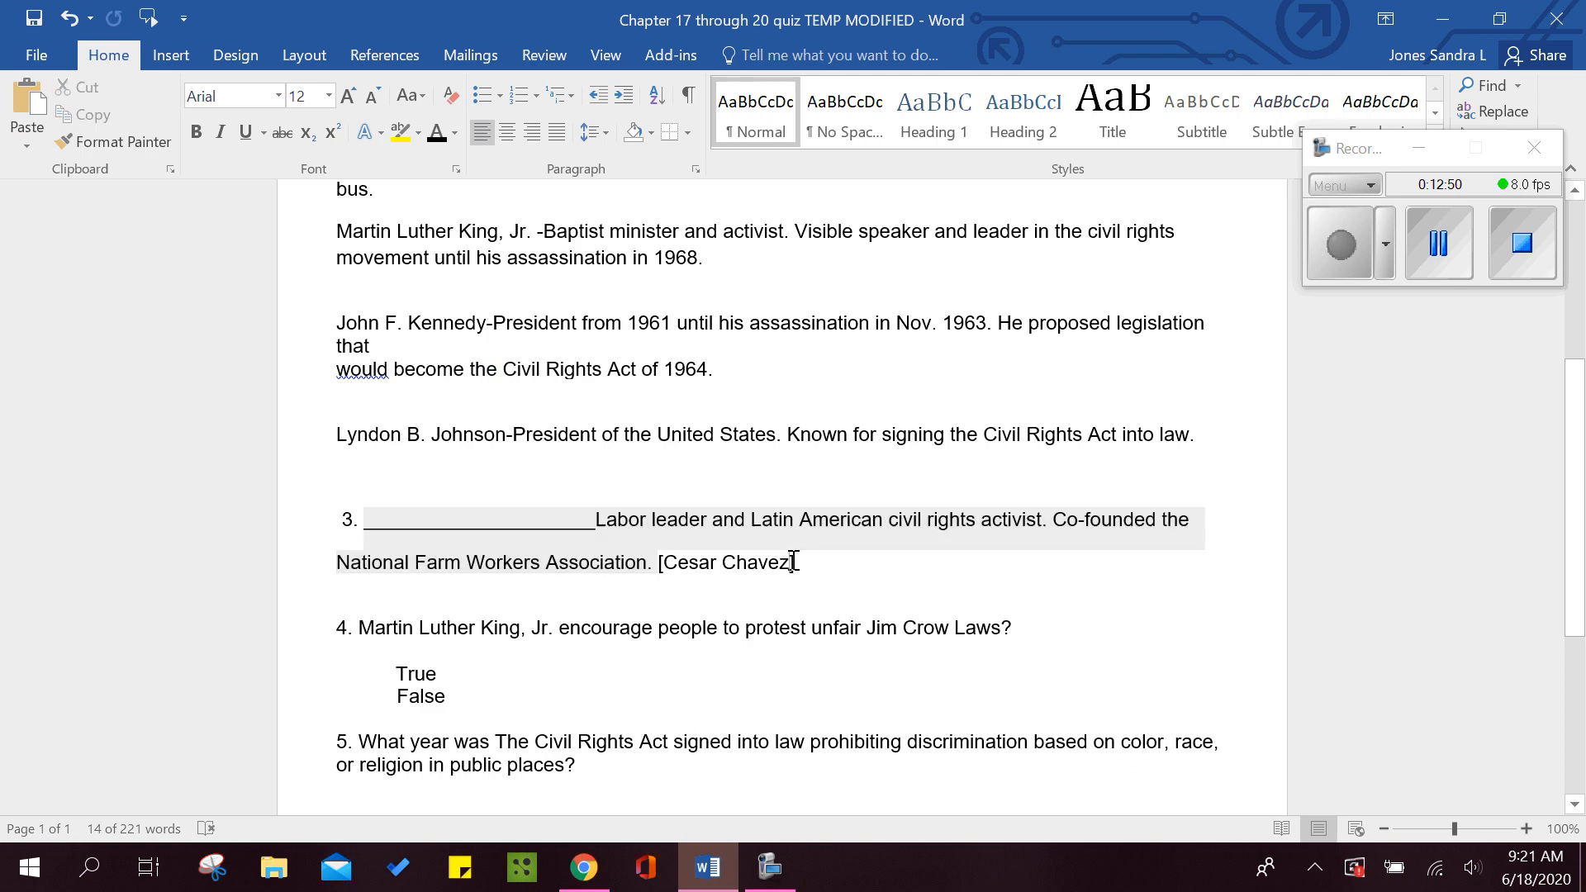
drag(790, 562, 679, 570)
key(ctrl+c)
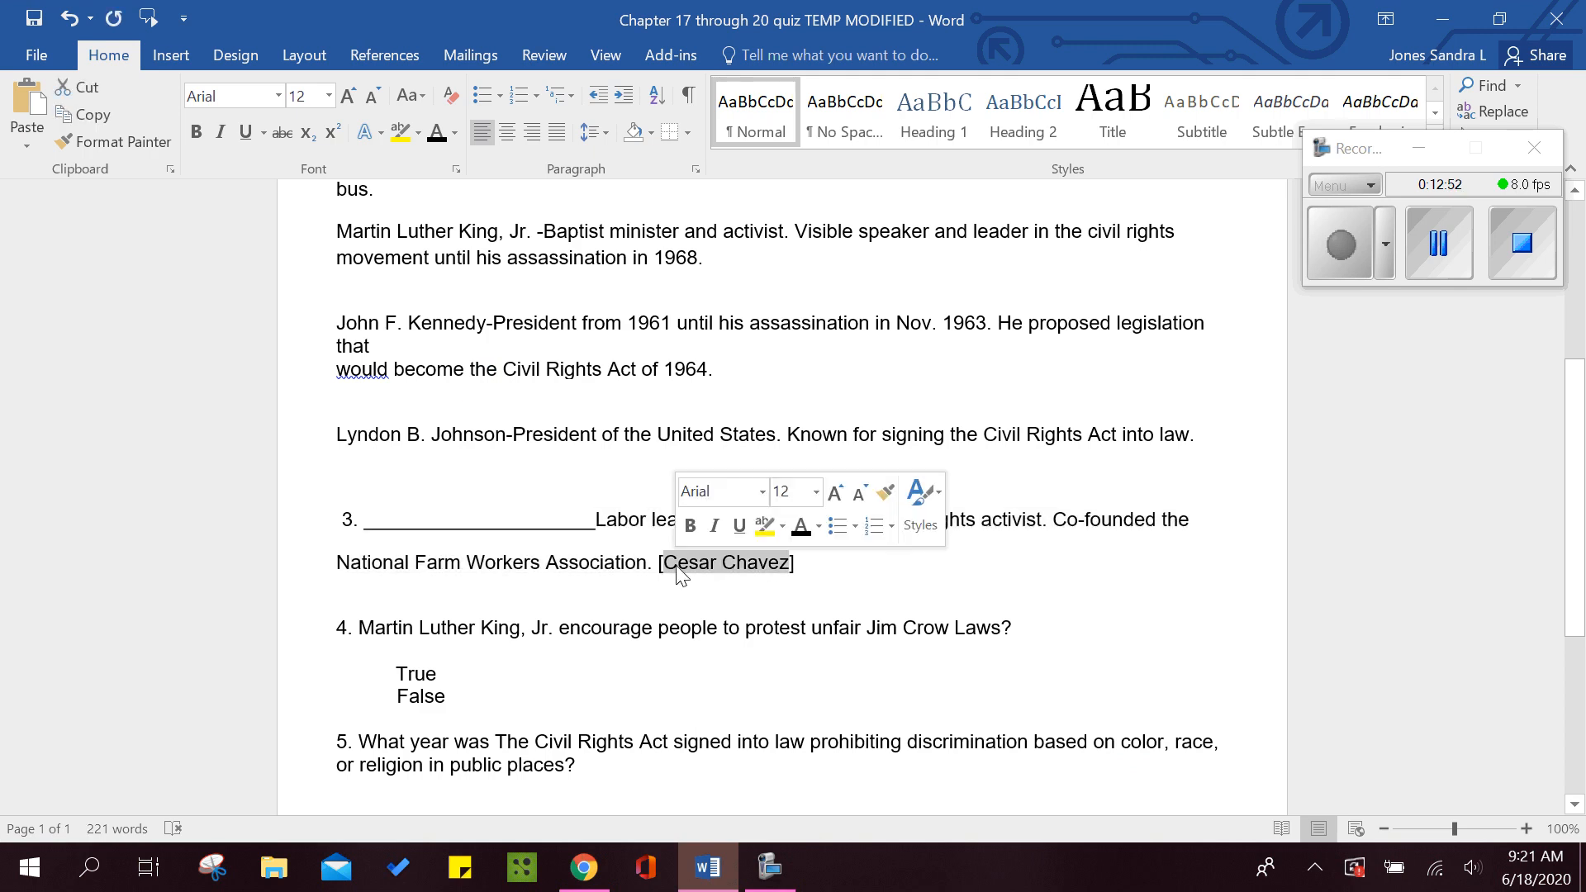
click(584, 868)
click(649, 365)
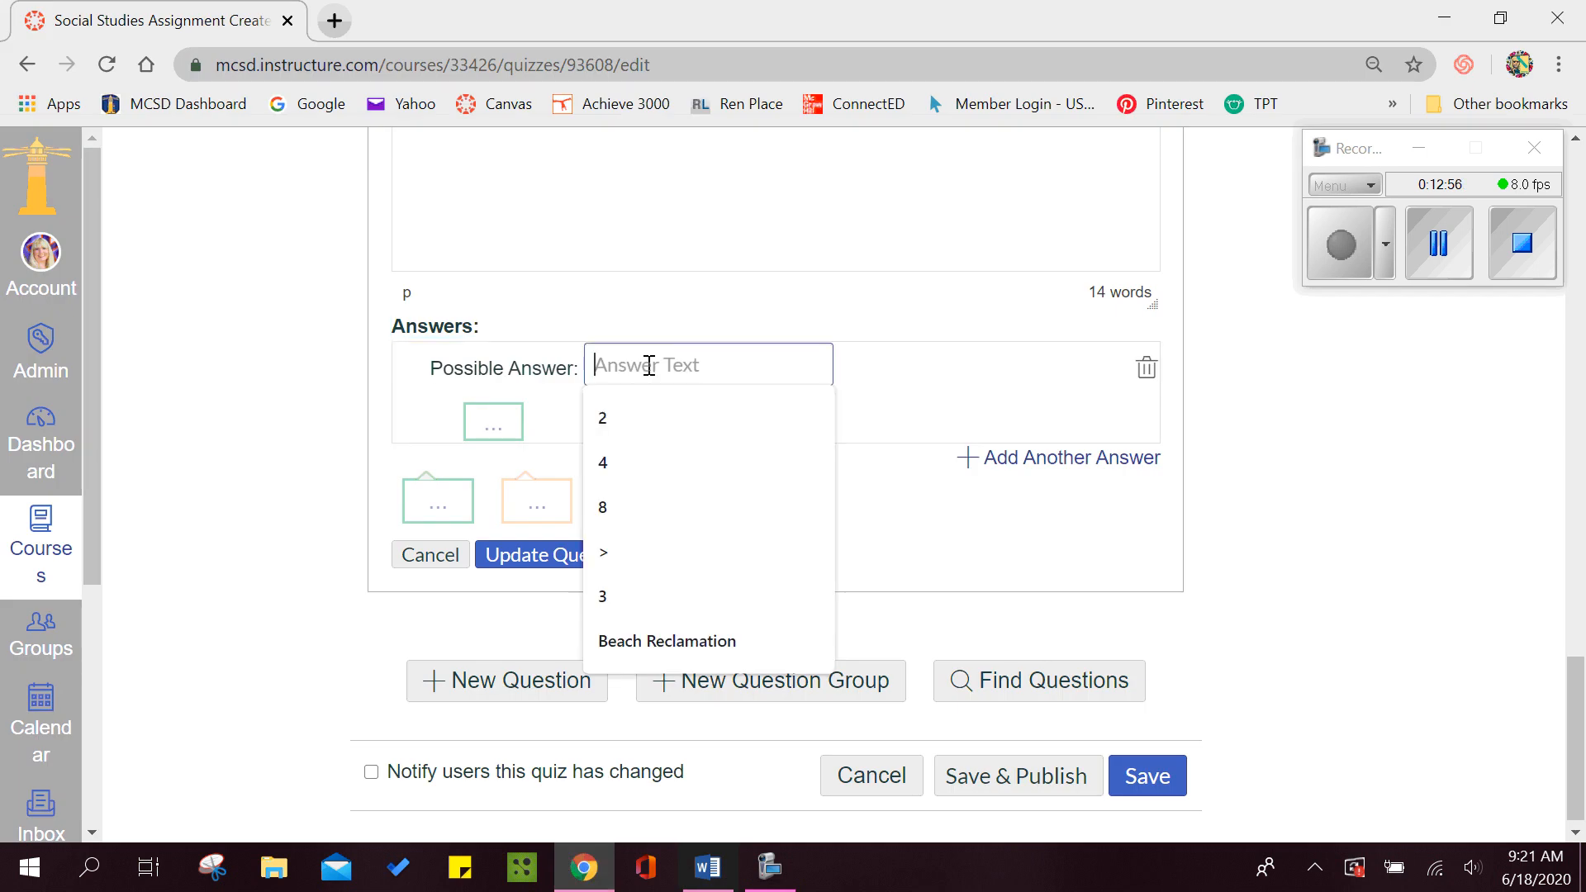
key(ctrl+v)
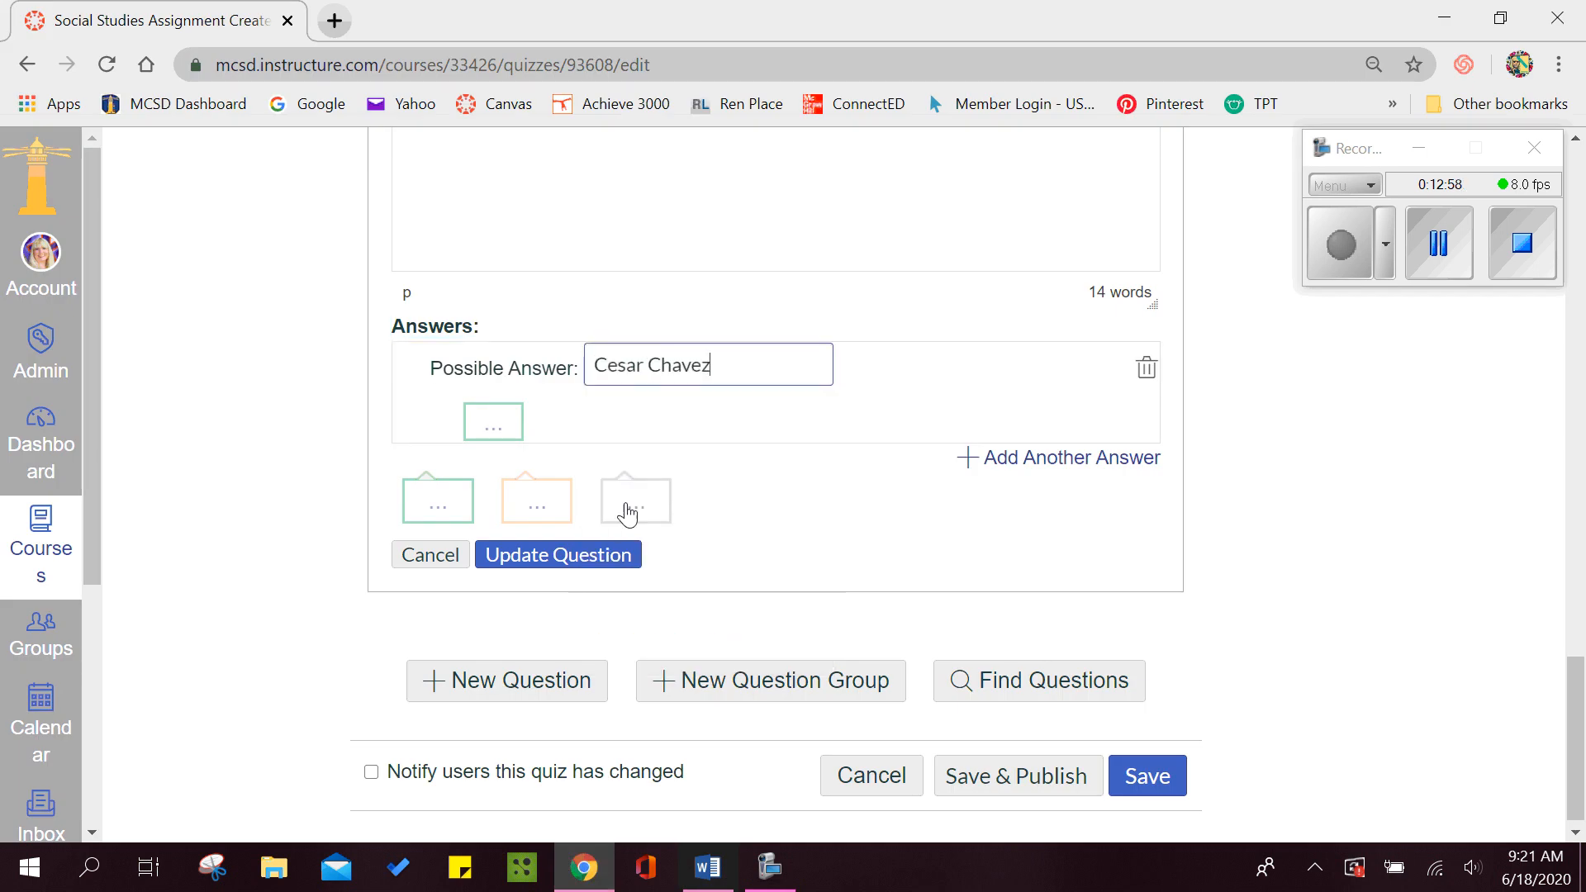
click(592, 555)
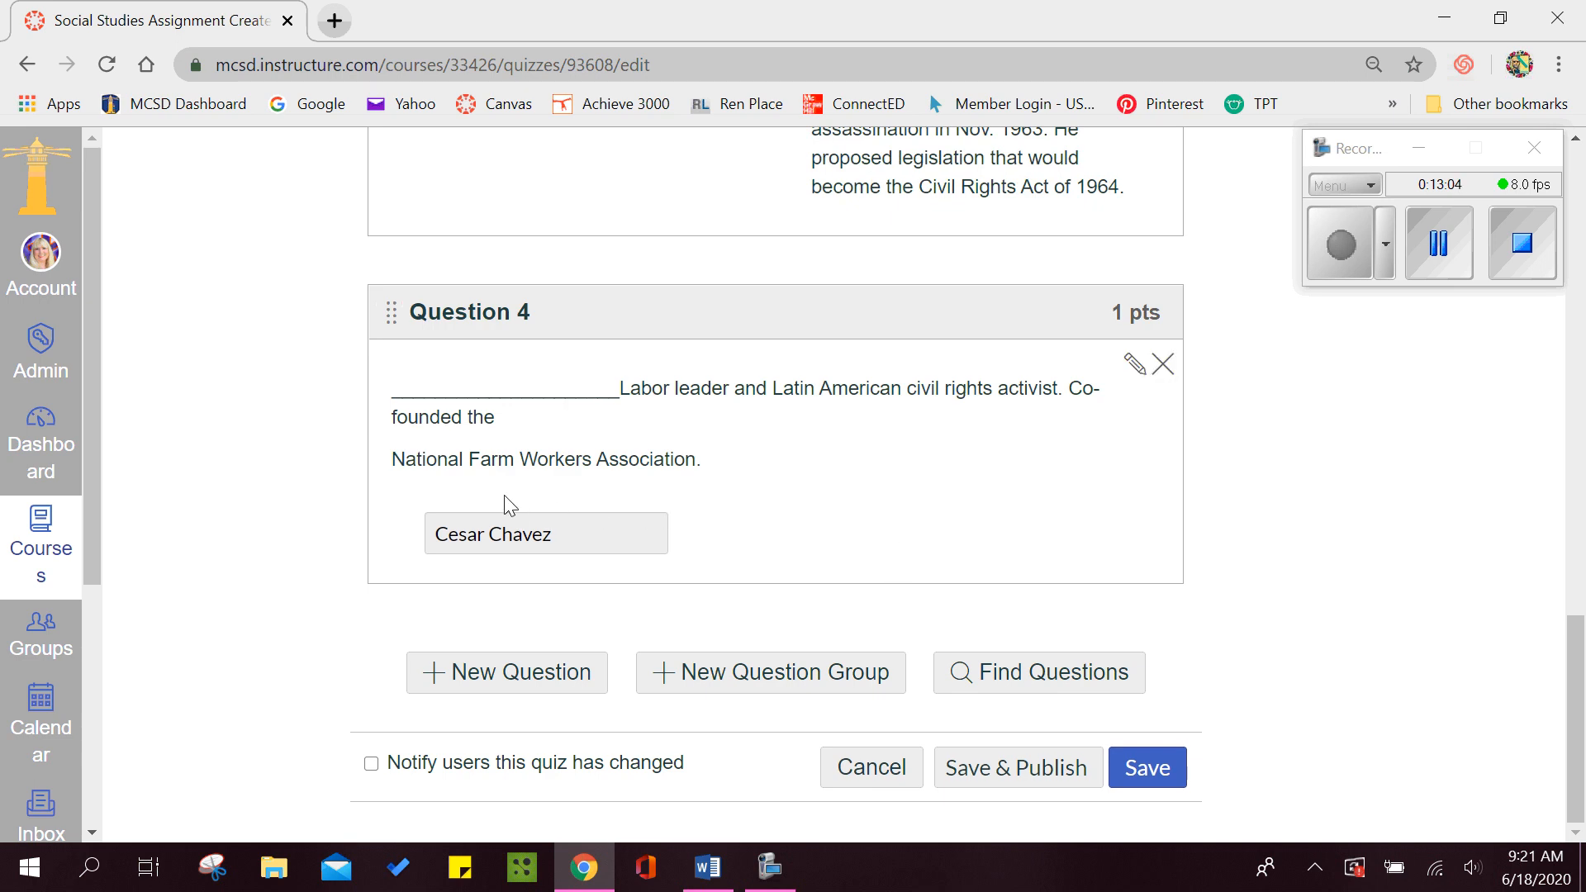
- Edit Question 4 to remove the paragraph break before "National Farm Workers Association." and save the question again
click(1134, 364)
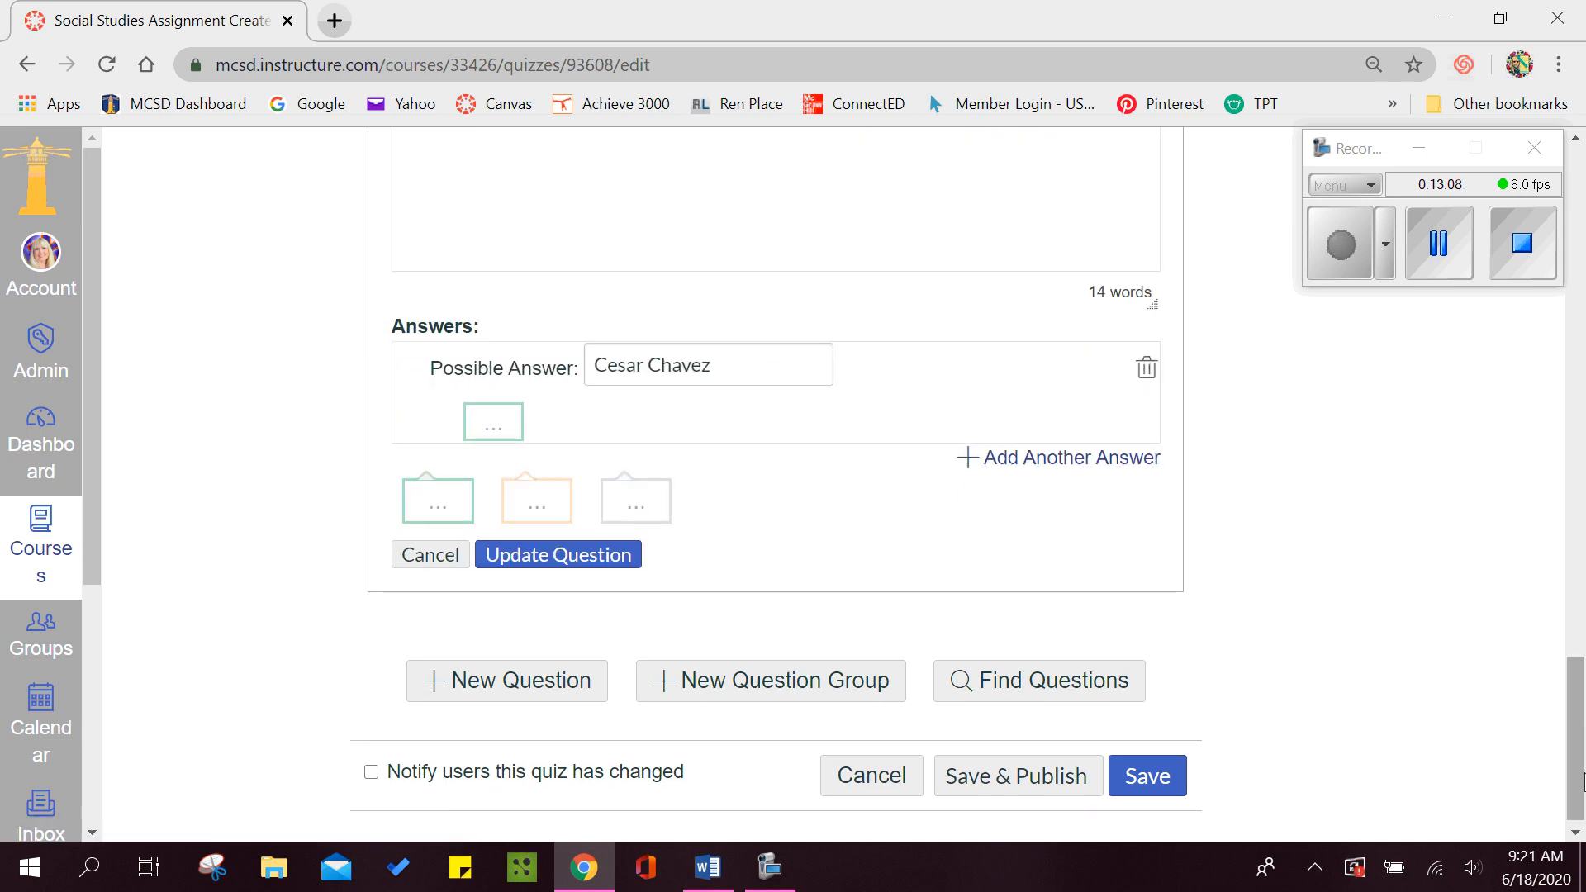
scroll(670, 708, up, 5)
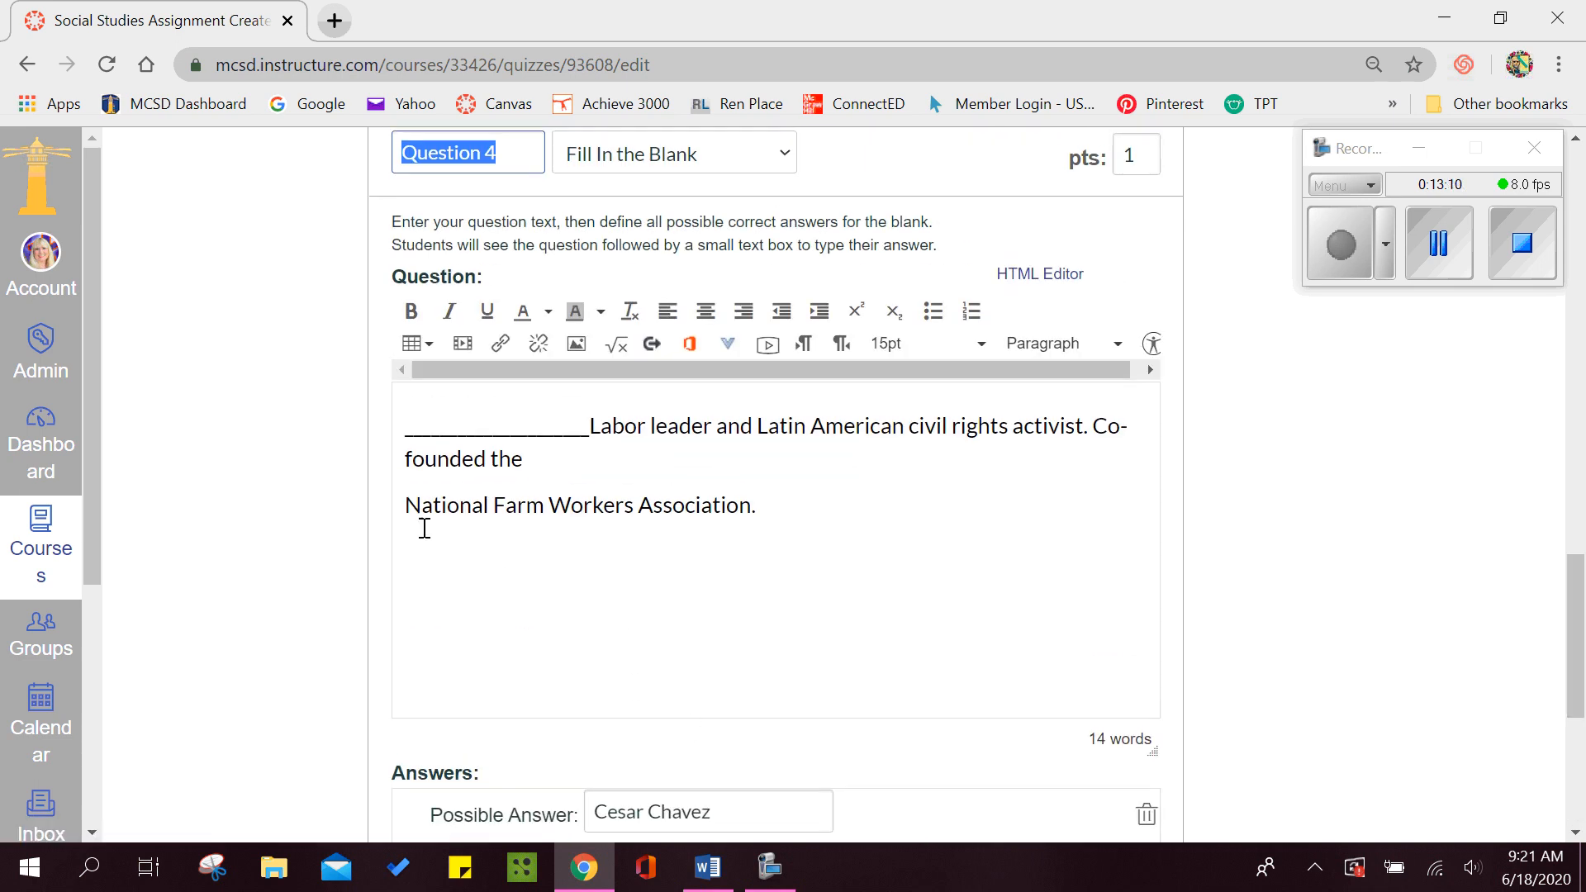
click(405, 507)
key(BackSpace)
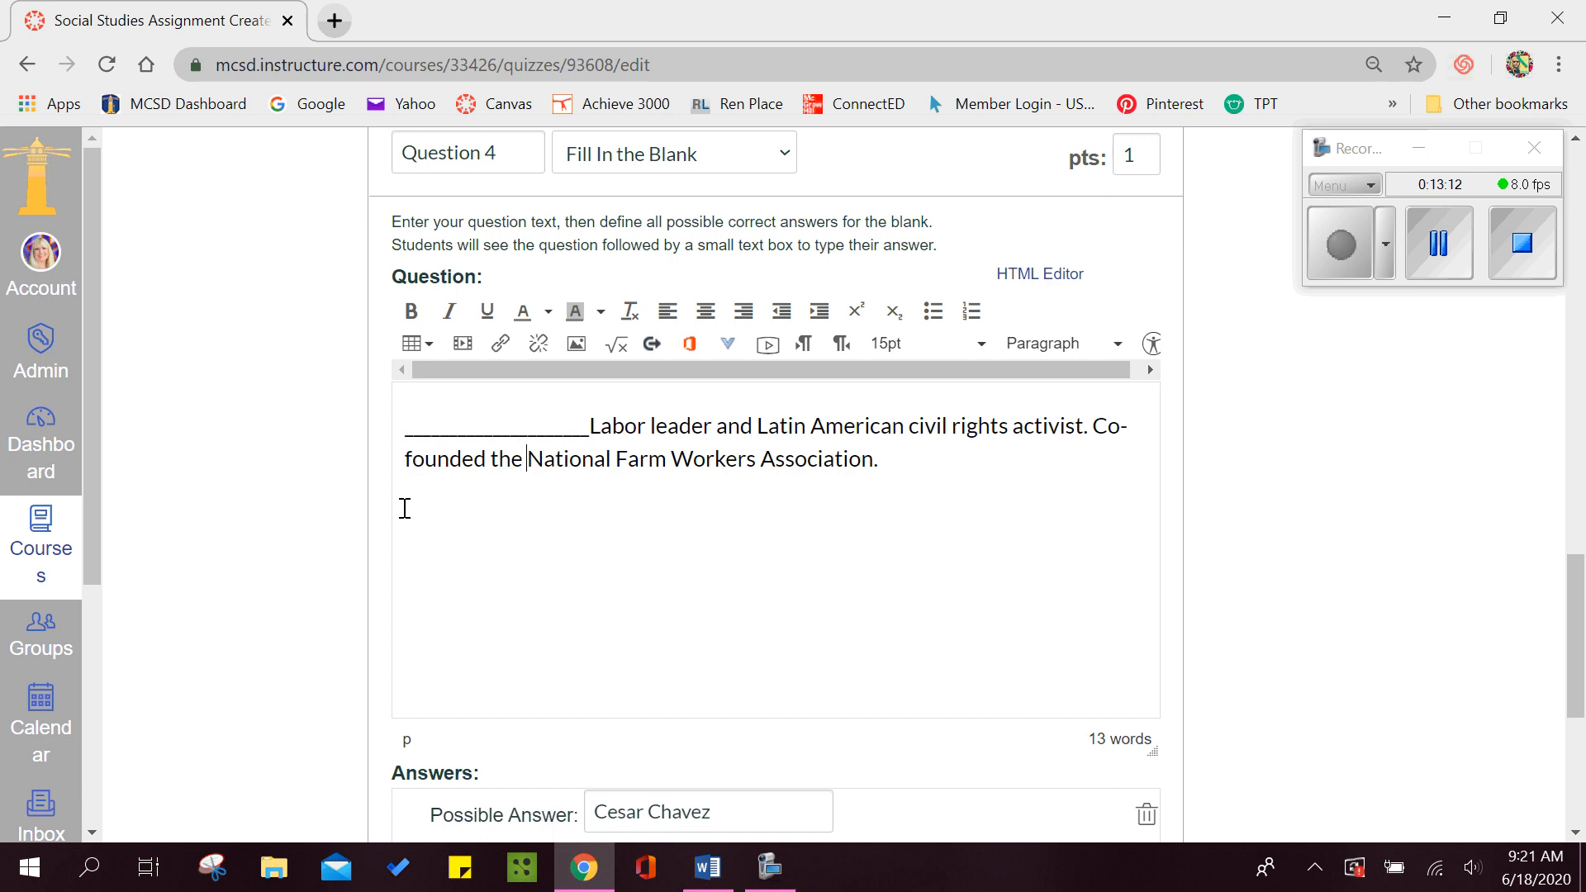
scroll(1577, 636, down, 5)
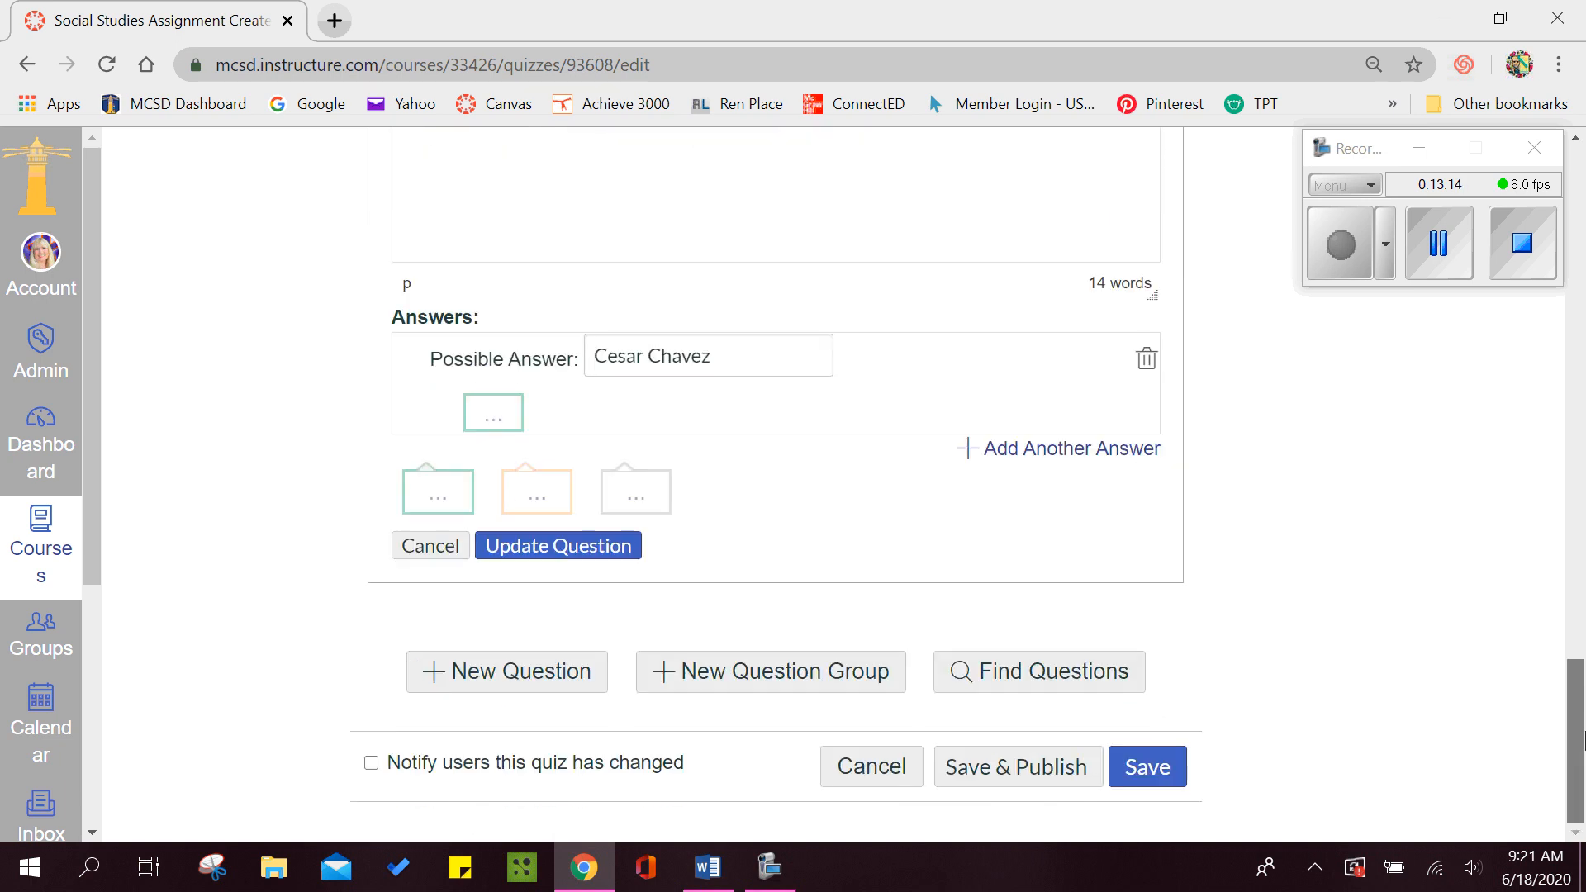
click(584, 547)
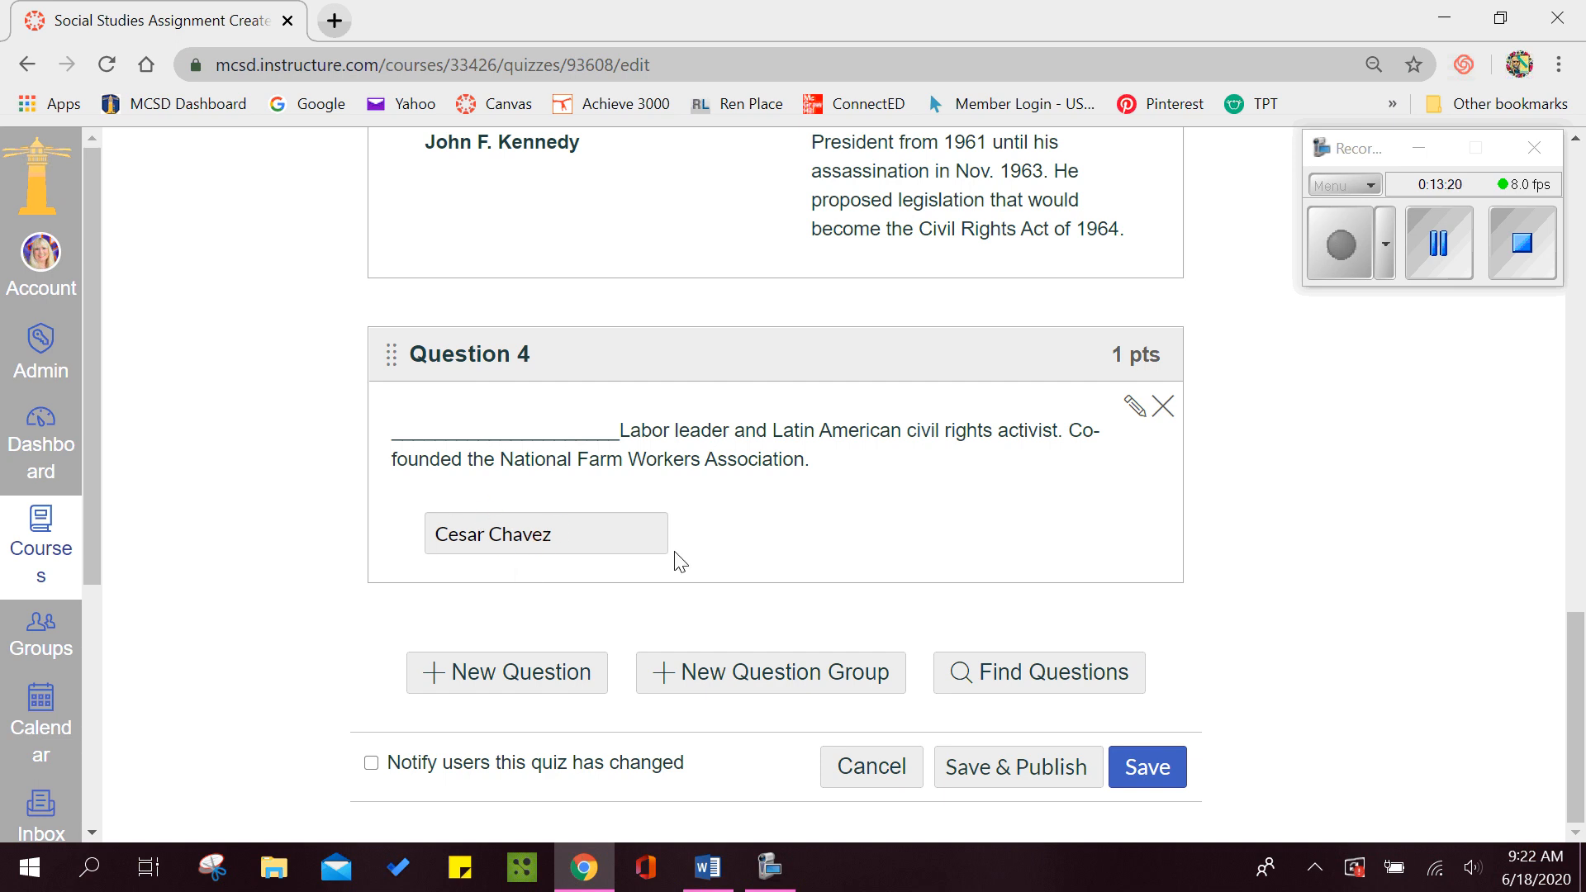
- Add a new question named "Question 5" and set its type to Numerical Answer
drag(1575, 760, 1581, 293)
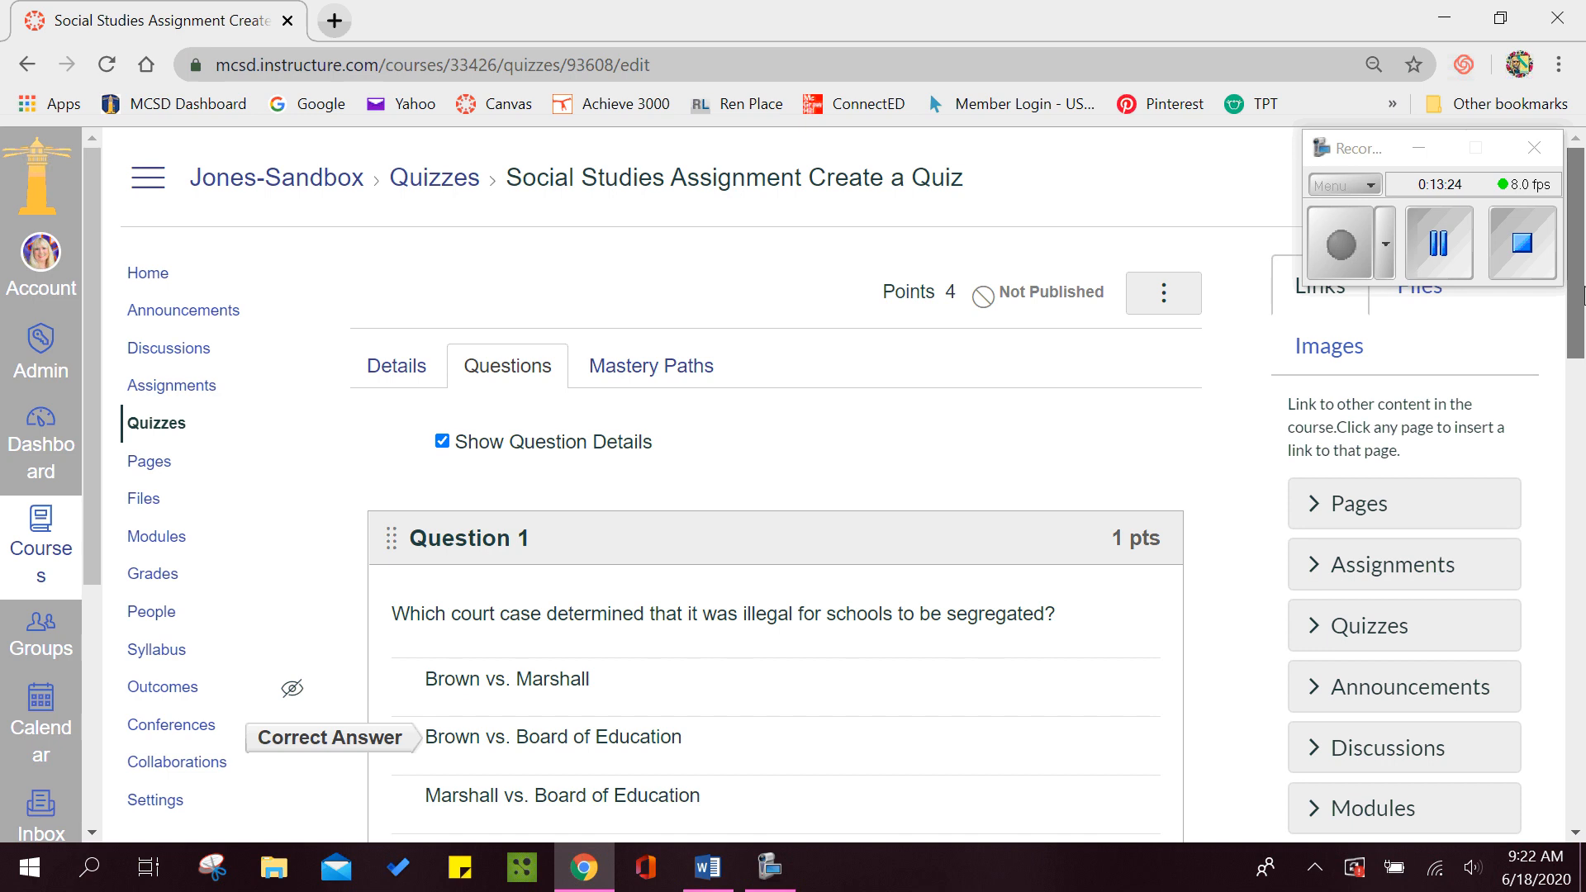
drag(1582, 303, 1583, 806)
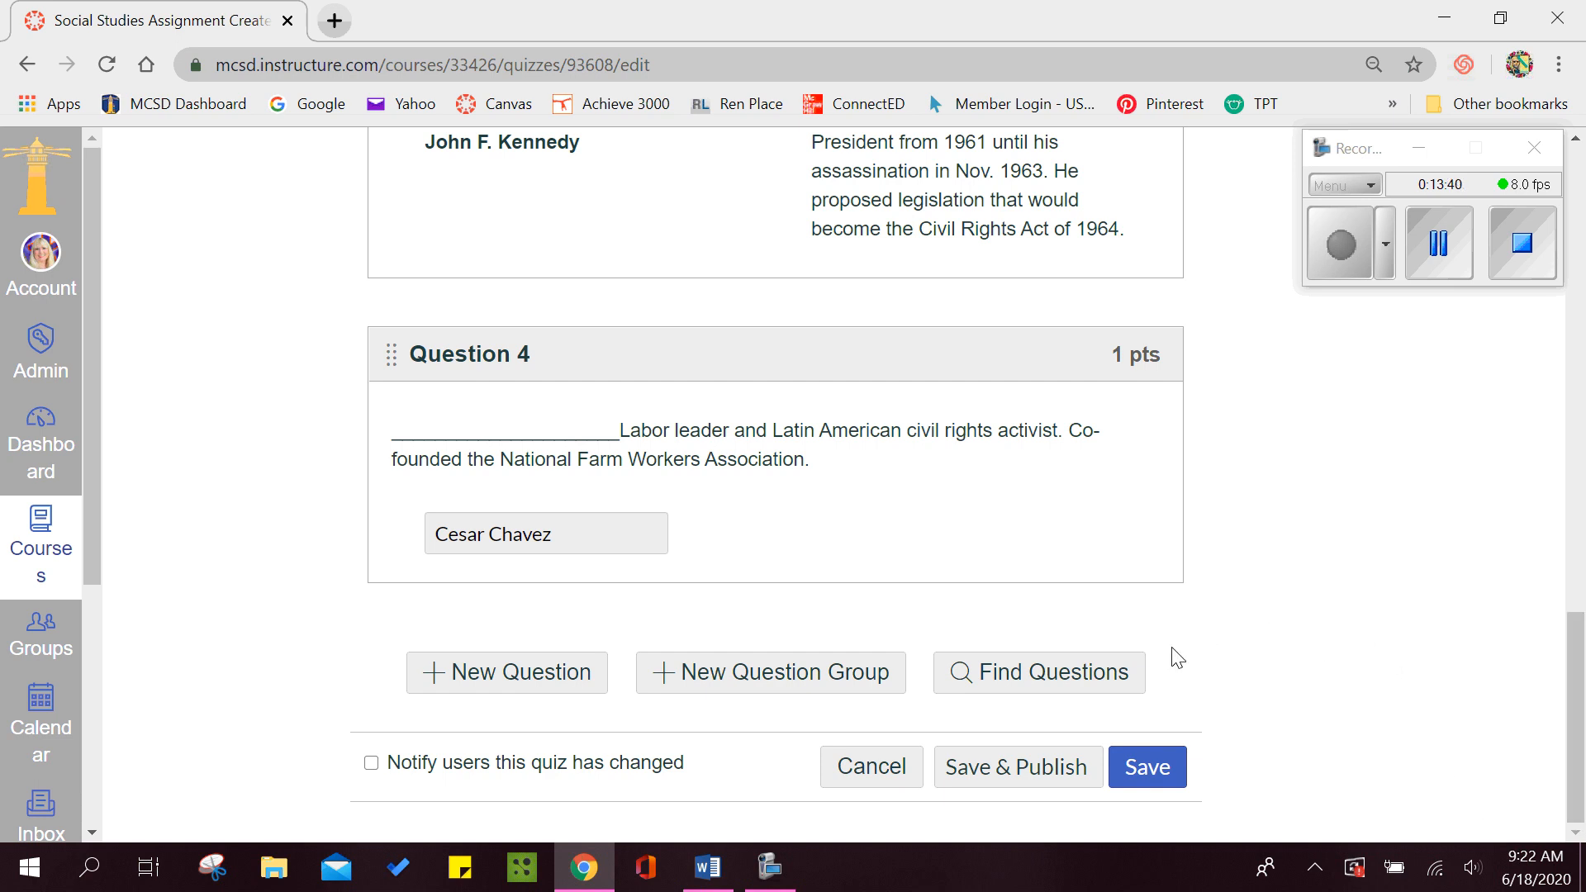
click(501, 673)
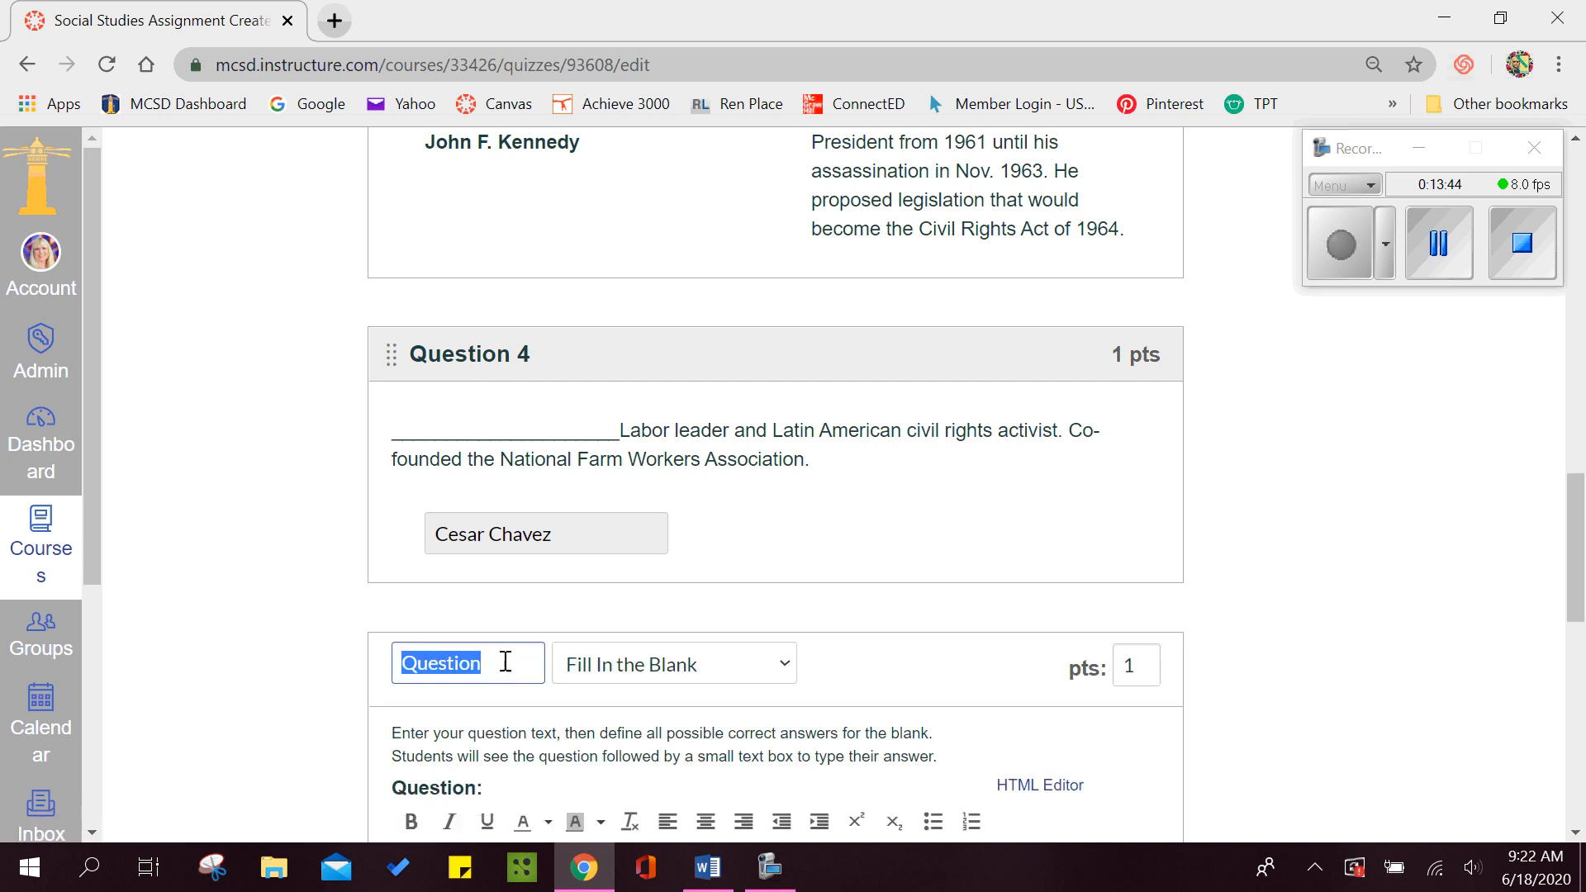
click(505, 661)
text(5)
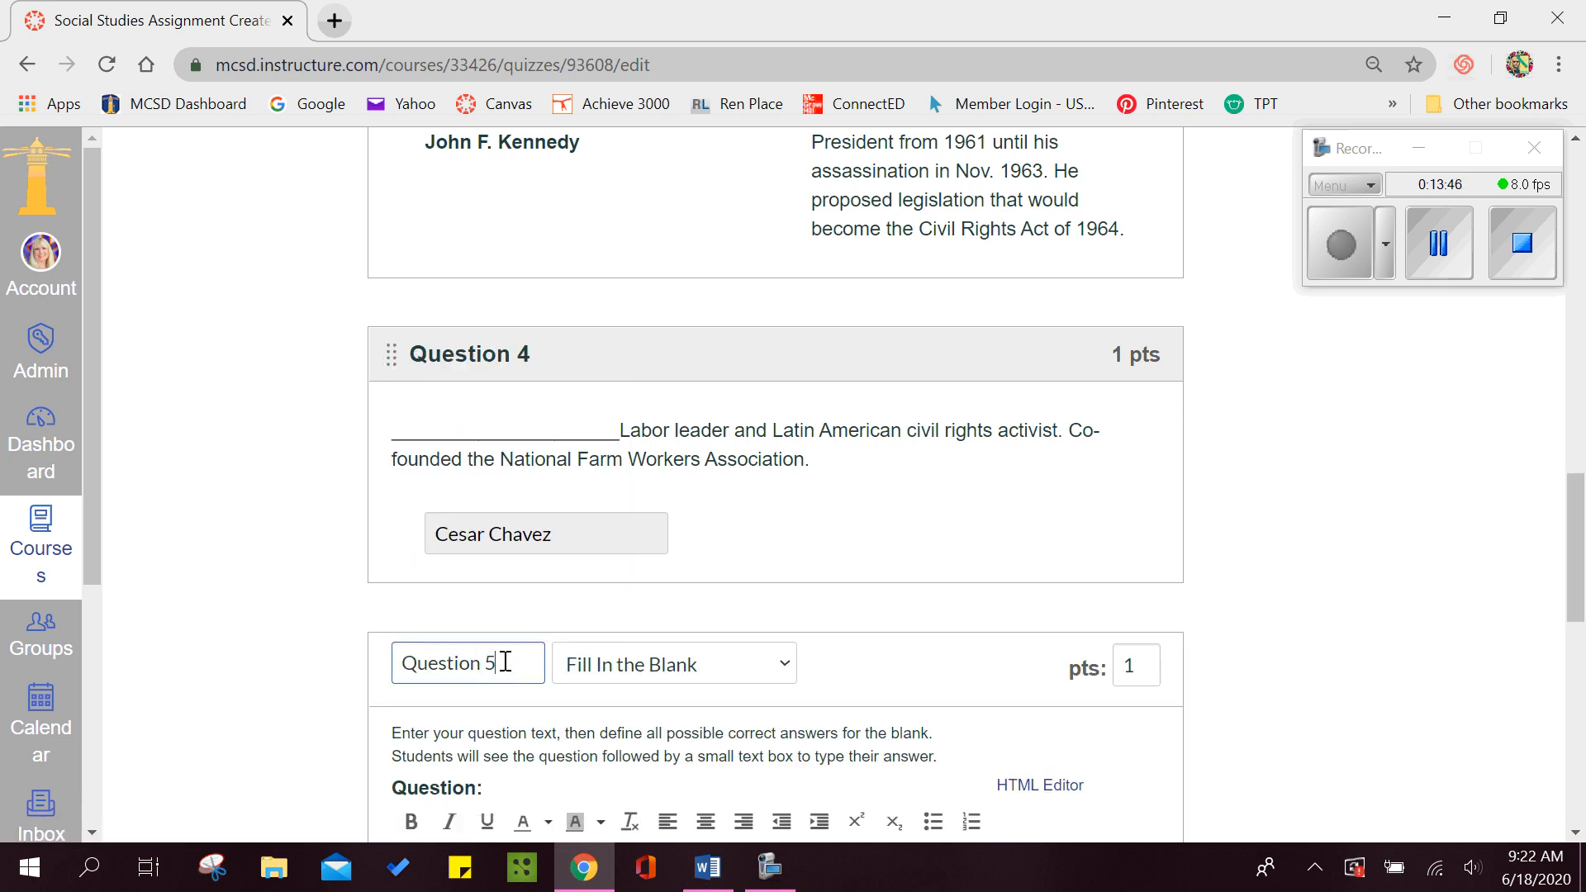
click(783, 670)
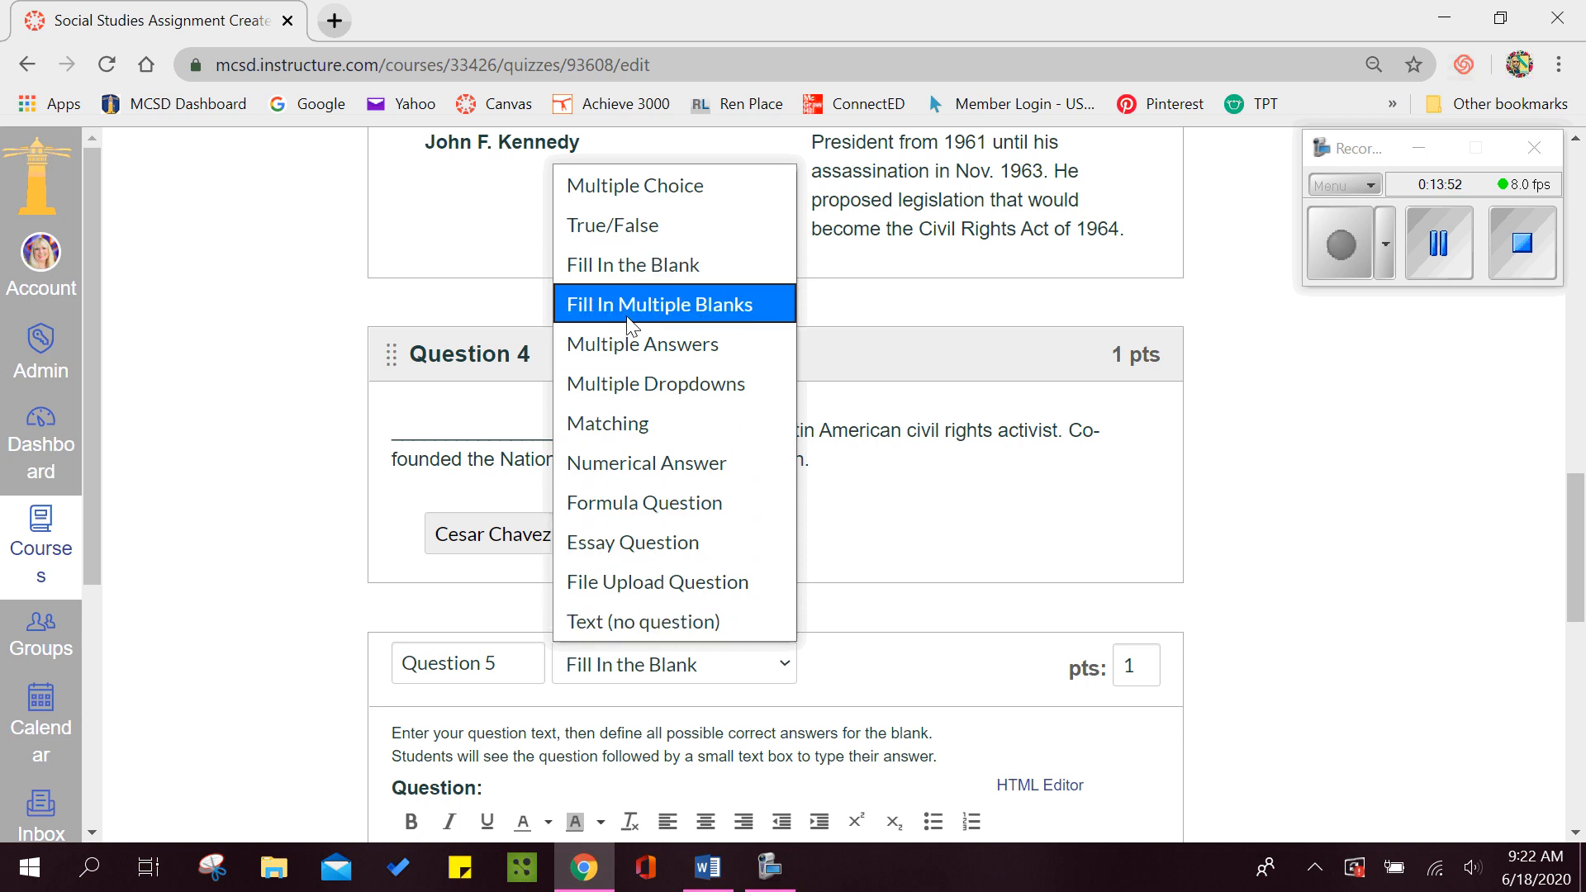
click(621, 461)
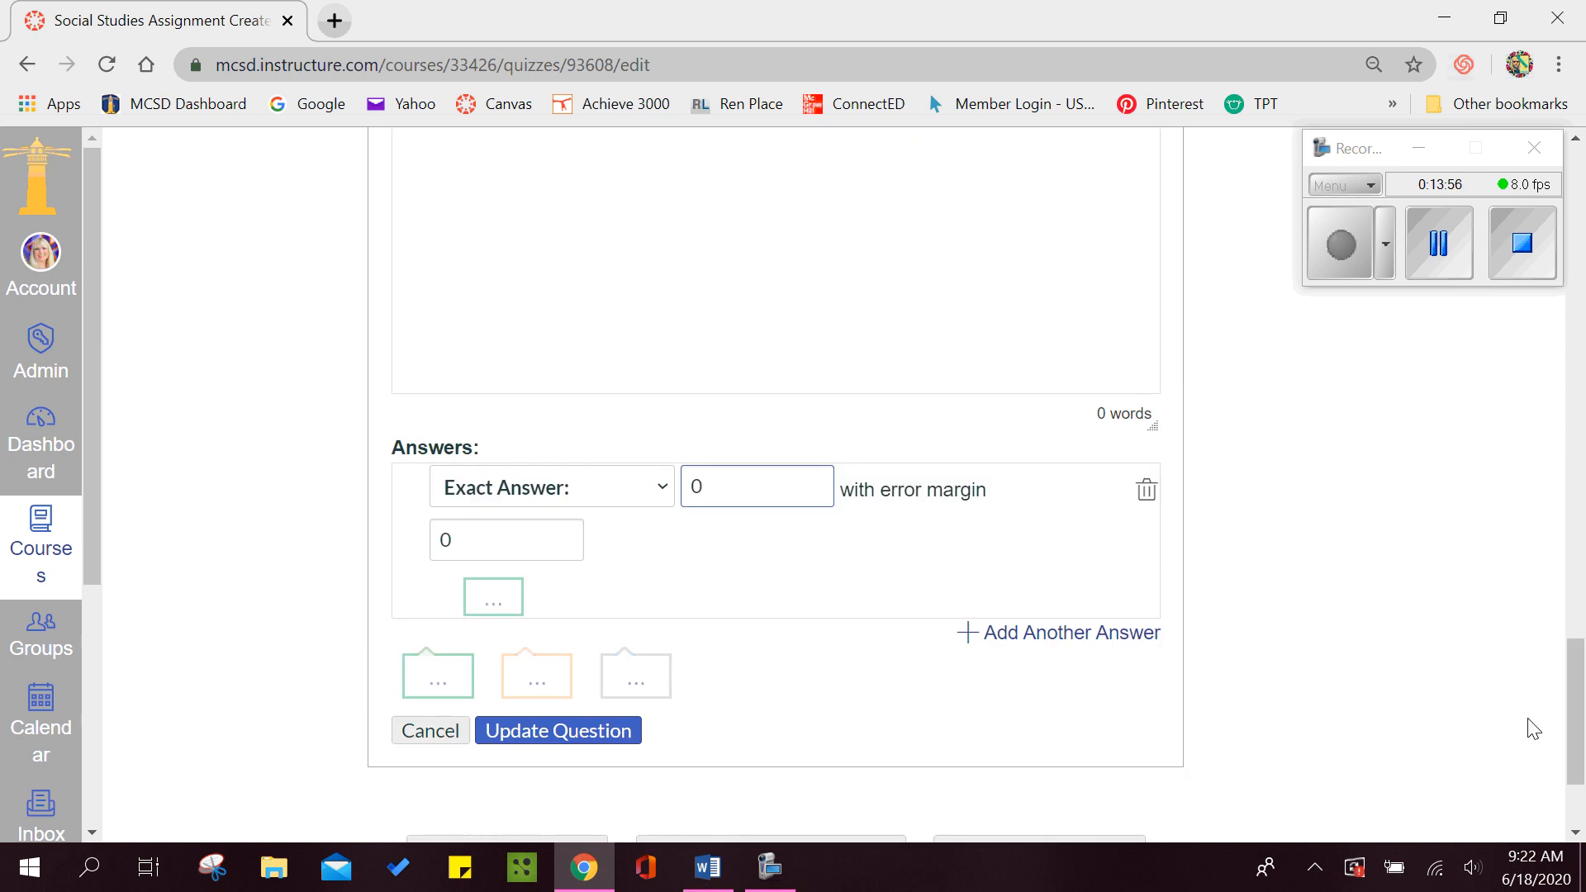
- Copy "What year was The Civil Rights Act signed into law…" from the Word quiz, without its number, into Question 5's question text
drag(1574, 727, 1571, 636)
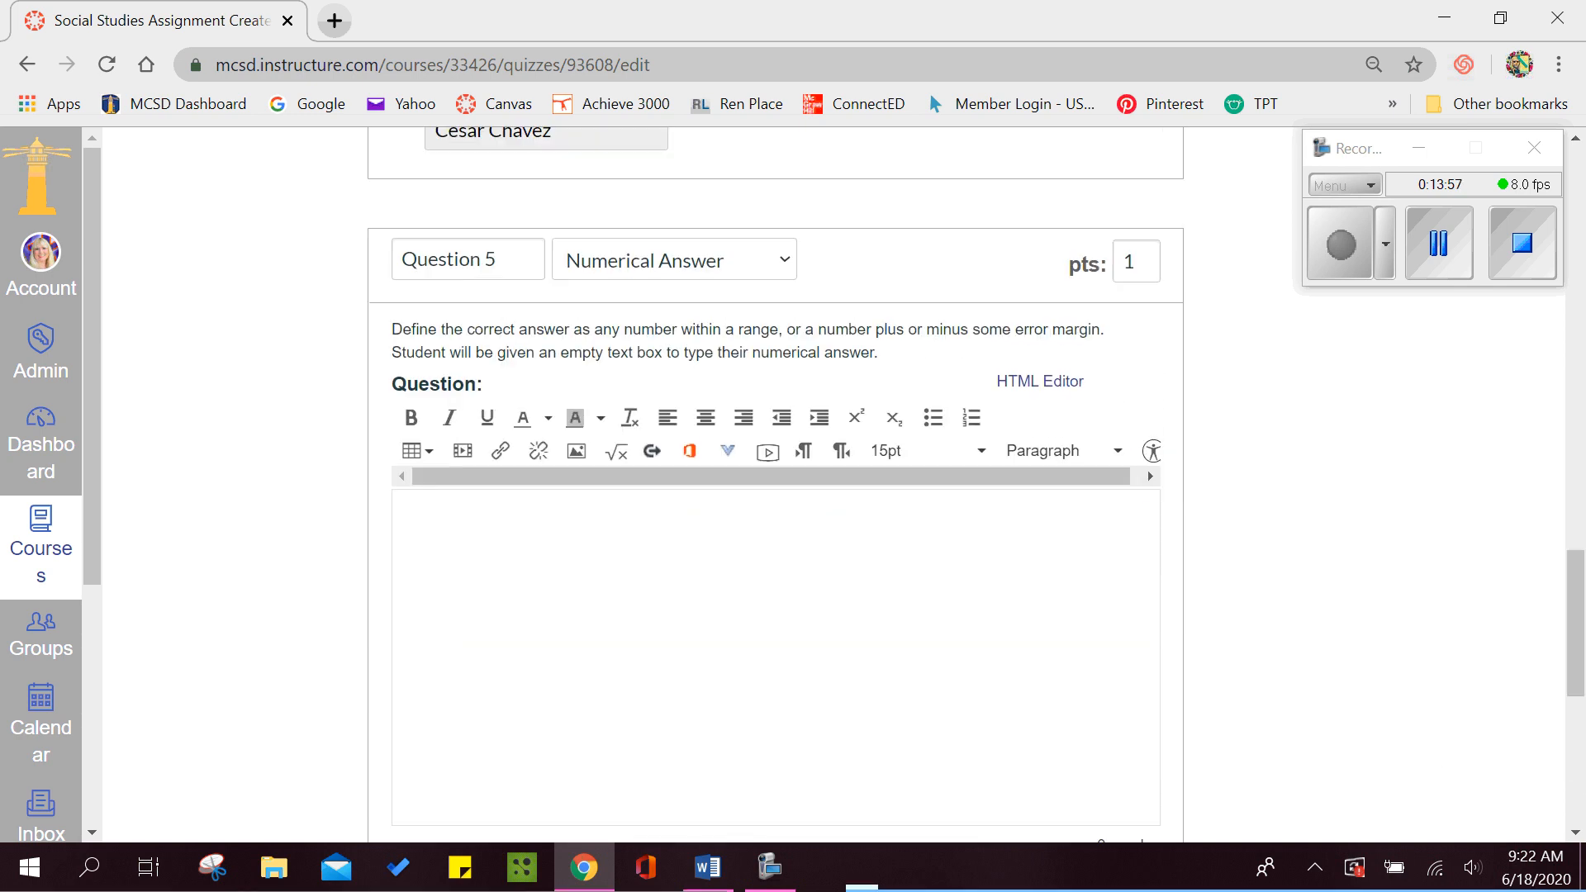
key(alt+Tab)
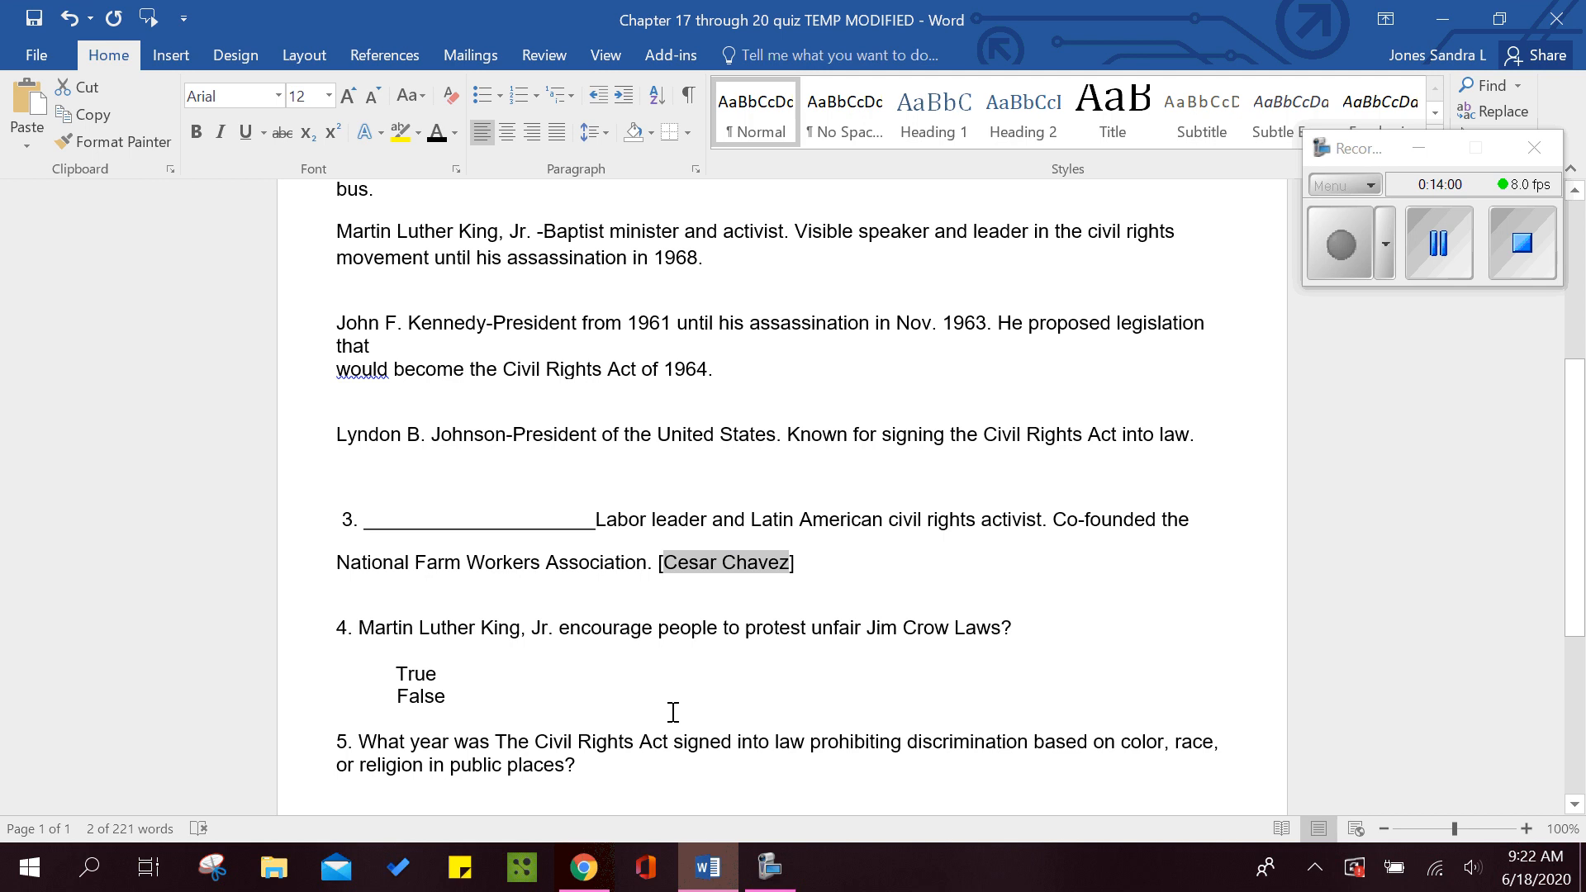
scroll(626, 644, down, 5)
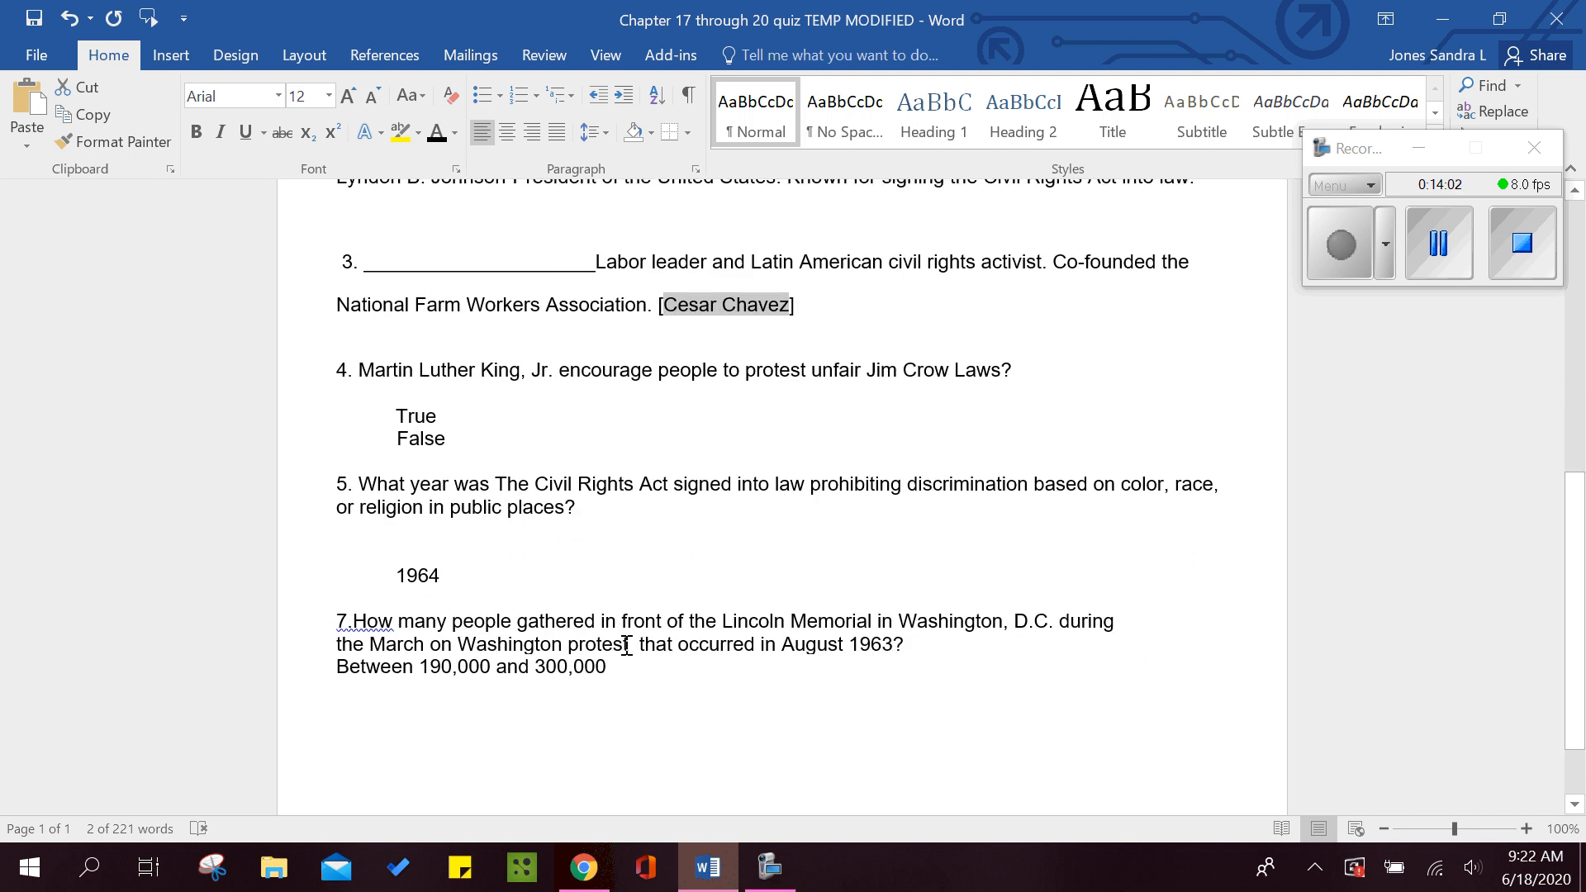
drag(576, 513, 384, 492)
key(ctrl+c)
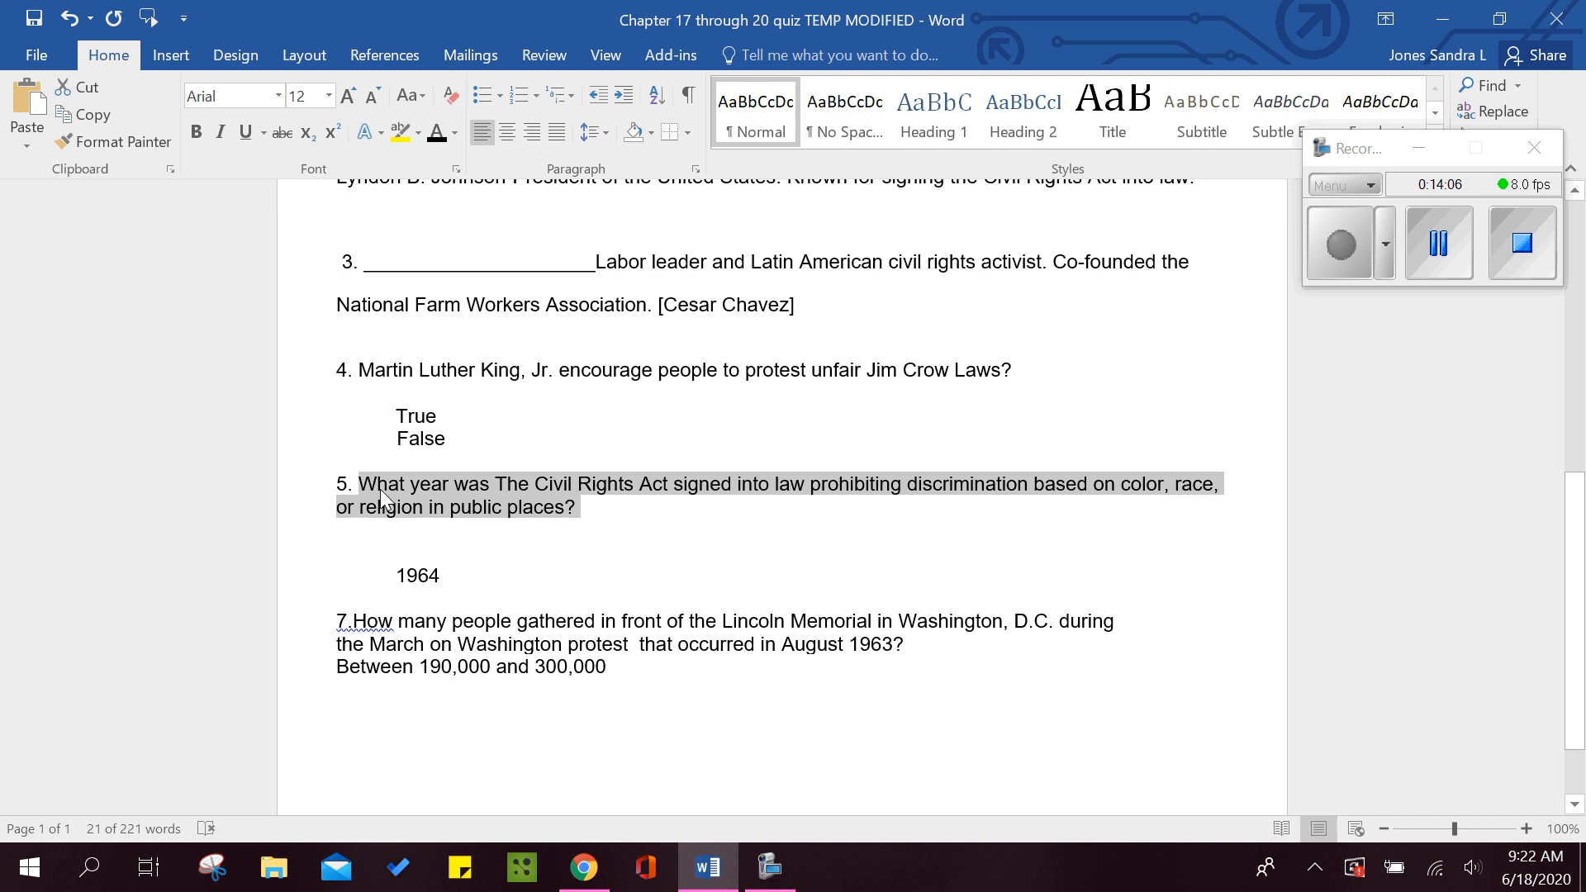
click(584, 867)
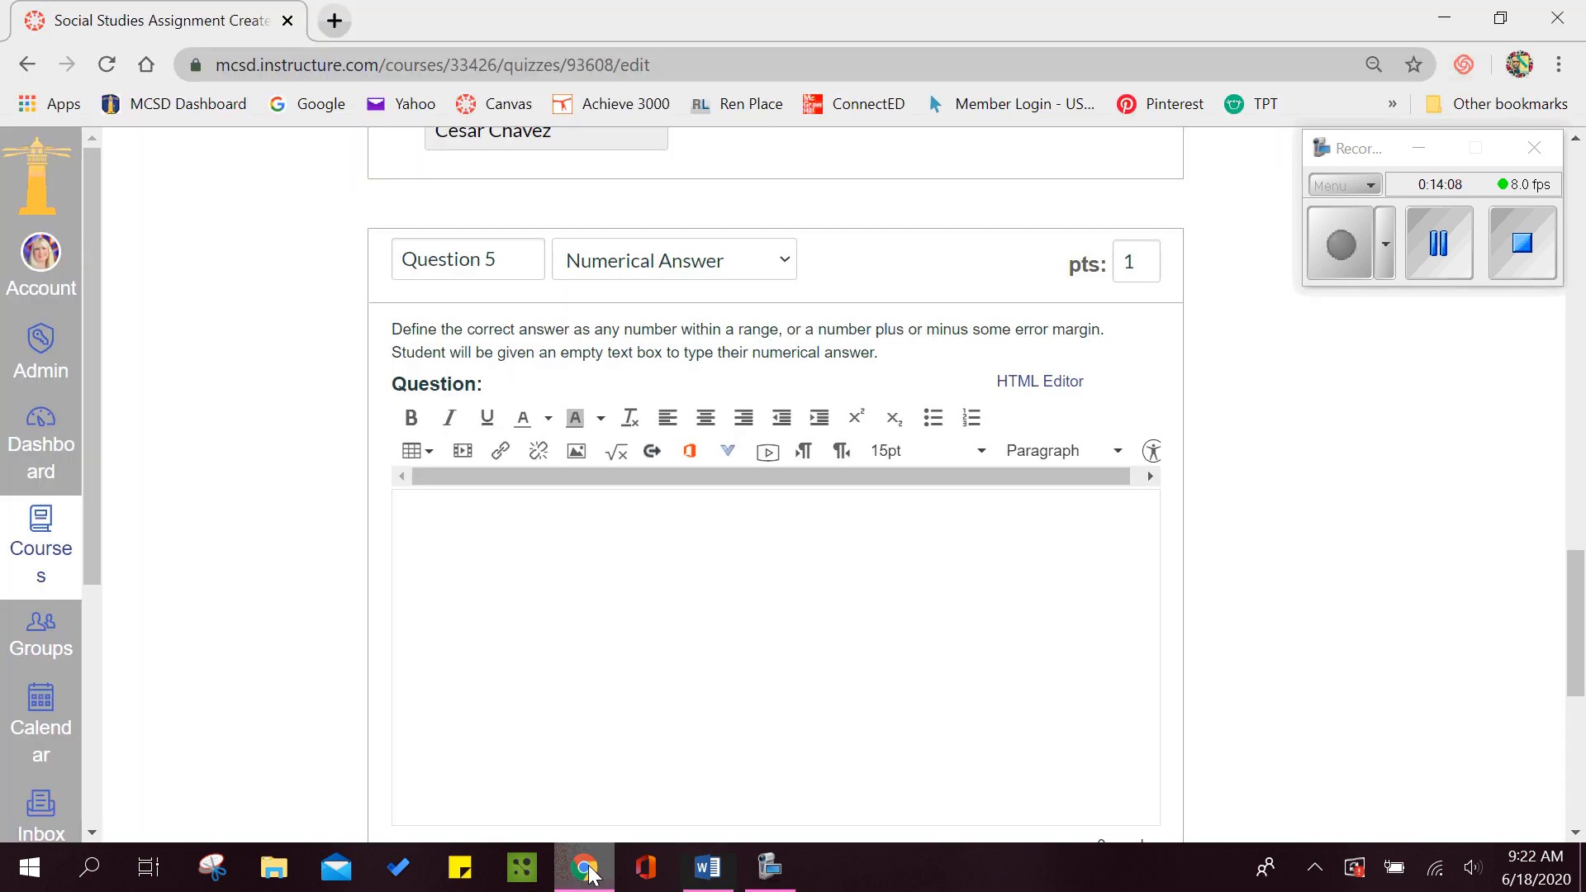
click(556, 558)
key(ctrl+v)
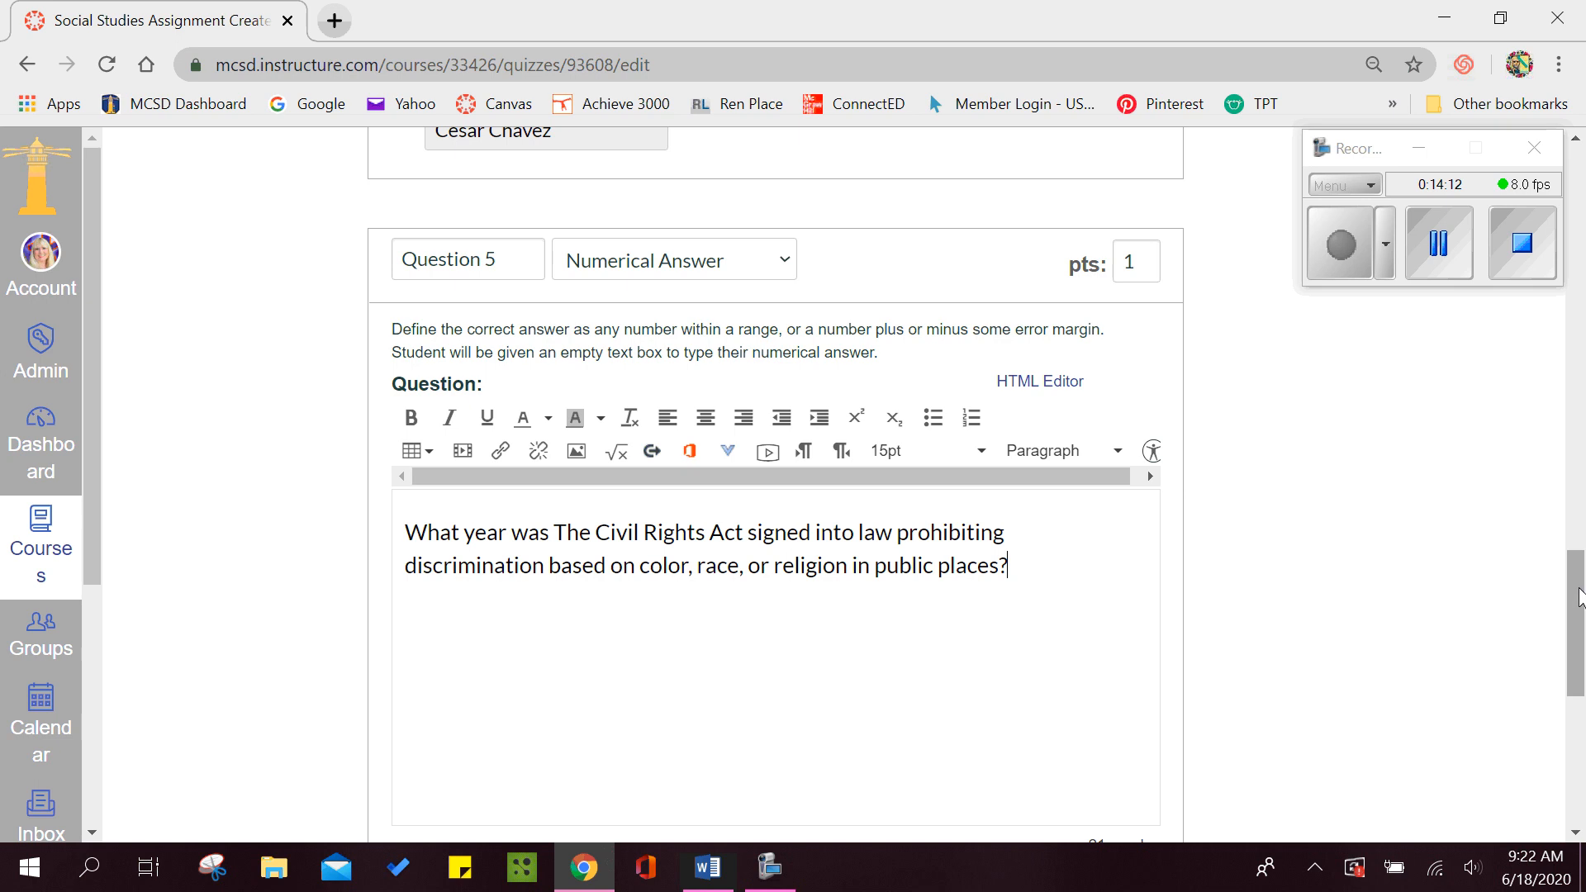
- Check Question 5's answer in the Word quiz and enter 1964 as its exact answer
drag(1579, 597, 1579, 693)
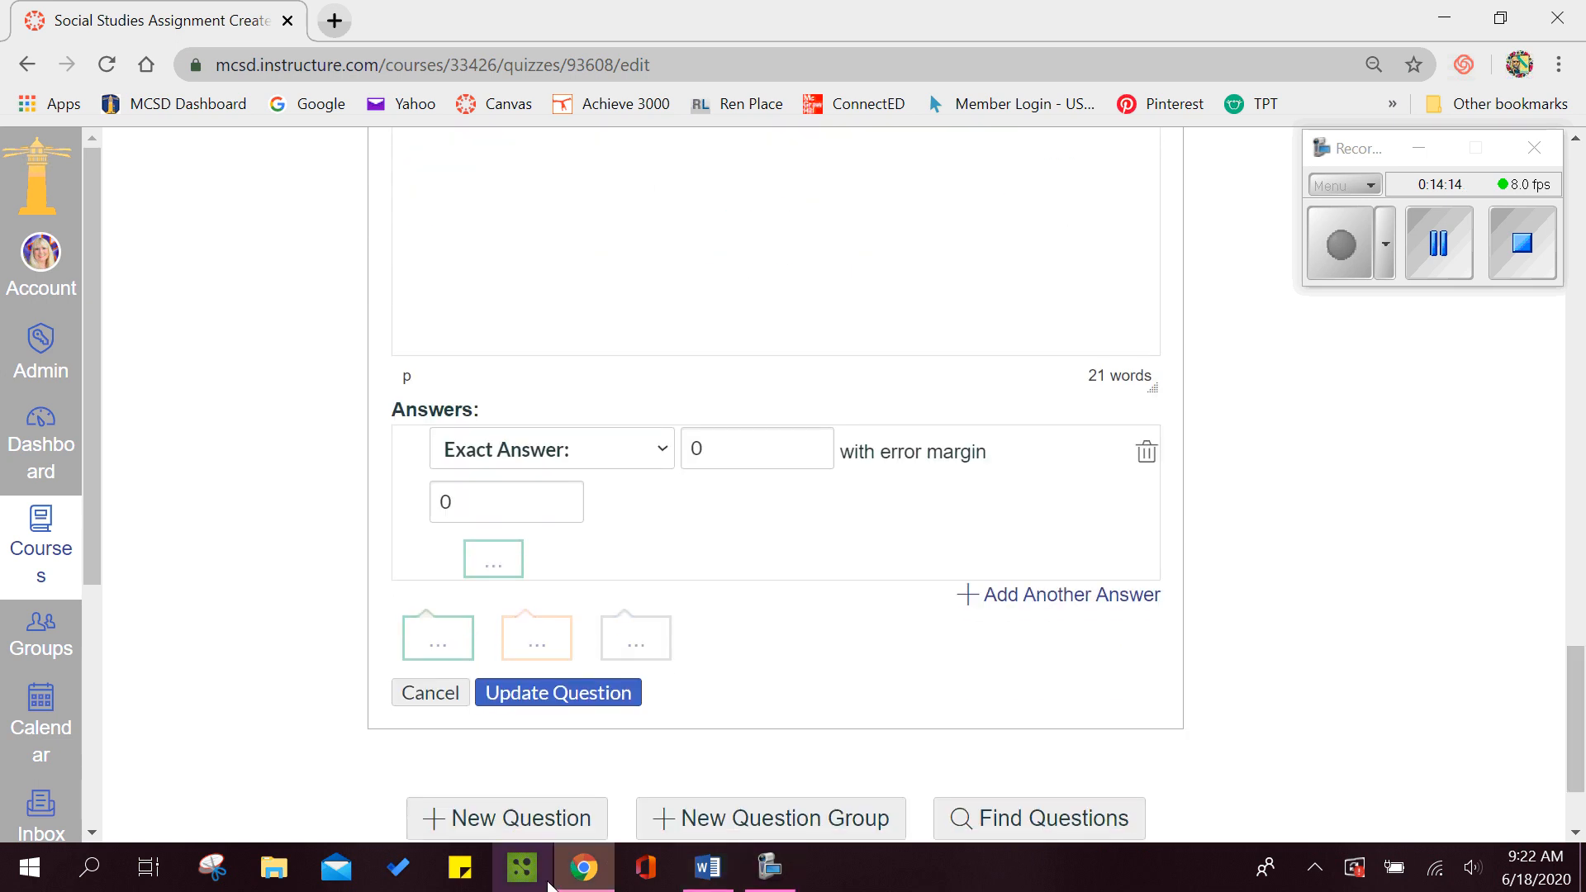
click(708, 867)
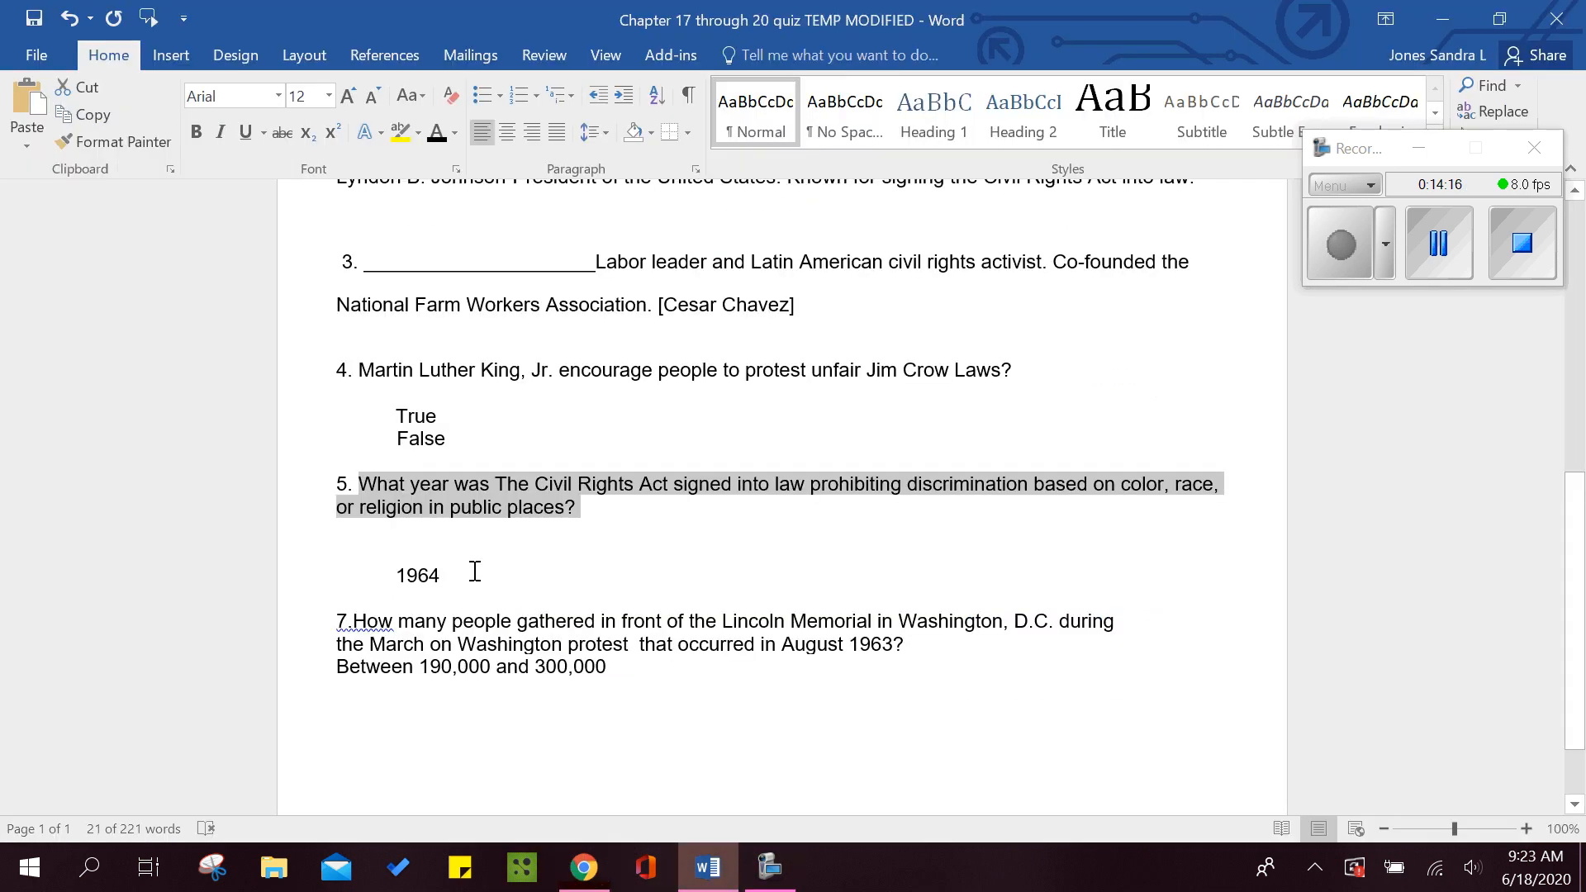
drag(456, 576, 392, 573)
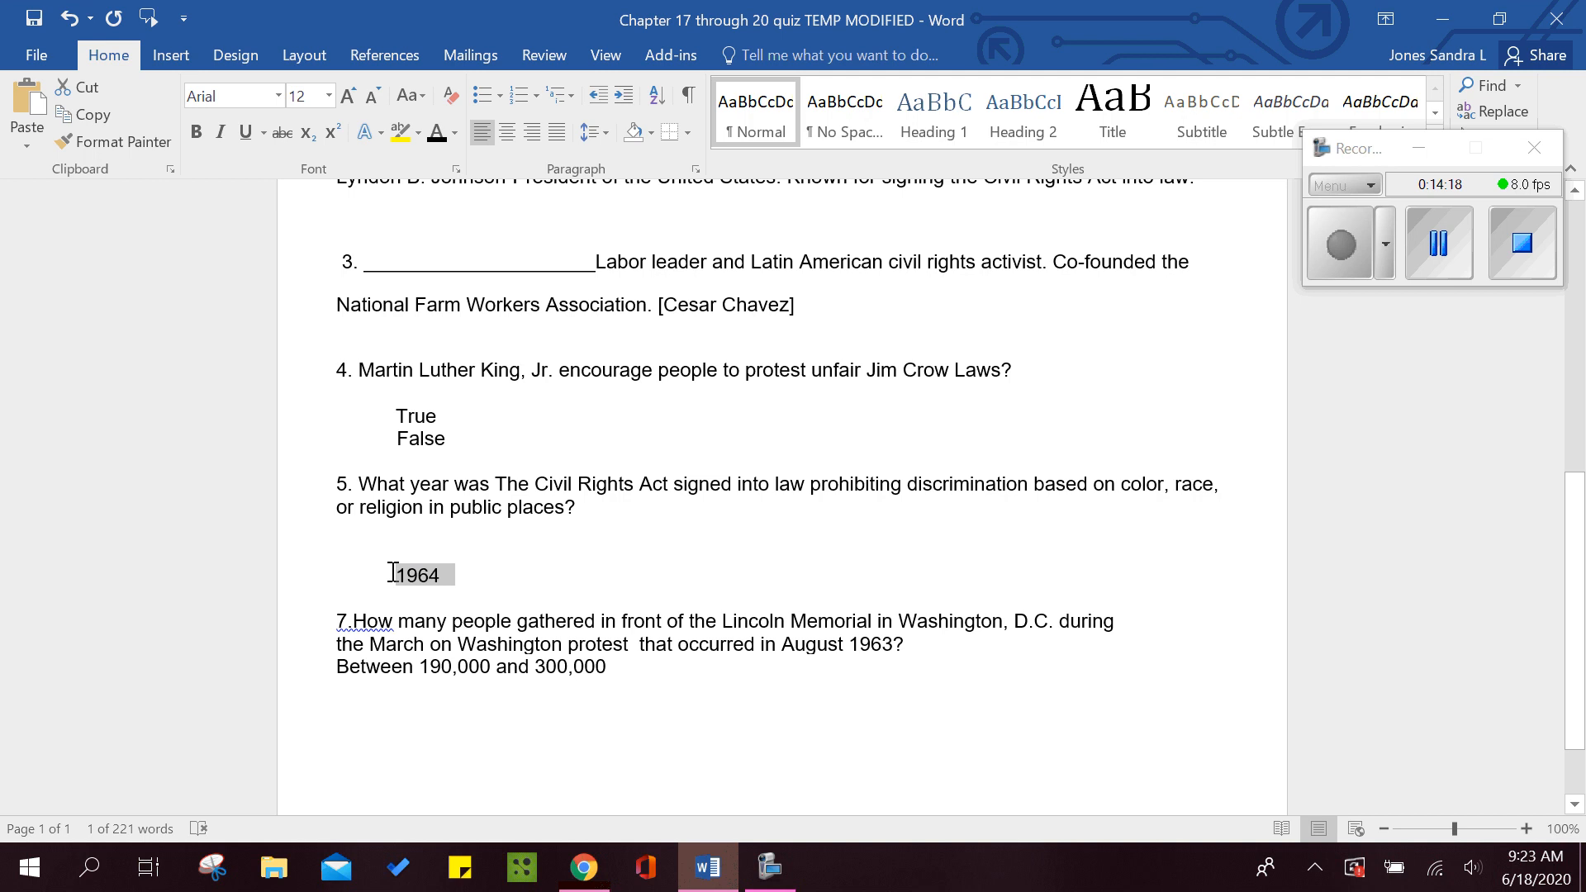
click(584, 867)
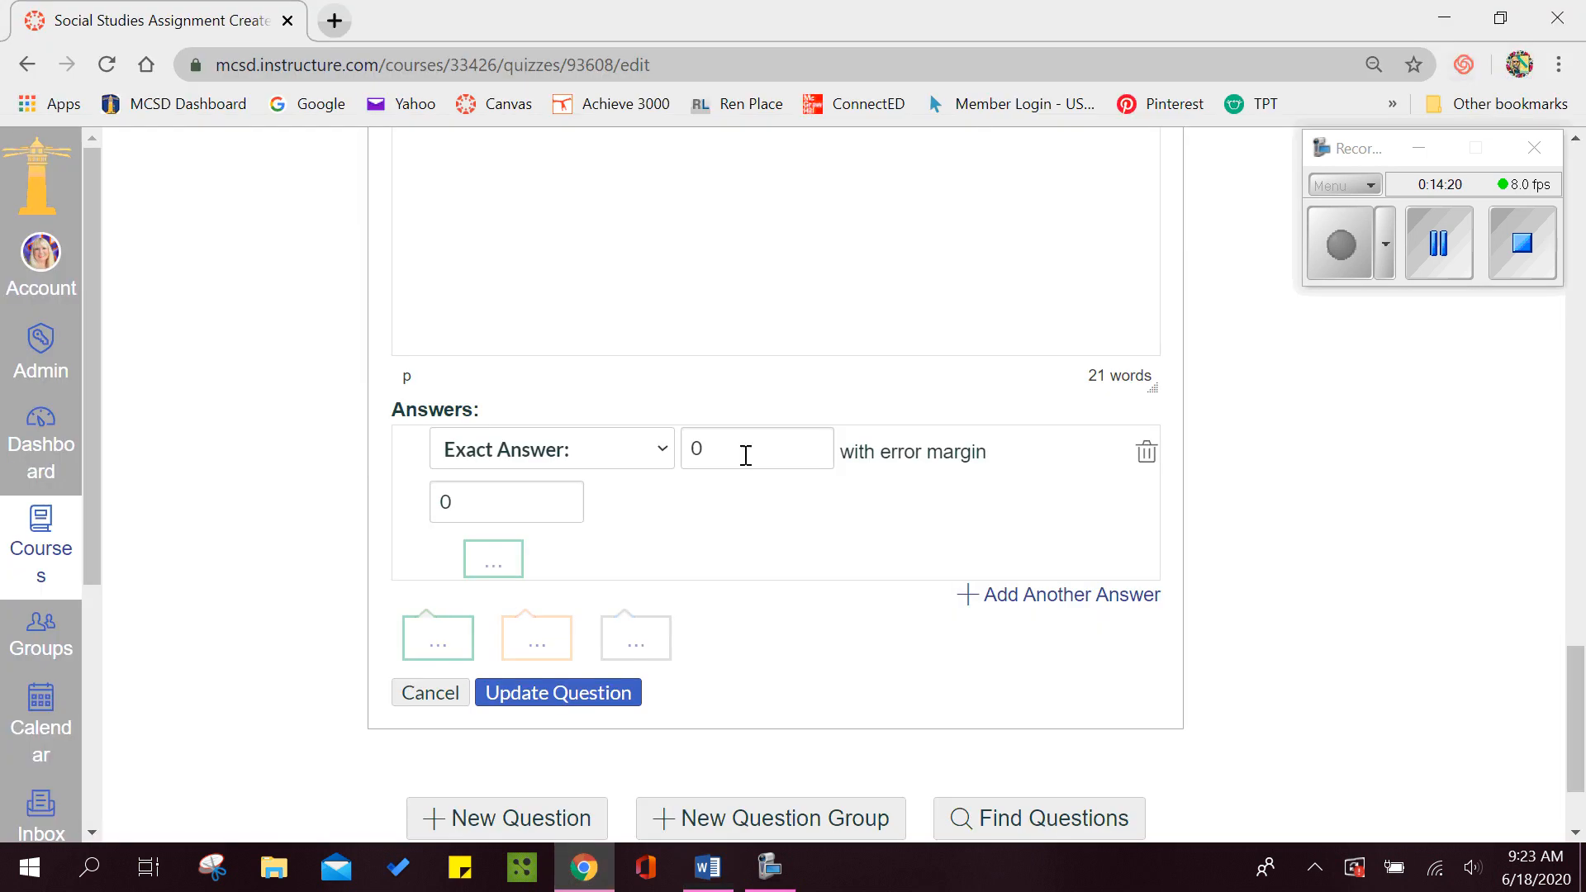
drag(745, 455, 676, 459)
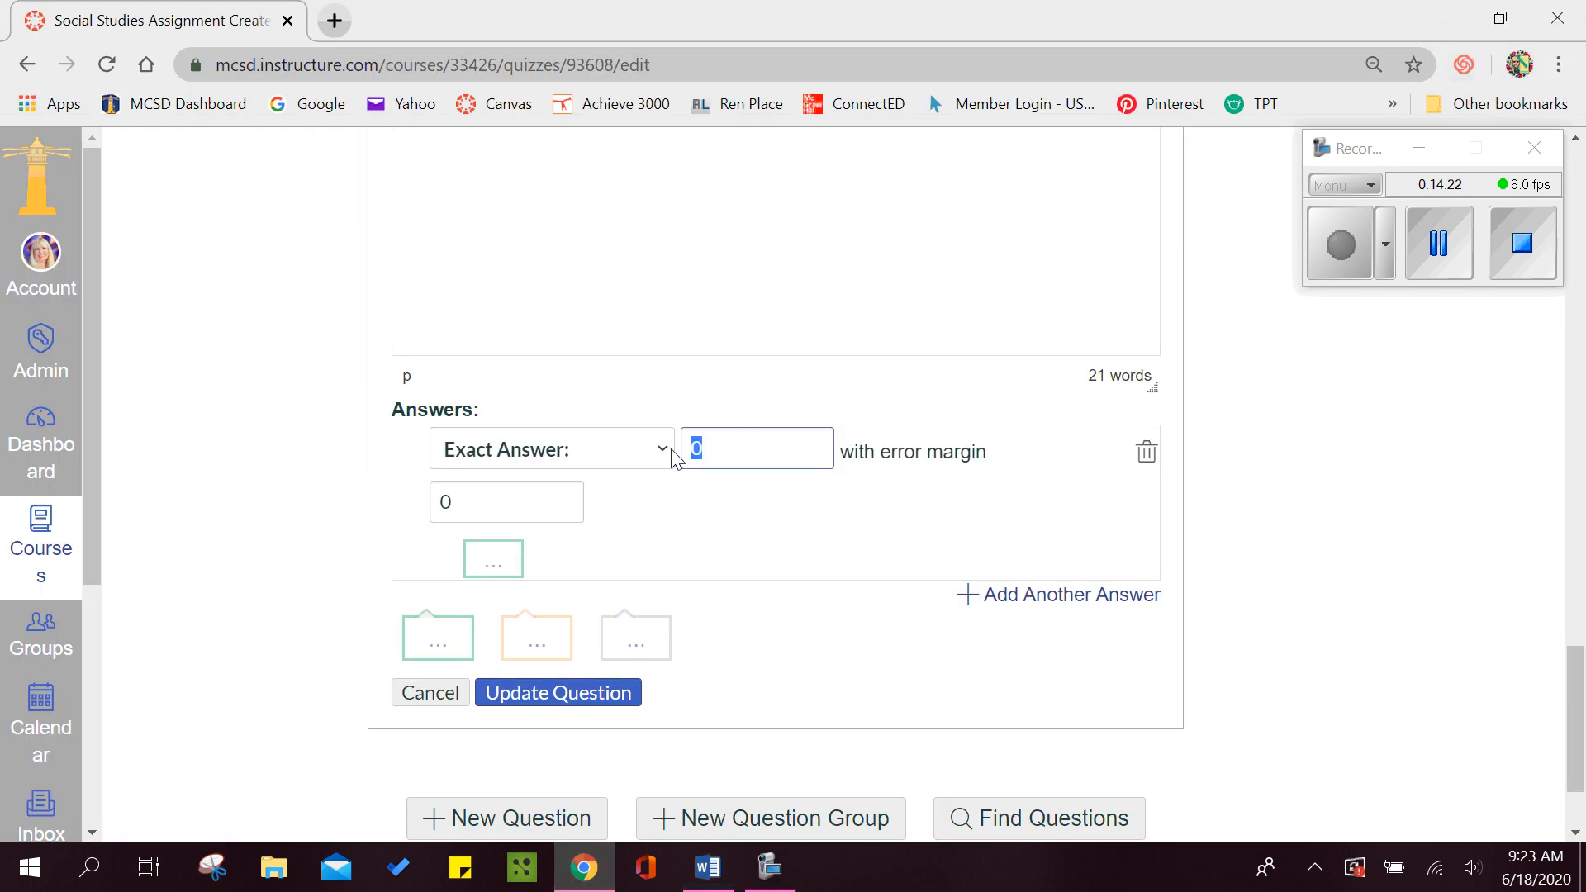
click(753, 447)
text(1964)
- Try to remove the thousands comma from Question 5's exact answer, keeping the Exact Answer type, and save the question
click(664, 450)
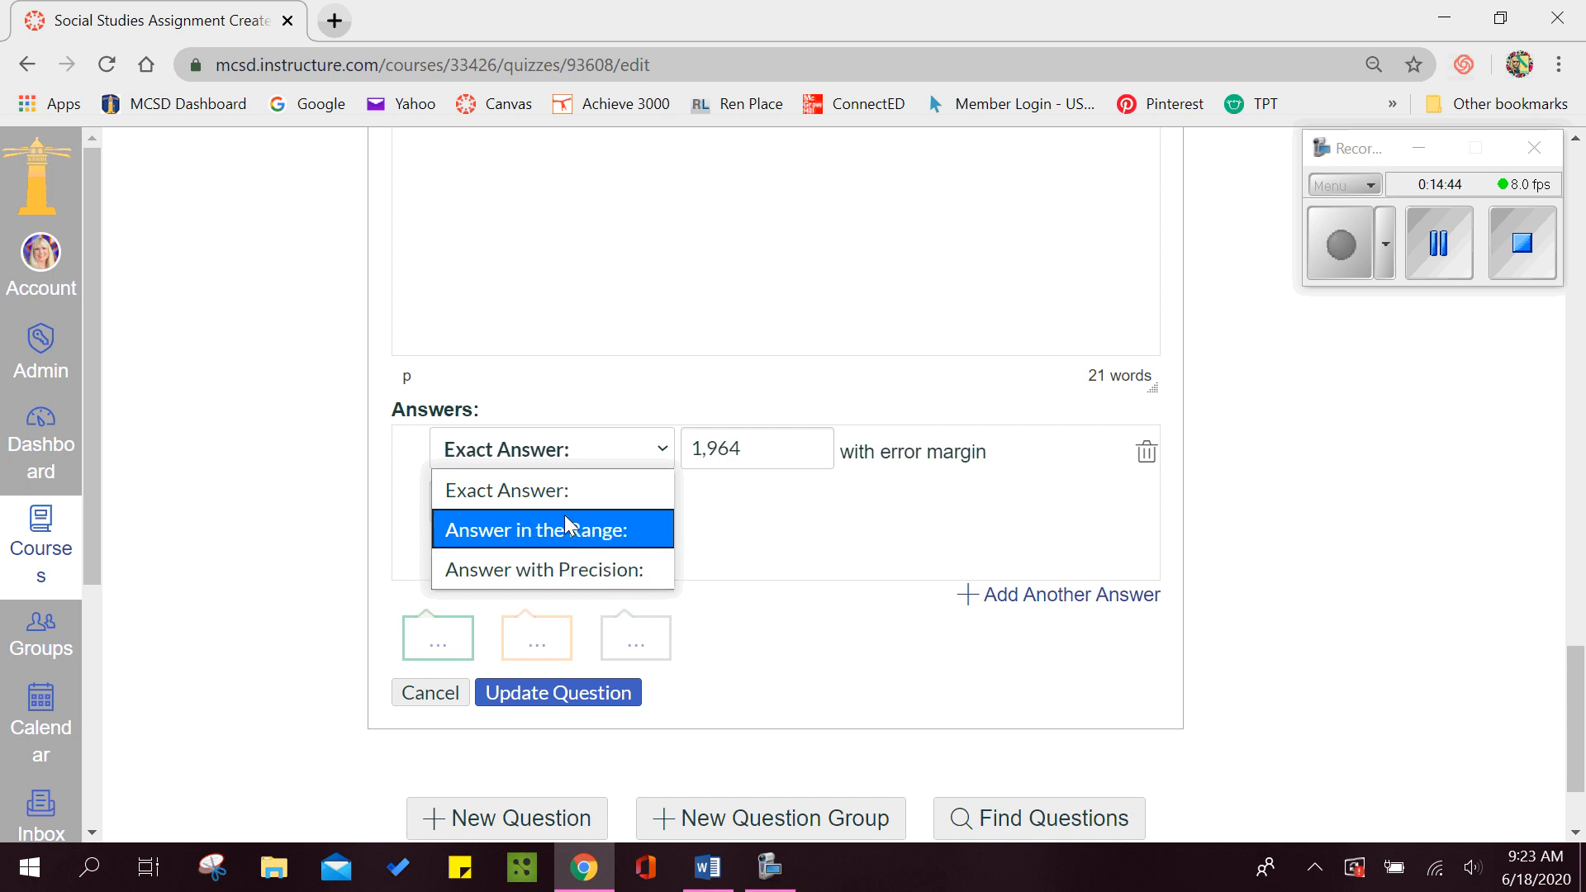
click(707, 451)
key(BackSpace)
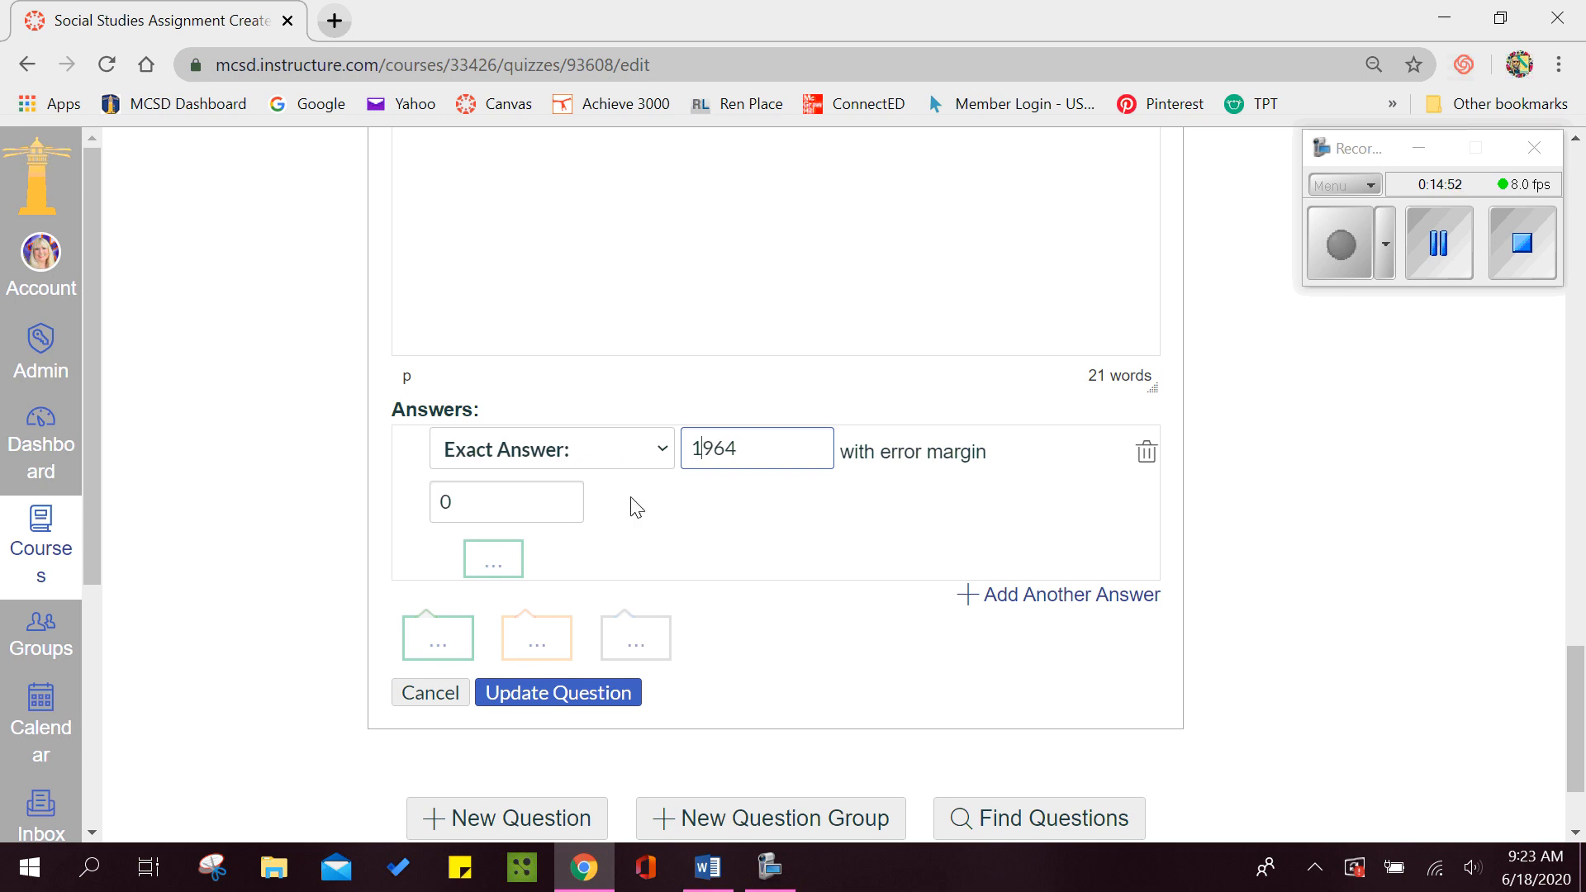
click(642, 519)
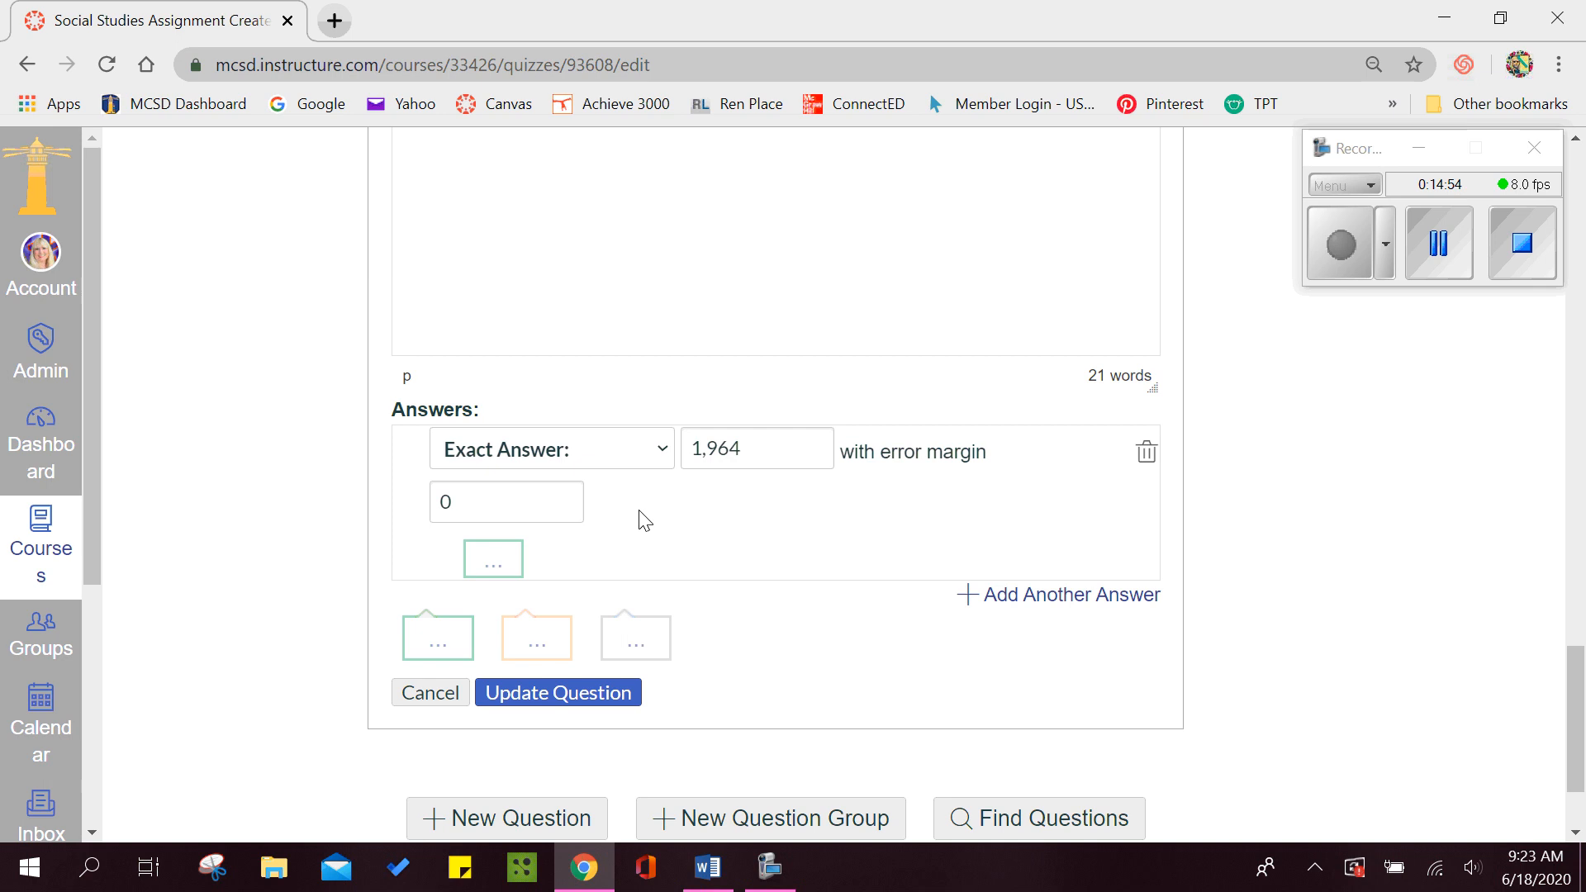
click(571, 704)
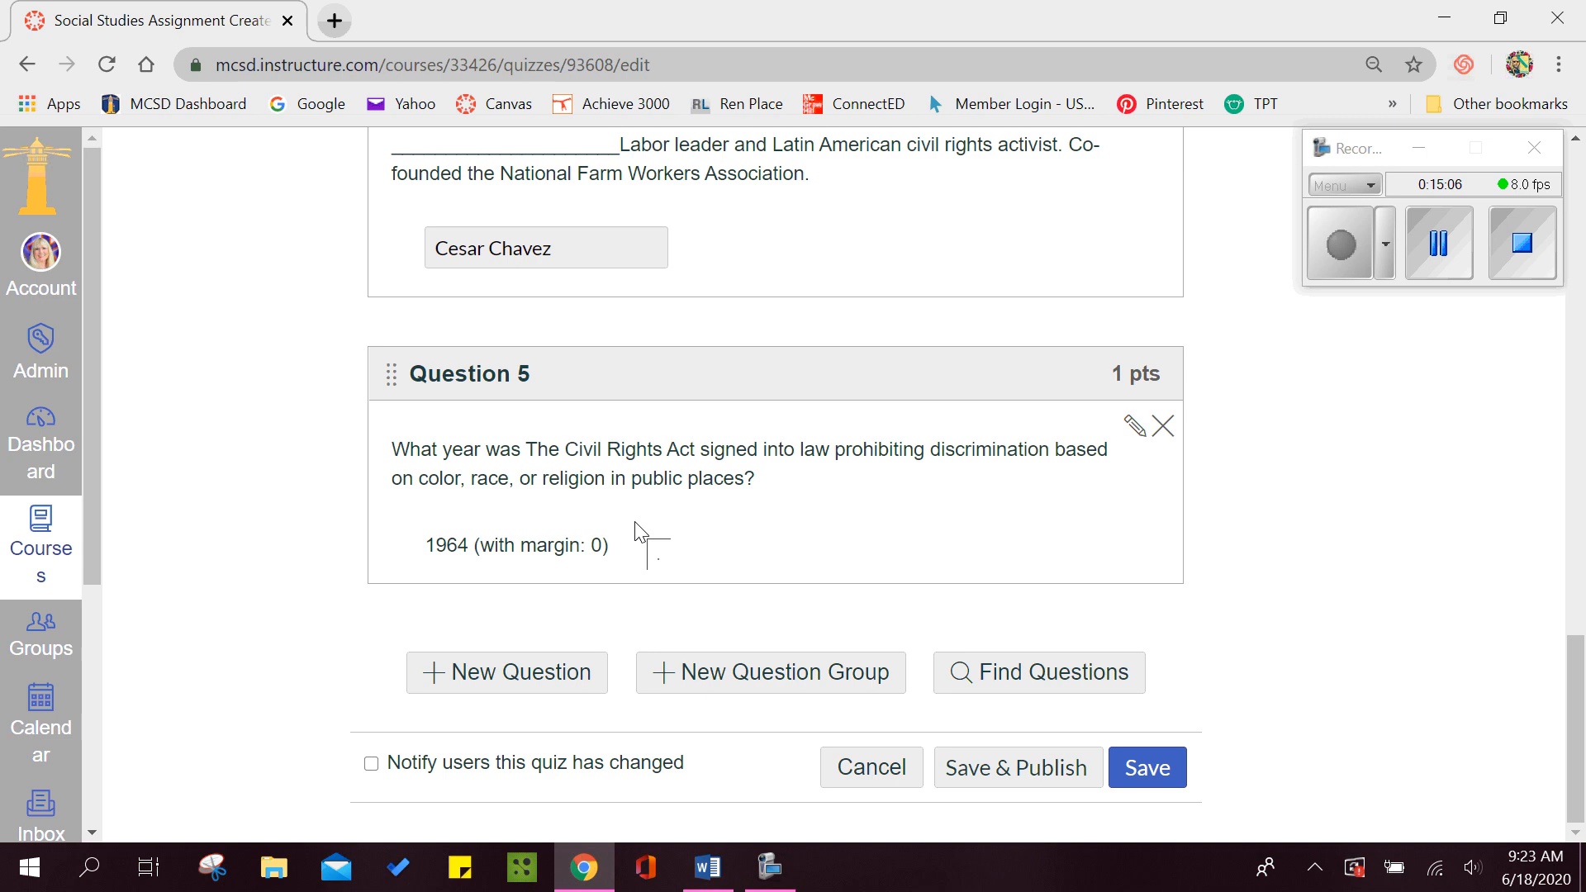
click(1441, 246)
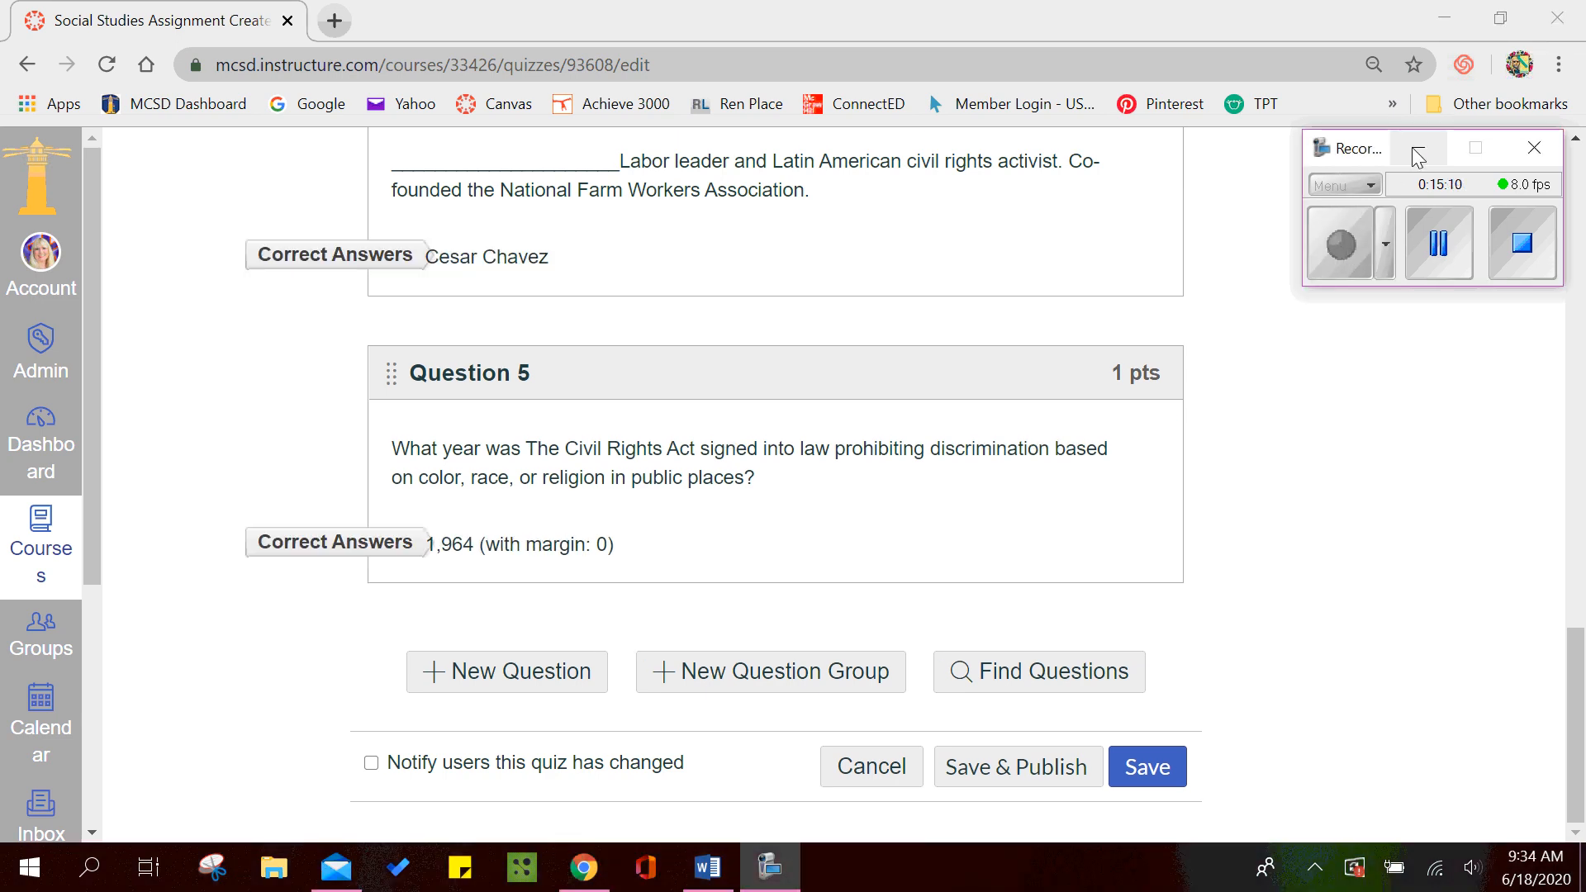
click(1418, 153)
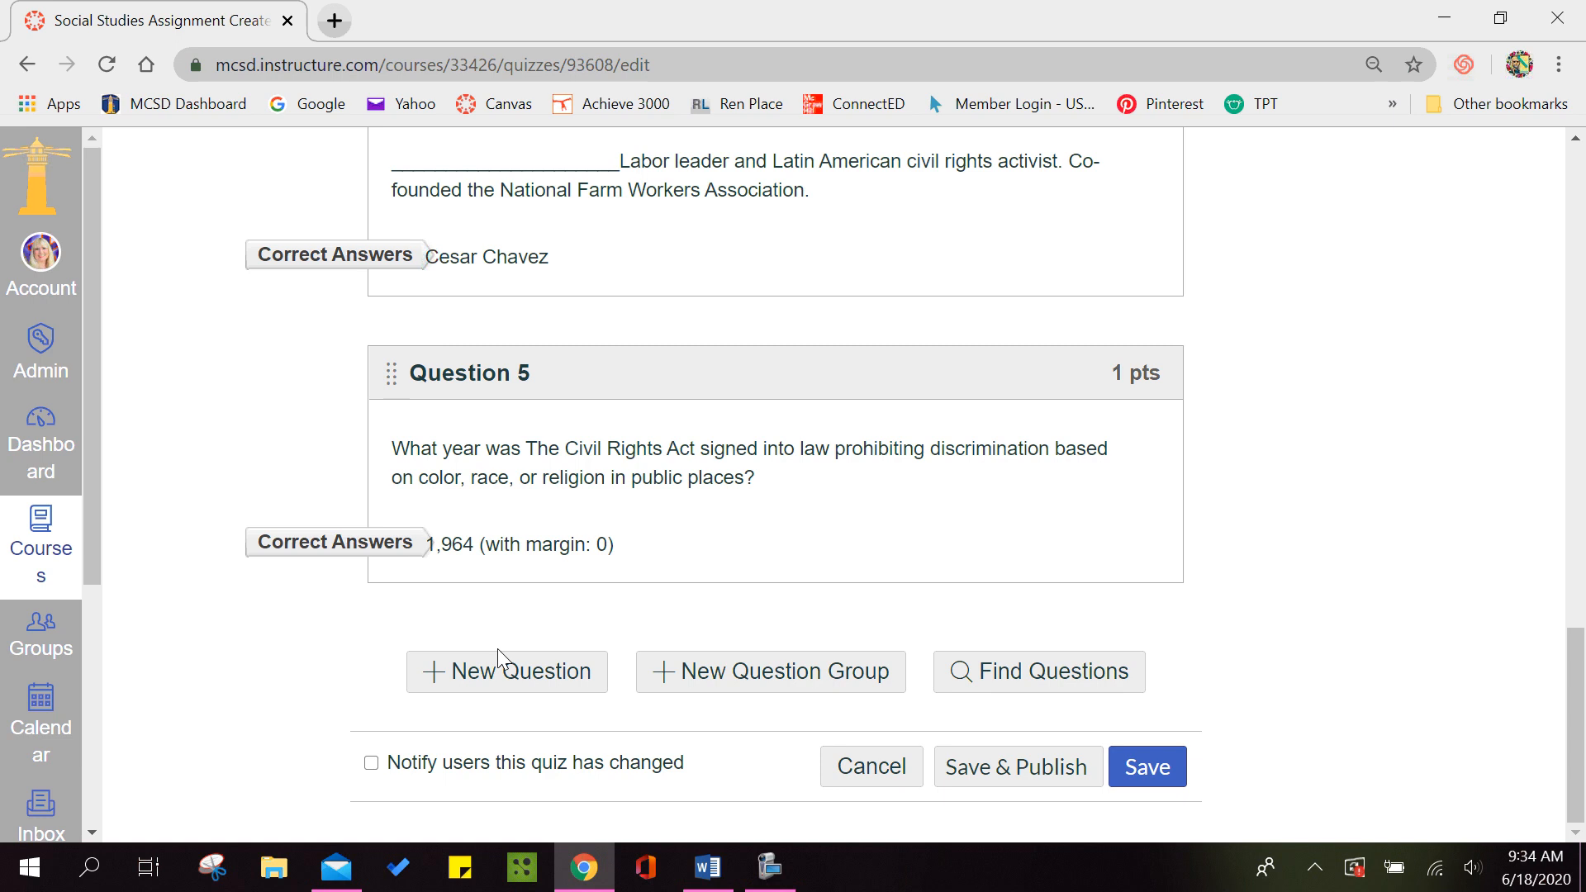
- Add a new question named "Question 6" and set its type to Numerical Answer
click(498, 669)
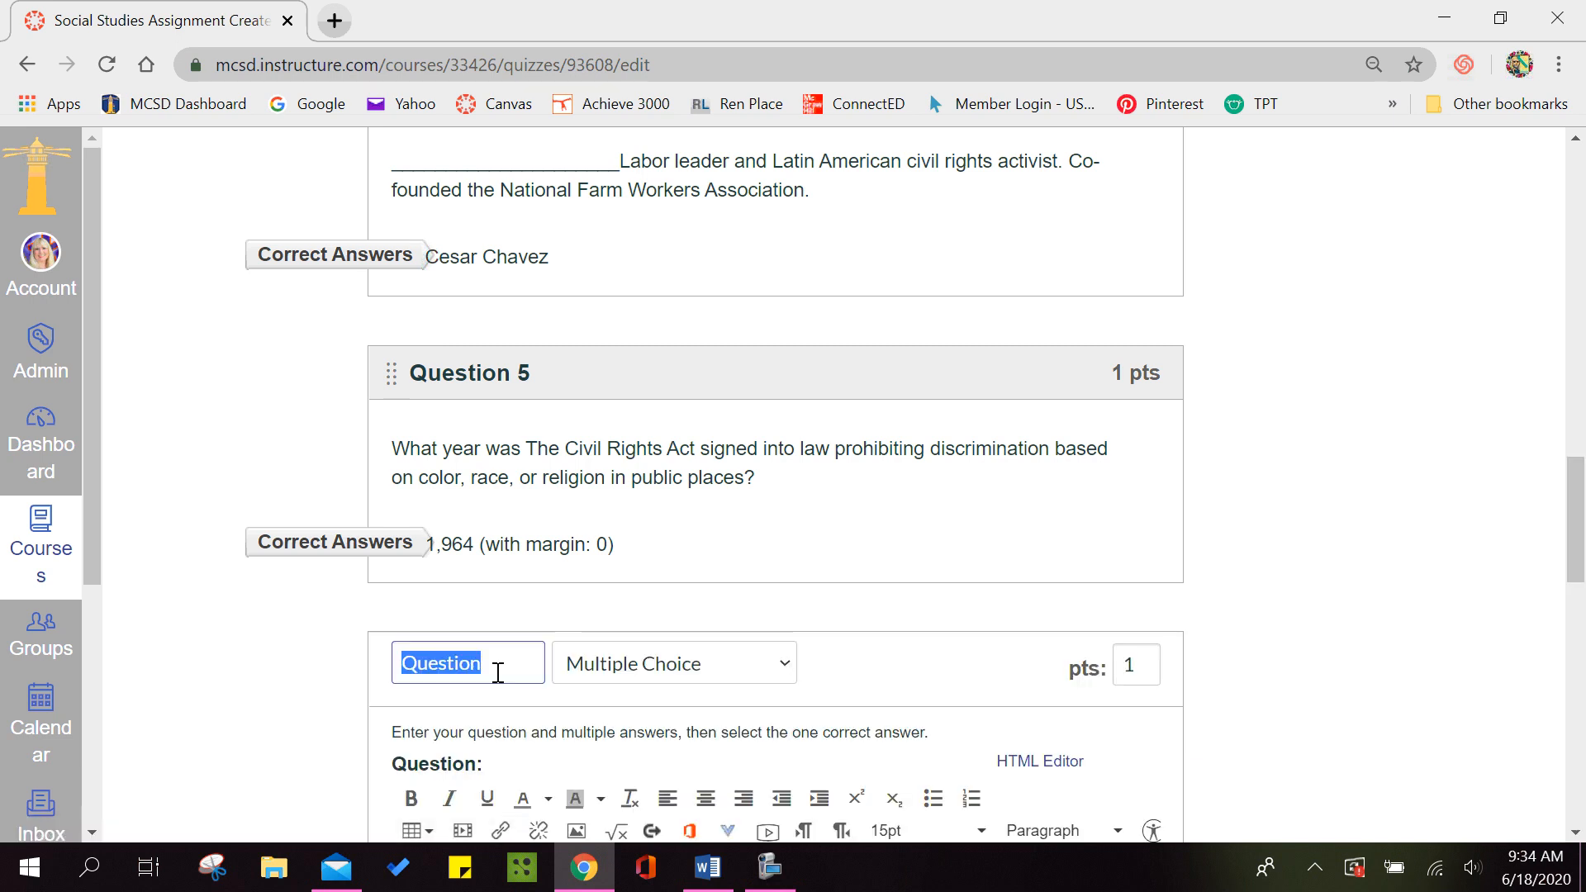
click(517, 669)
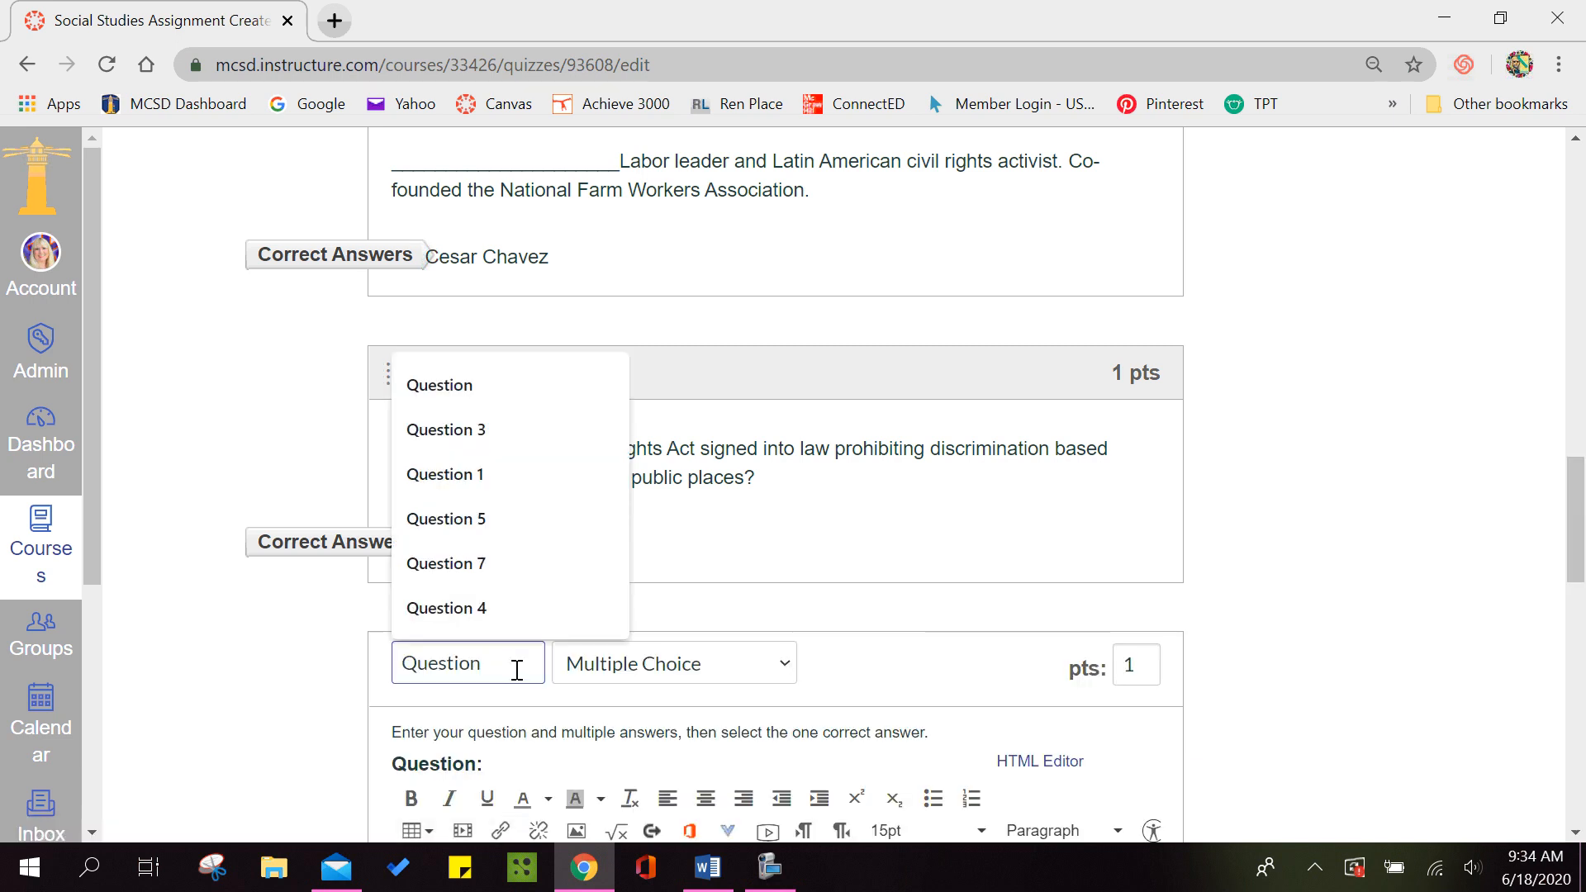
text(6)
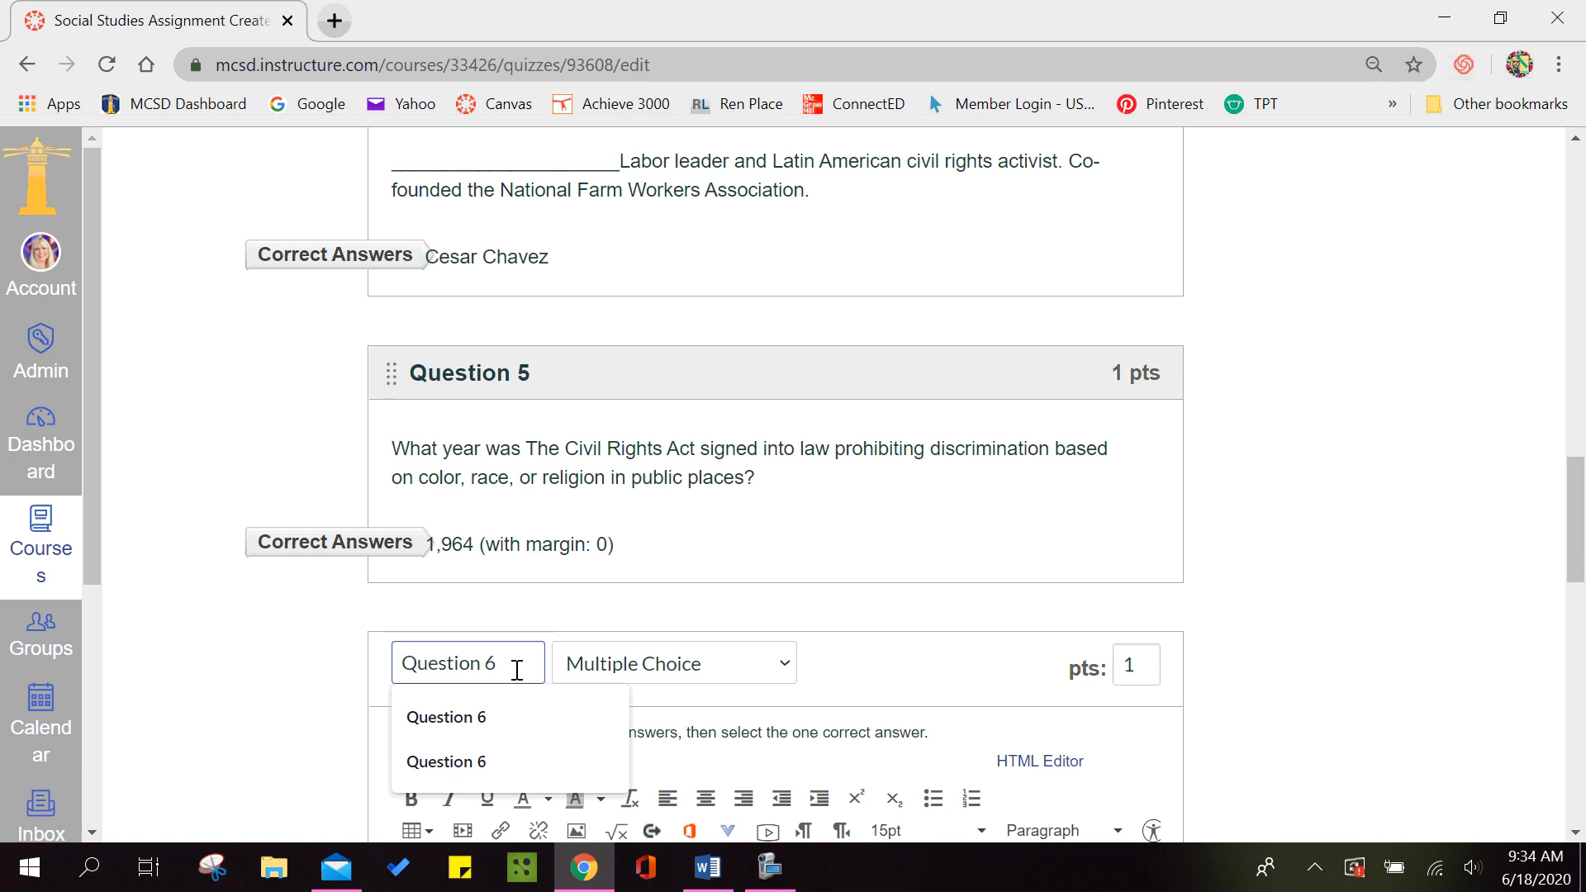
click(479, 716)
click(702, 674)
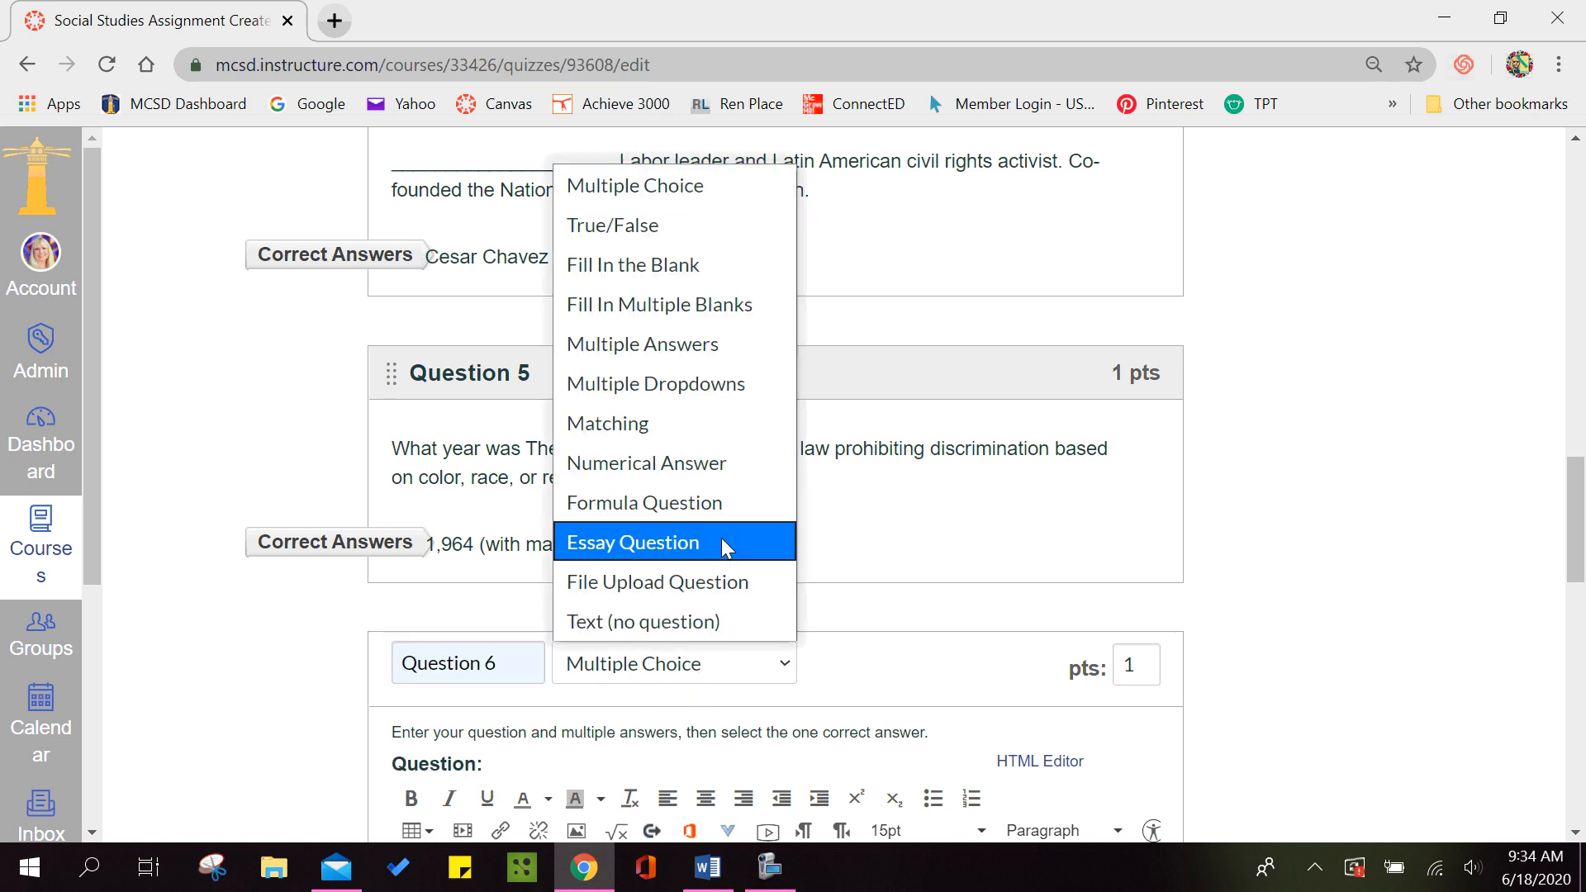
click(693, 464)
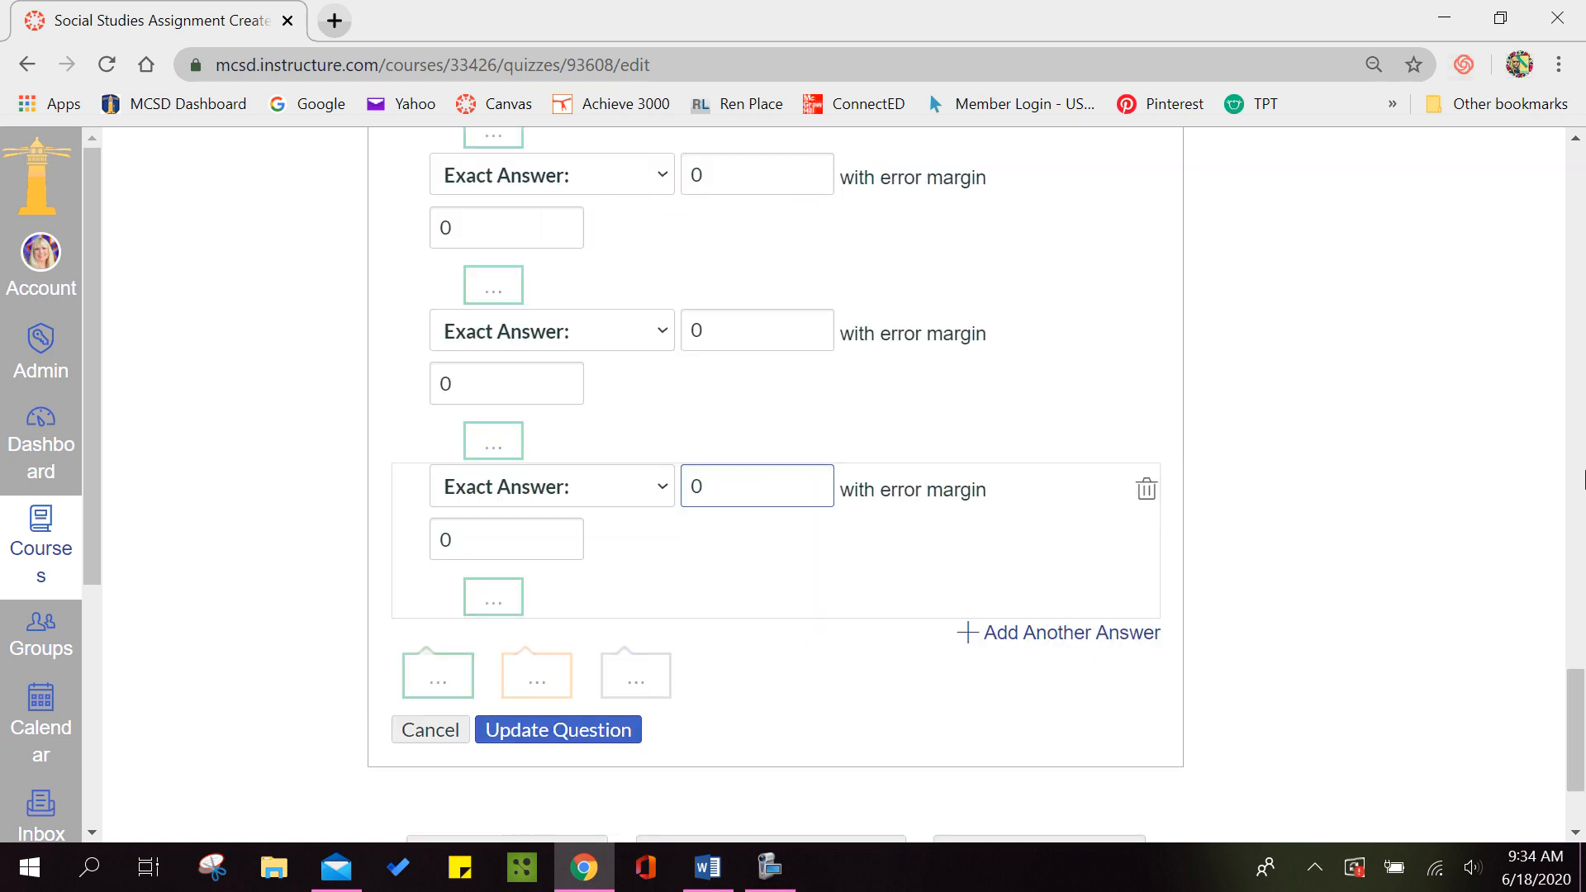
- Delete three of Question 6's empty answers and set the remaining one to "Answer in the Range"
scroll(1553, 694, up, 3)
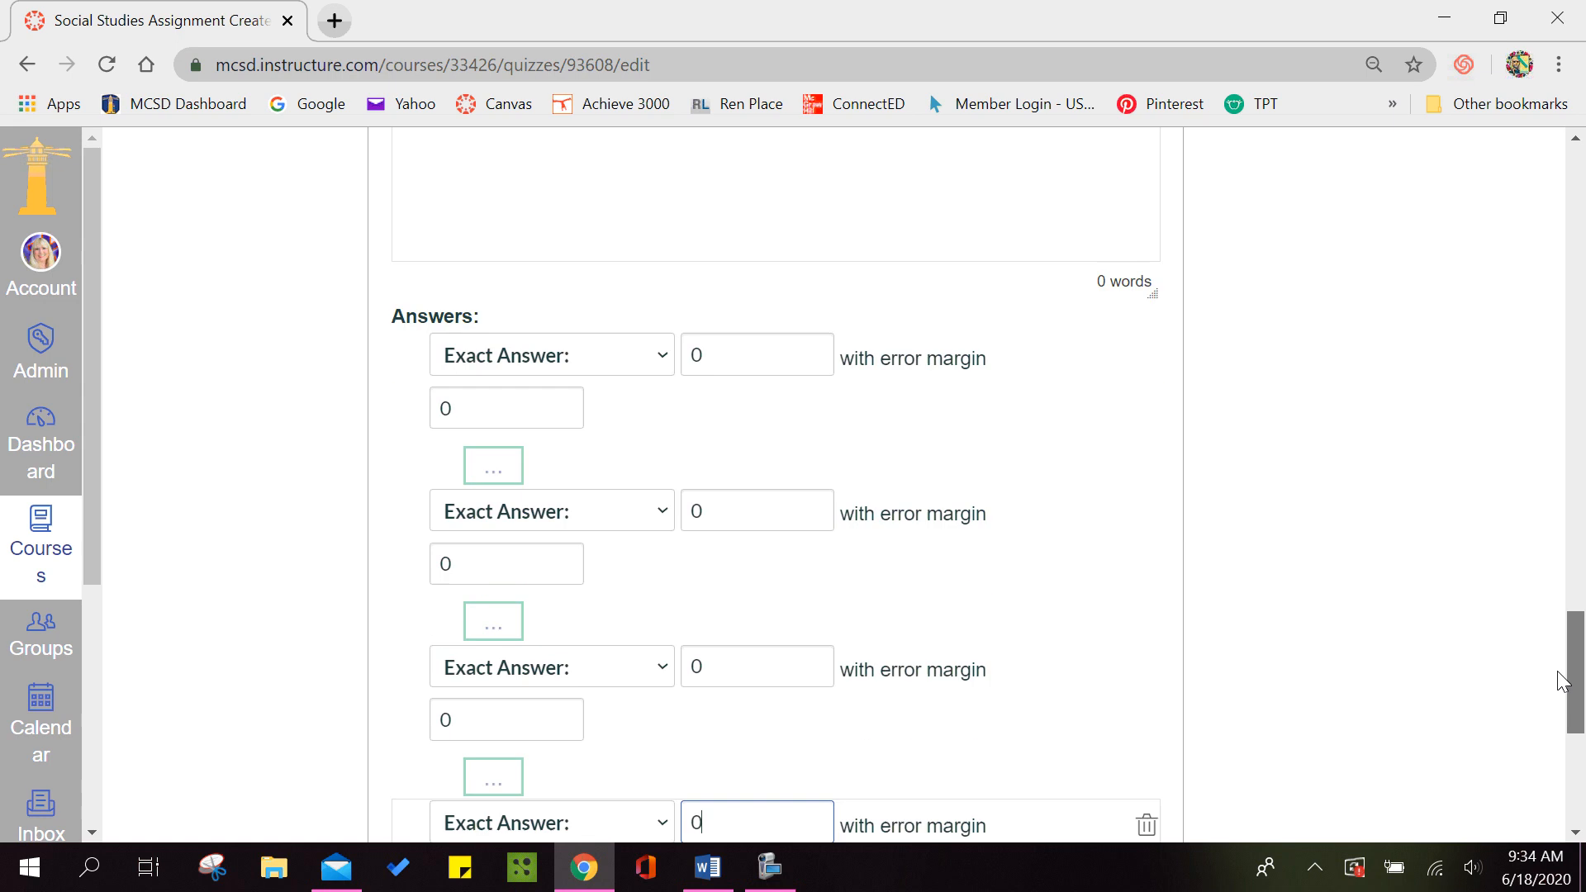
click(1144, 750)
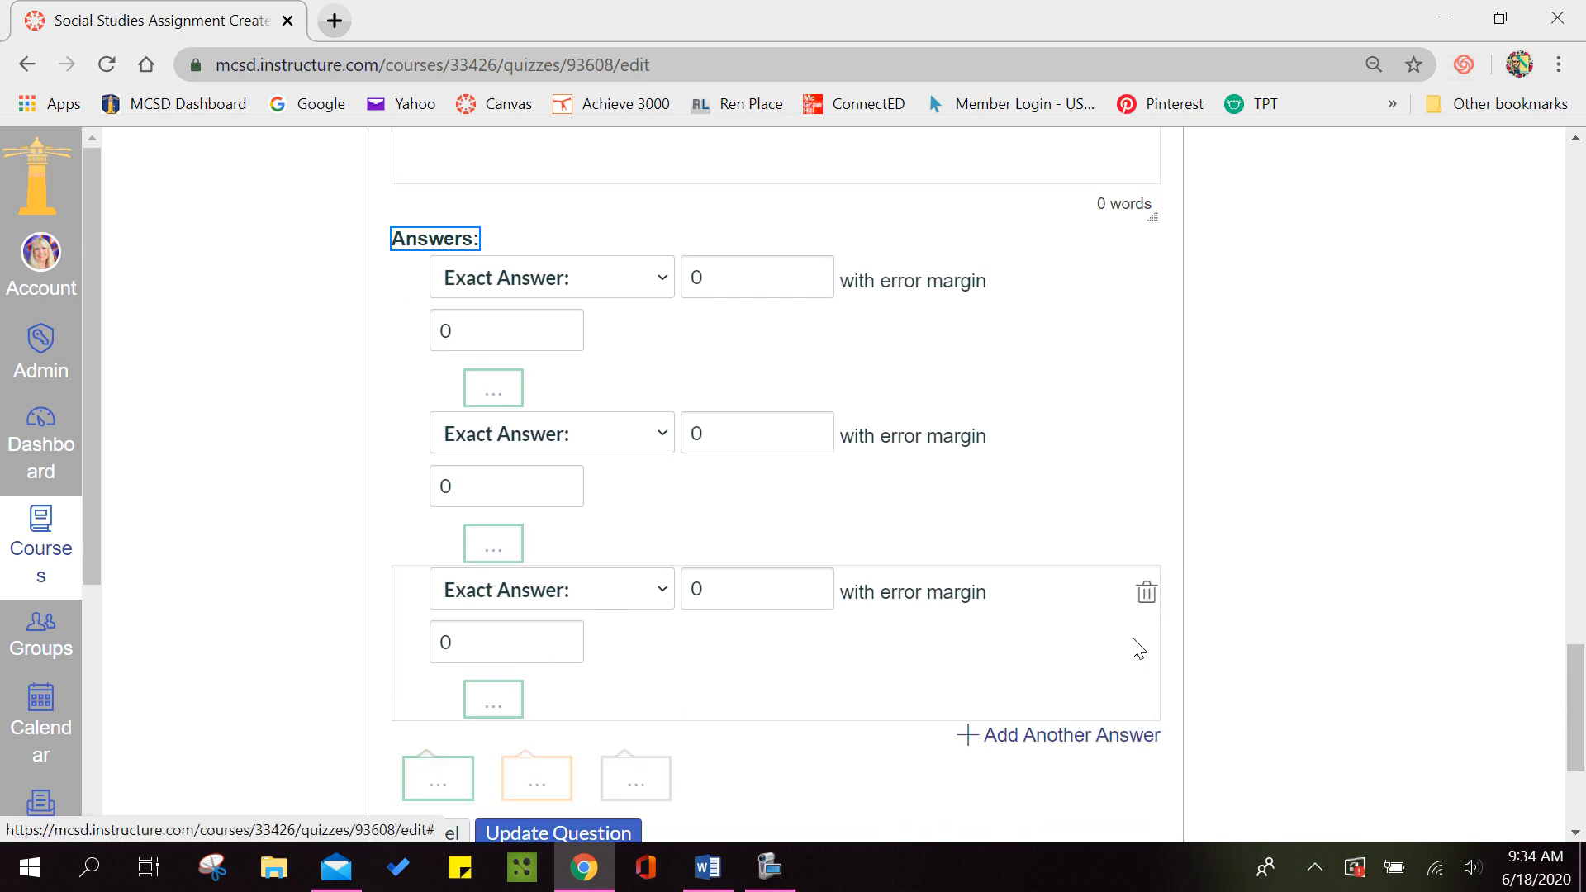
click(1145, 597)
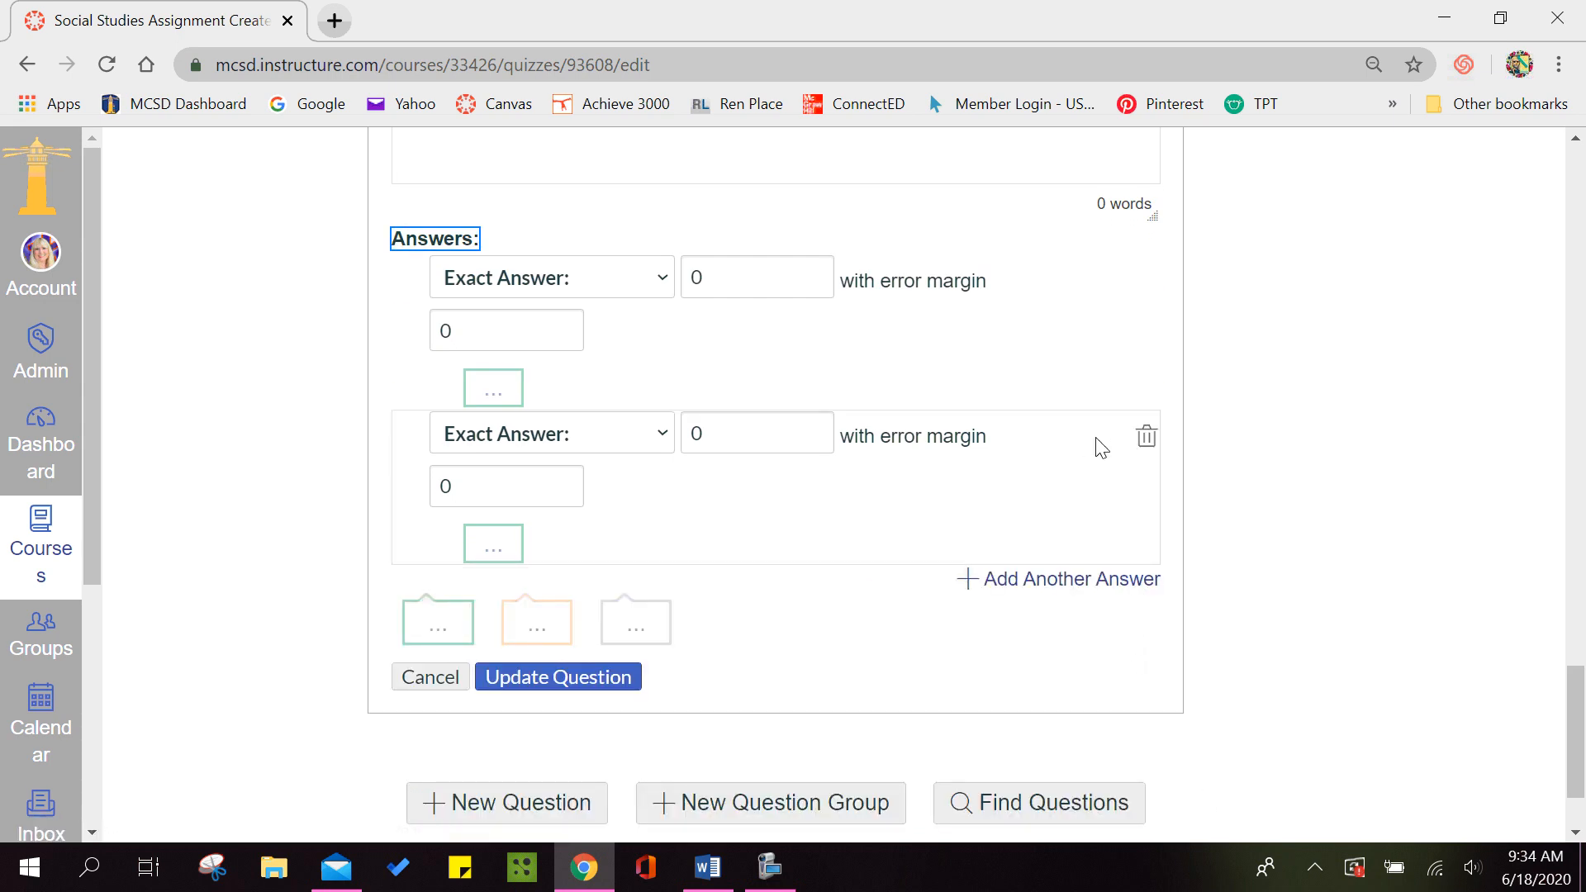
click(1148, 438)
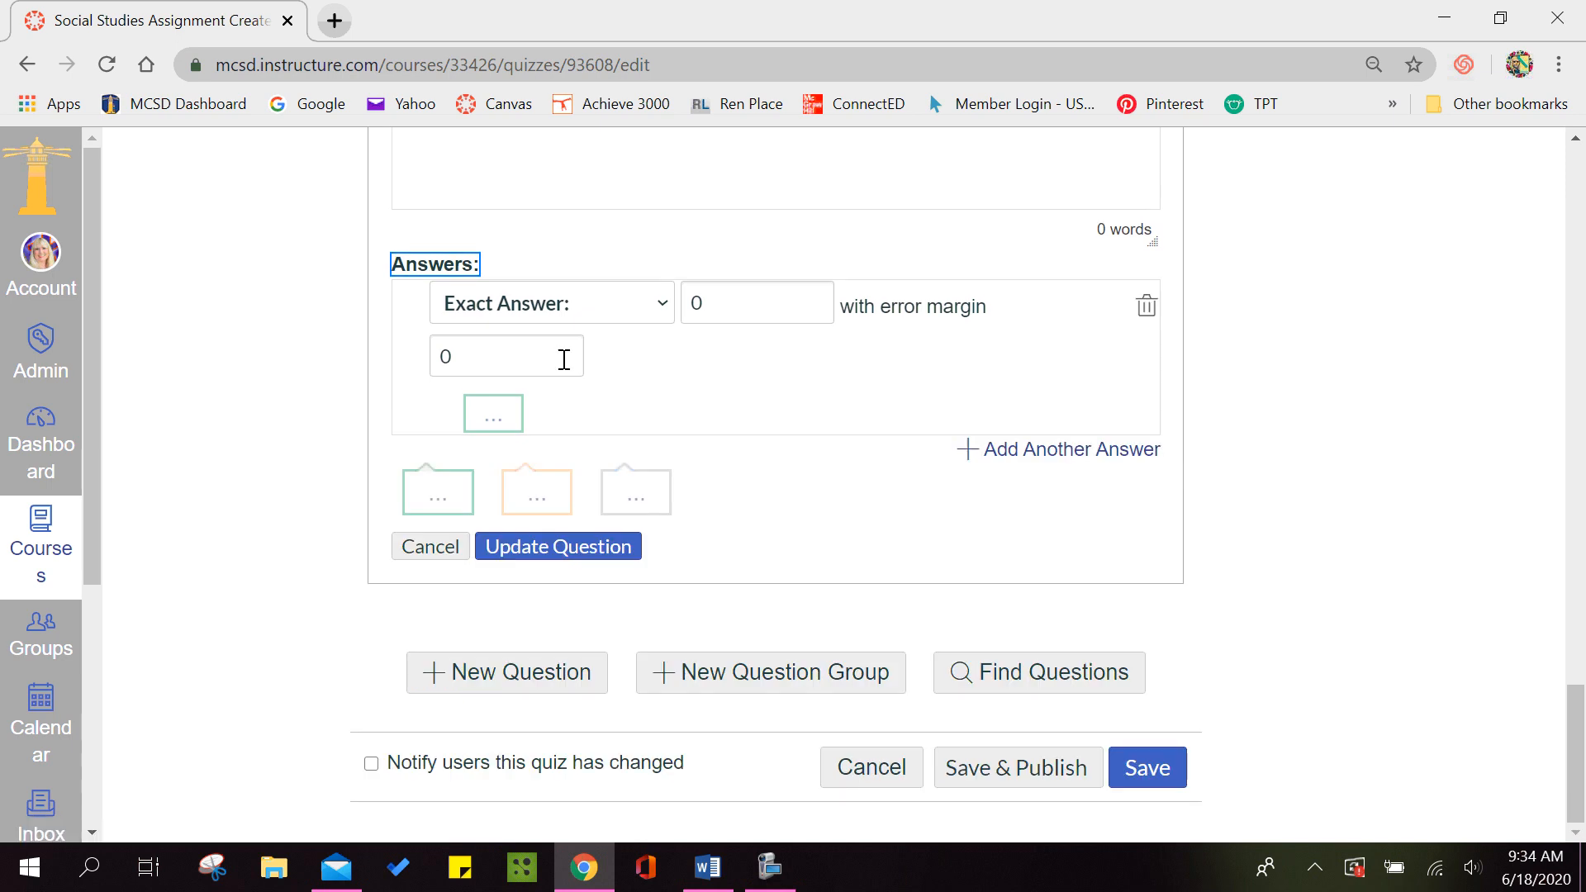
click(663, 307)
click(610, 385)
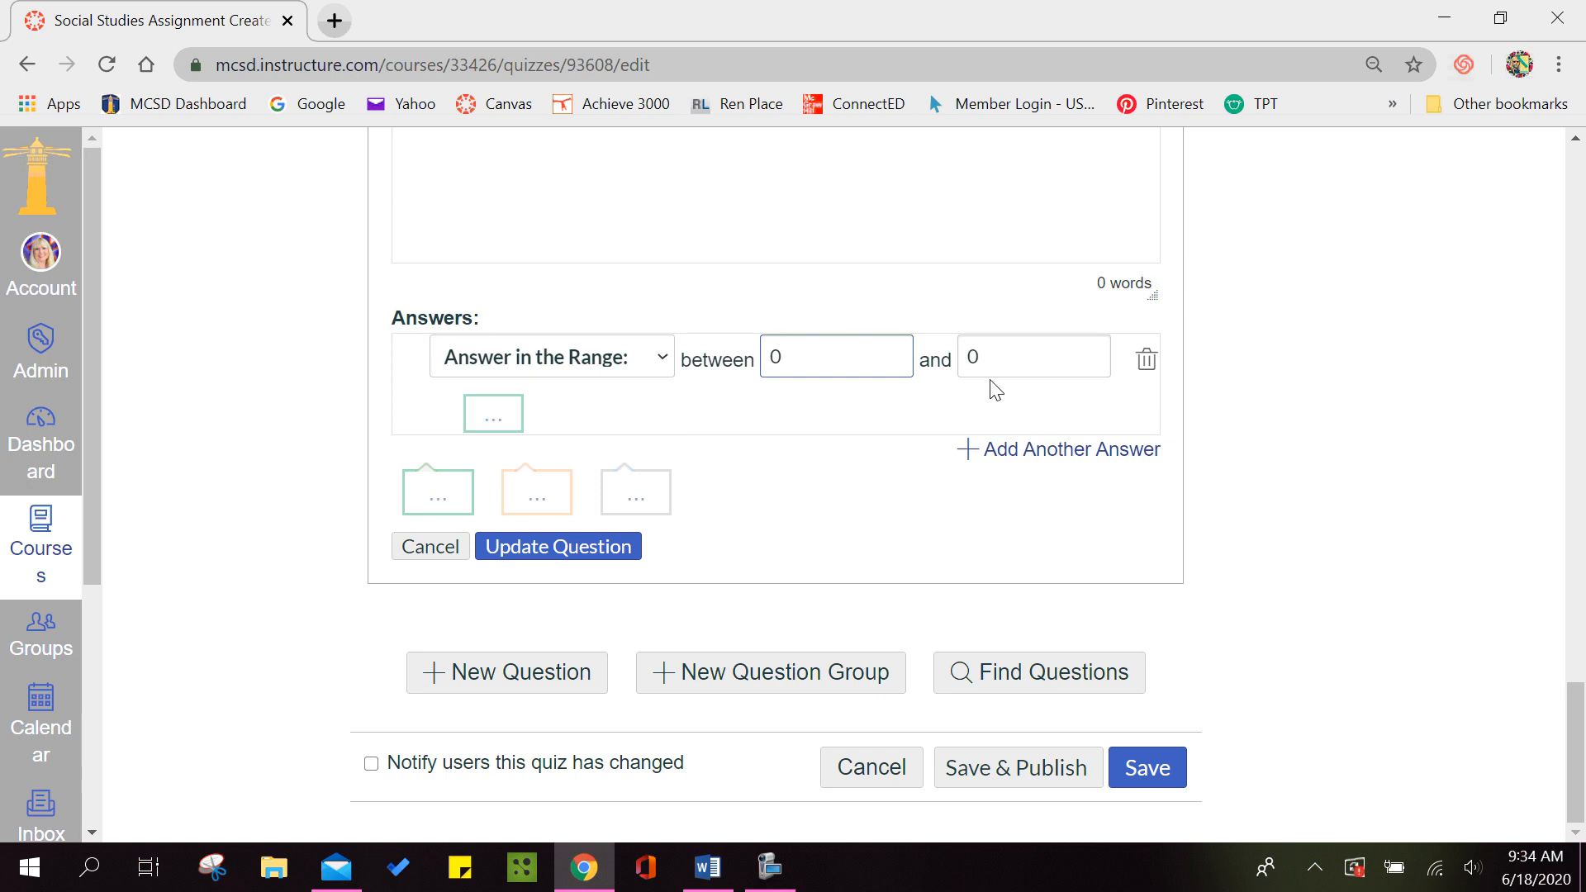
- Copy "How many people gathered in front of the Lincoln Memorial…" from the Word quiz, without its number, into Question 6's question text
click(715, 880)
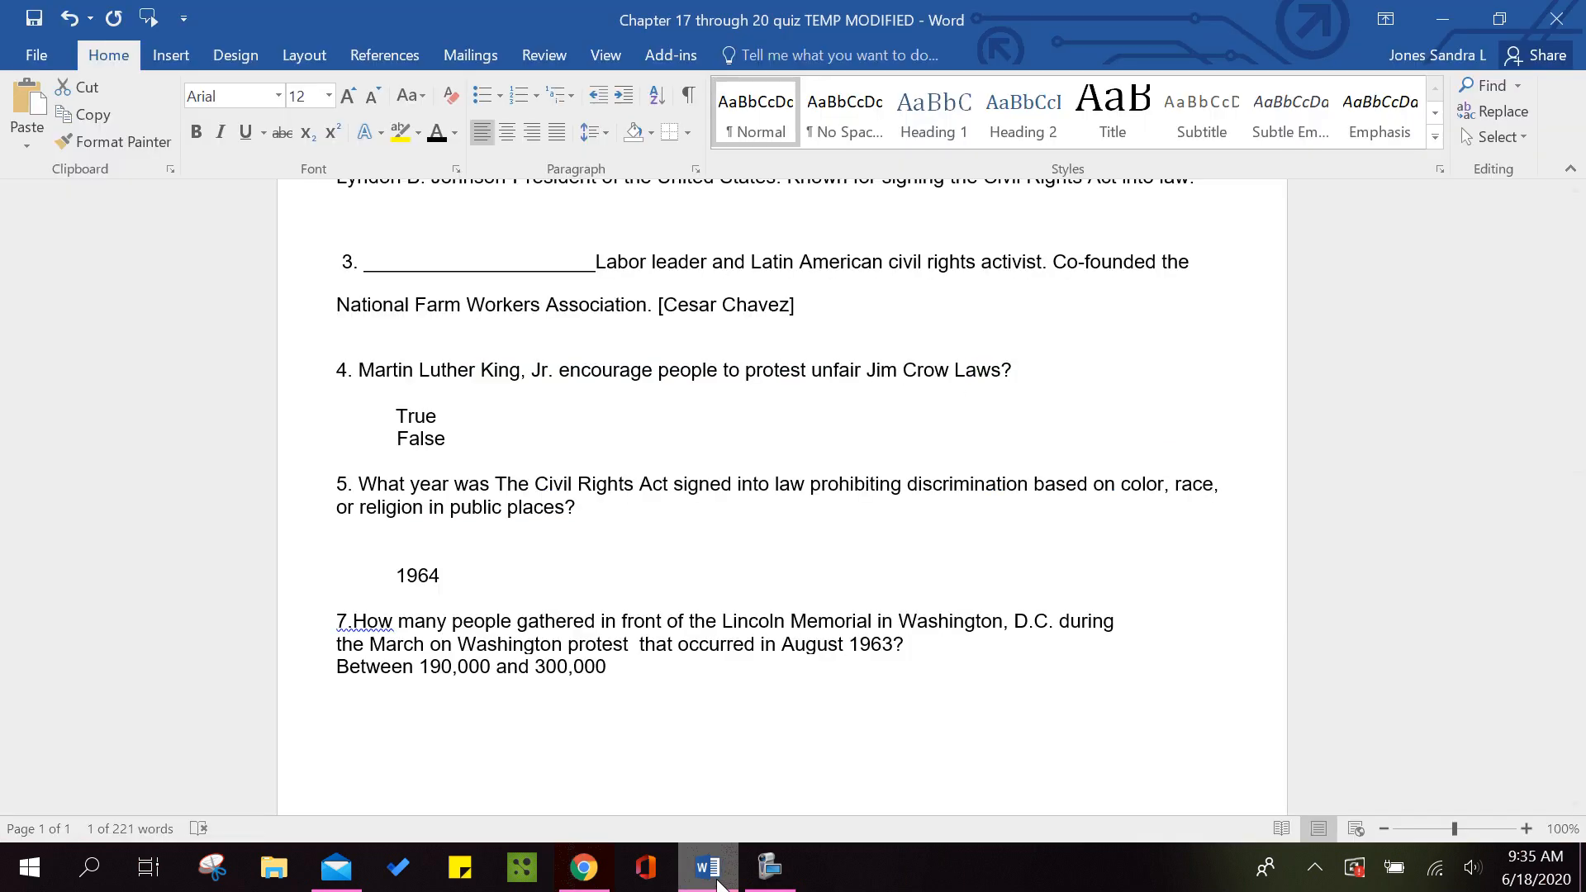
click(676, 747)
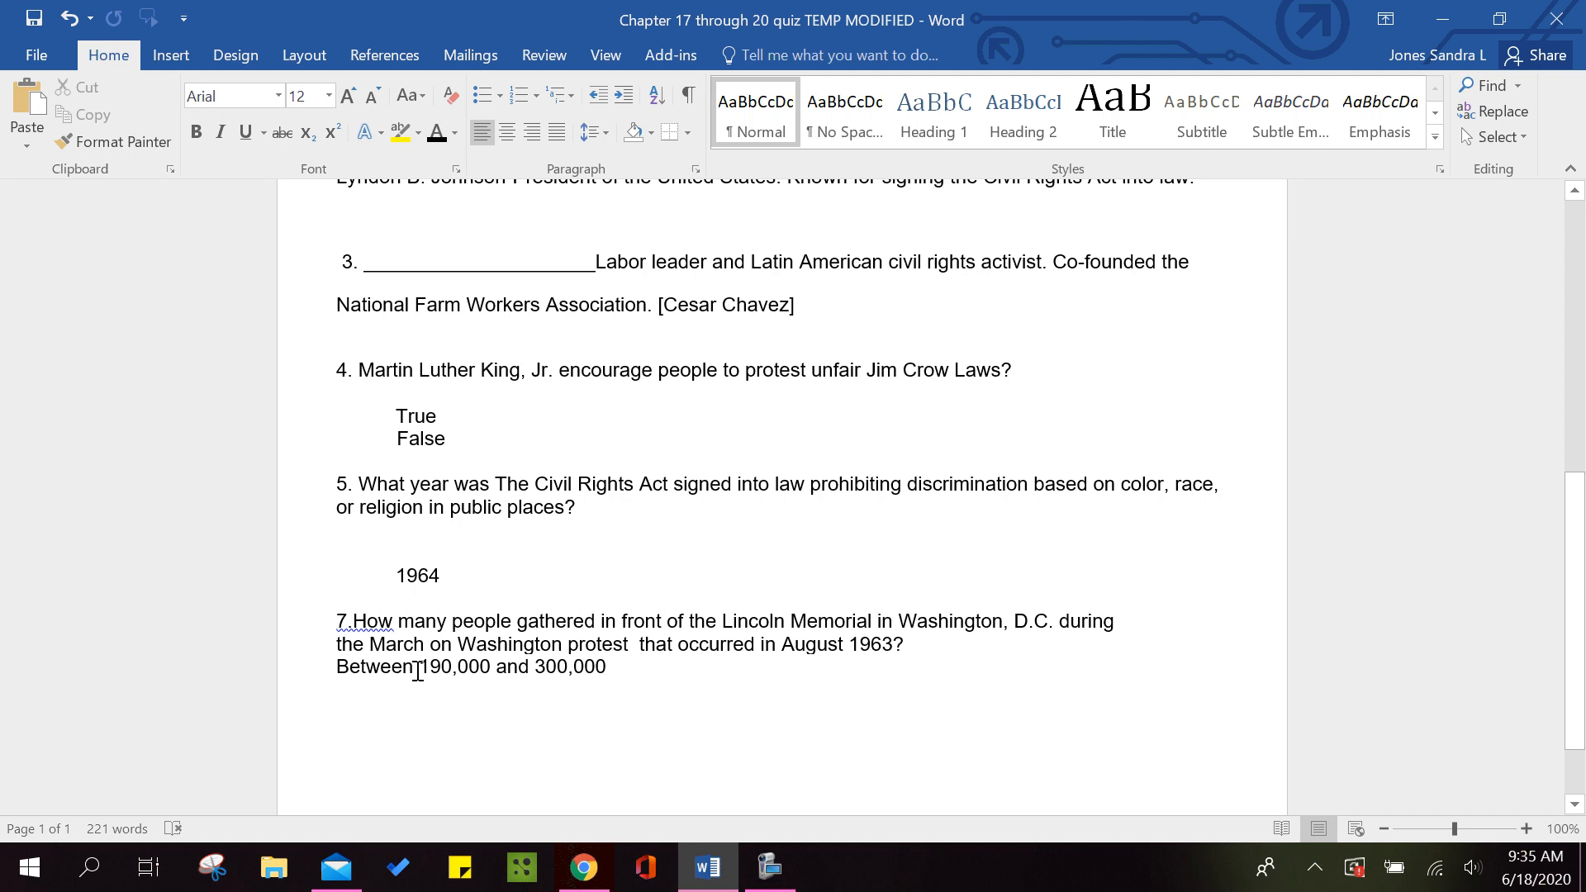
drag(911, 644, 881, 646)
drag(739, 628, 371, 634)
key(ctrl+c)
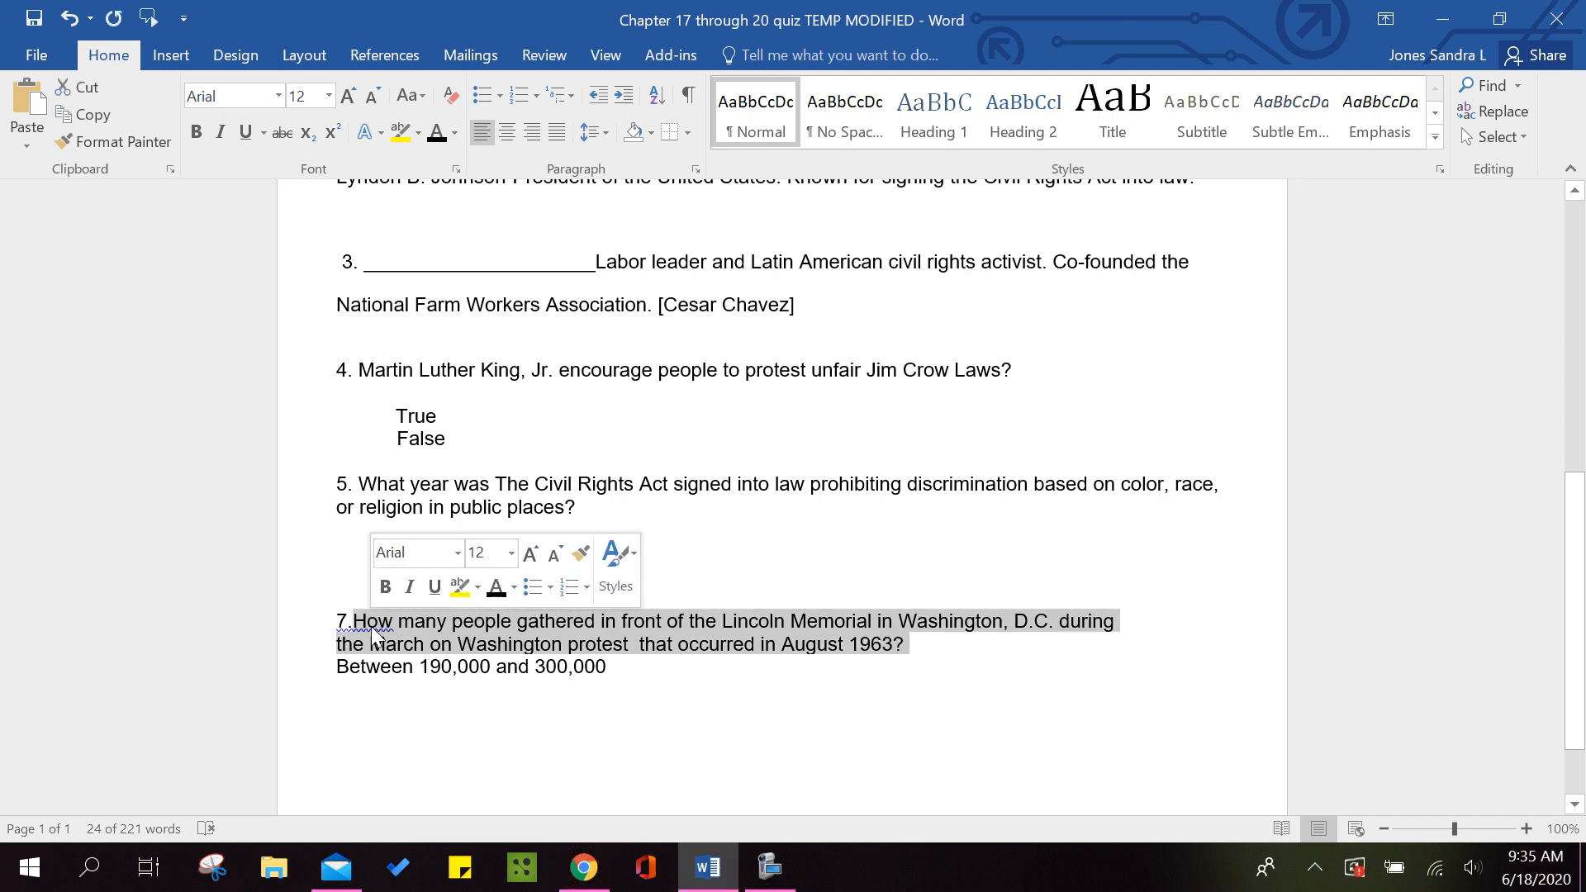
click(583, 865)
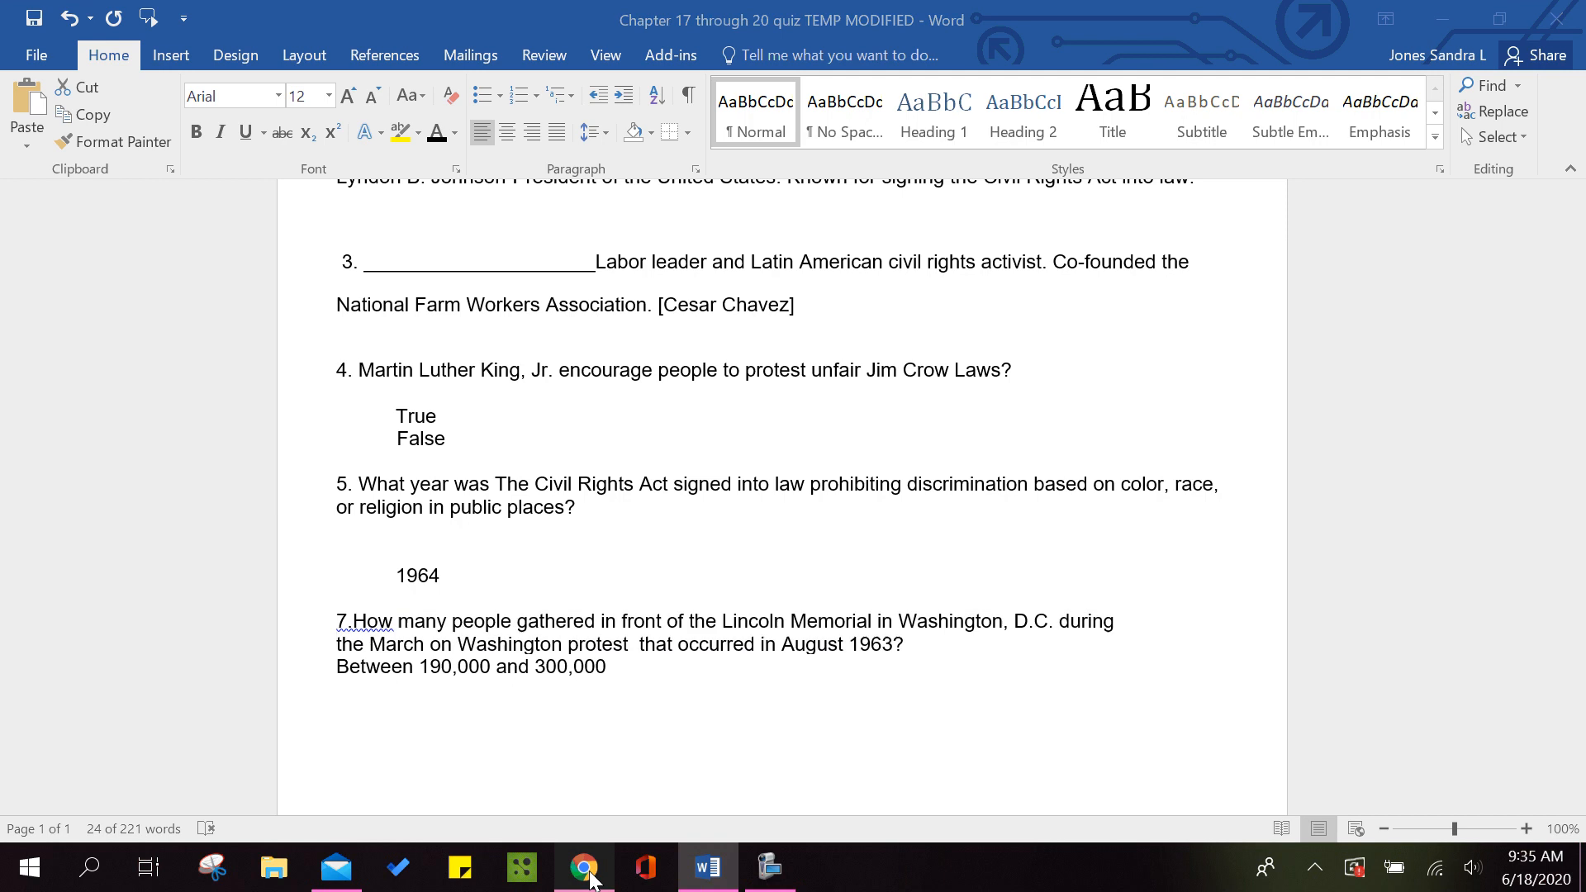
scroll(1576, 727, up, 5)
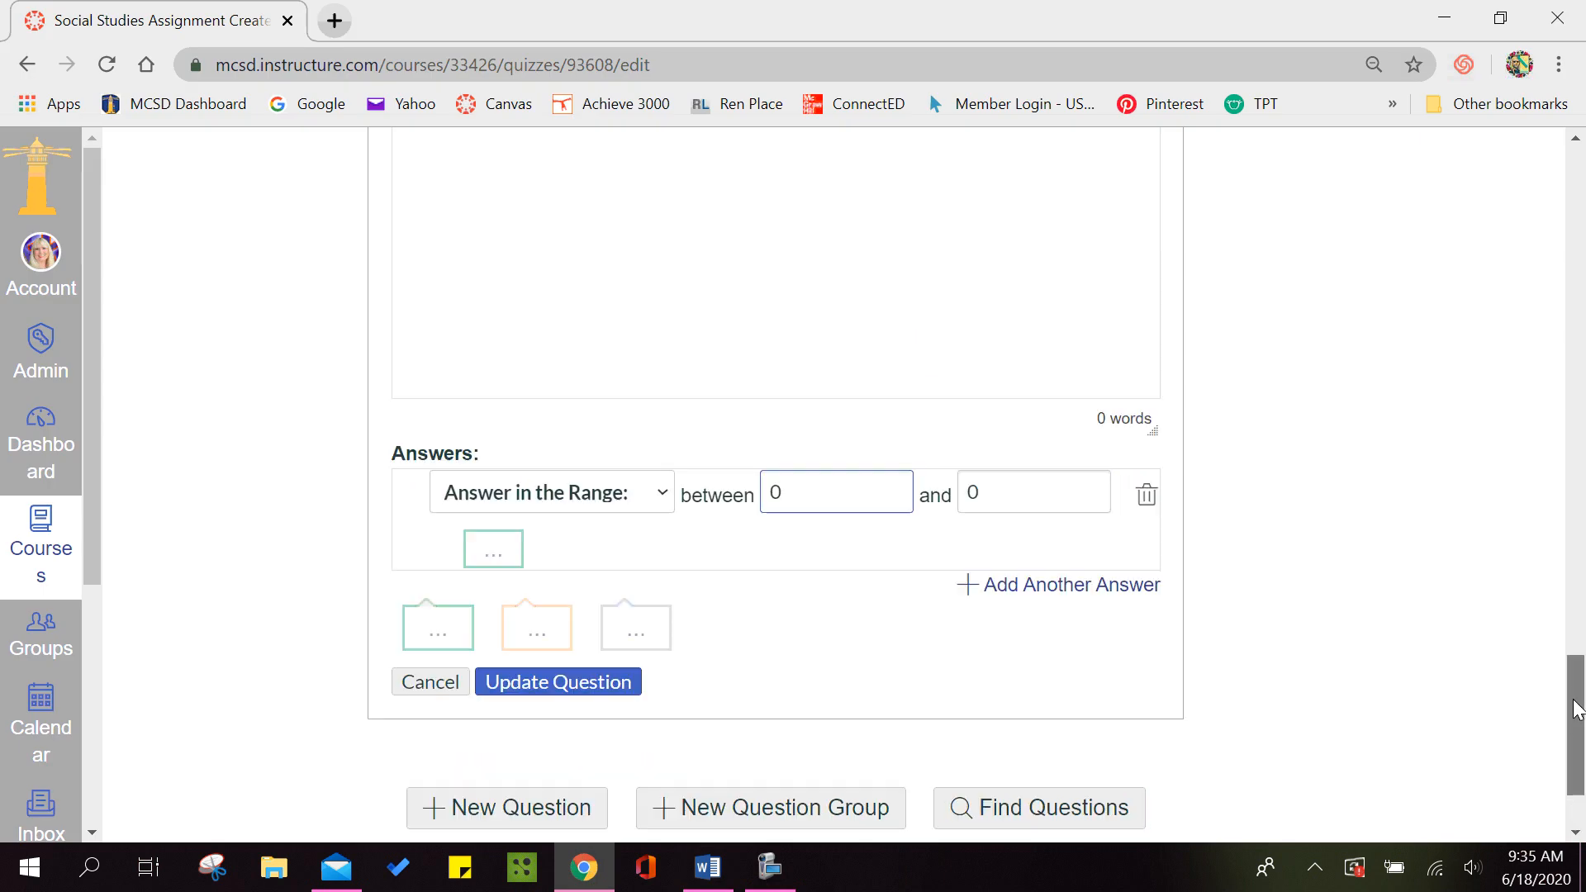
click(480, 421)
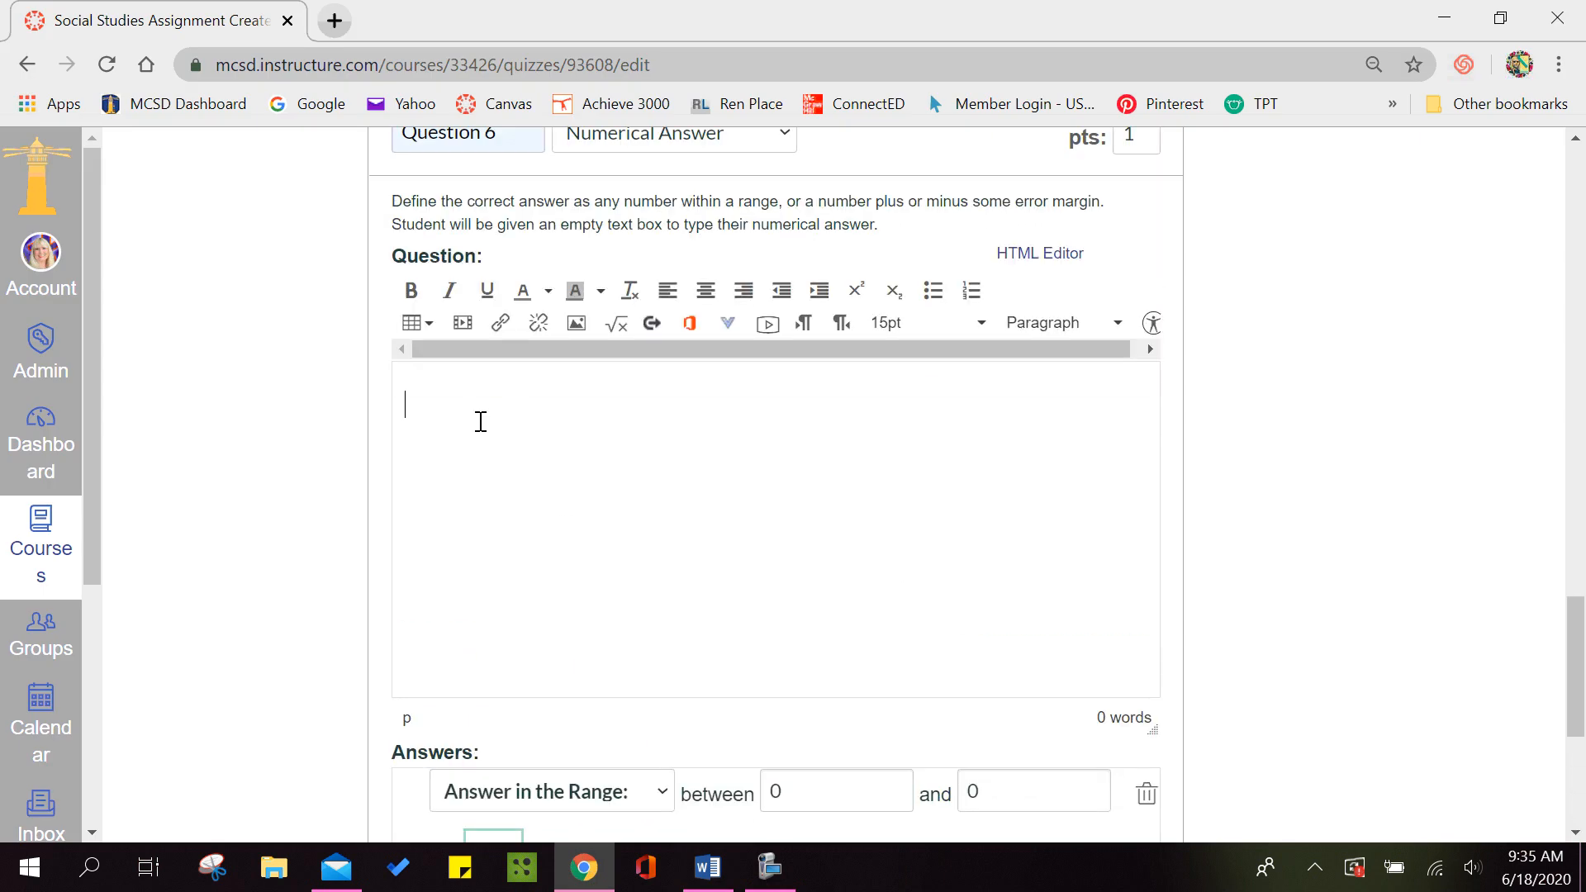
key(ctrl+v)
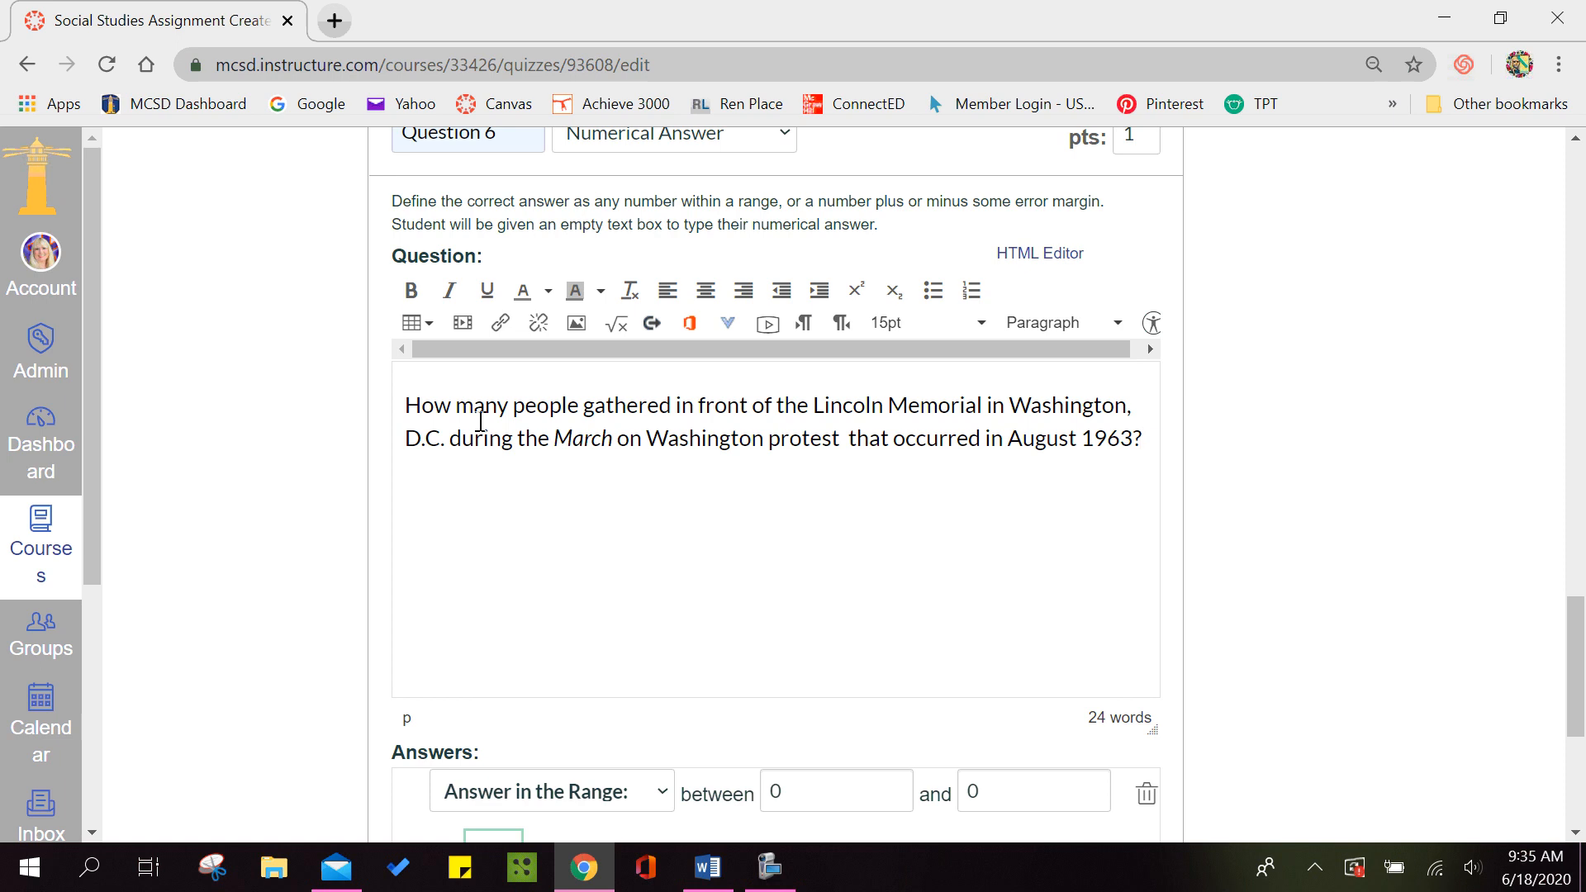
drag(1578, 667, 1577, 739)
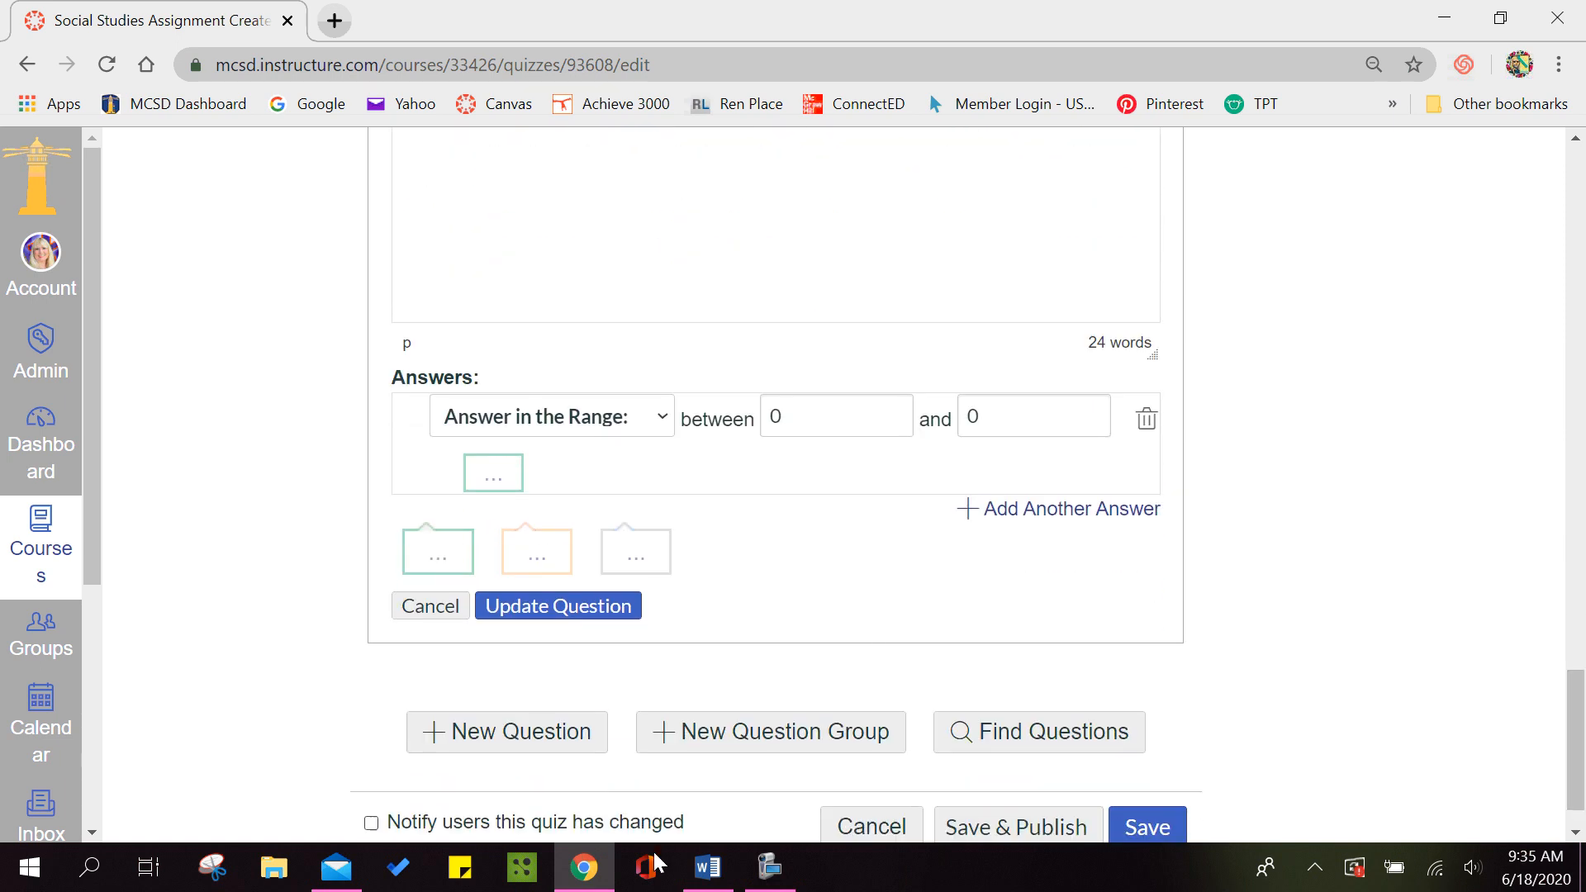
- Look up the attendance range in the Word quiz and set the lower bound of Question 6's answer range to 190,000
click(709, 871)
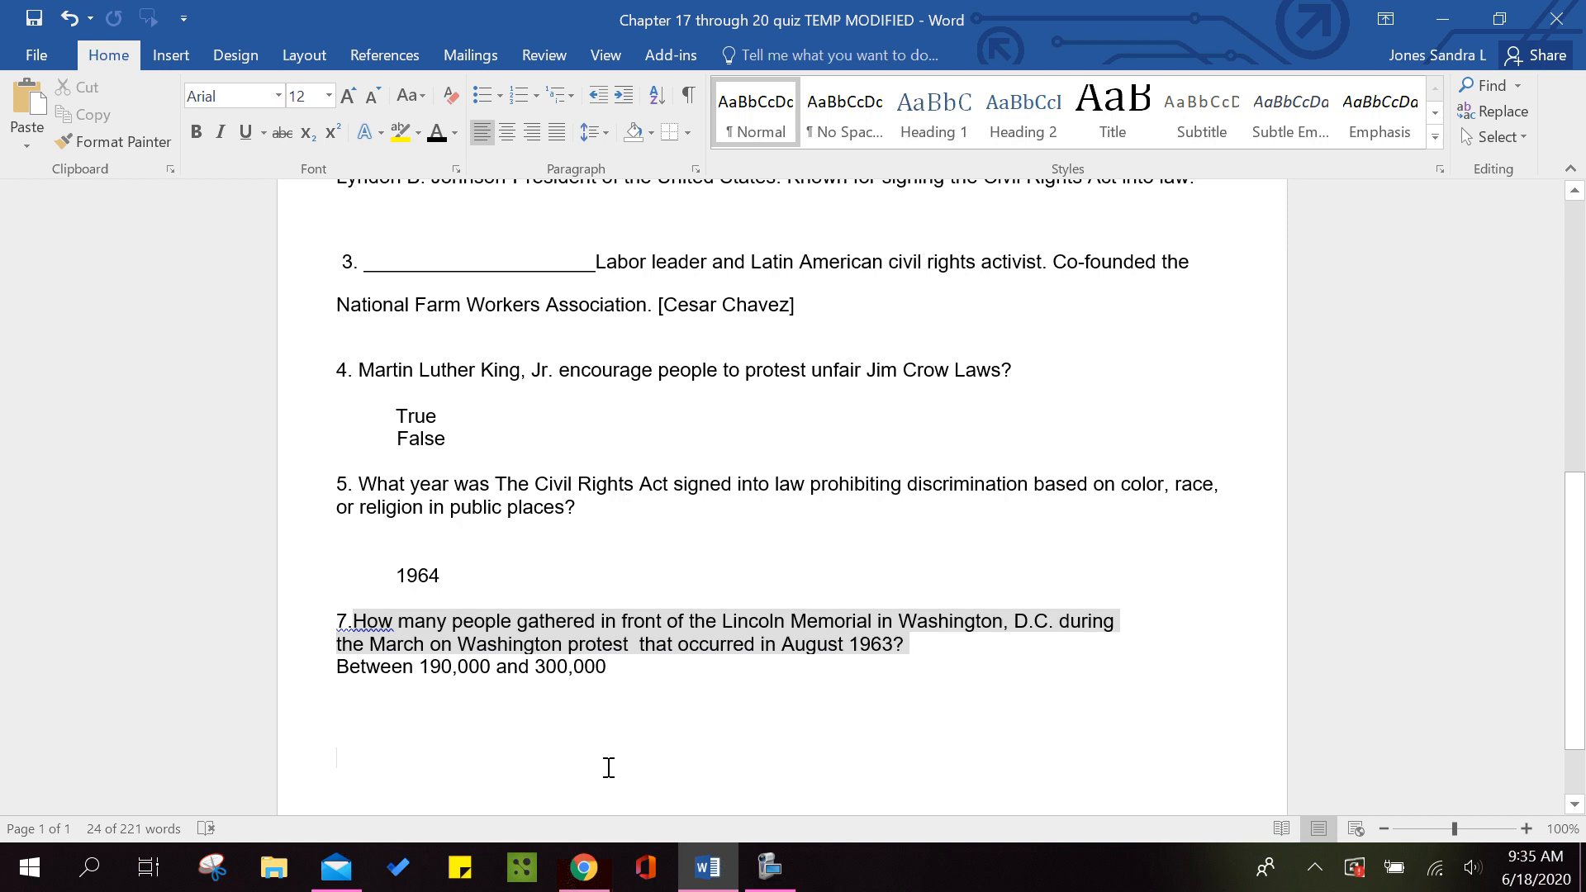
click(609, 760)
drag(486, 668, 423, 671)
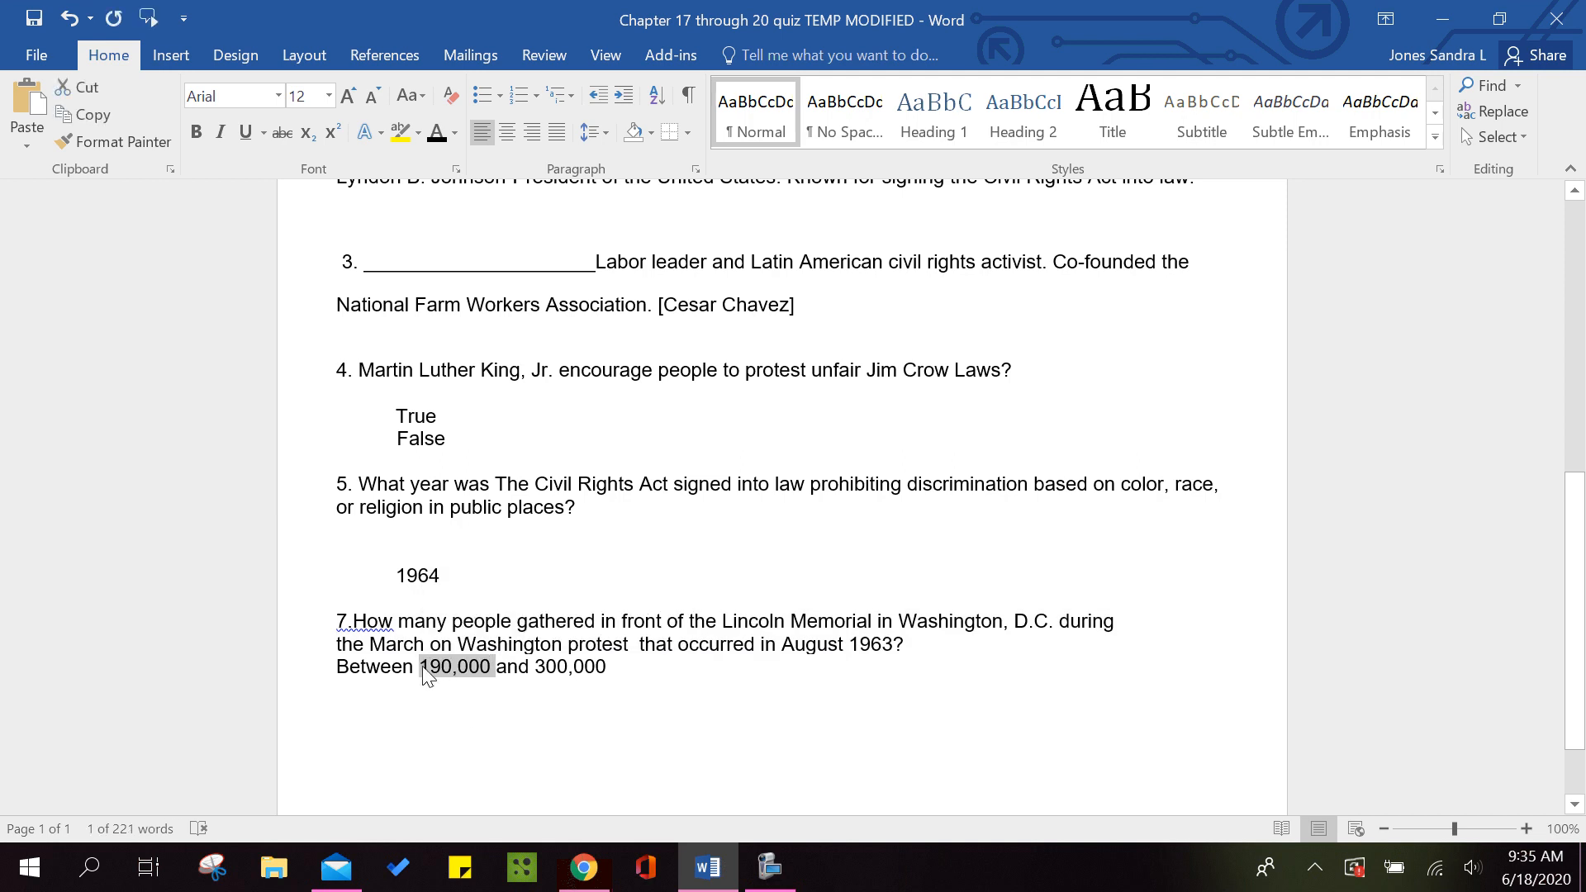
click(584, 867)
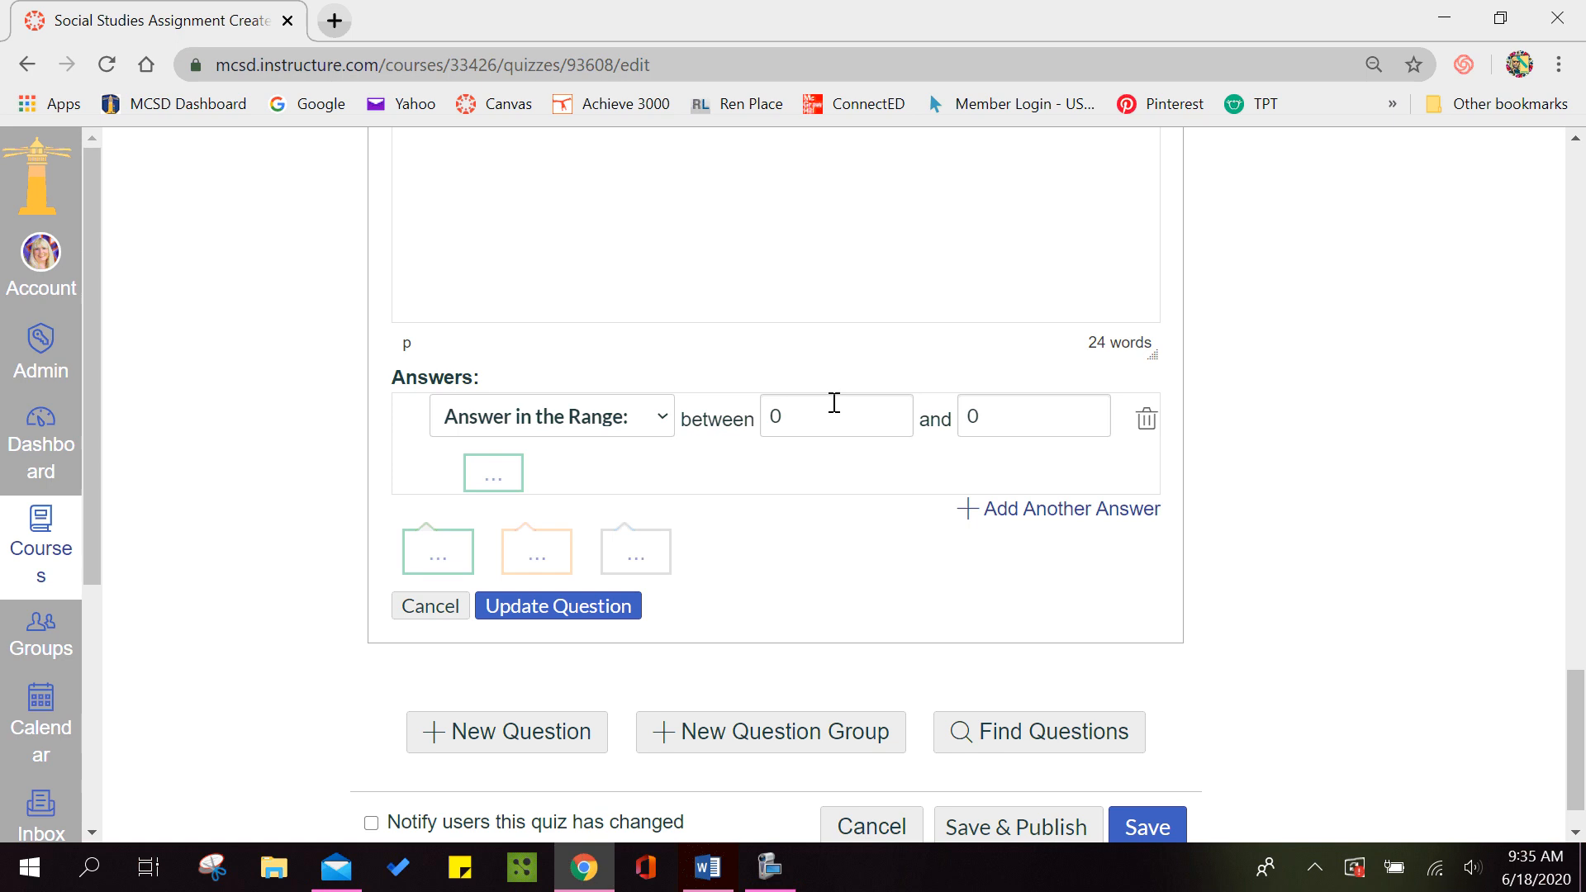
drag(834, 403, 770, 404)
text(190,0)
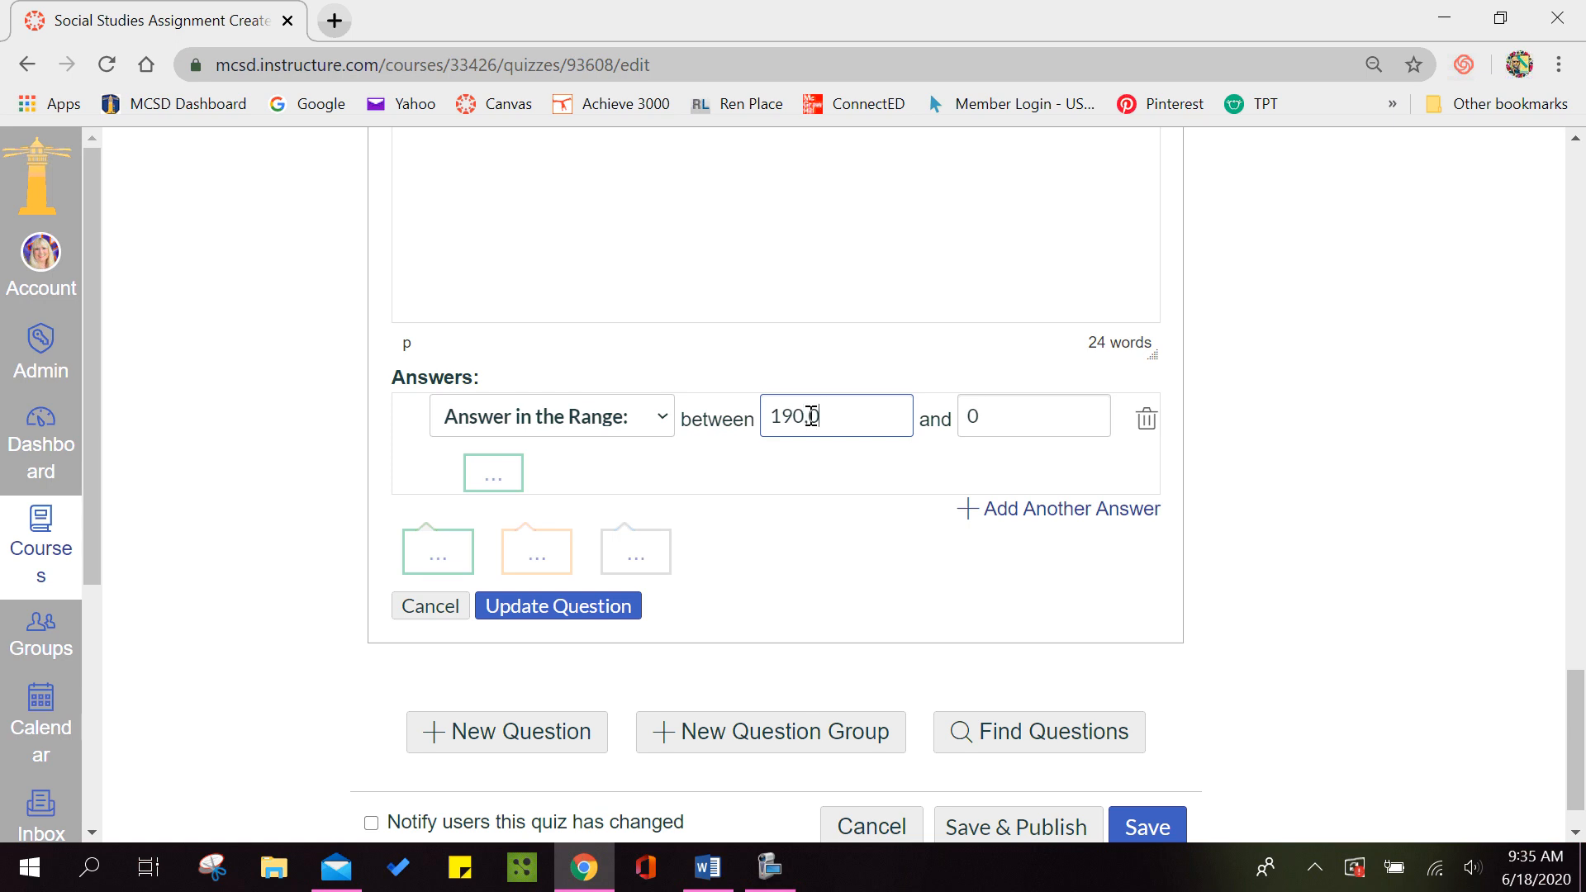
text(00)
- Set the upper bound of Question 6's answer range to 300,000 and update the question
click(963, 415)
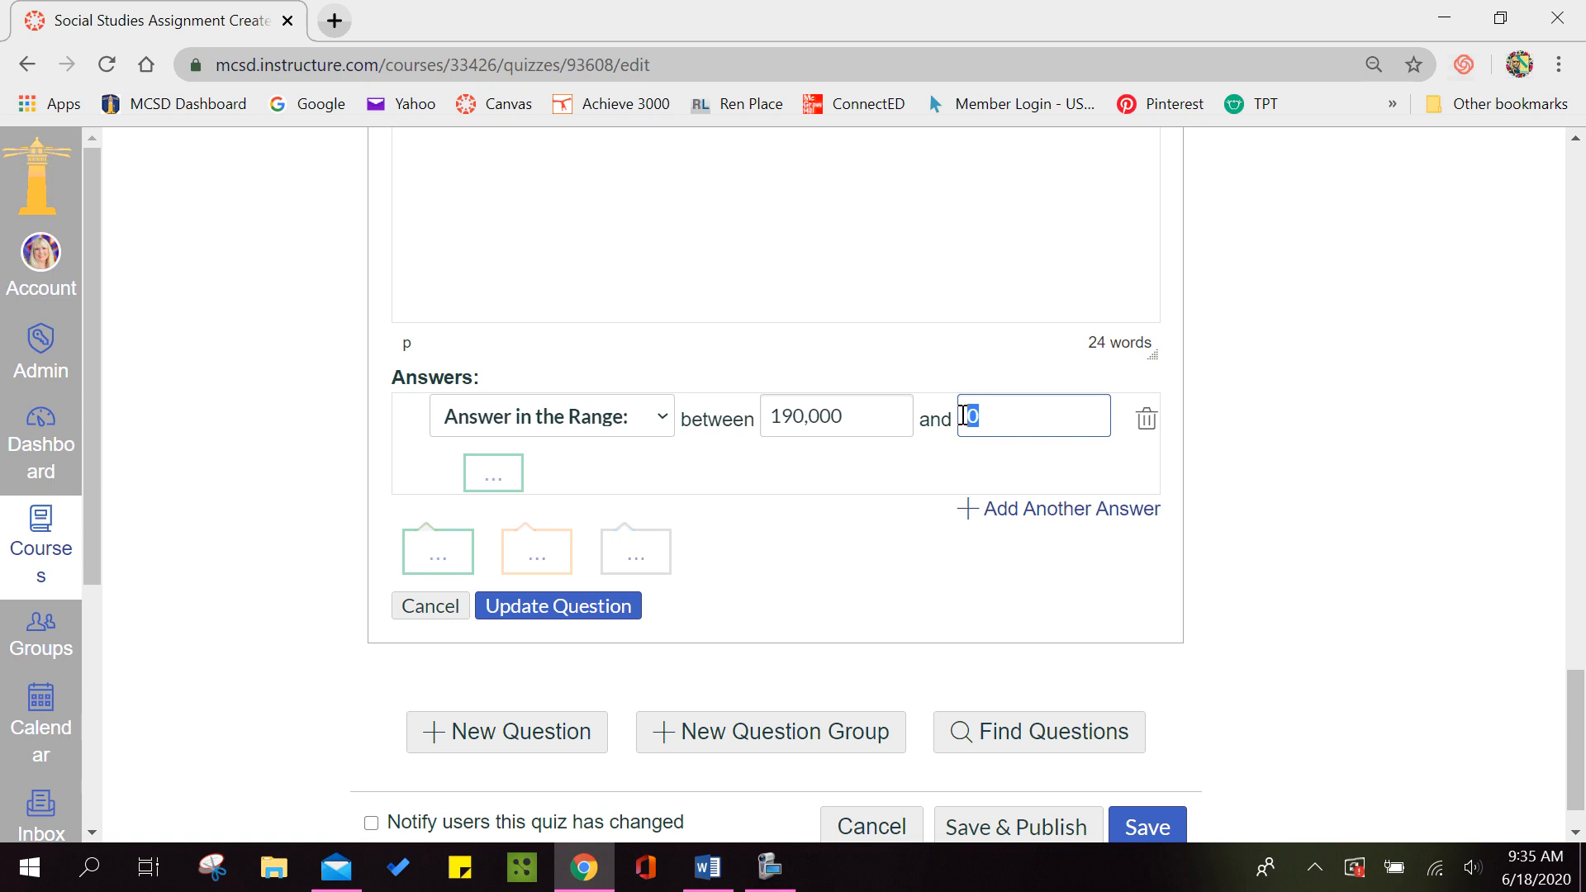
text(300,000)
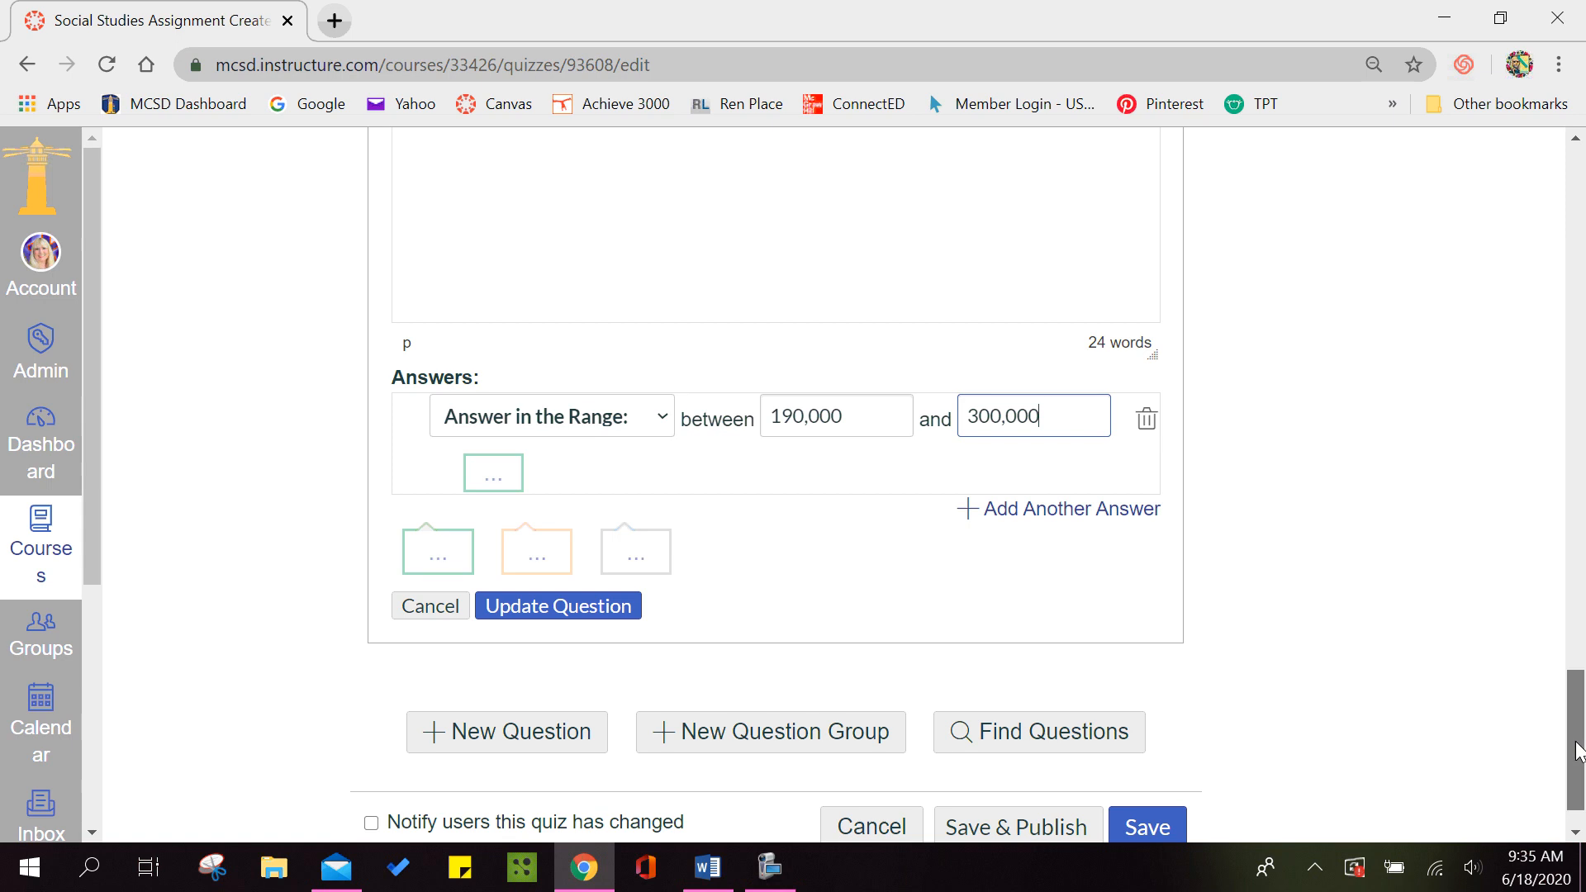
mouse_move(1572, 749)
mouse_down()
mouse_move(1572, 673)
mouse_move(1571, 753)
mouse_up()
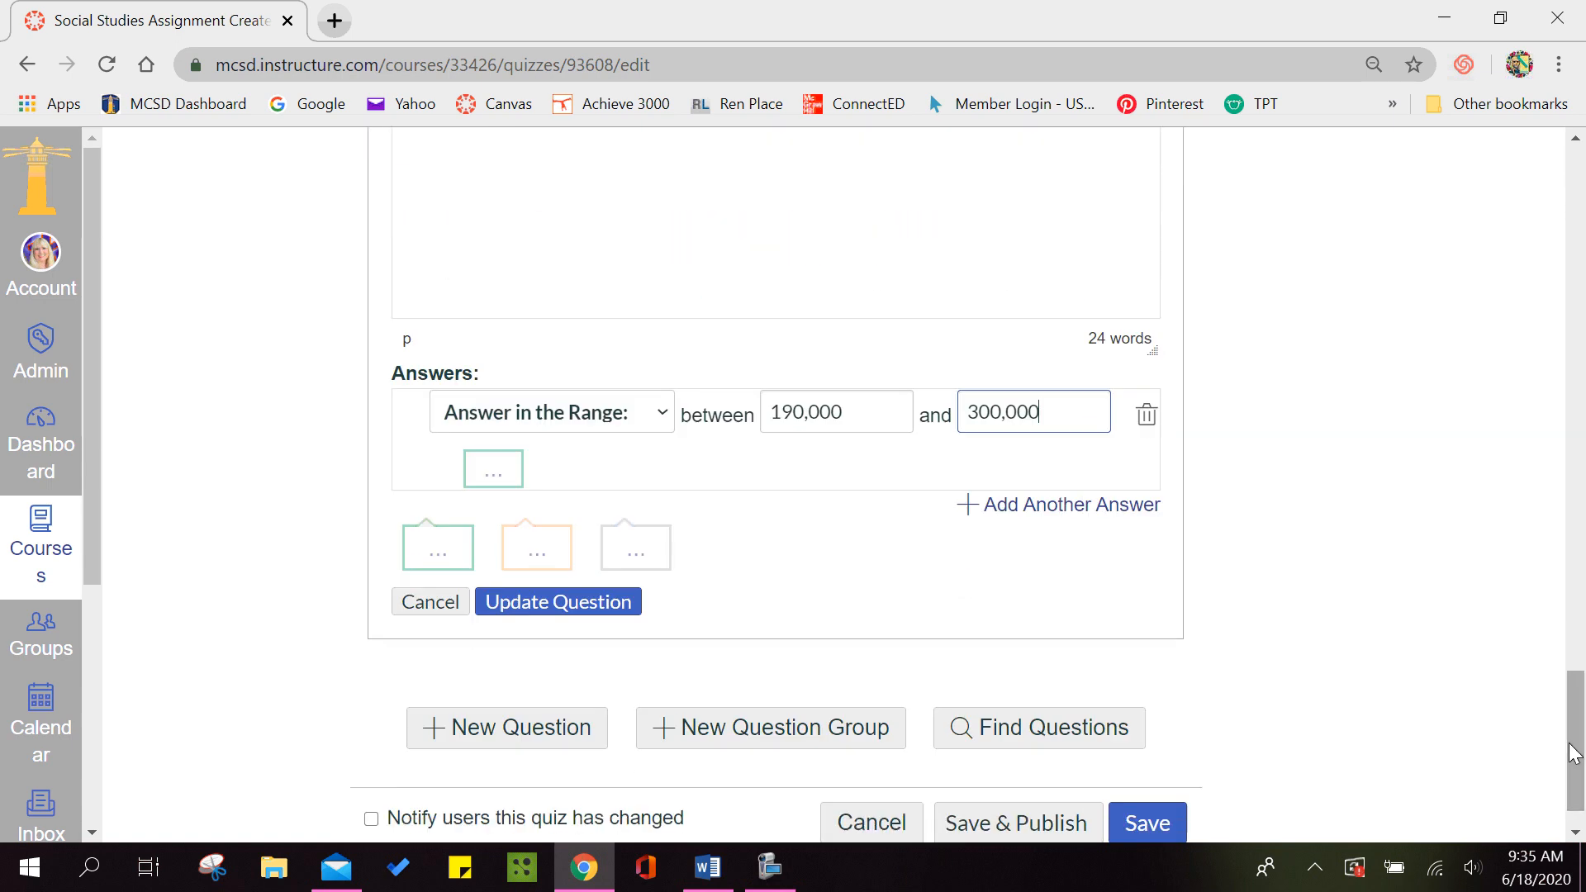
click(549, 608)
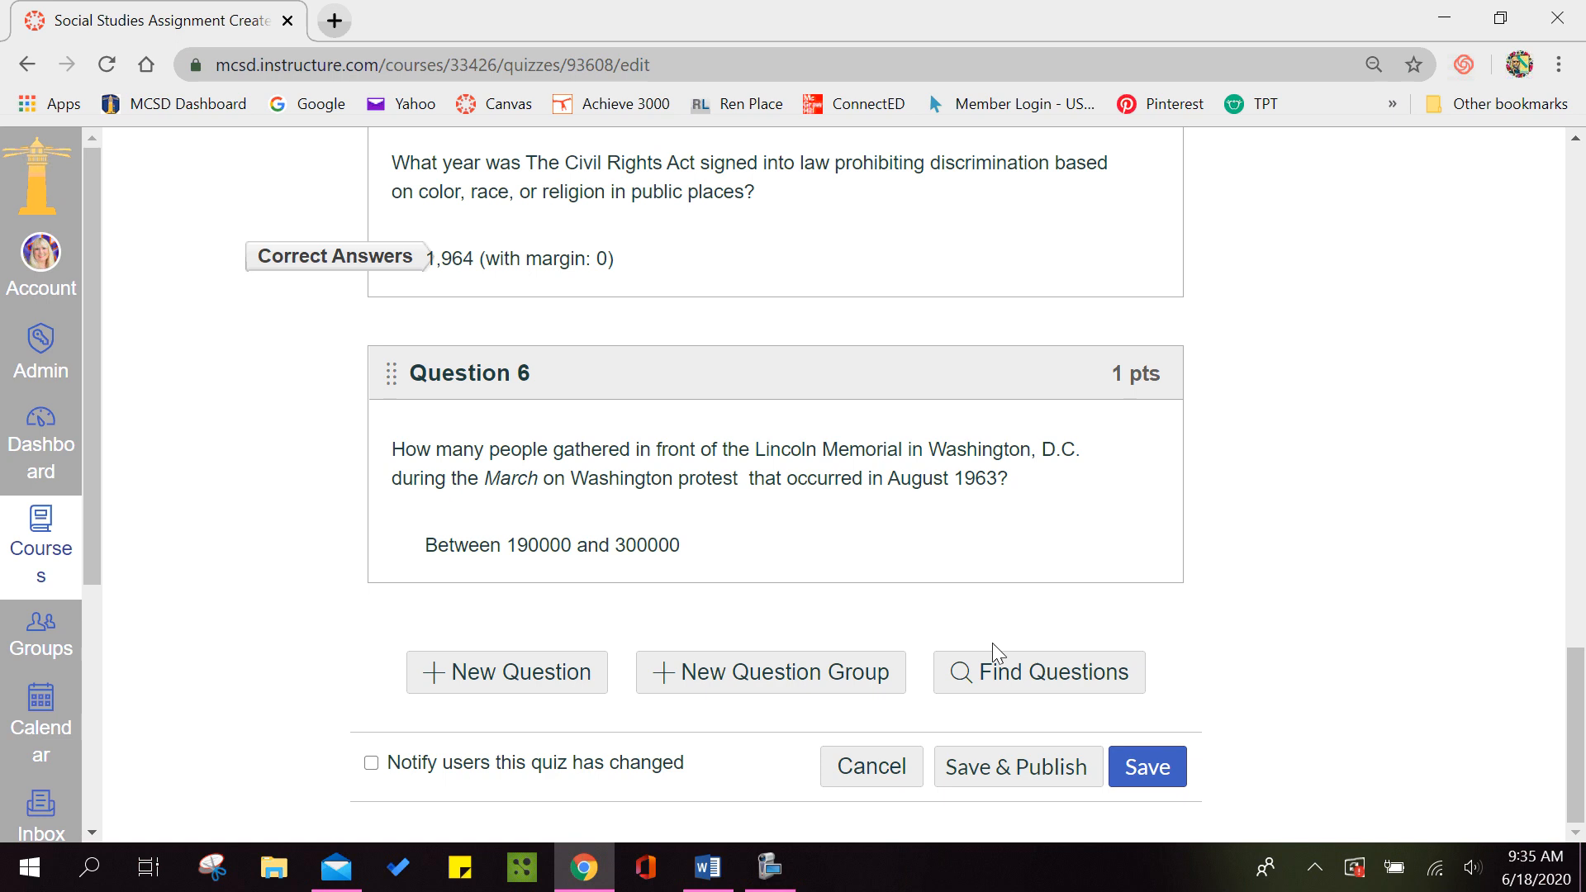
- Save and publish the quiz, and open its student preview
drag(1569, 736, 1583, 781)
click(1014, 787)
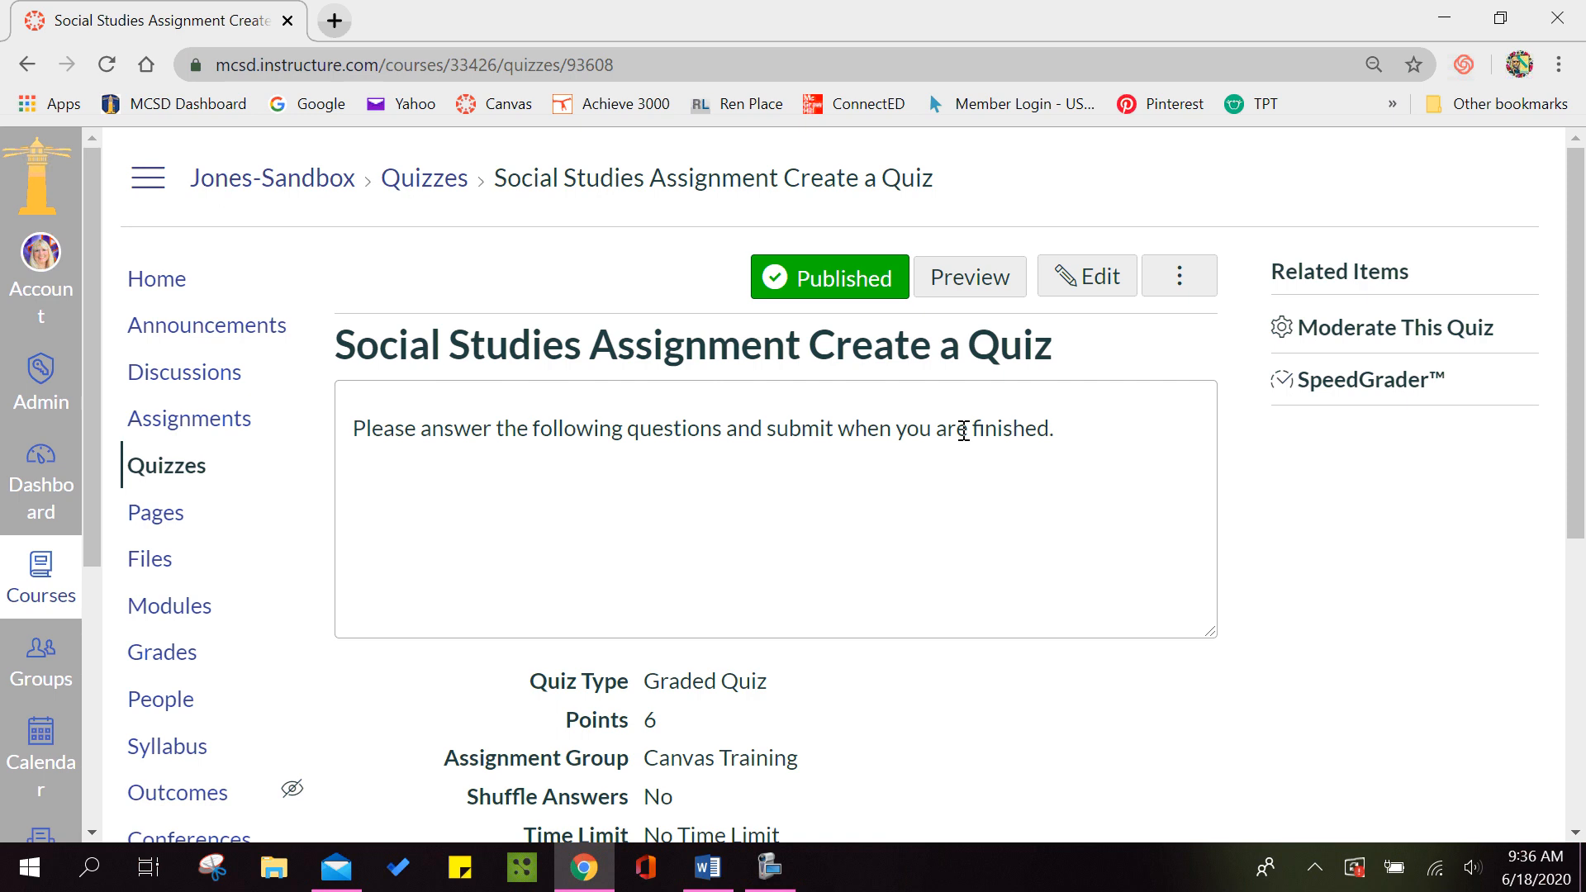
click(958, 293)
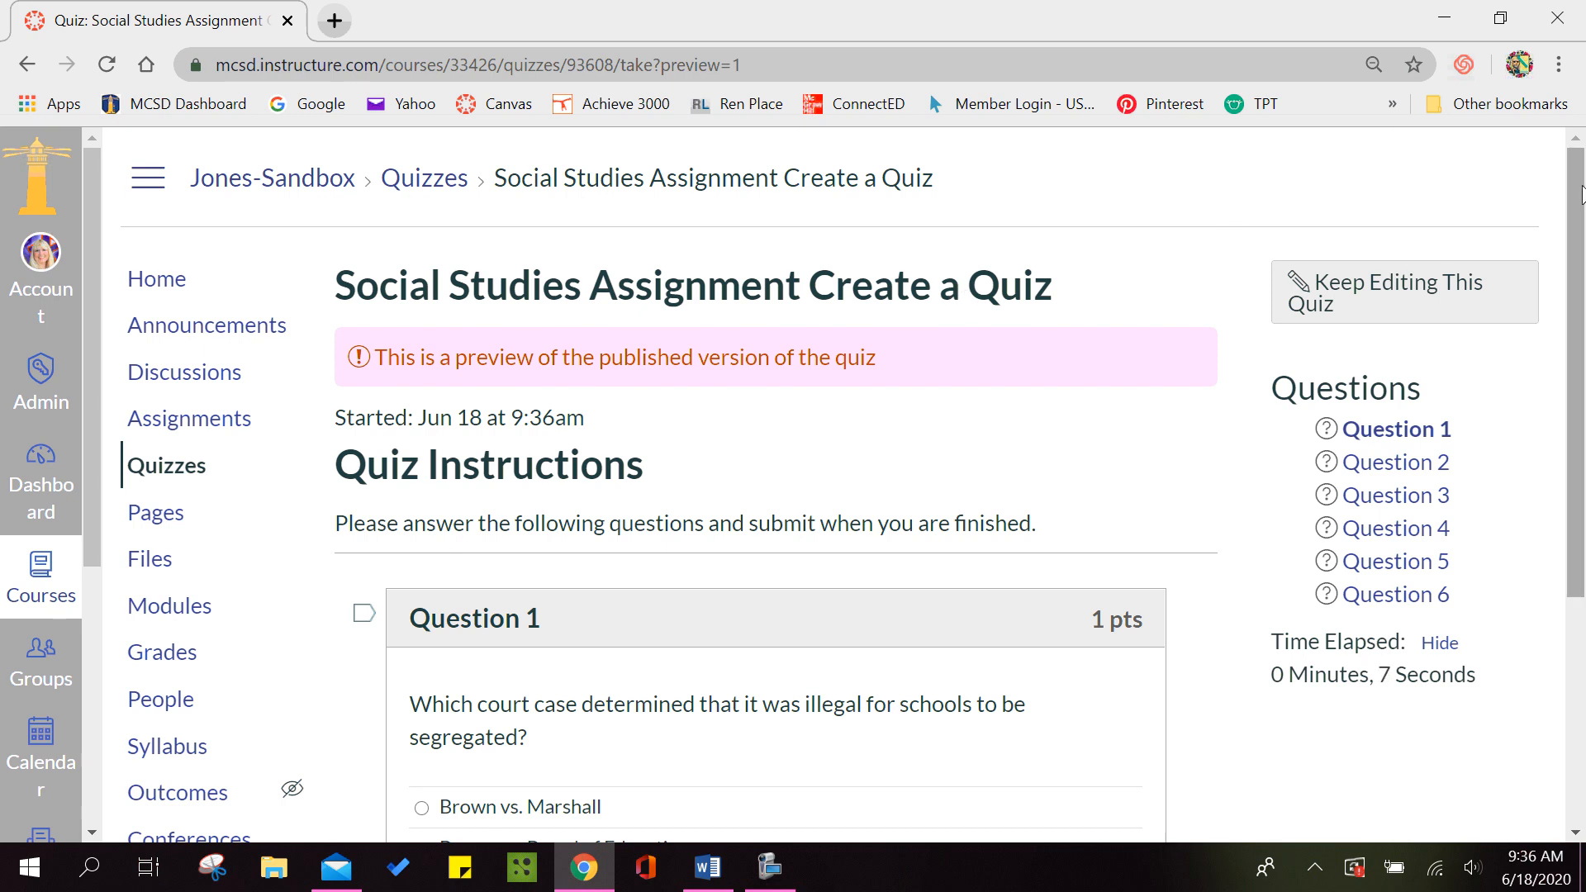
- Page through Questions 1 to 3 in the preview, checking the answer choices and Rosa Parks's matching options without answering
drag(1581, 194, 1581, 364)
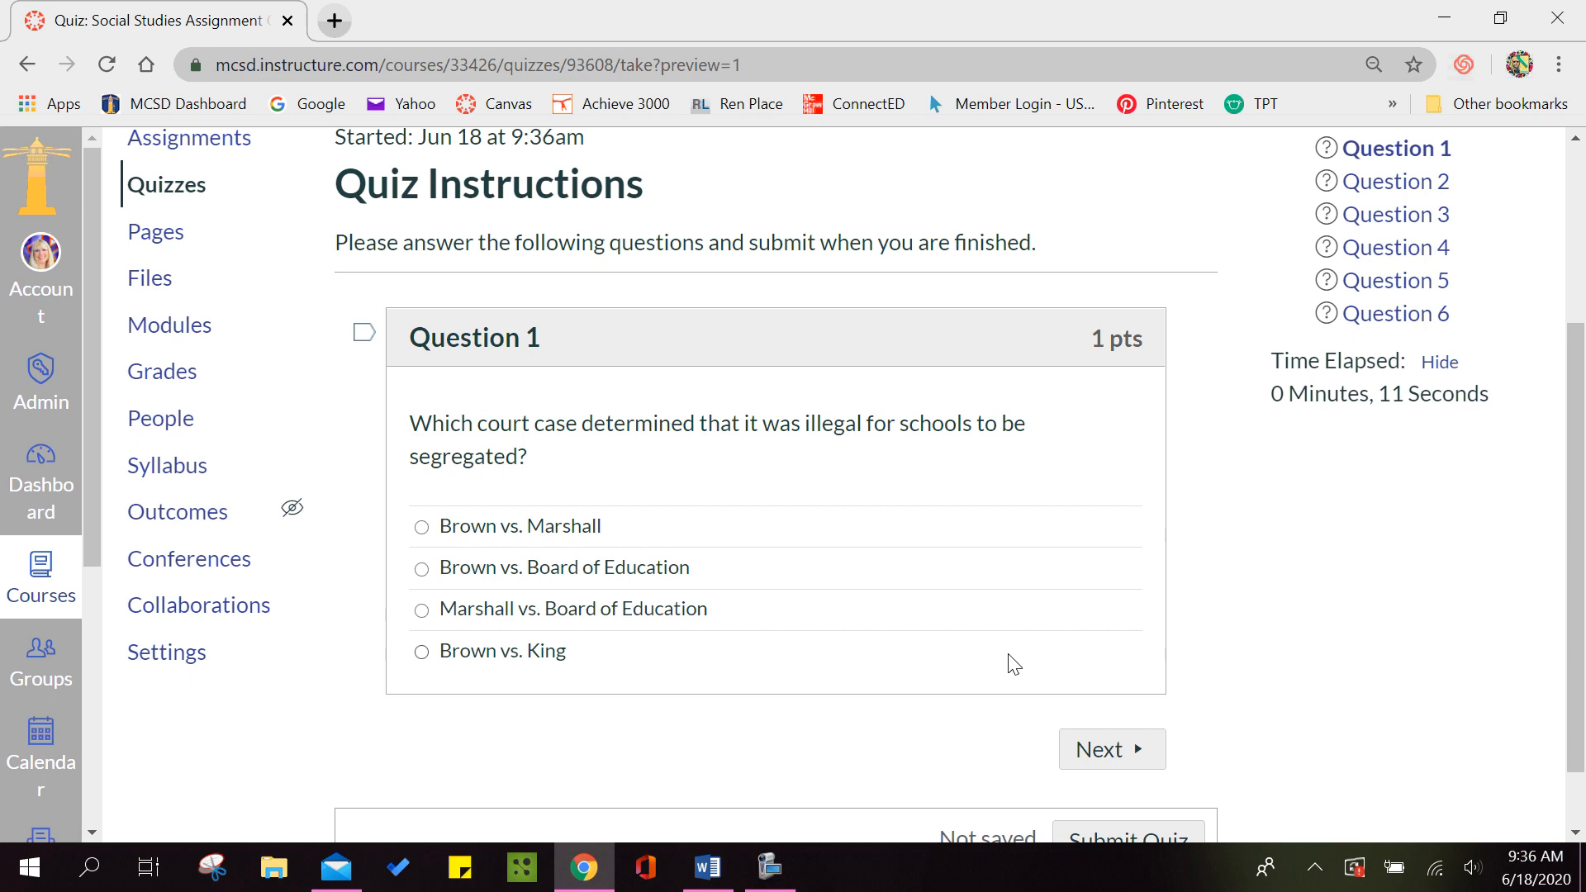
click(1124, 758)
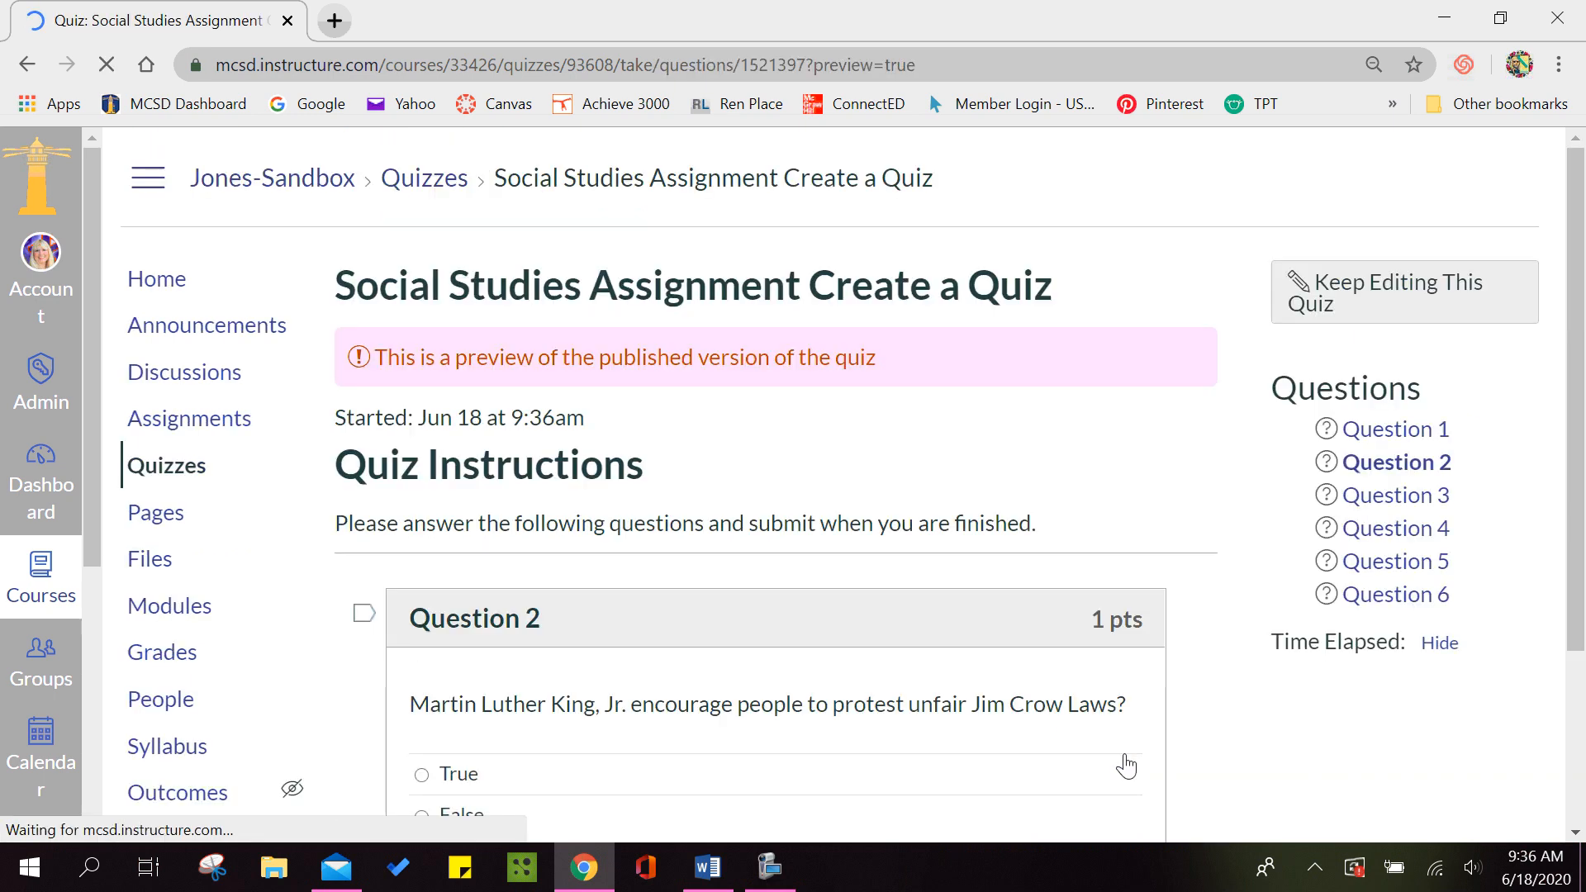
drag(1580, 237, 1581, 373)
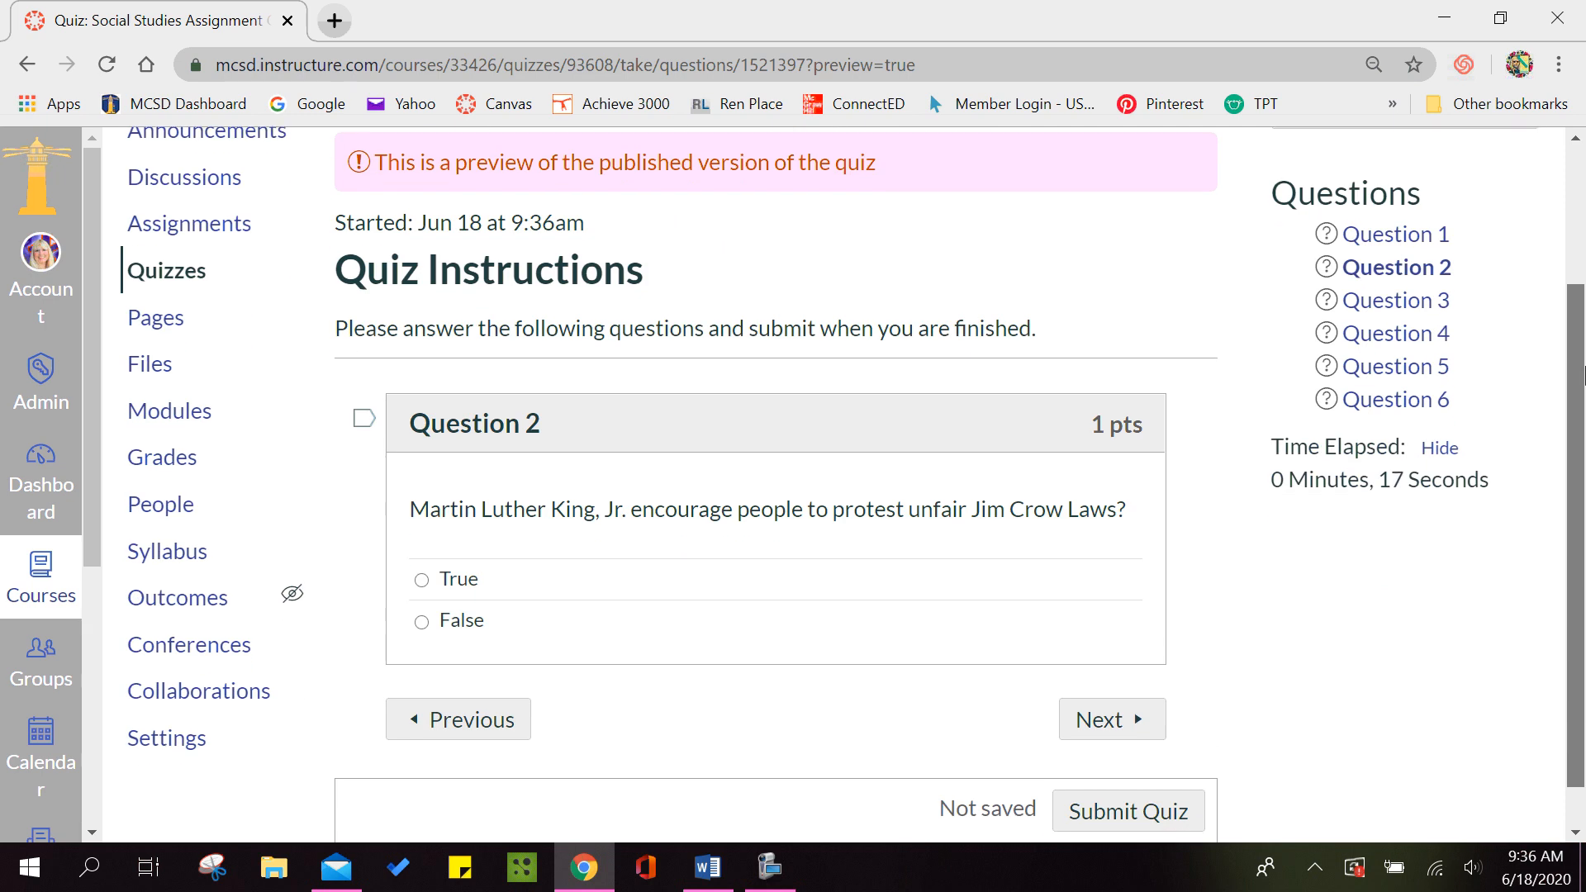
click(1123, 730)
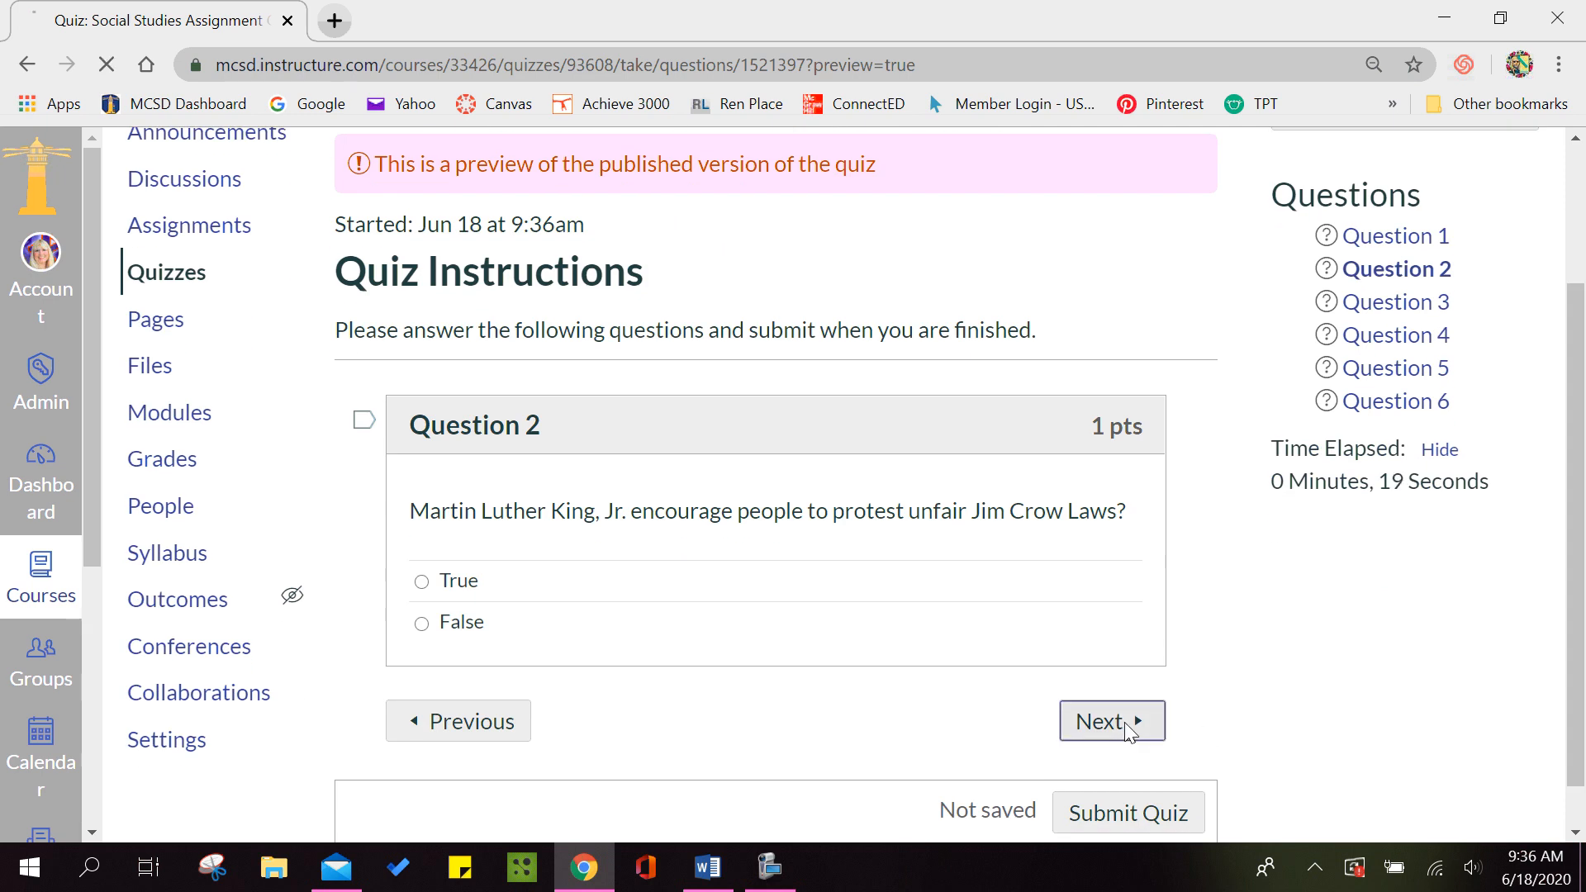
scroll(1578, 335, down, 3)
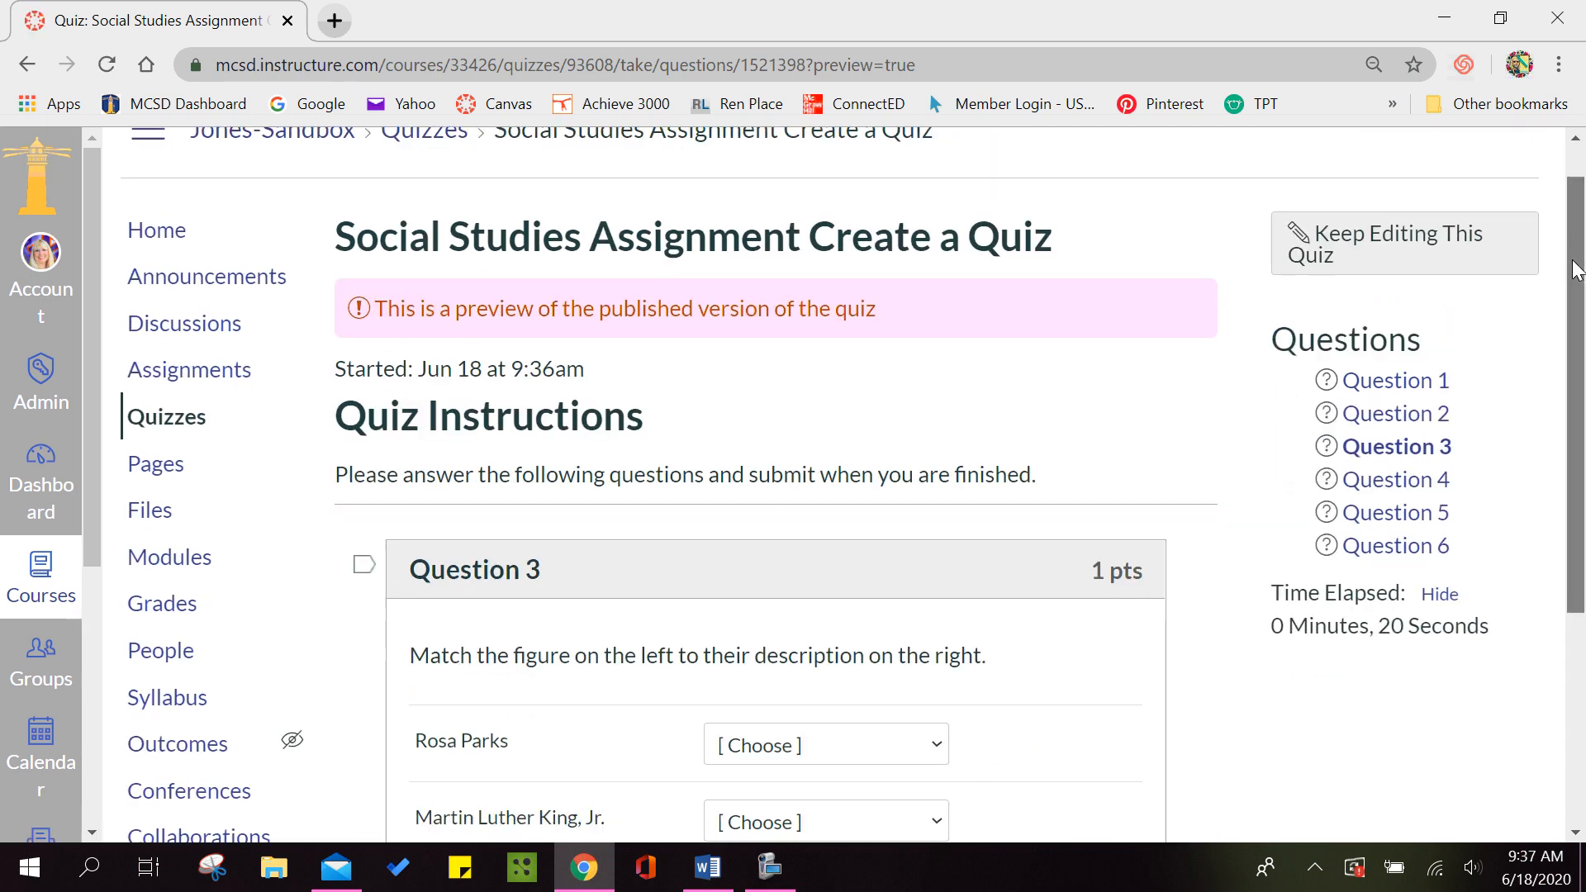
scroll(1578, 335, down, 3)
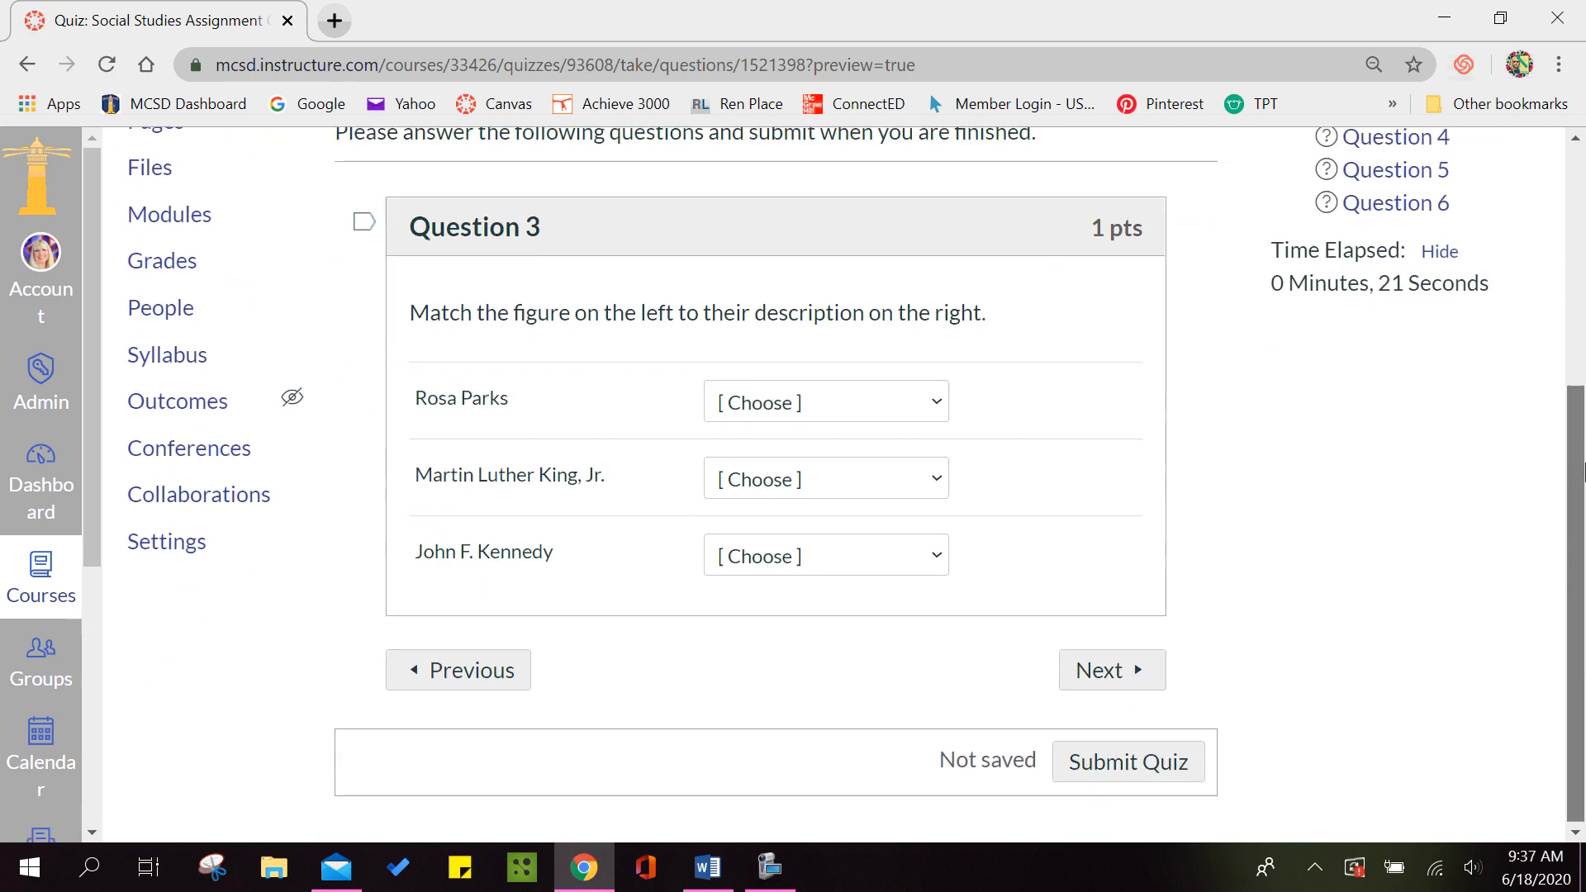
click(940, 408)
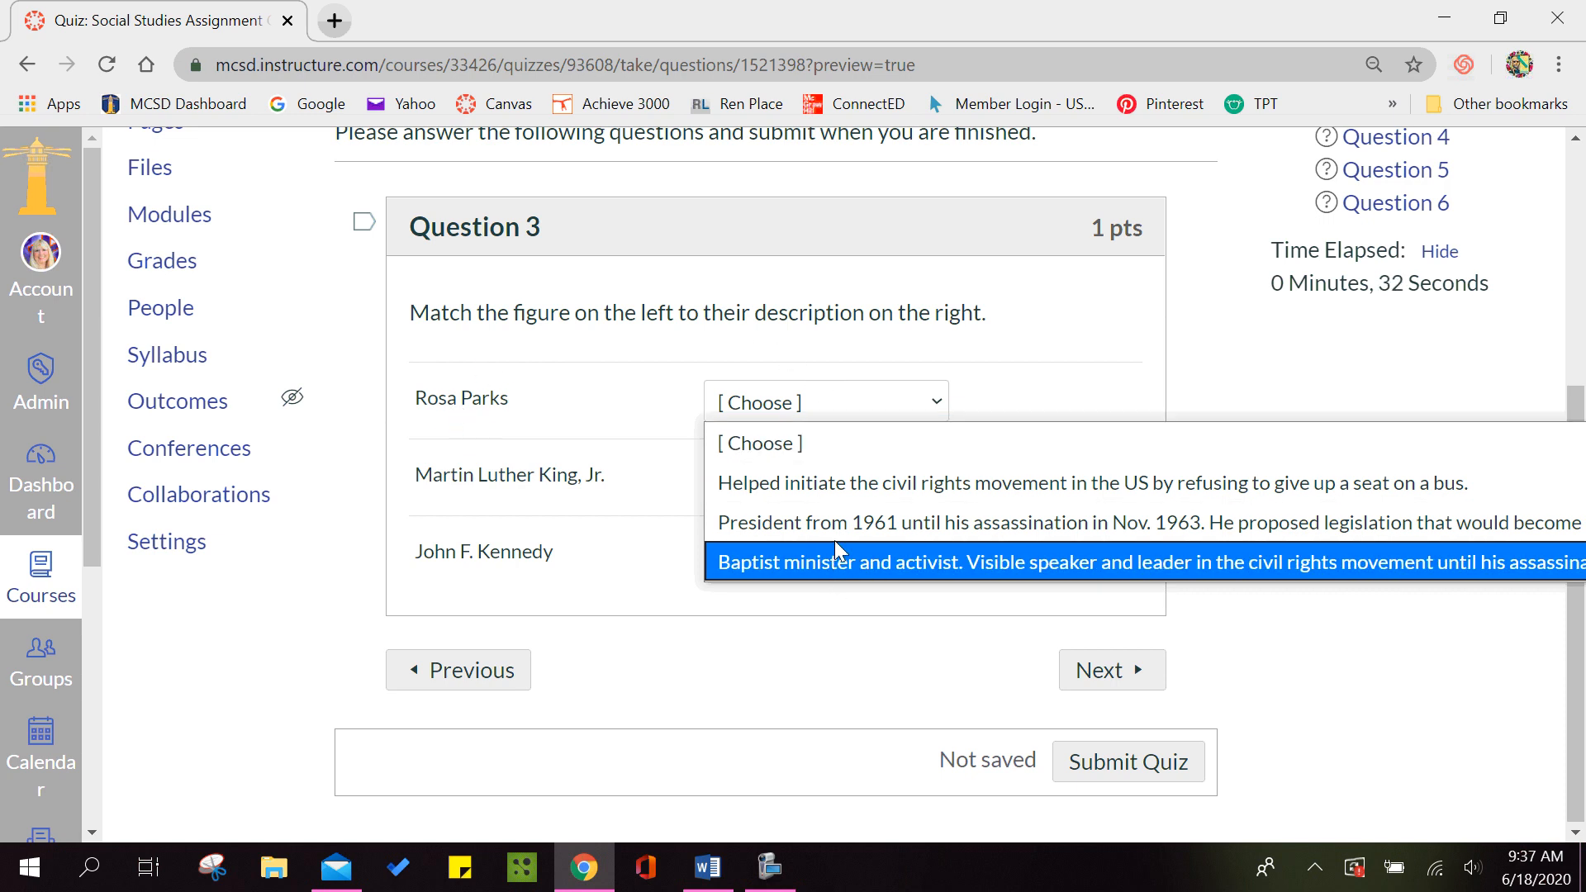
click(859, 374)
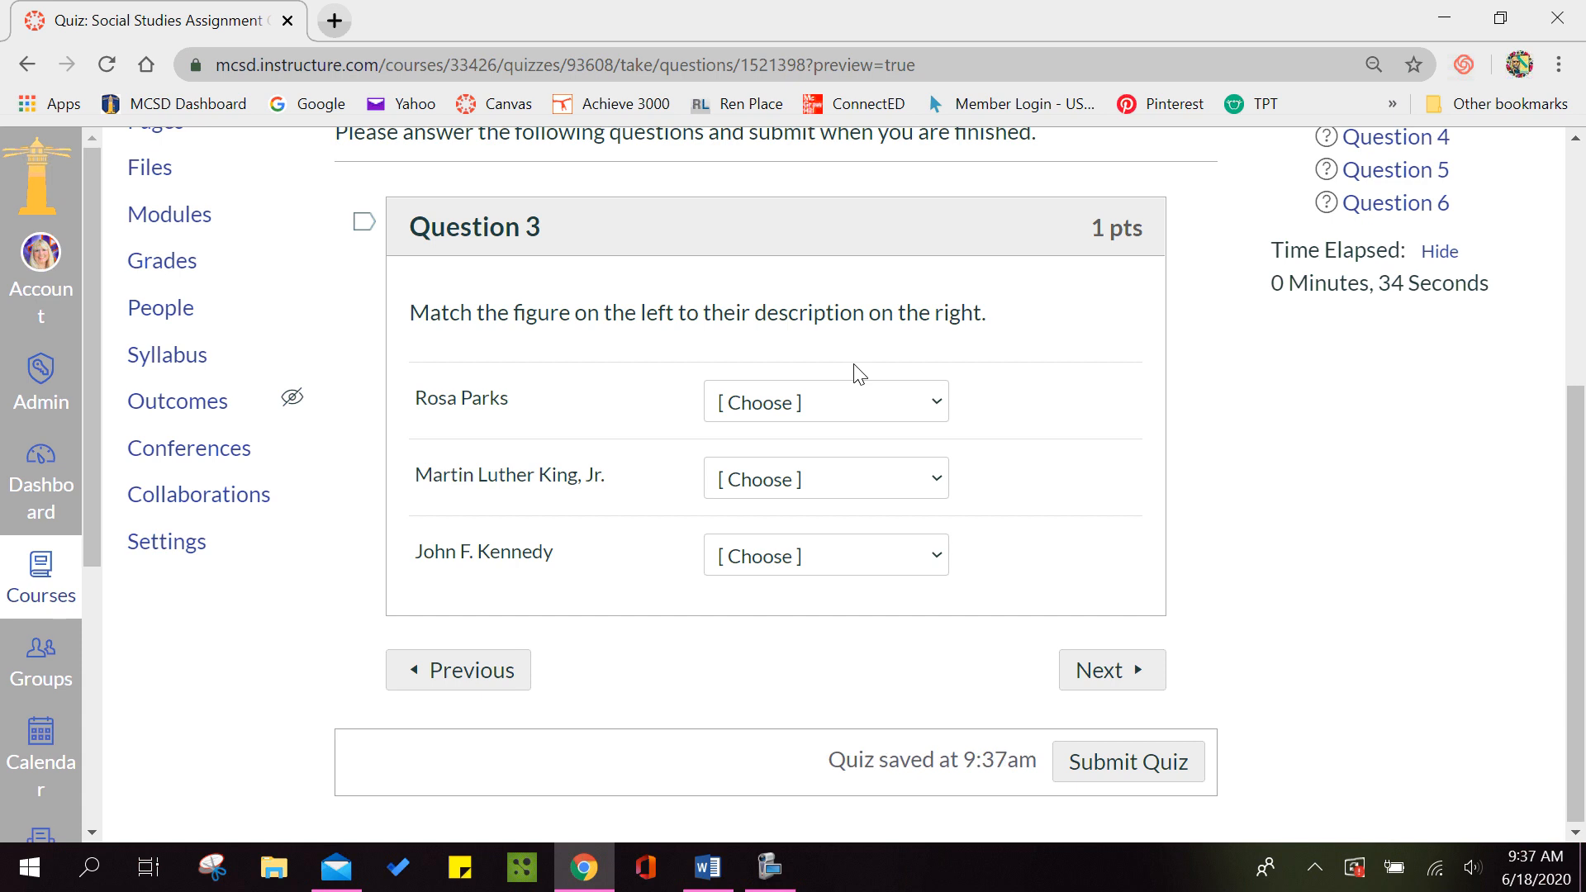
- Page through Questions 4 to 6 in the preview, checking their question text and empty answer boxes
click(1107, 671)
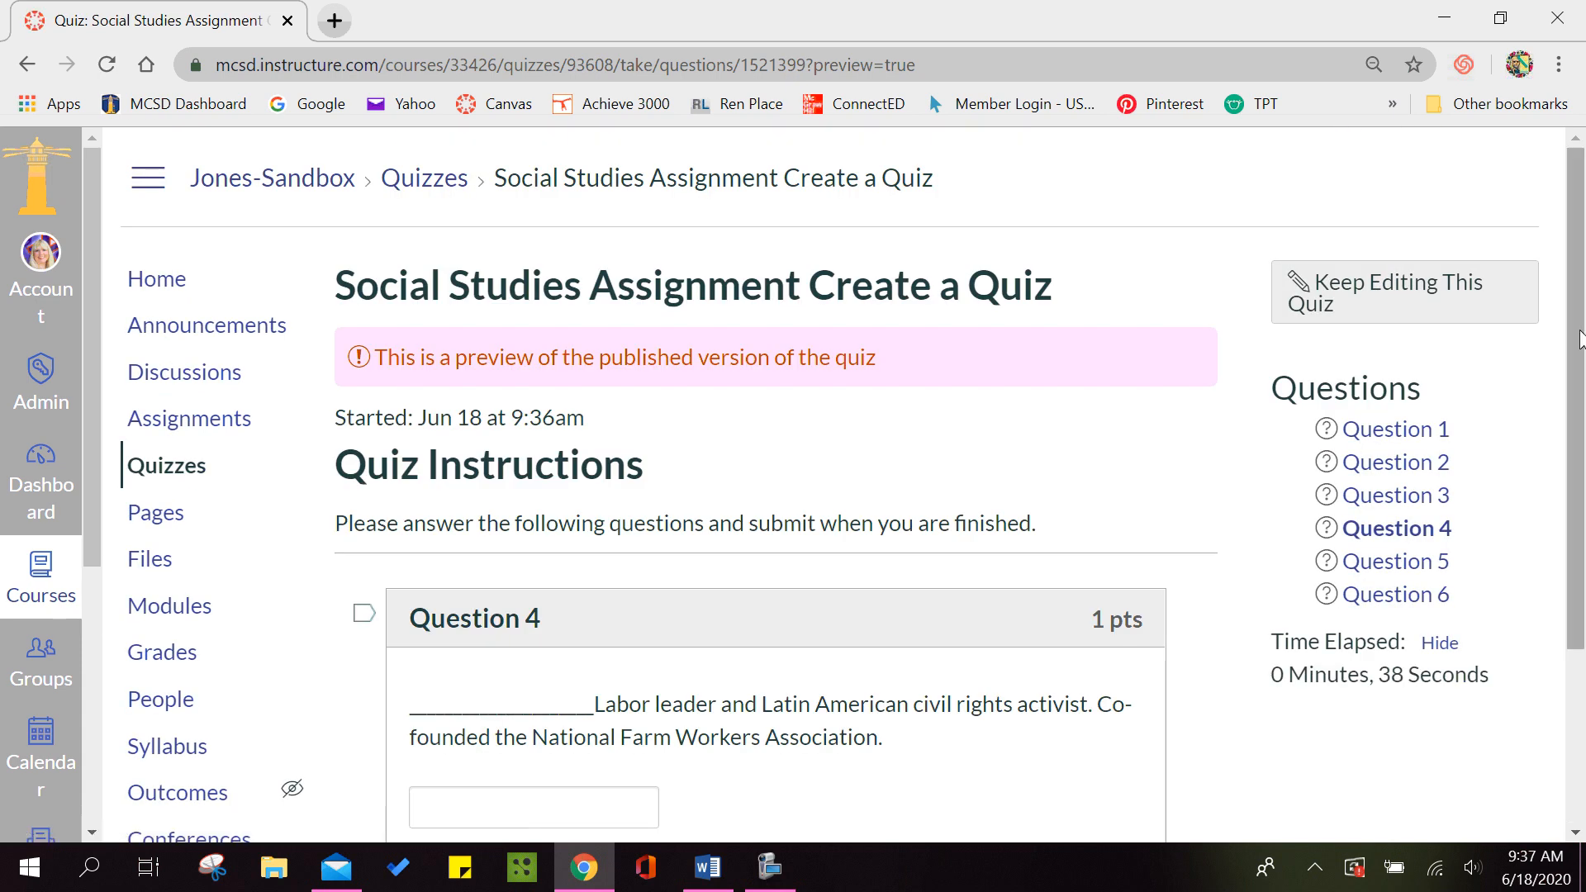
scroll(1581, 376, down, 2)
scroll(1582, 376, down, 1)
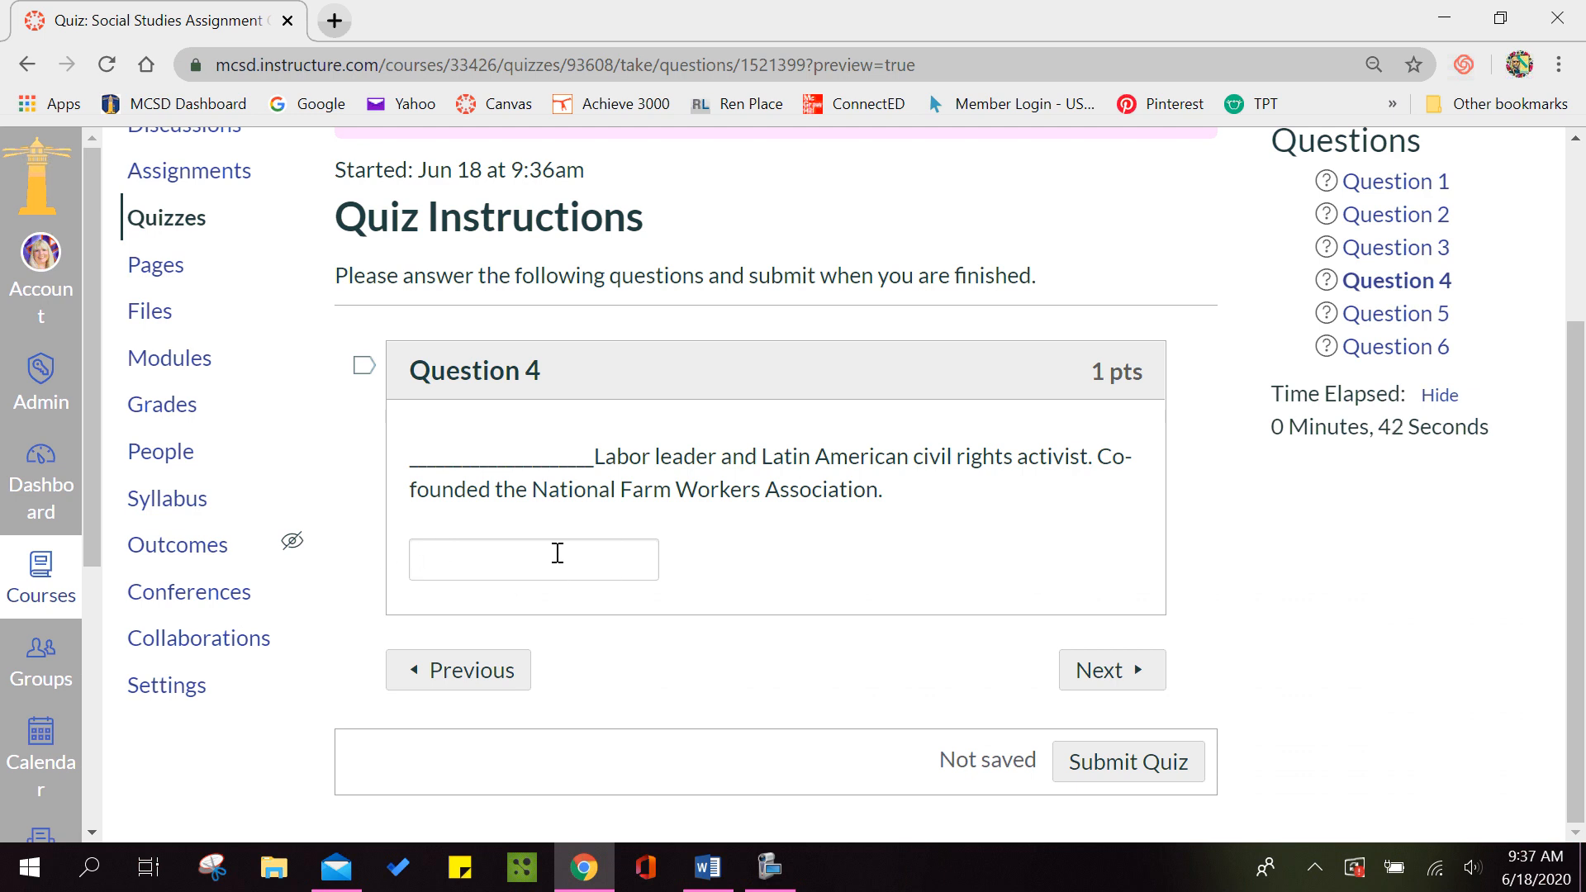
click(1116, 671)
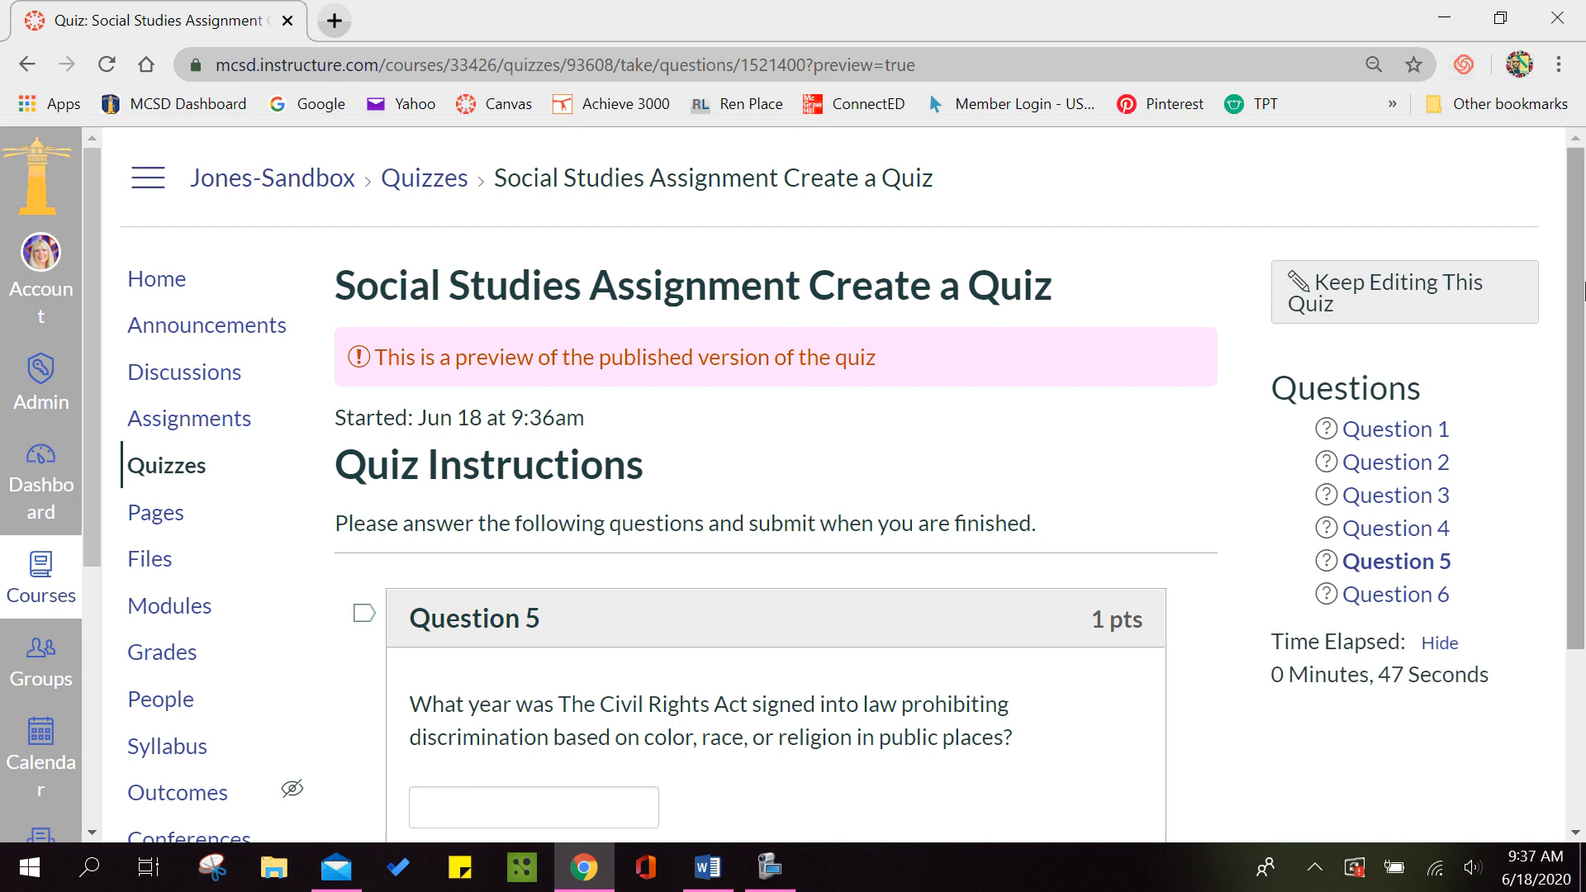
scroll(1583, 231, down, 3)
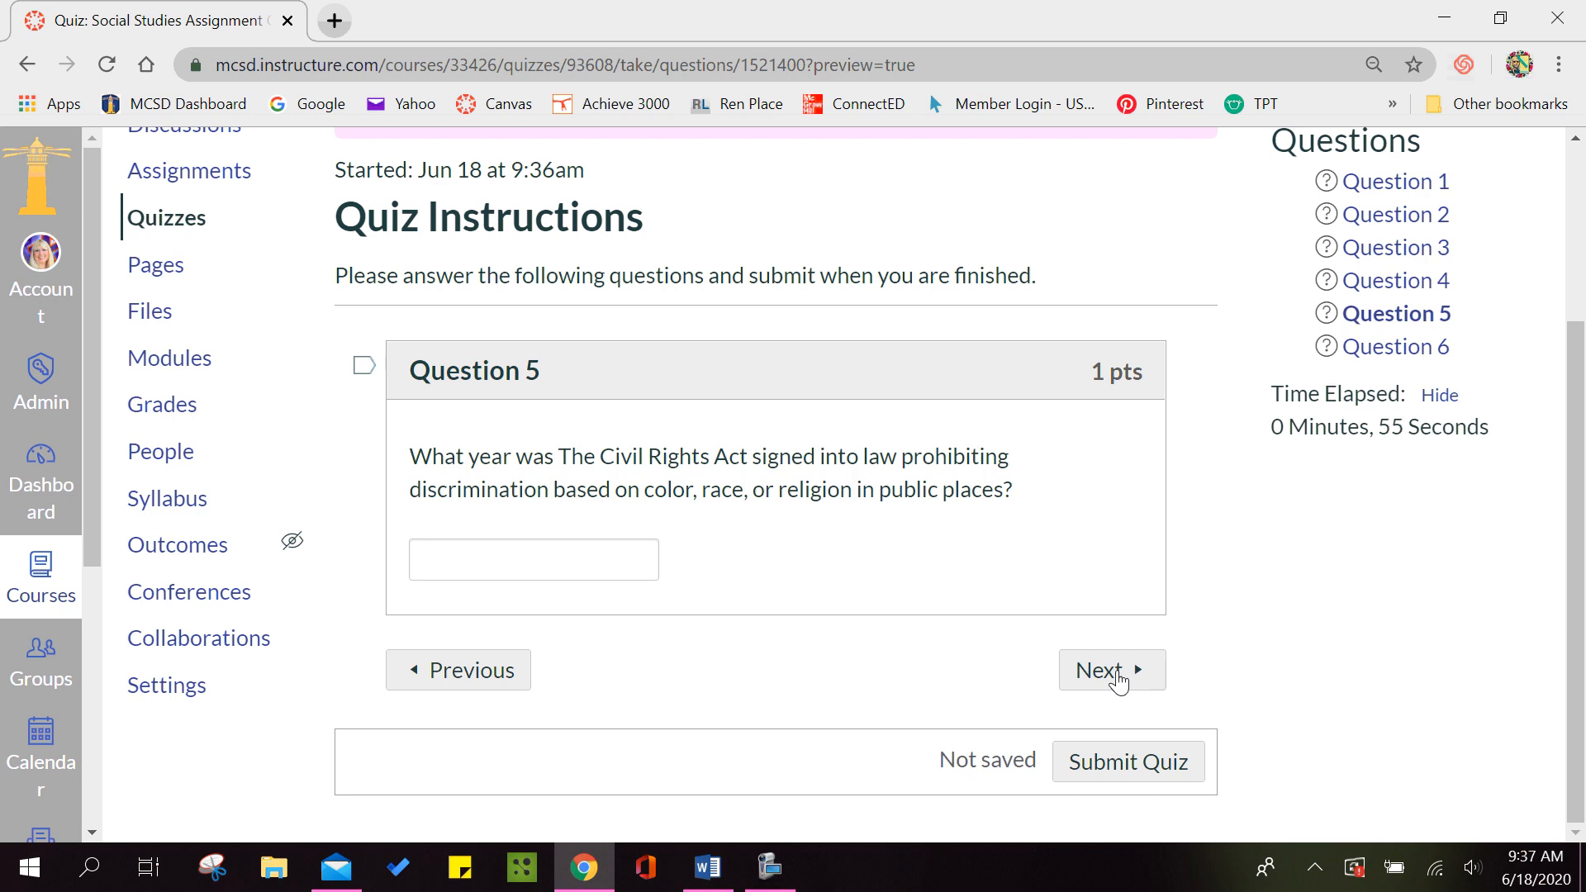
click(1115, 670)
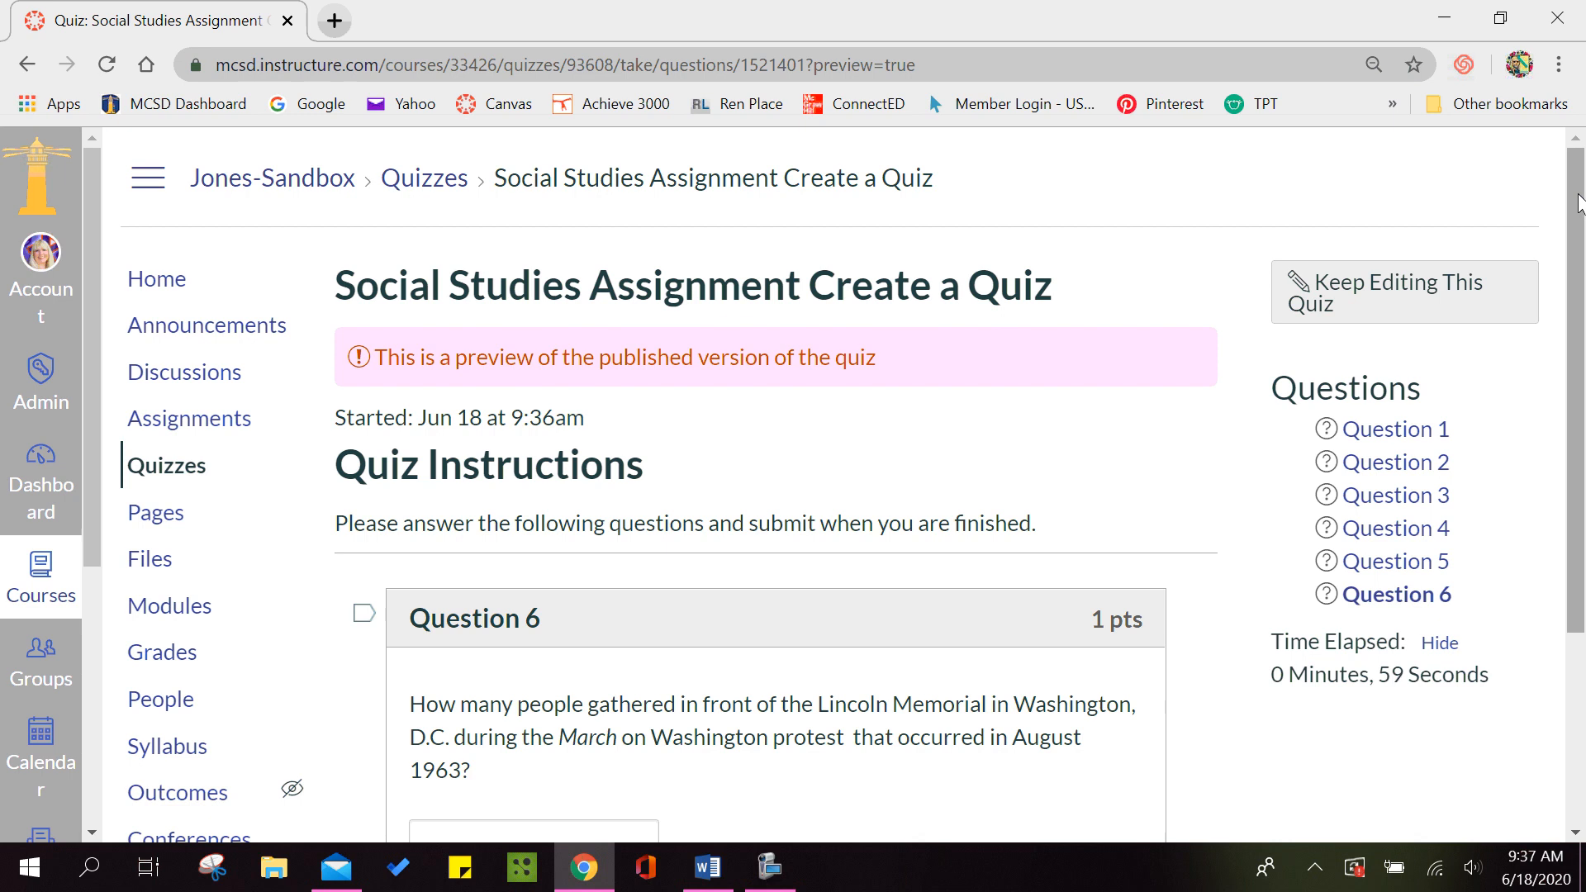
scroll(1578, 202, down, 4)
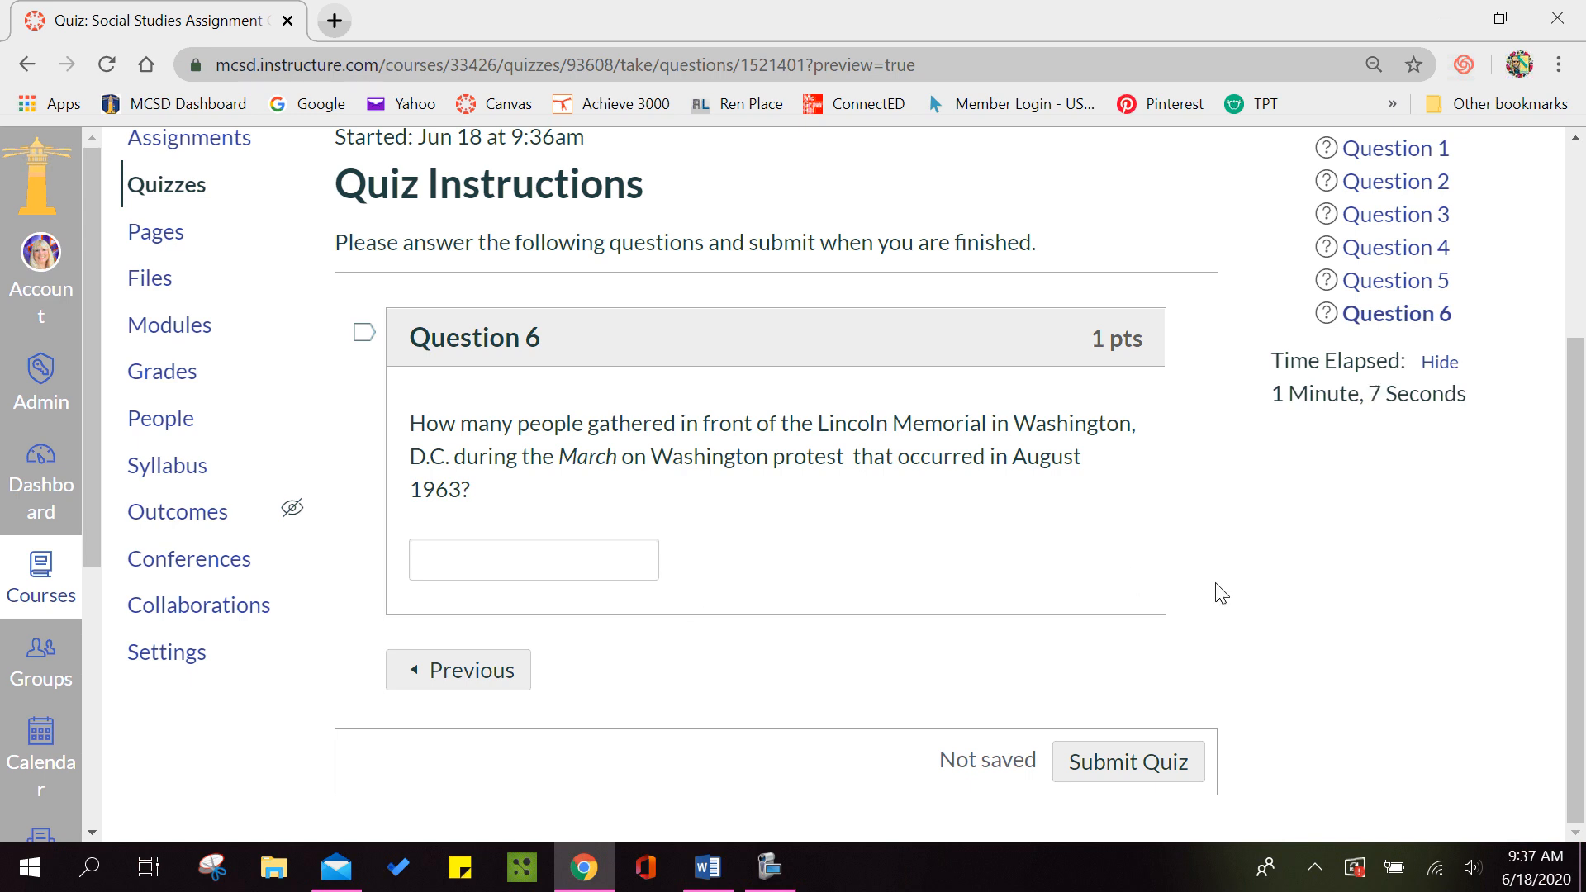
scroll(1582, 302, up, 3)
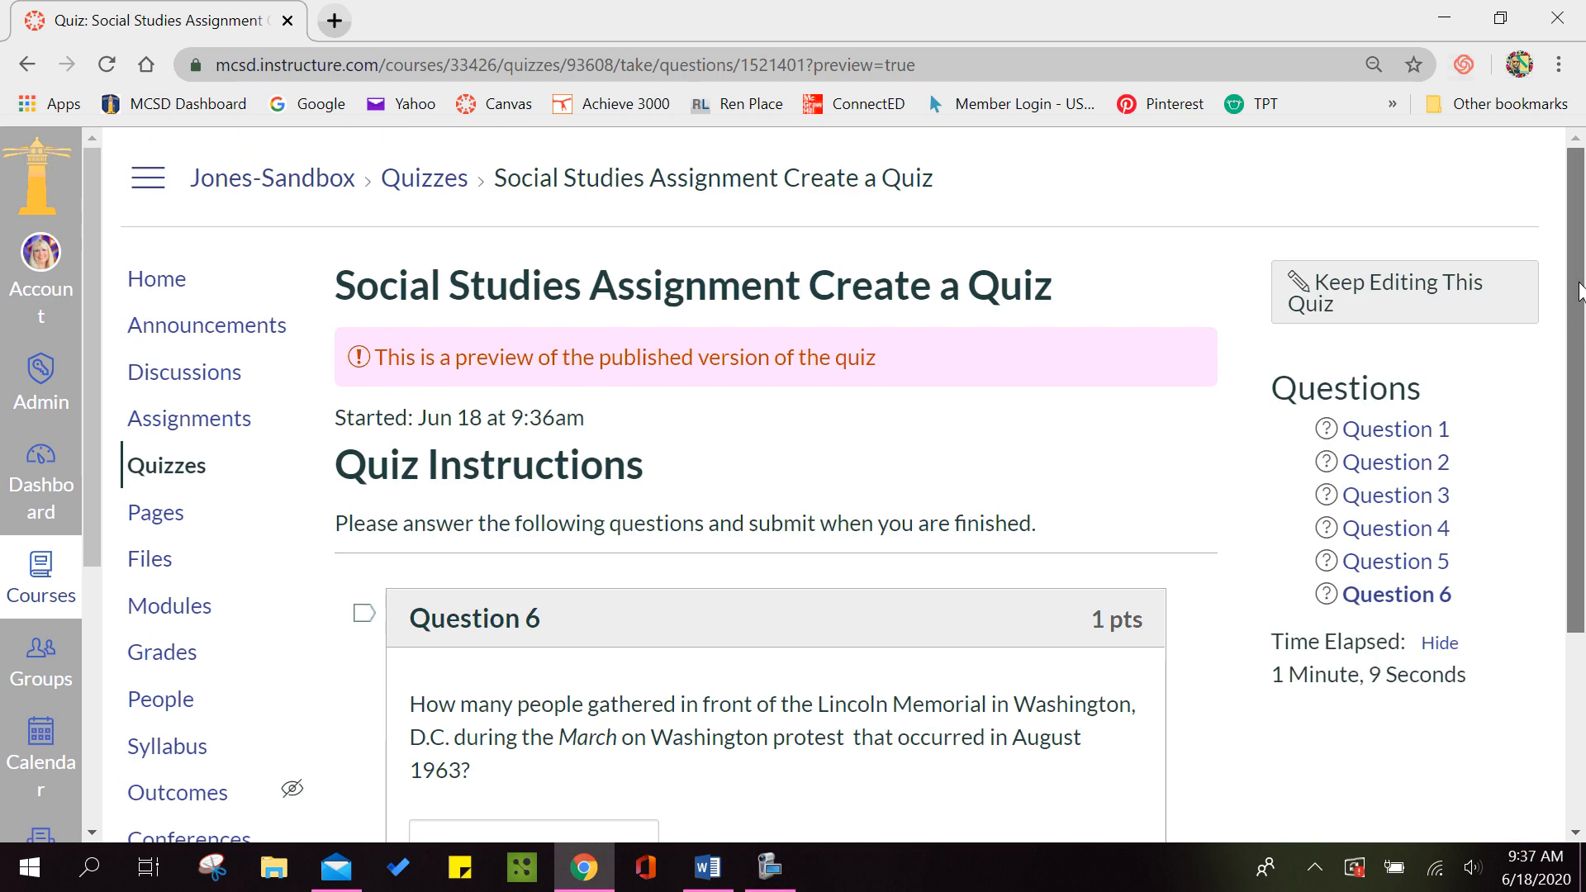
scroll(1579, 291, down, 3)
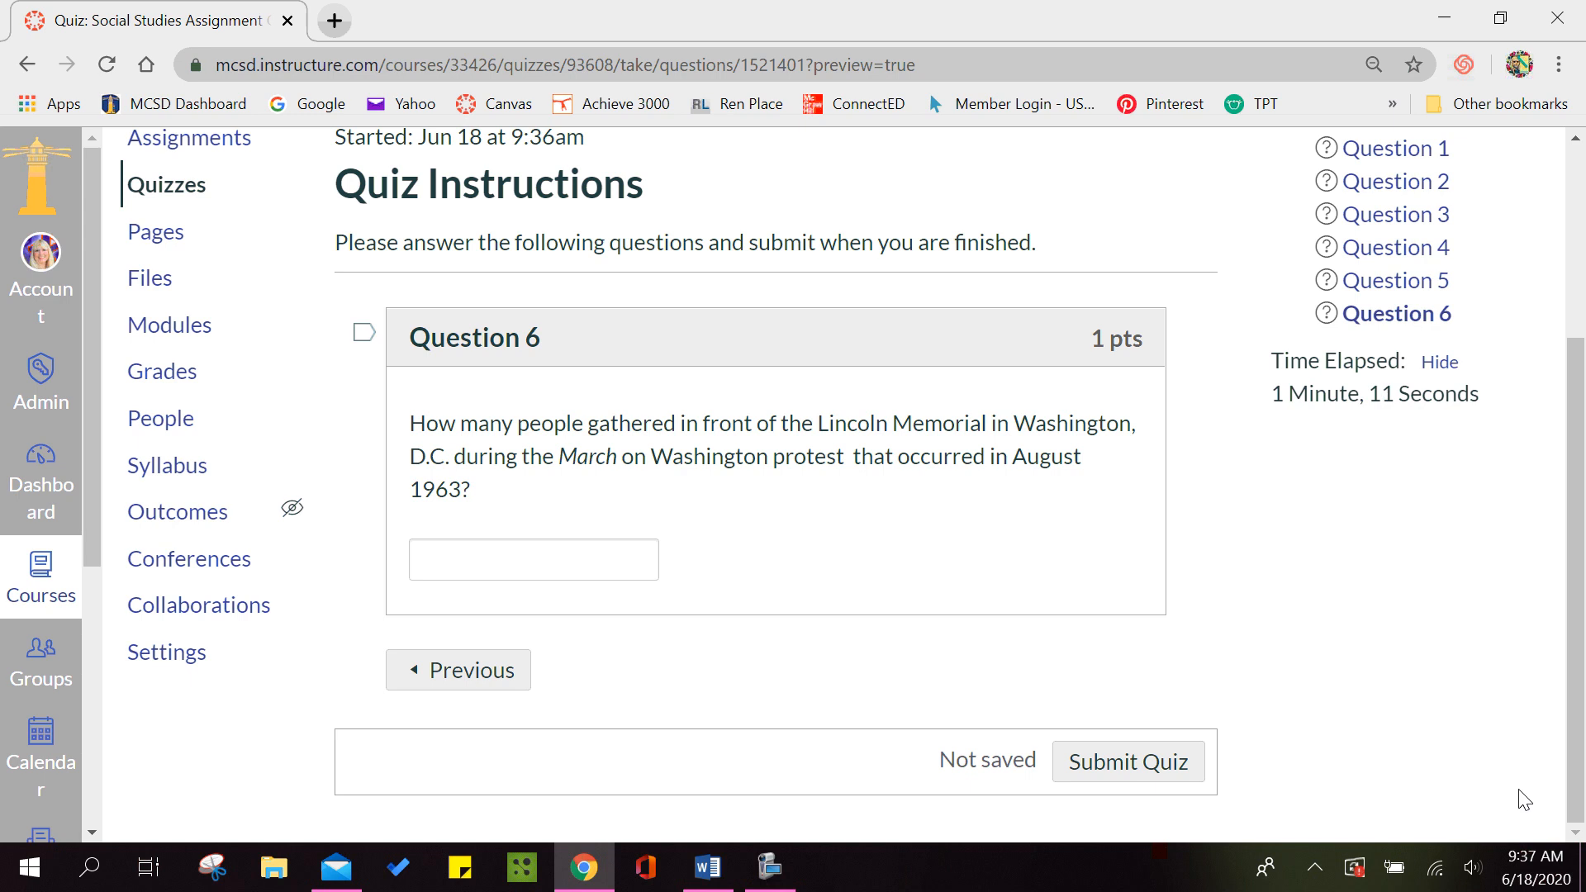
scroll(1582, 356, up, 3)
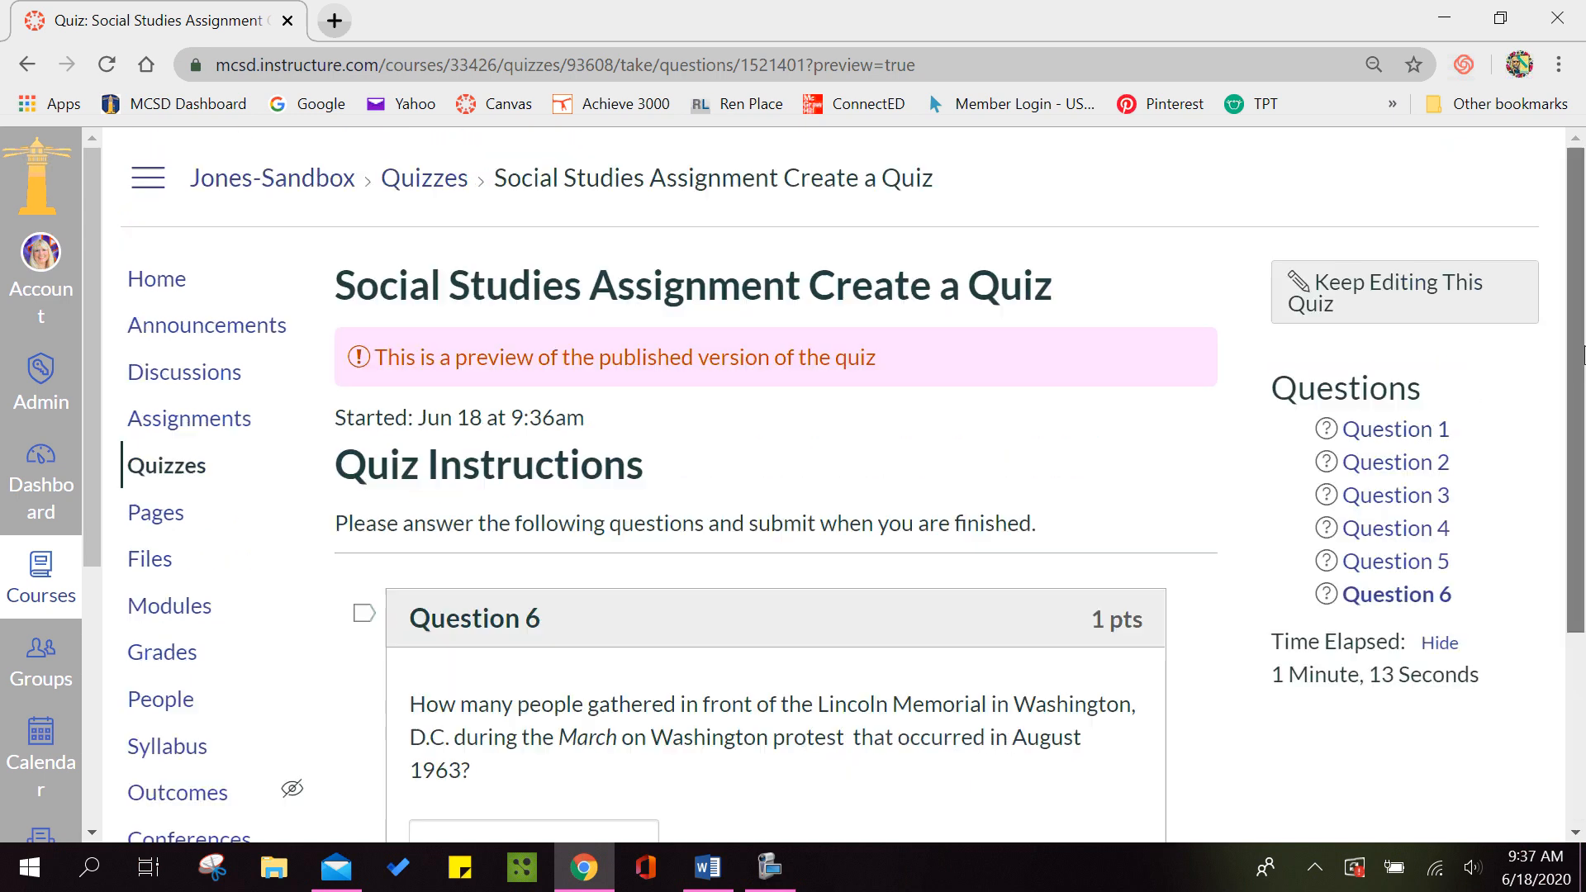
- Return from the preview to editing the quiz and save it with the Assign settings for Everyone
click(1376, 310)
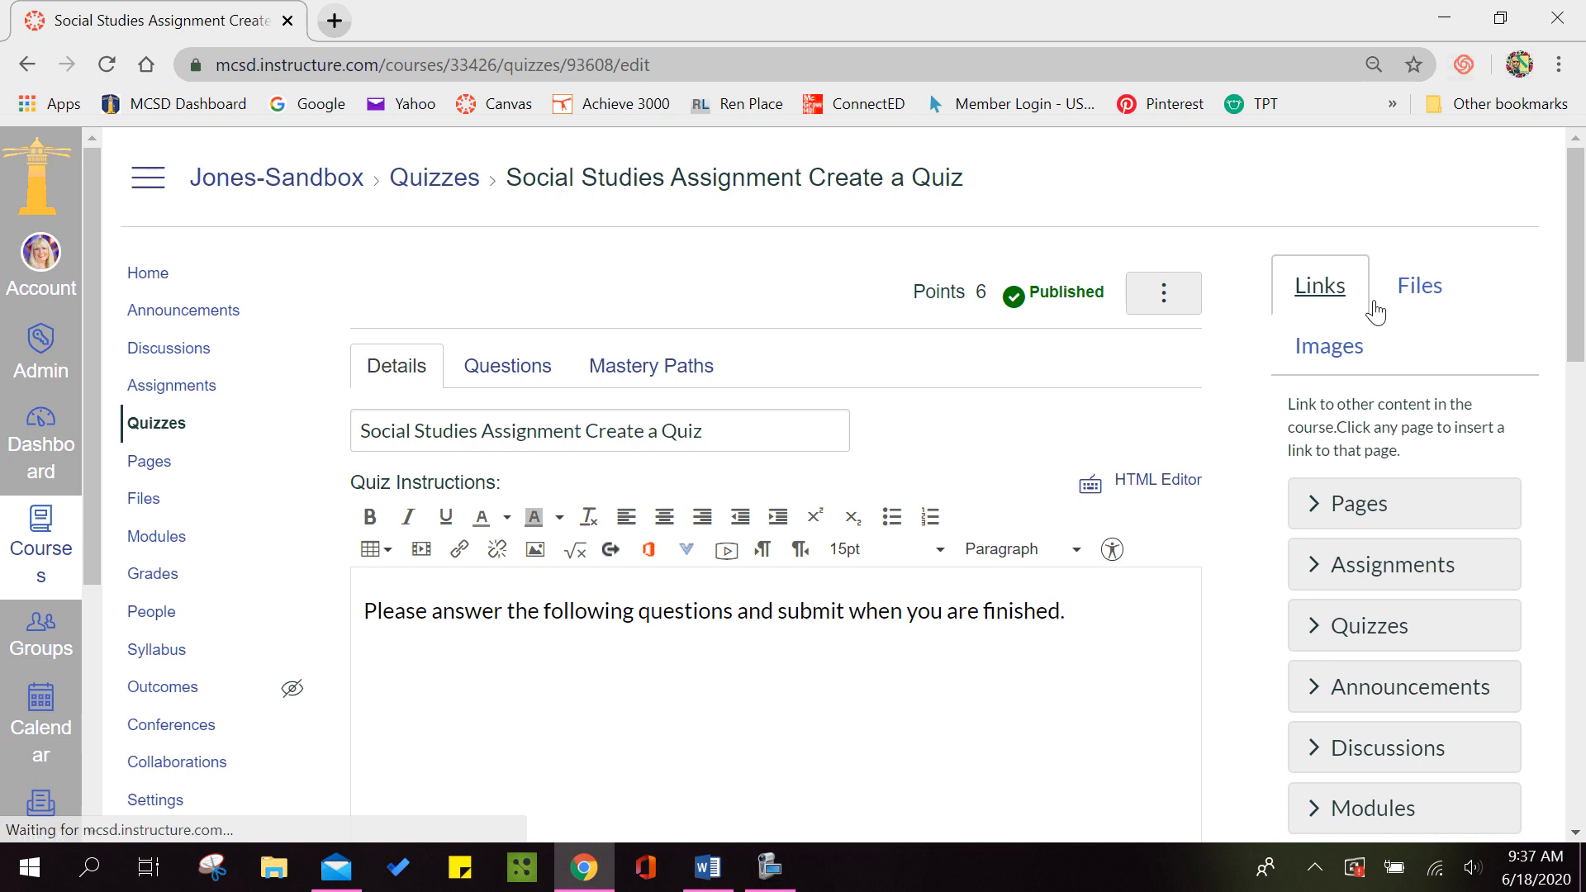
drag(1578, 207, 1576, 694)
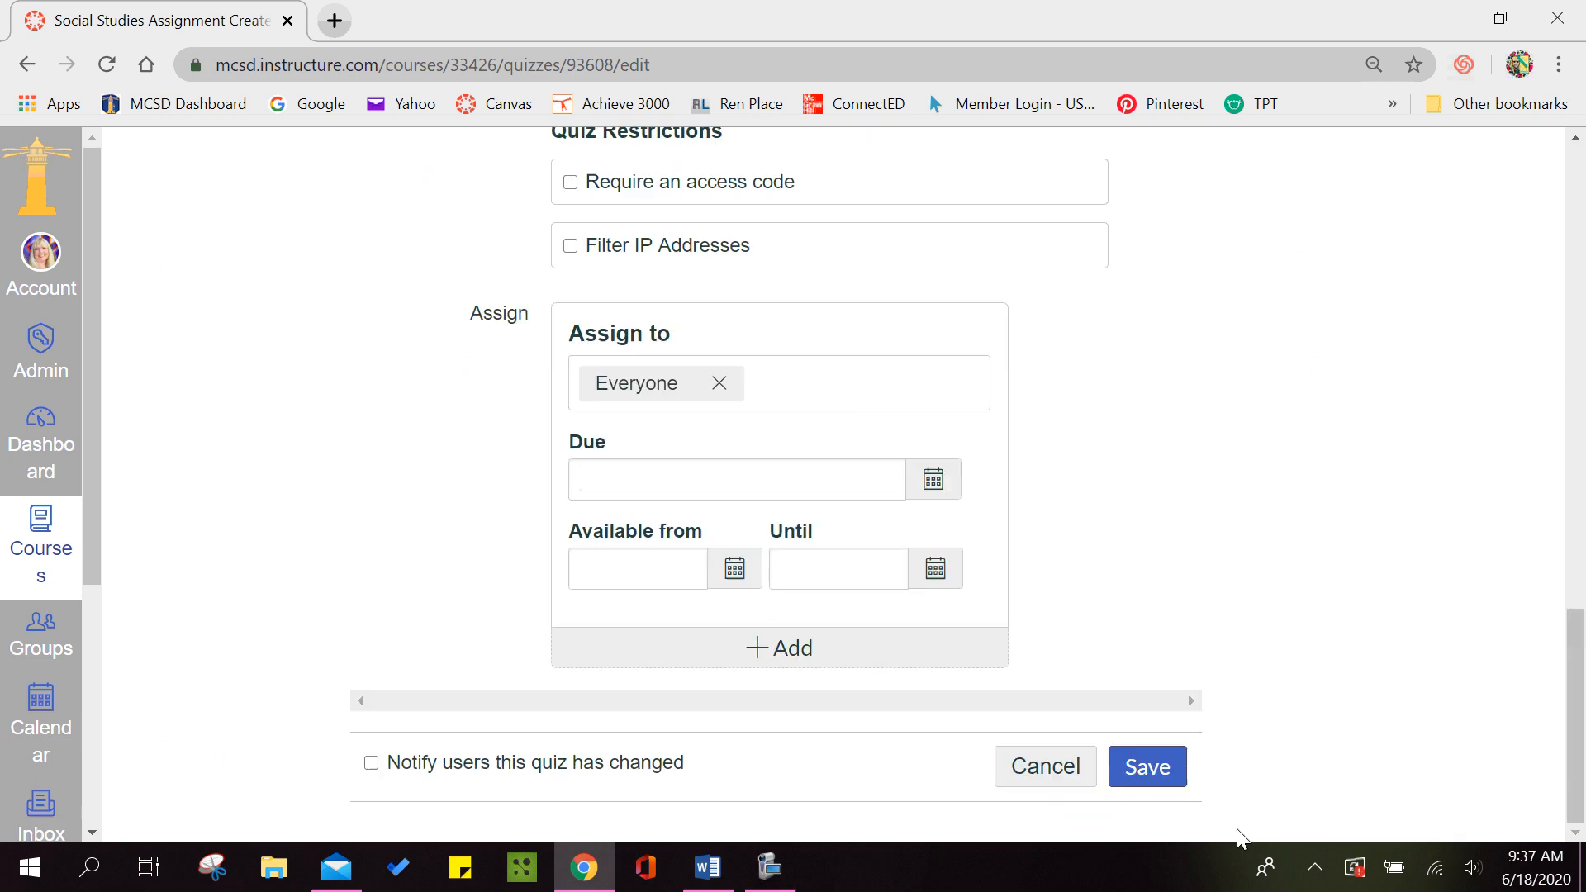
click(1159, 775)
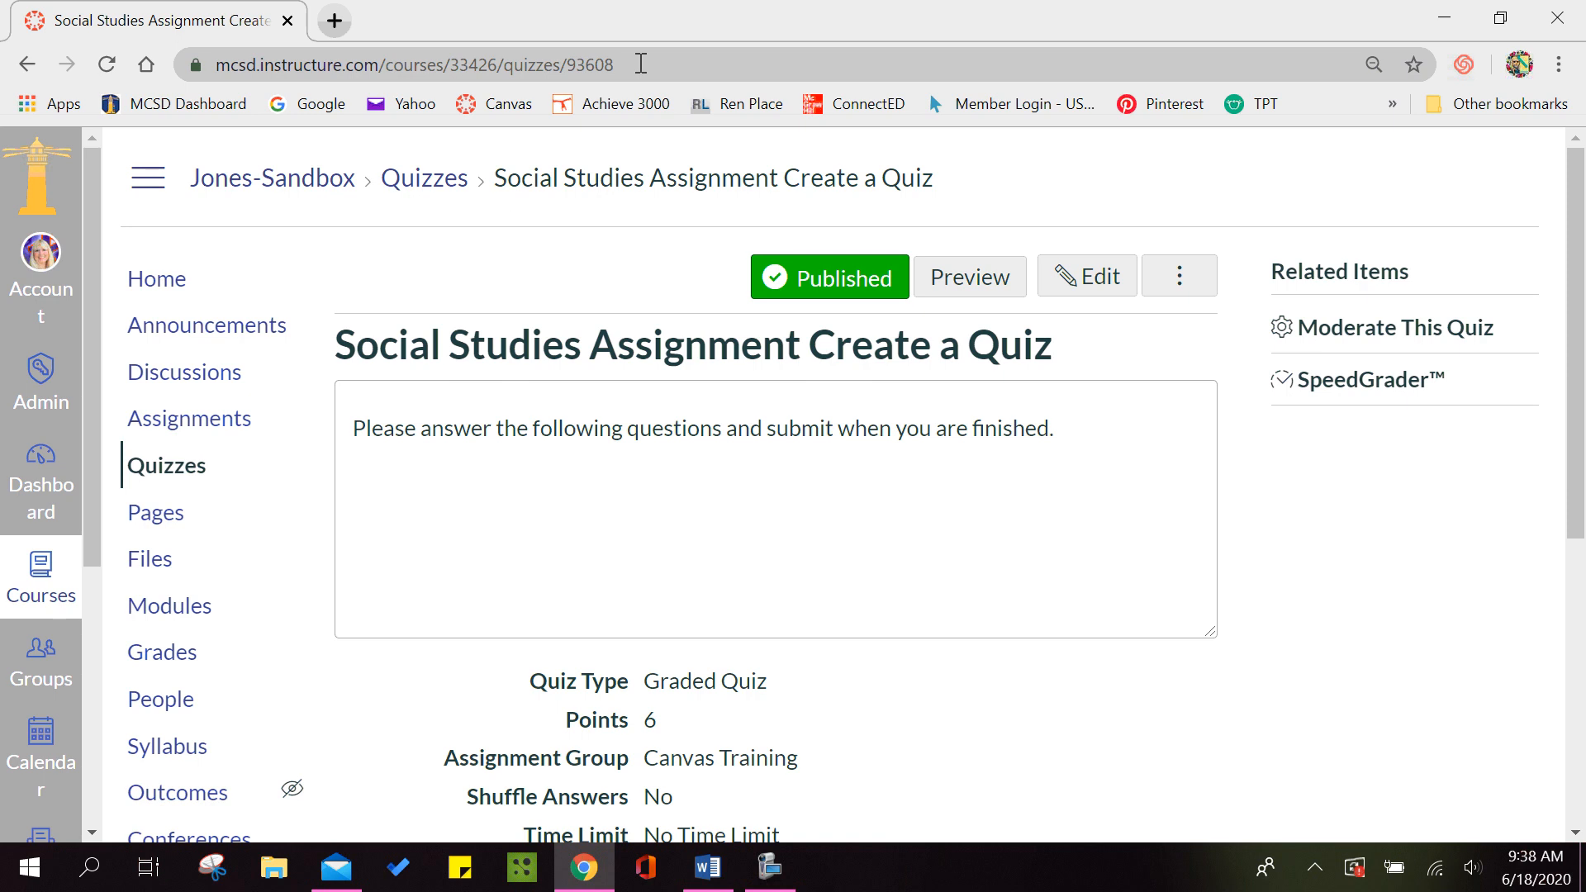
- Select the quiz page's web address, and open the "3.9 | Create a Quiz" assignment in the Canvas Training Course's Sprouting module
drag(629, 62, 217, 62)
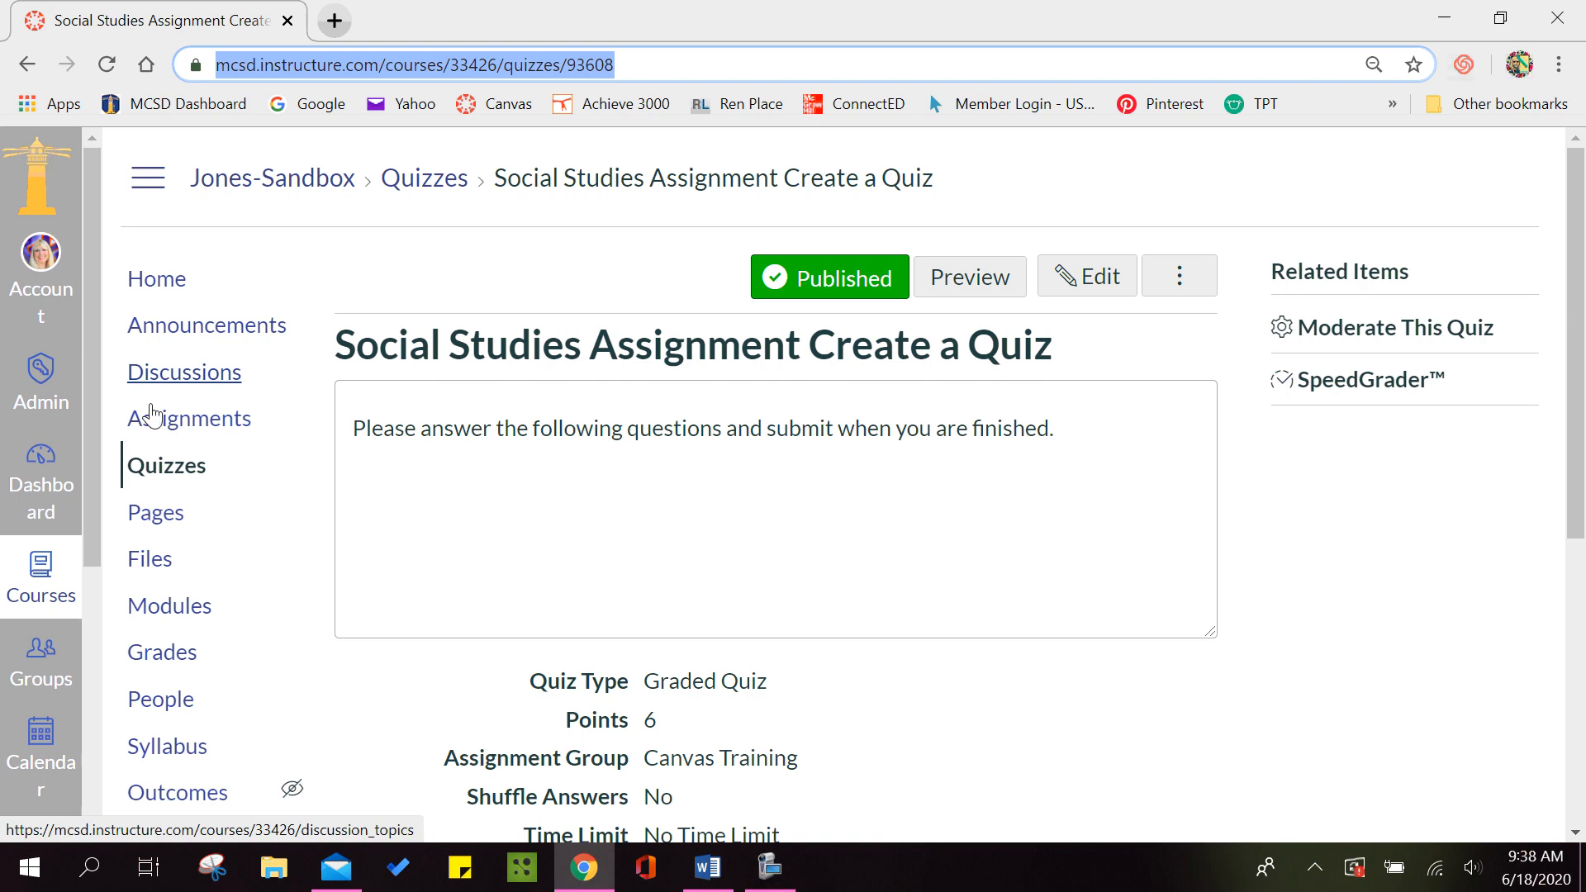
click(35, 492)
click(35, 494)
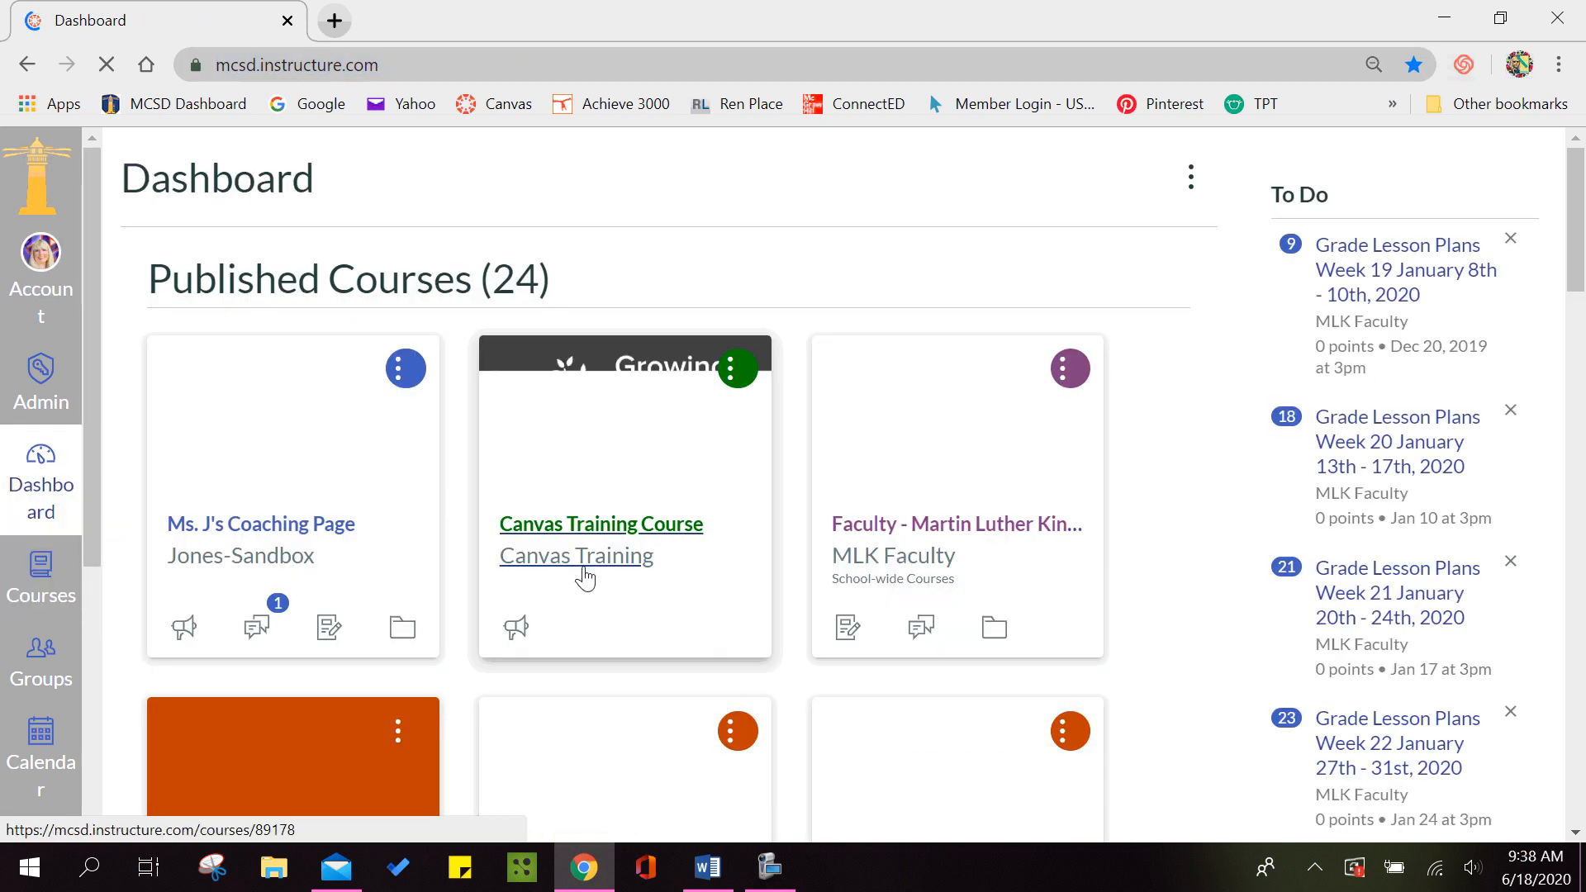
click(583, 568)
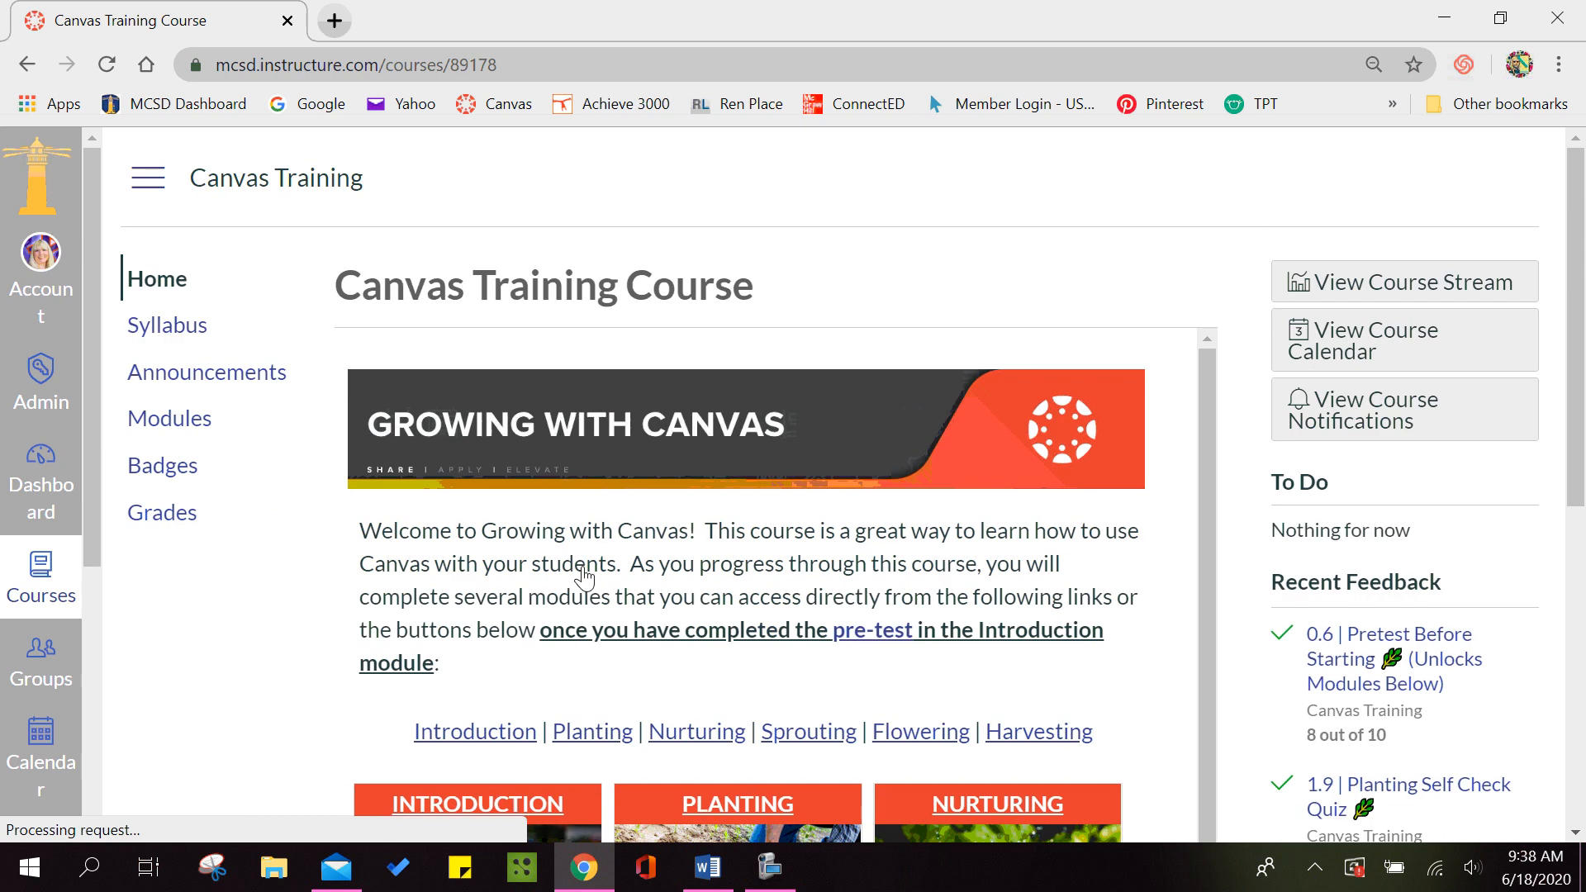
scroll(1579, 241, down, 5)
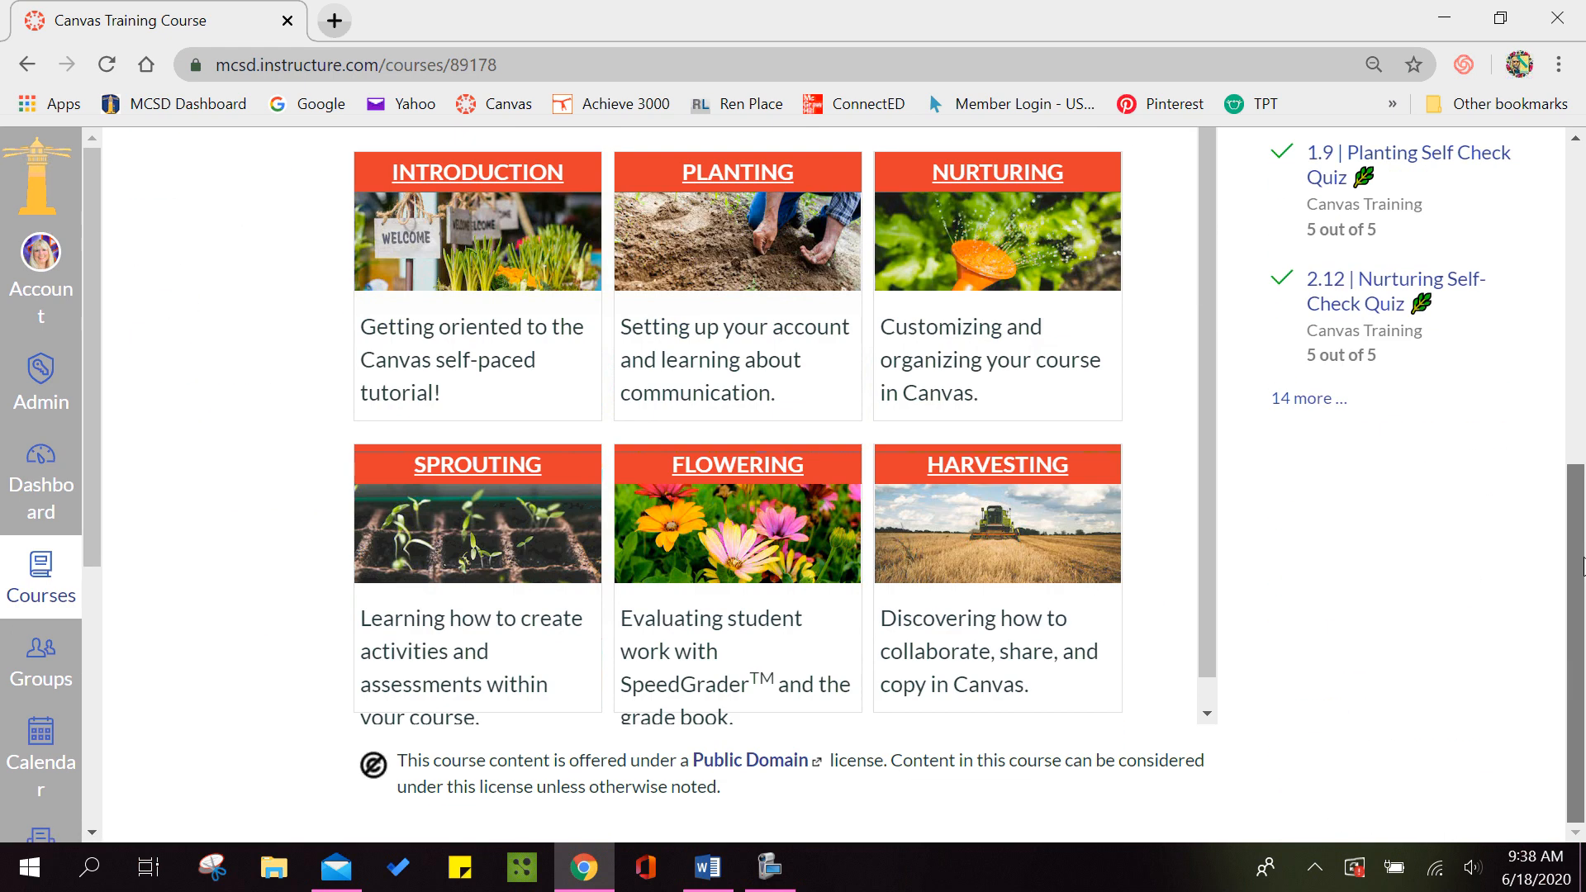
click(489, 467)
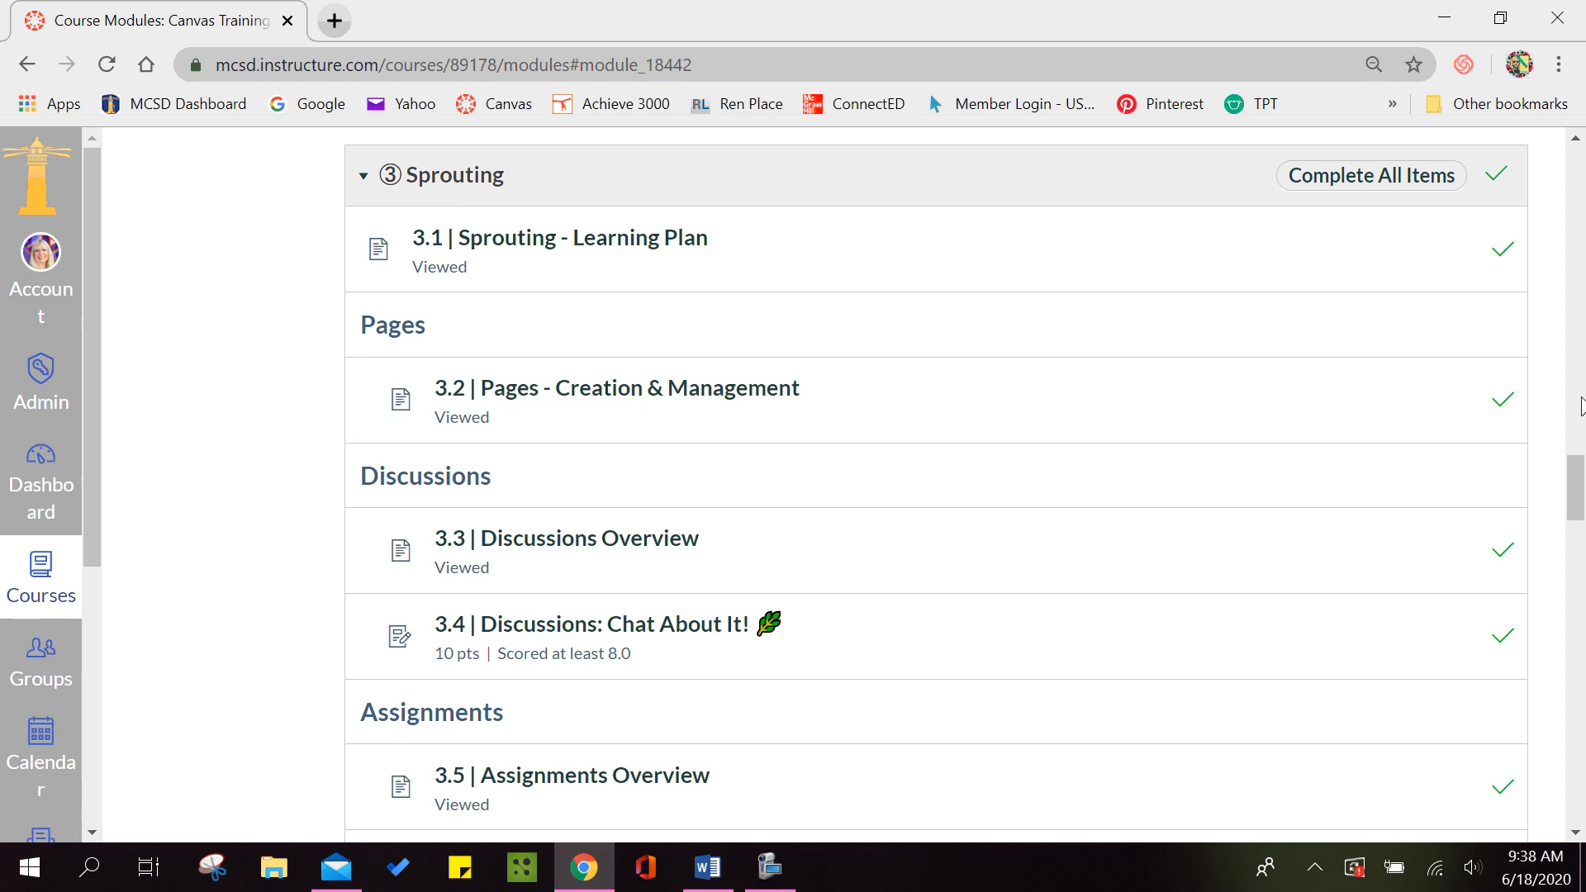
drag(1574, 496, 1574, 569)
click(519, 496)
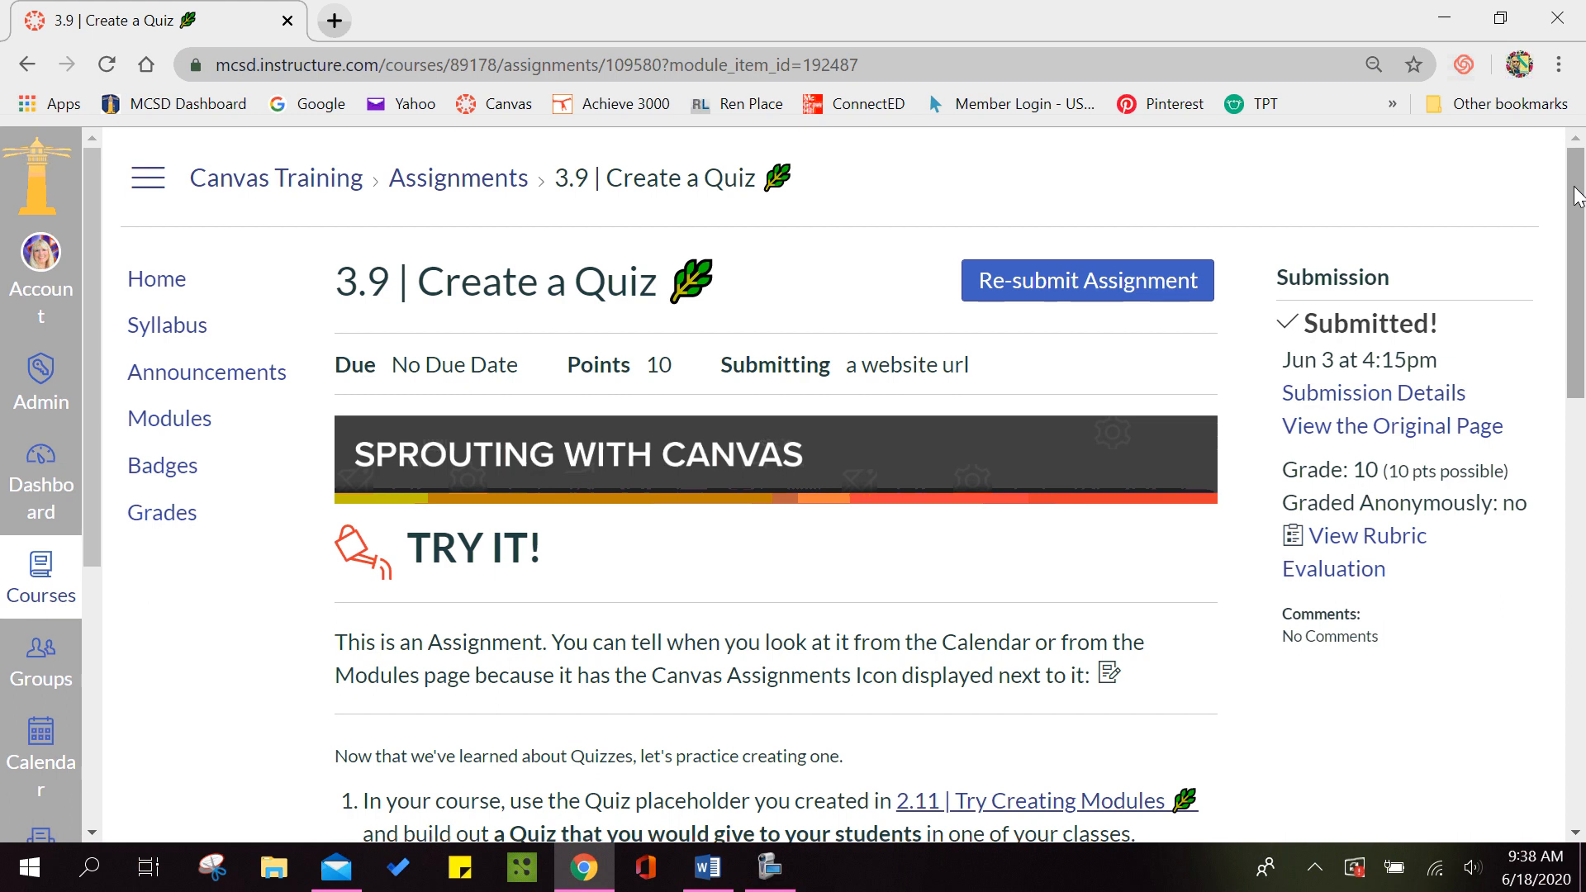
- Examine the "3.9 | Create a Quiz" assignment's submission type and its rubric criteria
mouse_move(1577, 203)
mouse_down()
mouse_move(1584, 628)
mouse_move(1557, 182)
mouse_up()
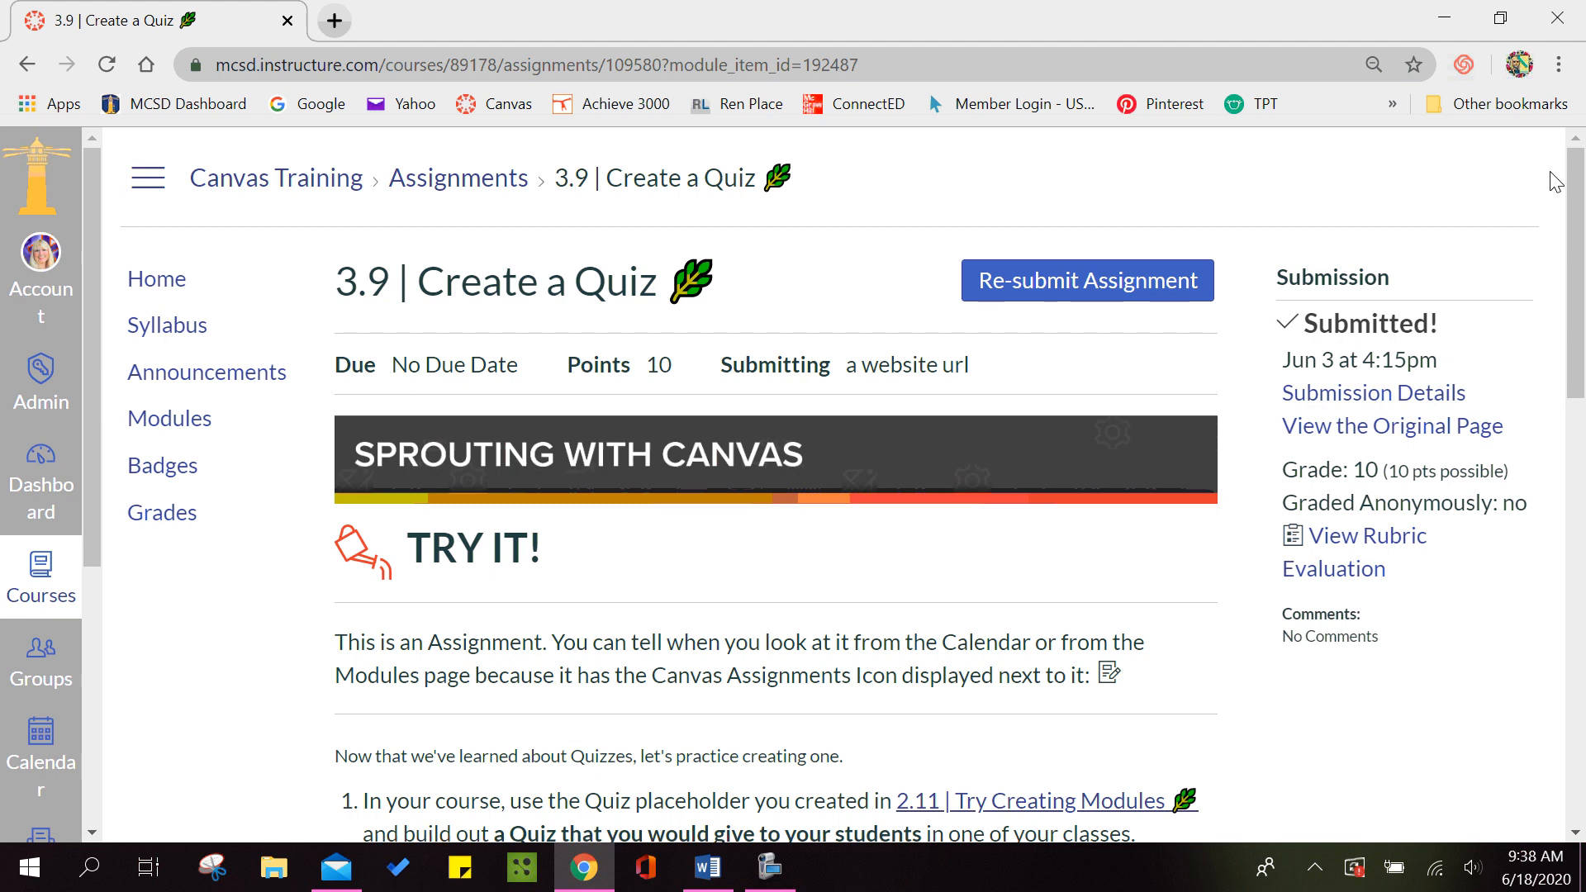
drag(1584, 198, 1583, 665)
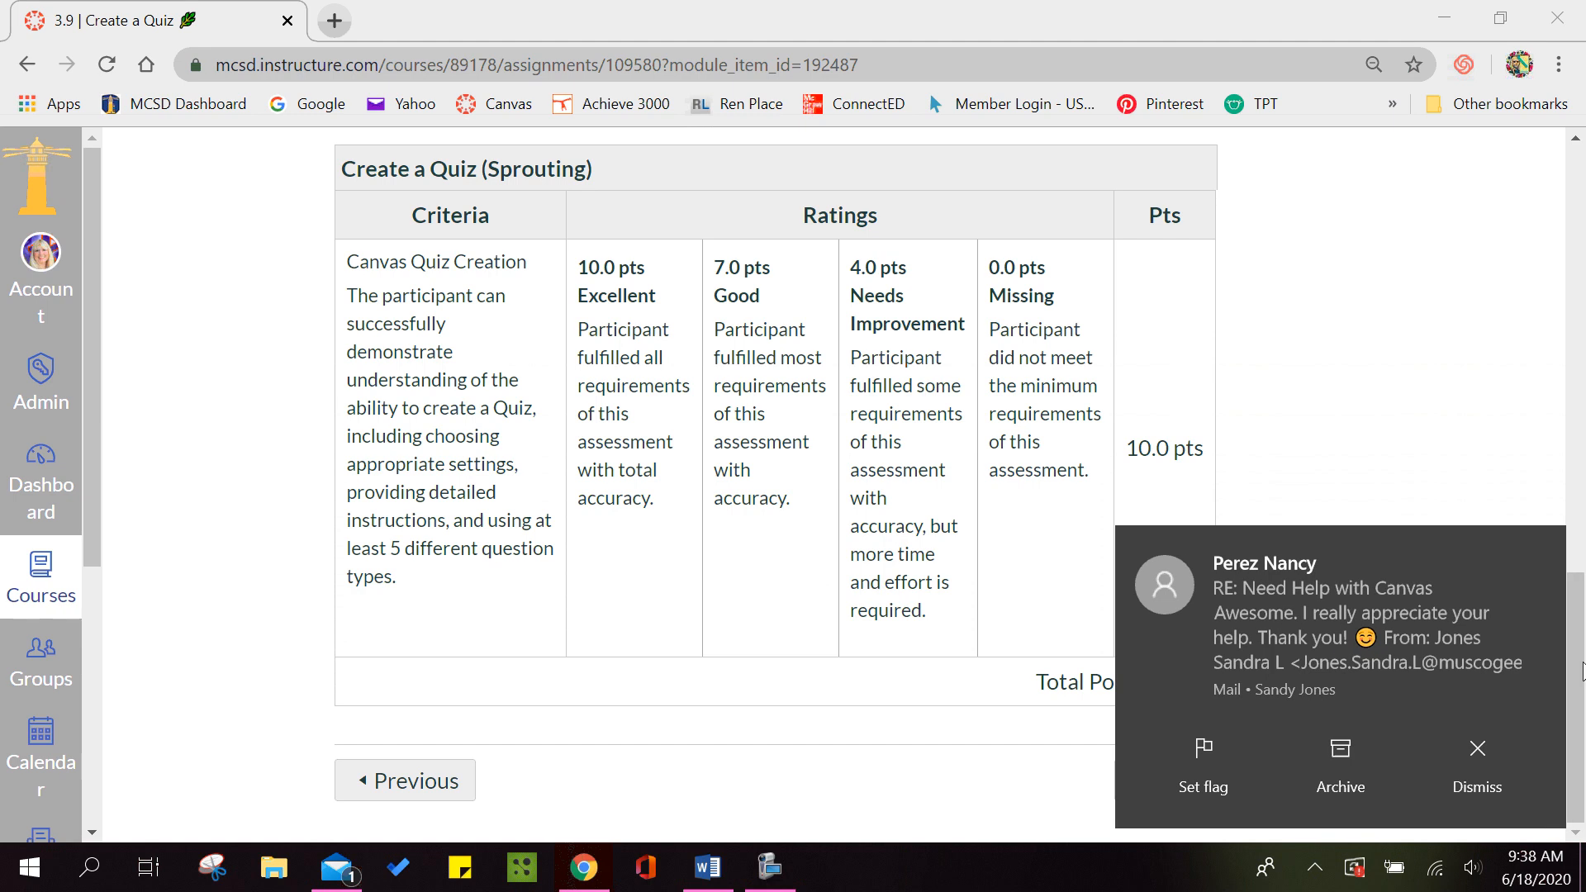
click(764, 876)
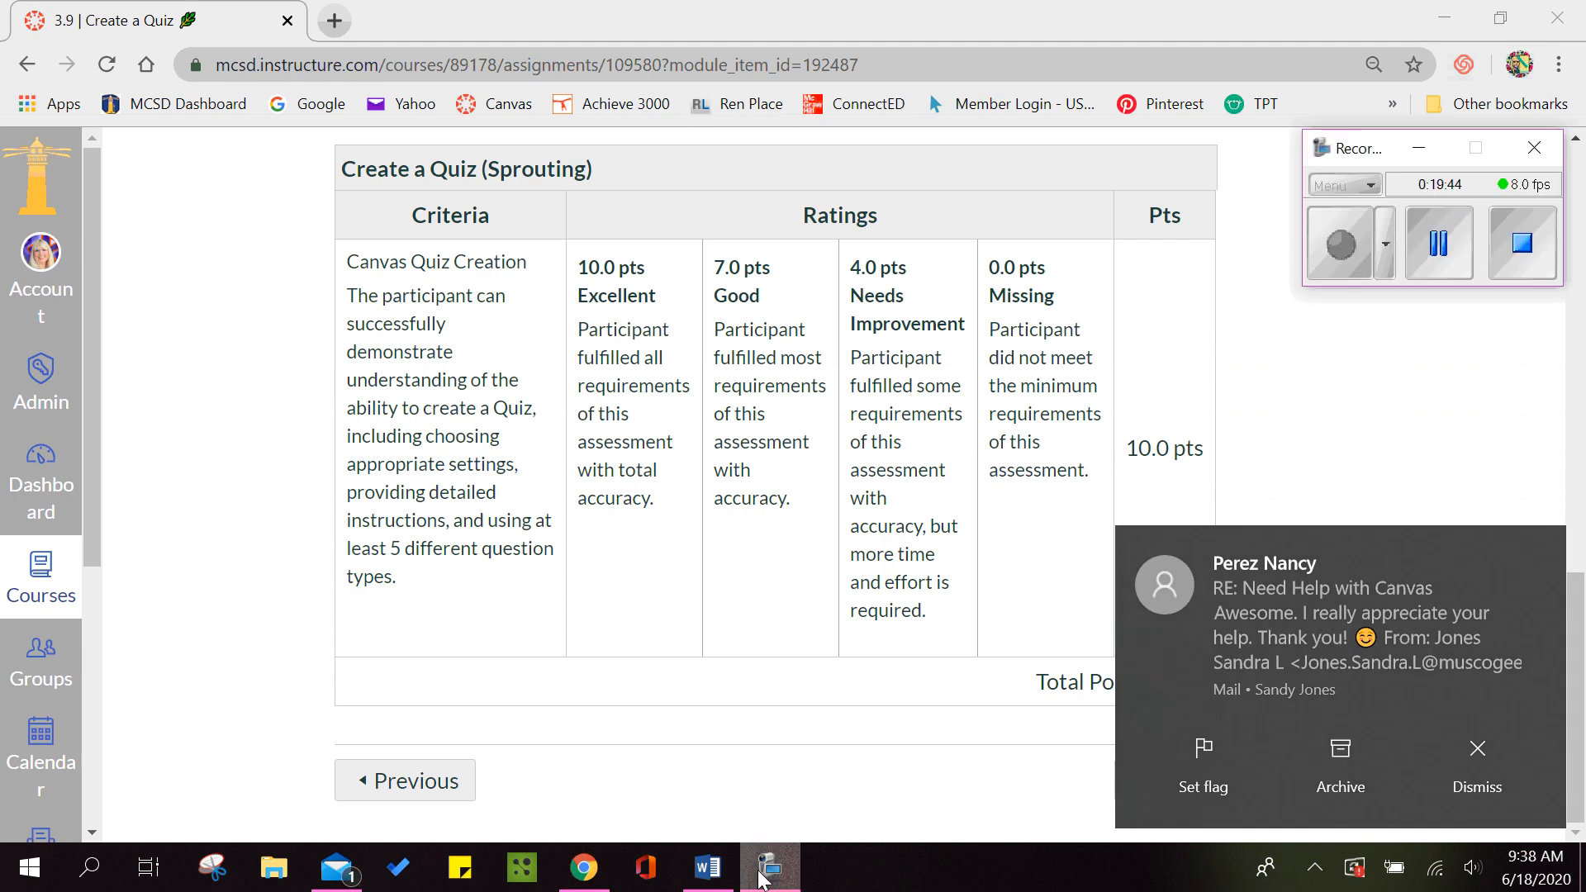